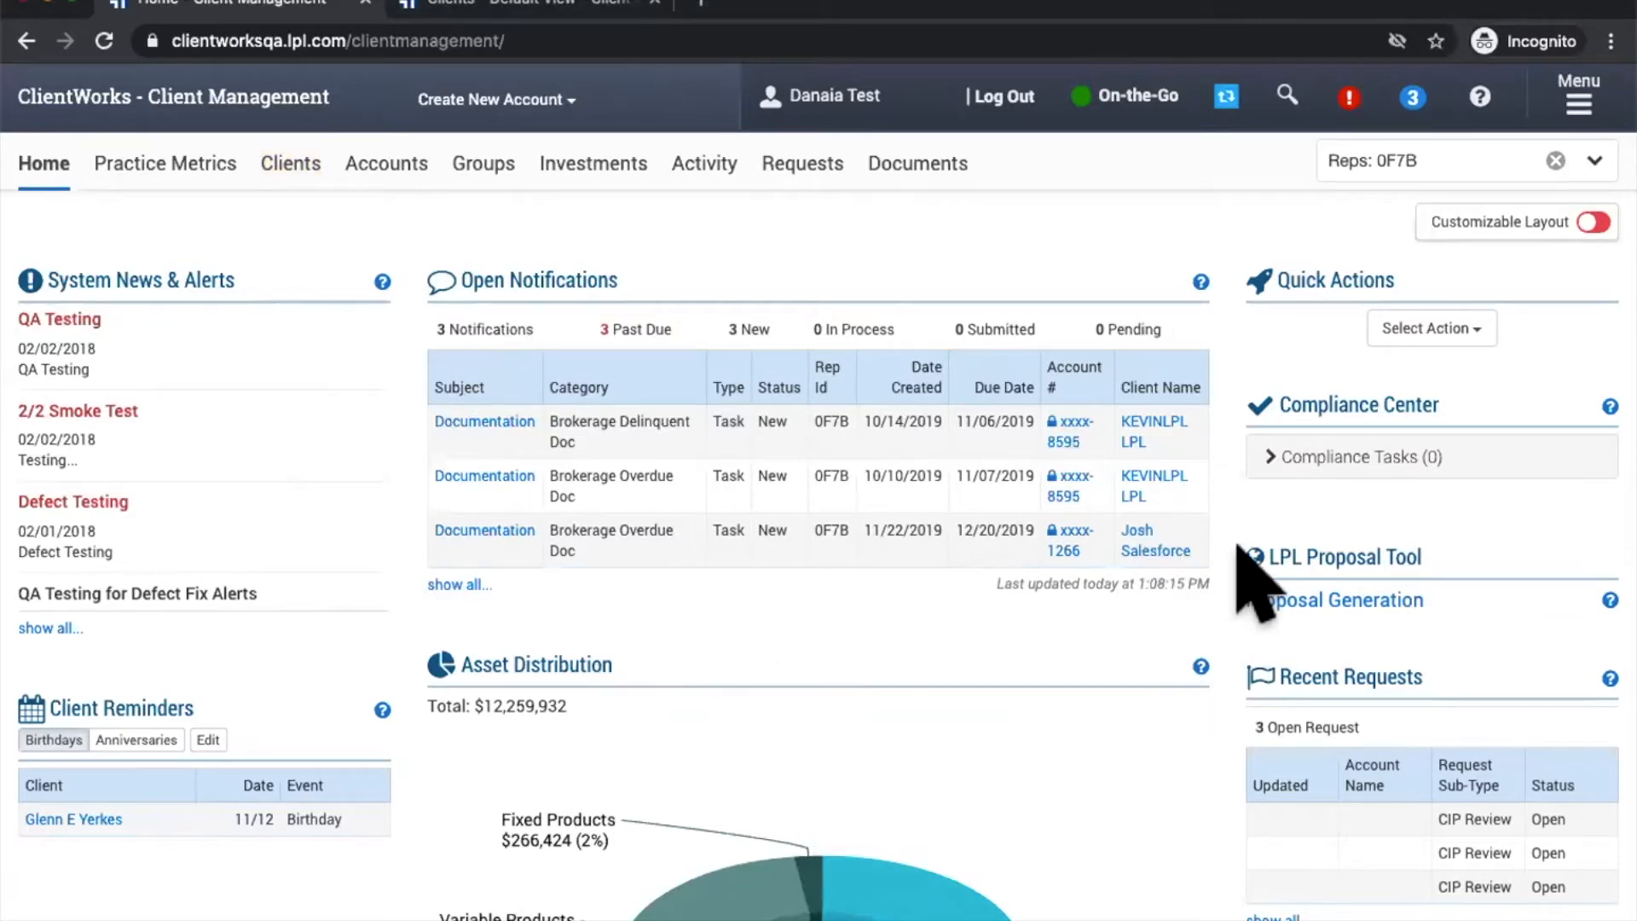
Step: Launch Redtail CRM with single sign-on from the ClientWorks Tools list
click(1578, 100)
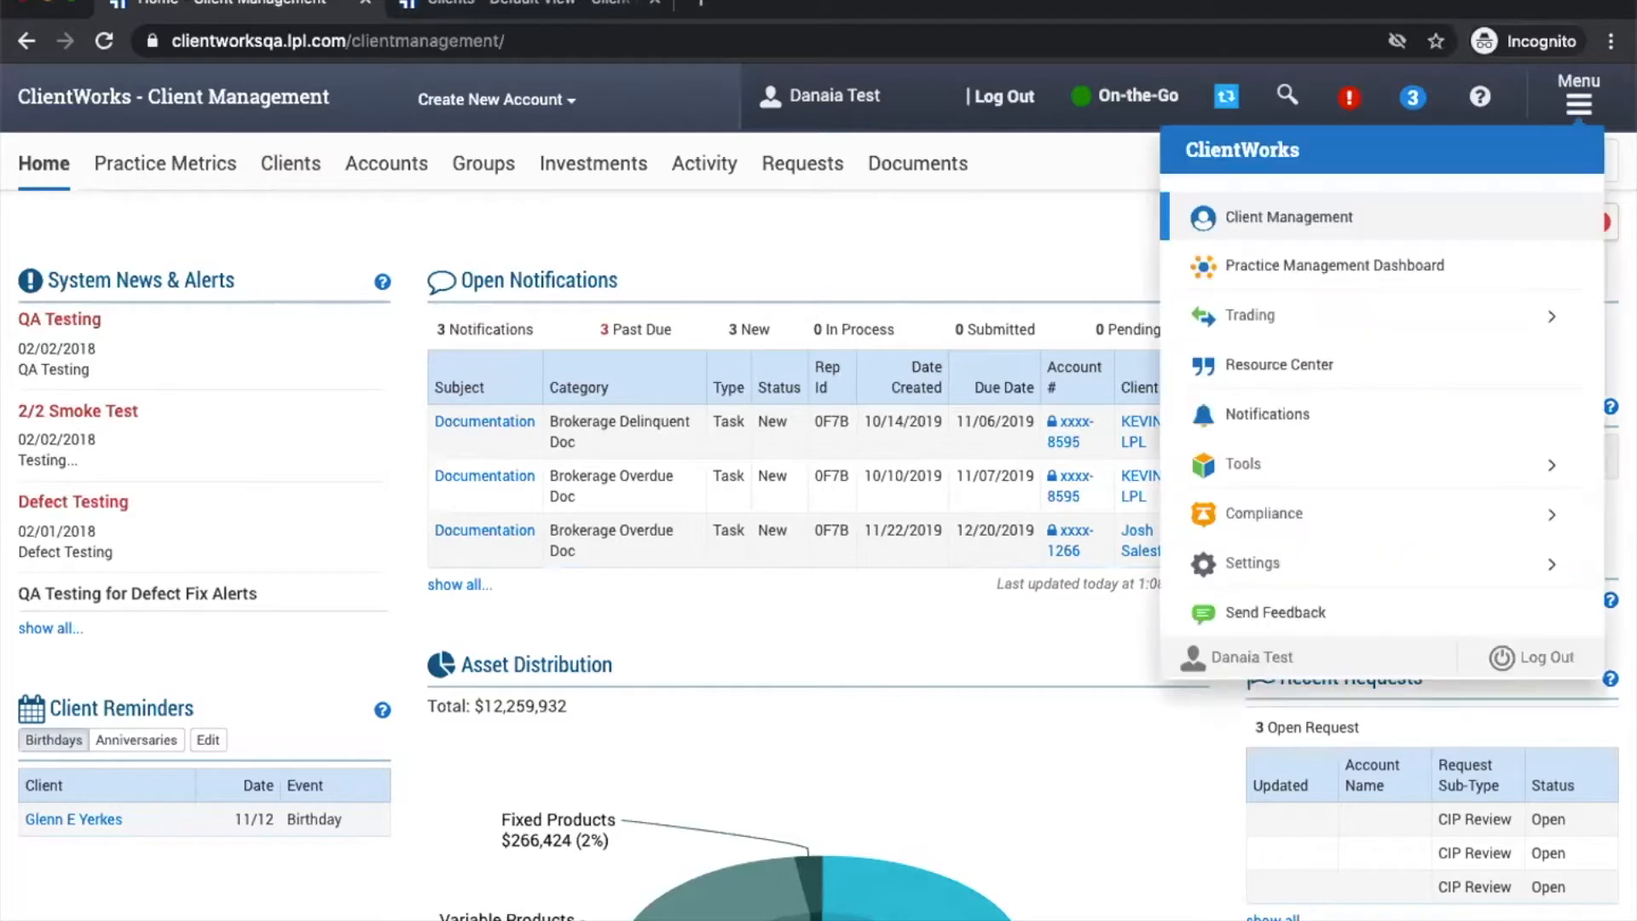
click(1243, 466)
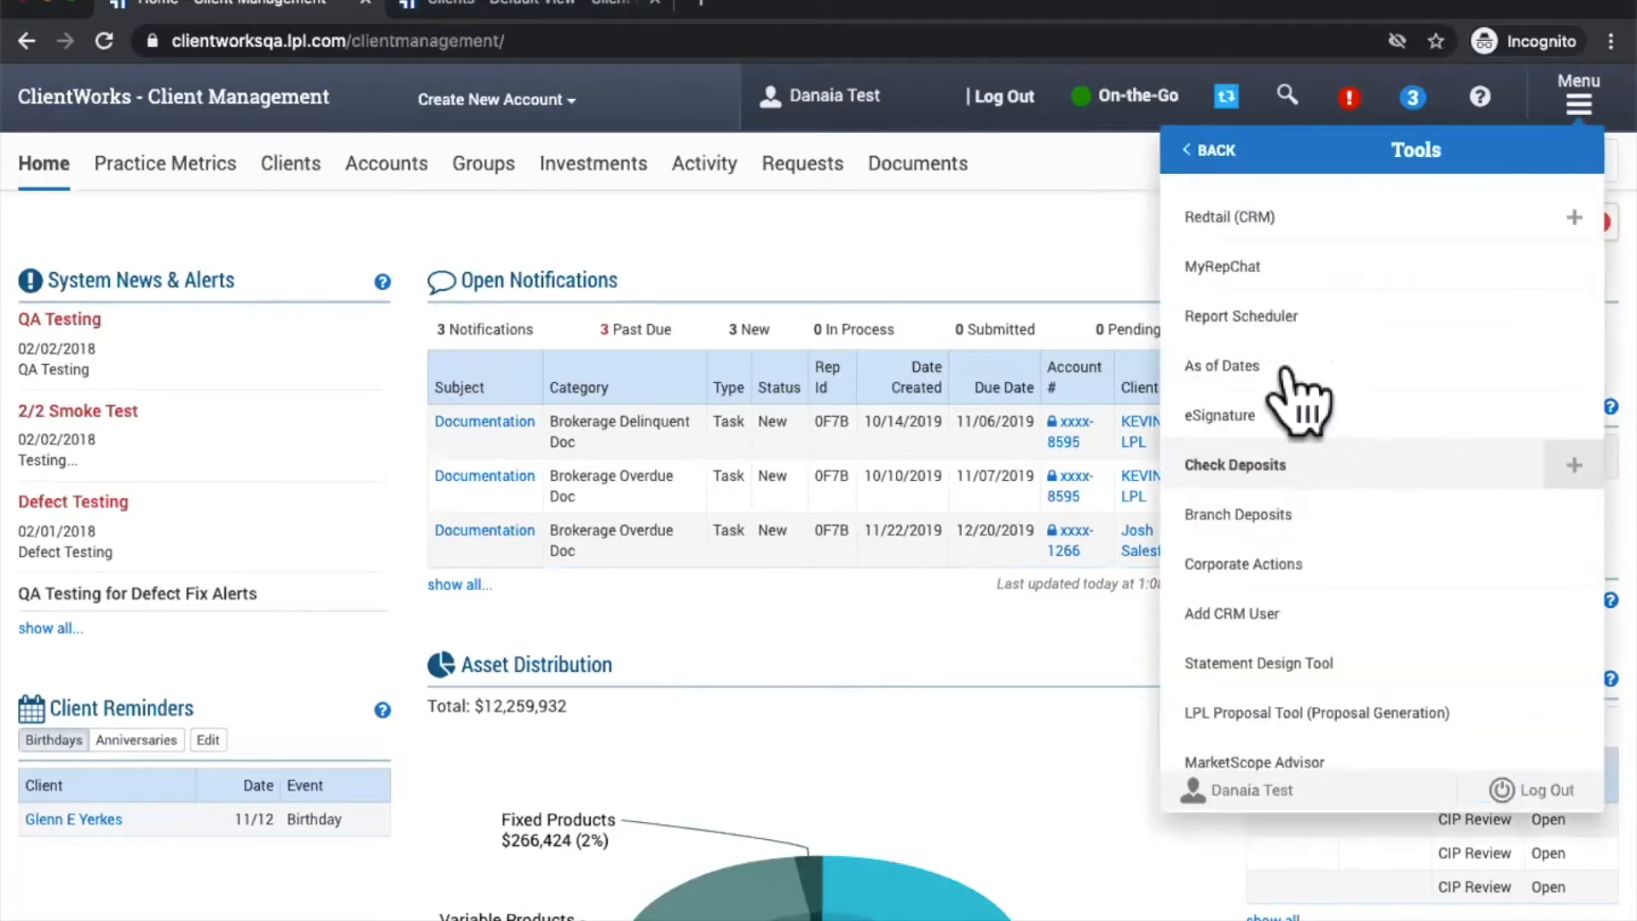
click(1578, 103)
click(1578, 102)
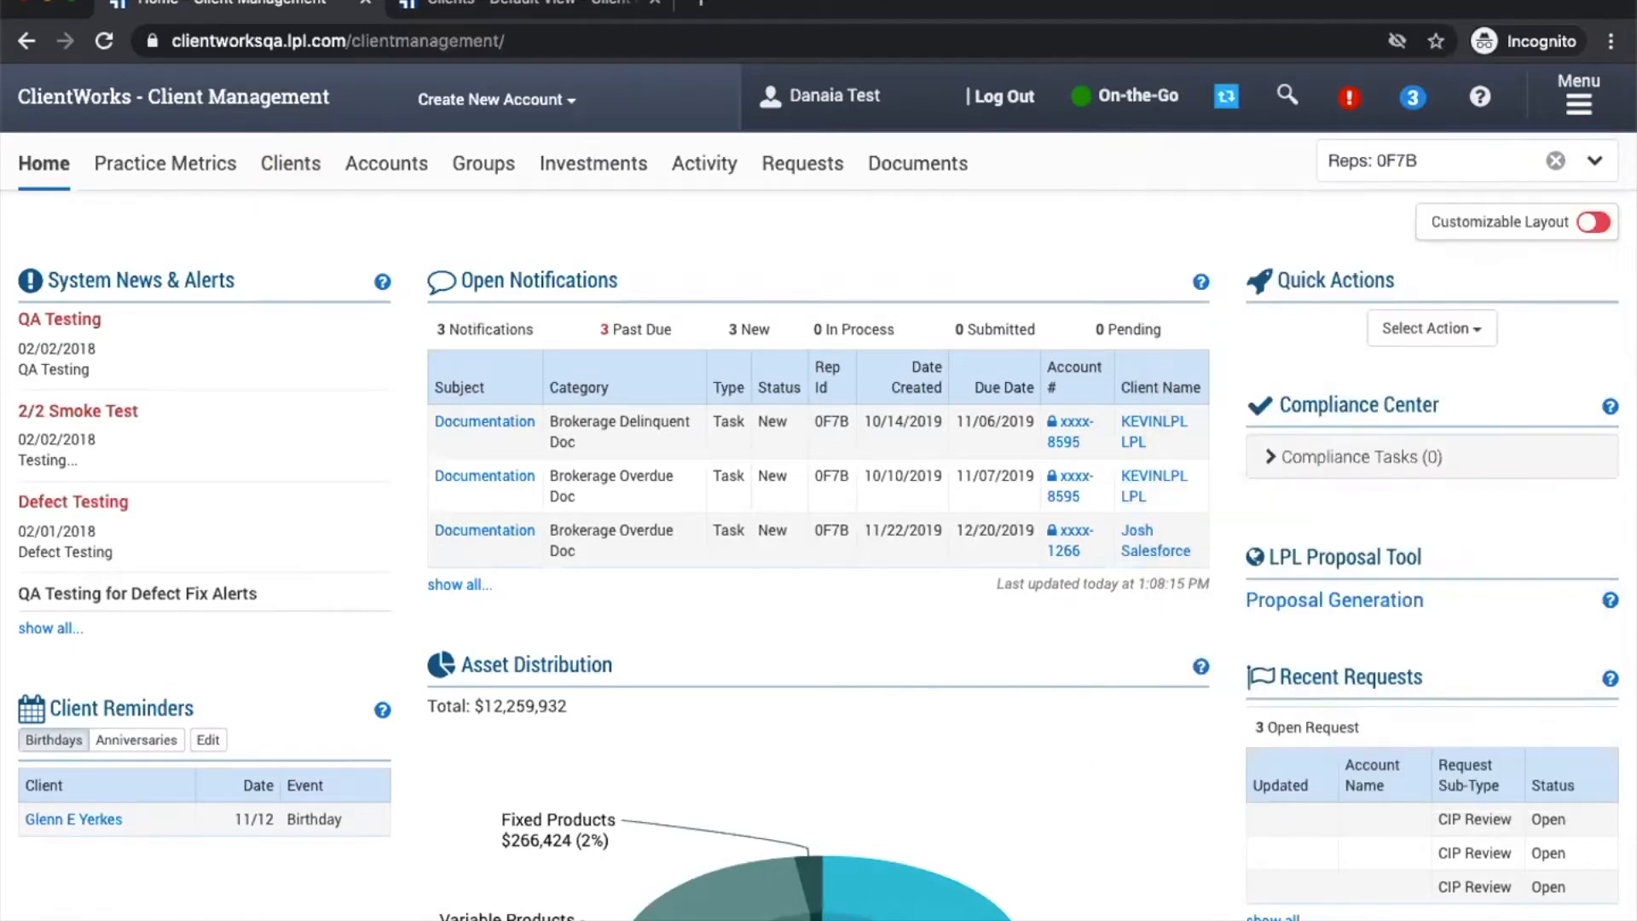
click(1578, 103)
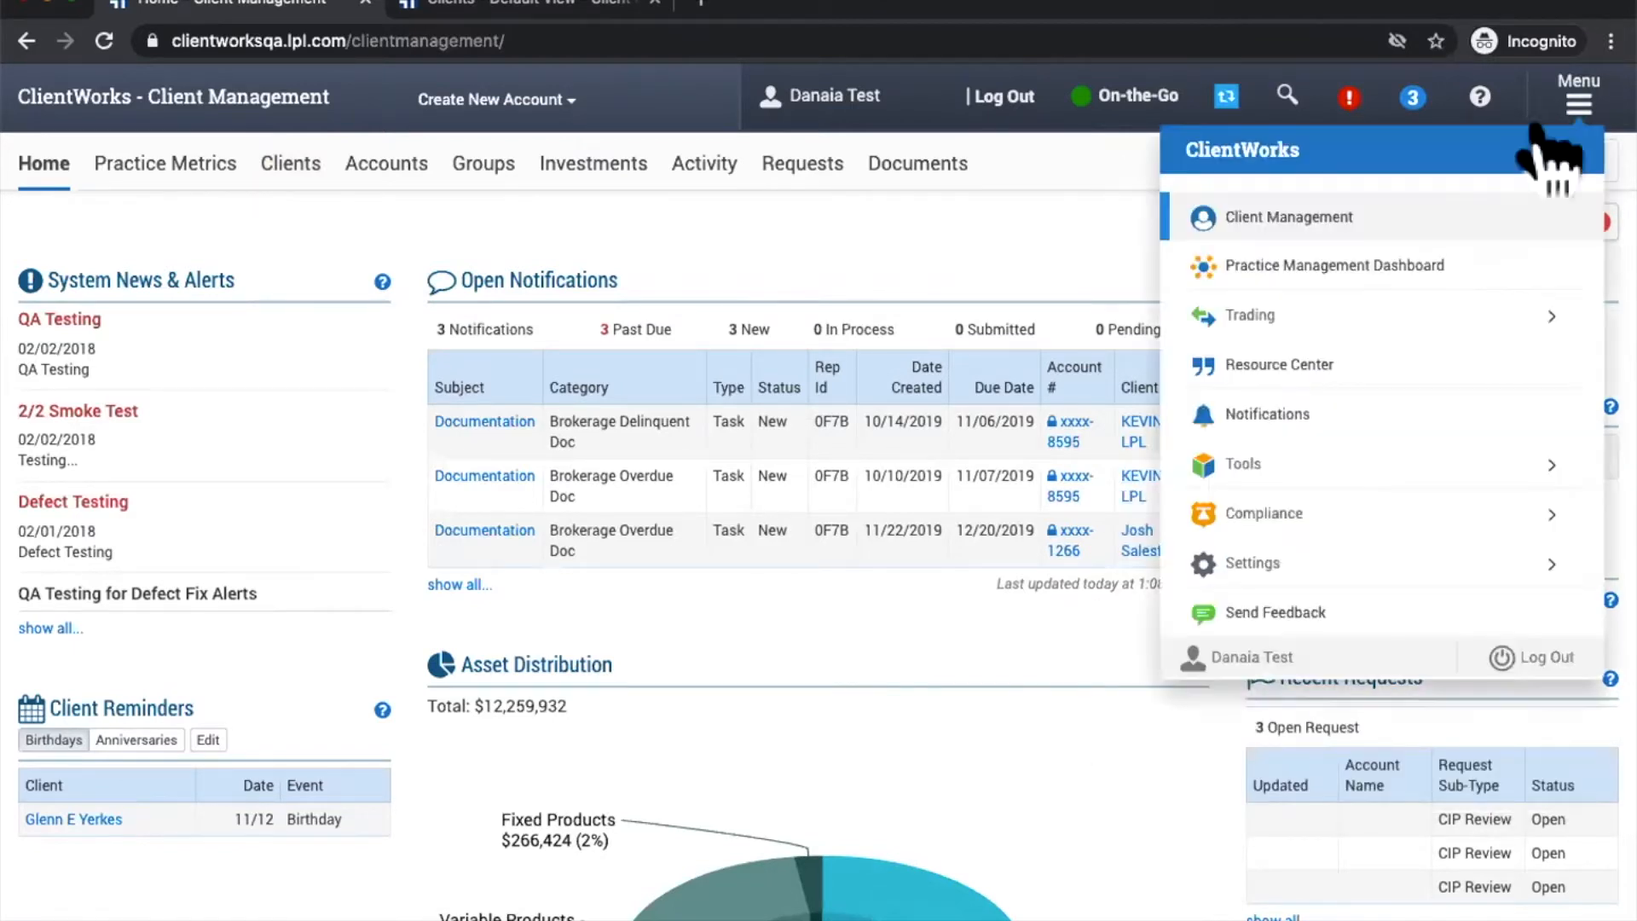
click(1218, 465)
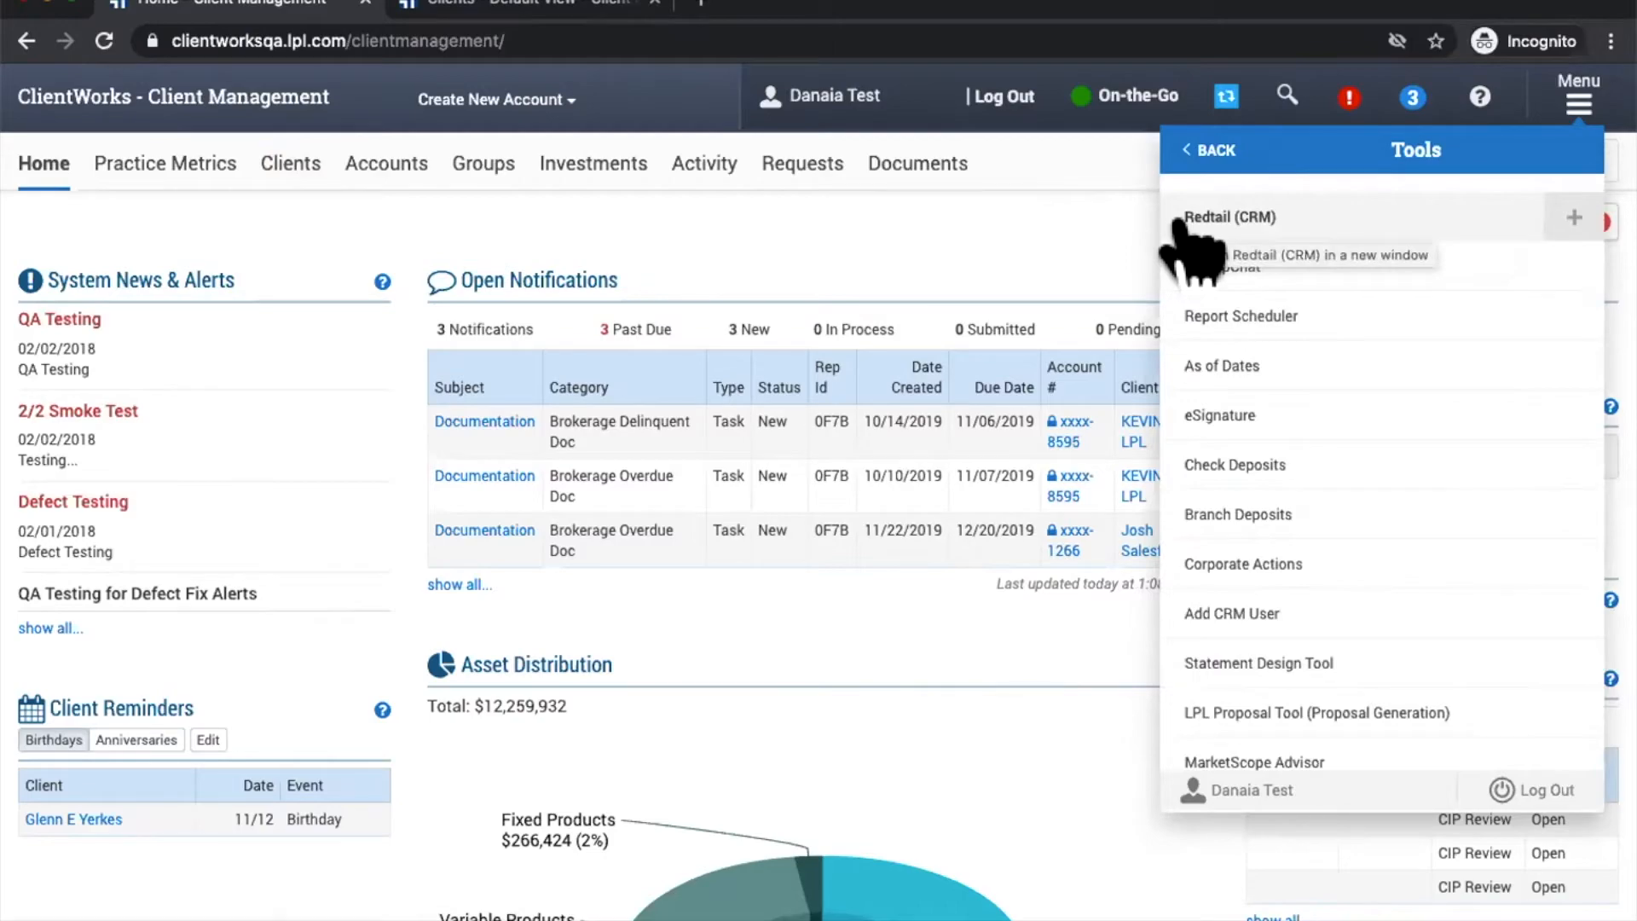
click(1180, 224)
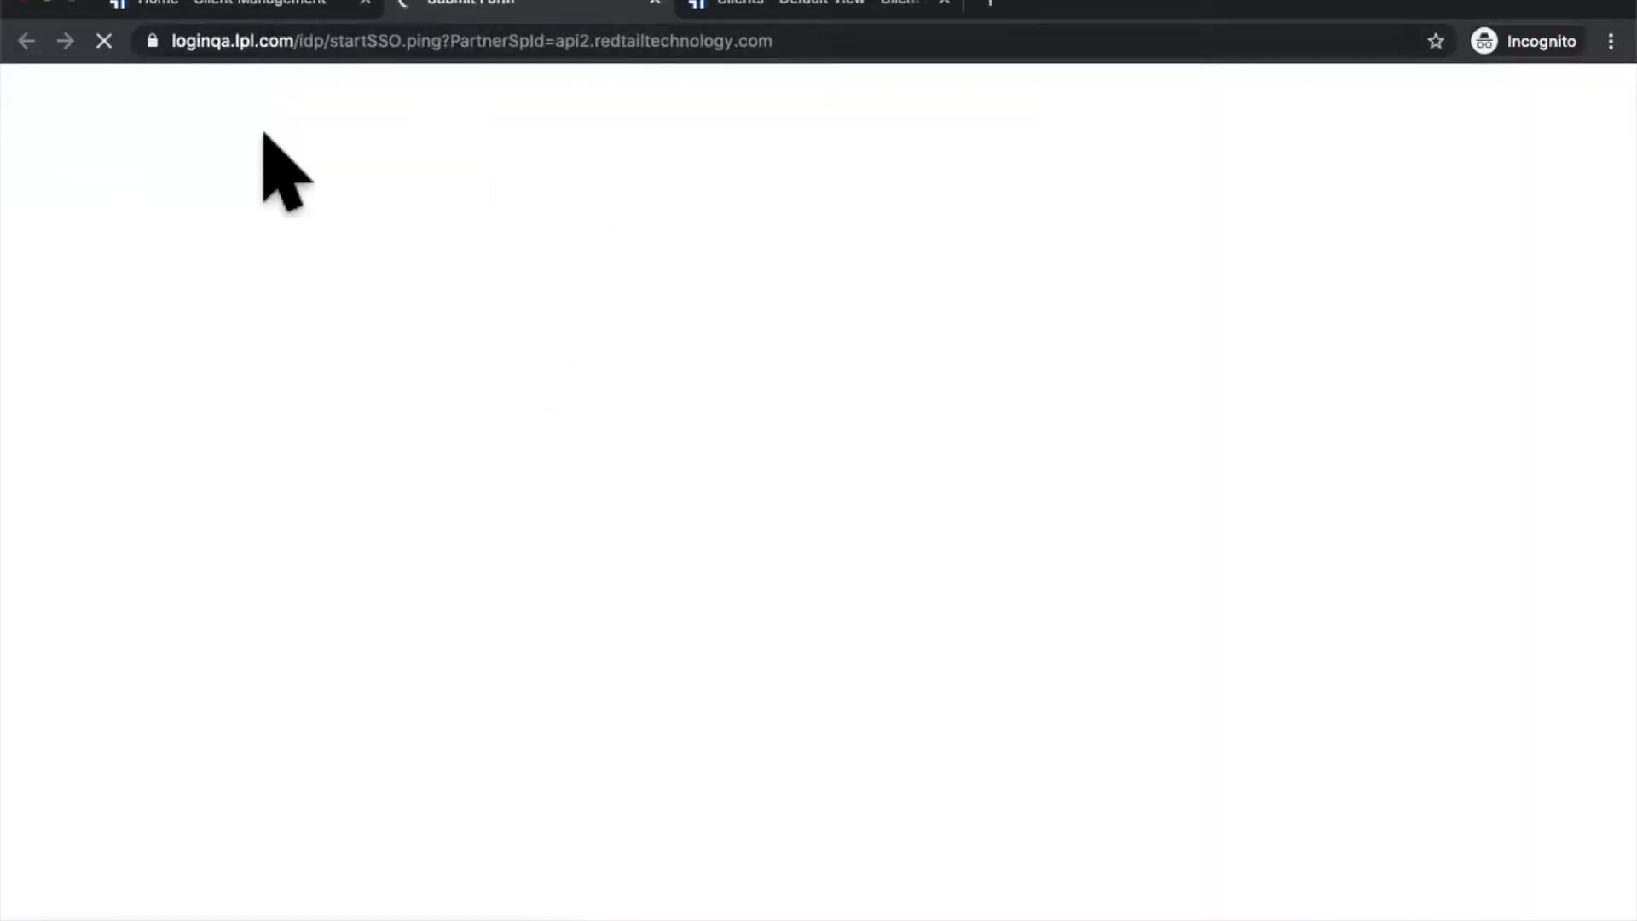
Step: Return to ClientWorks, reopen the Tools list, then switch to the Redtail CRM dashboard tab
click(208, 7)
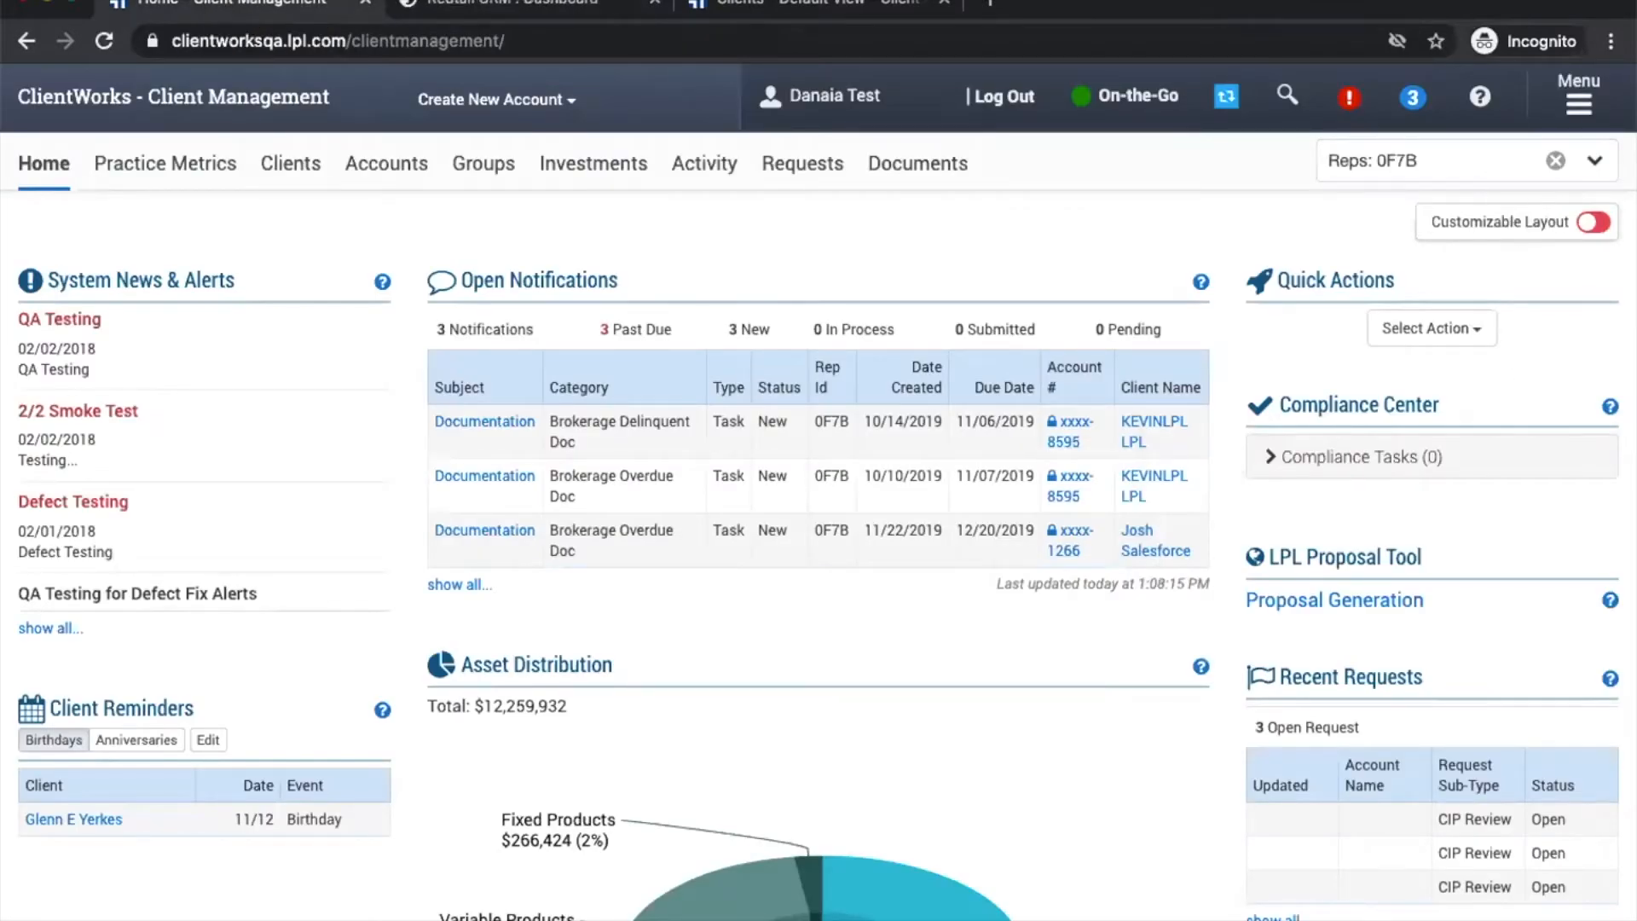
click(1579, 96)
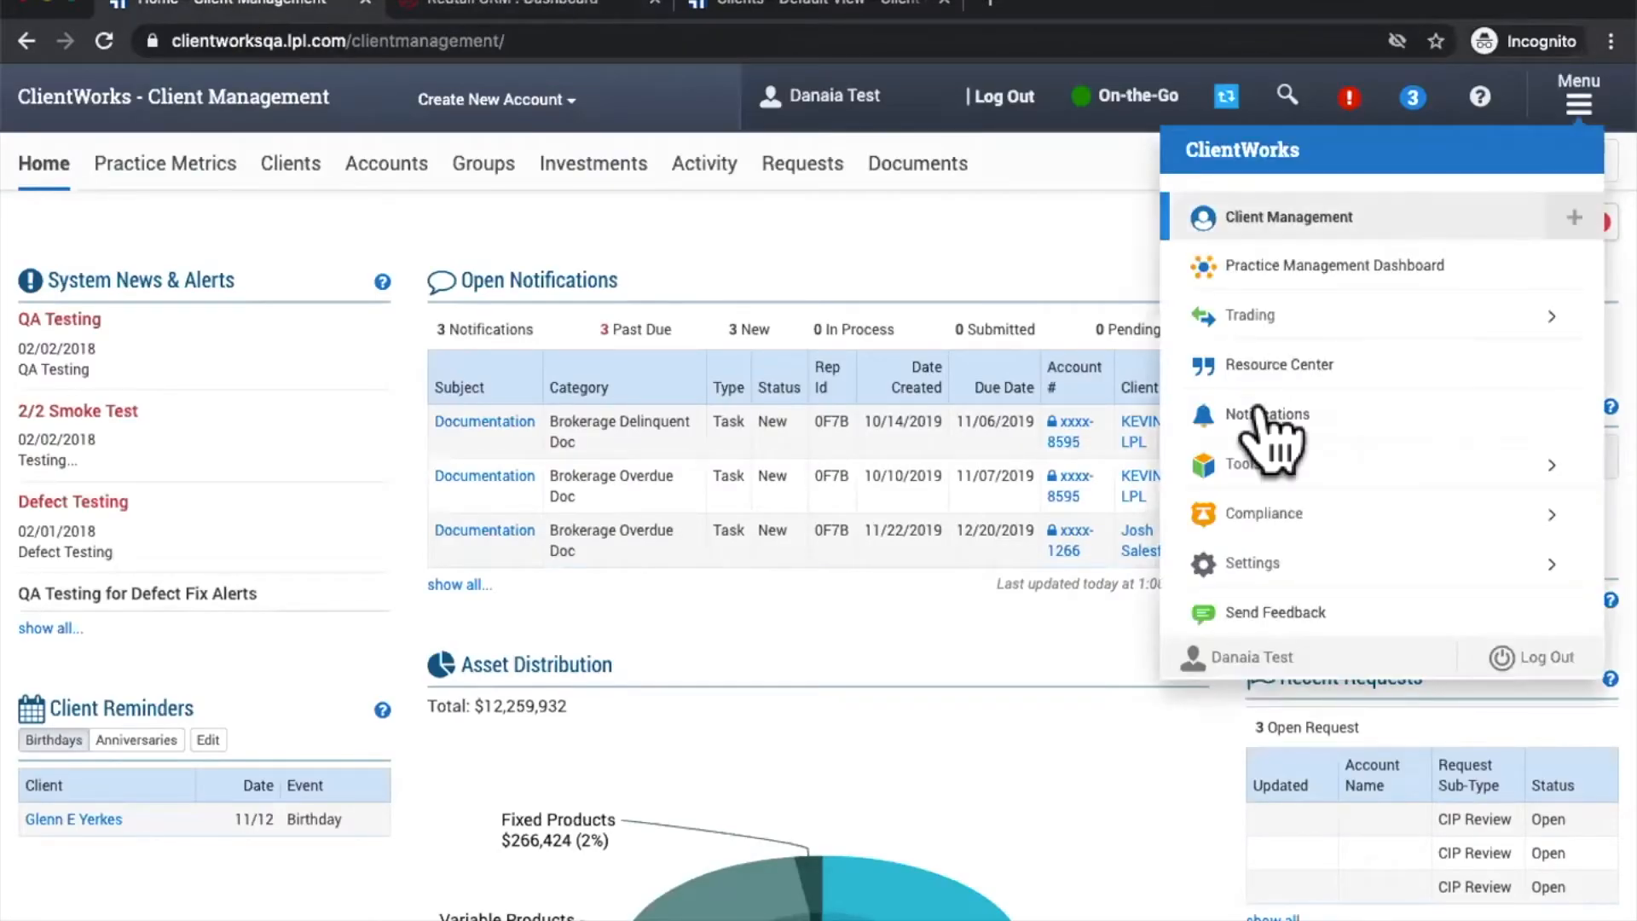
click(1253, 465)
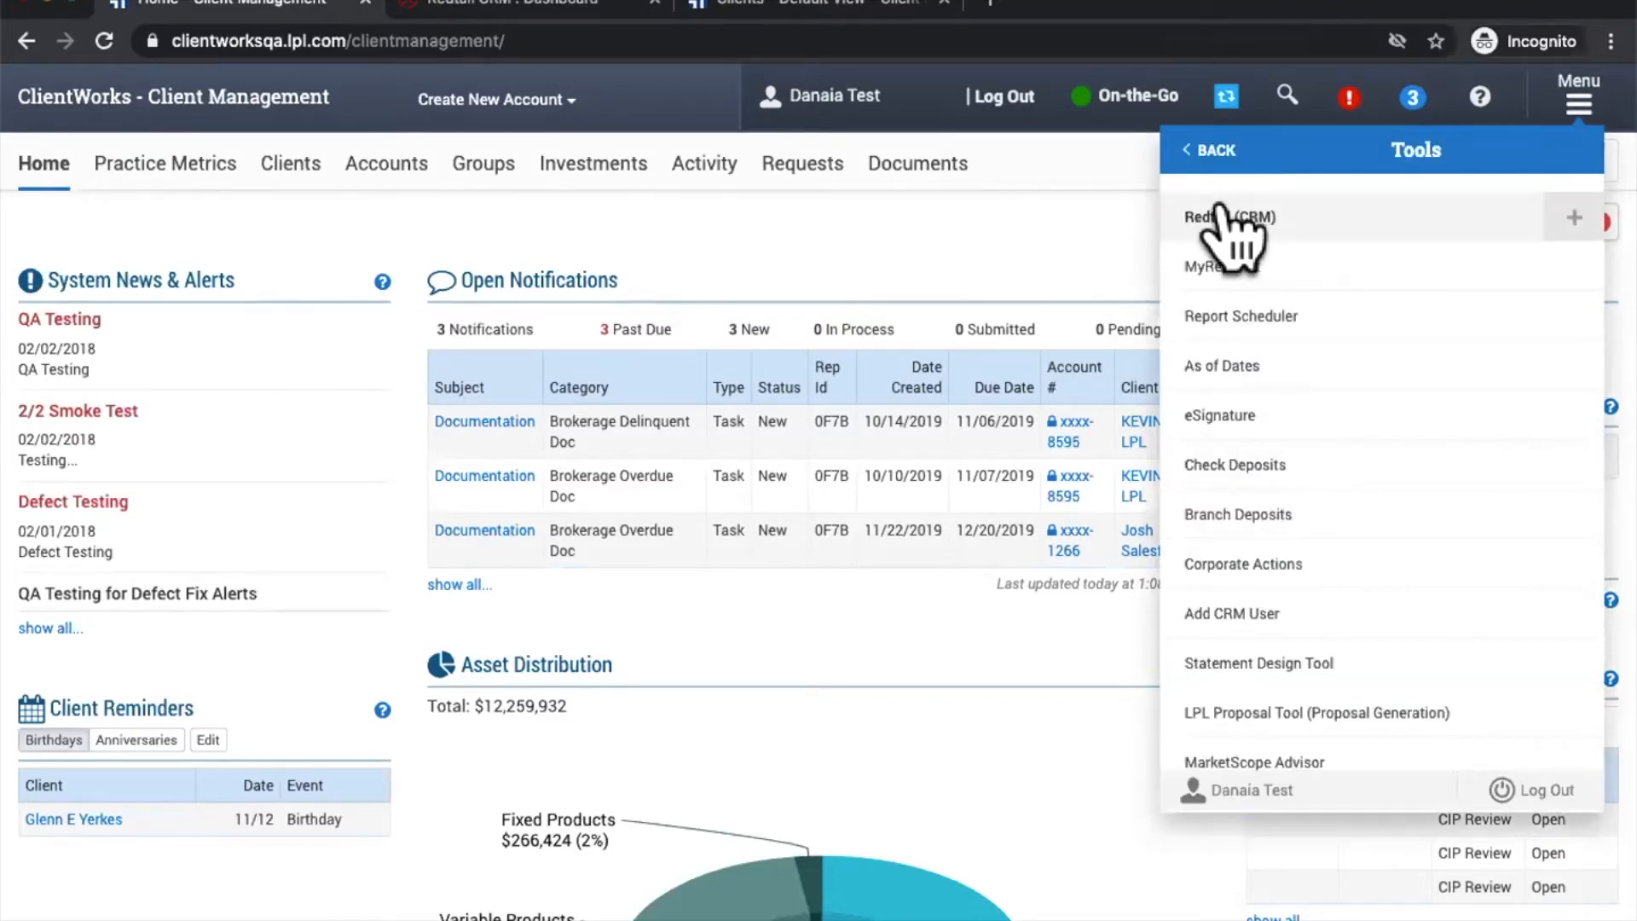
click(522, 9)
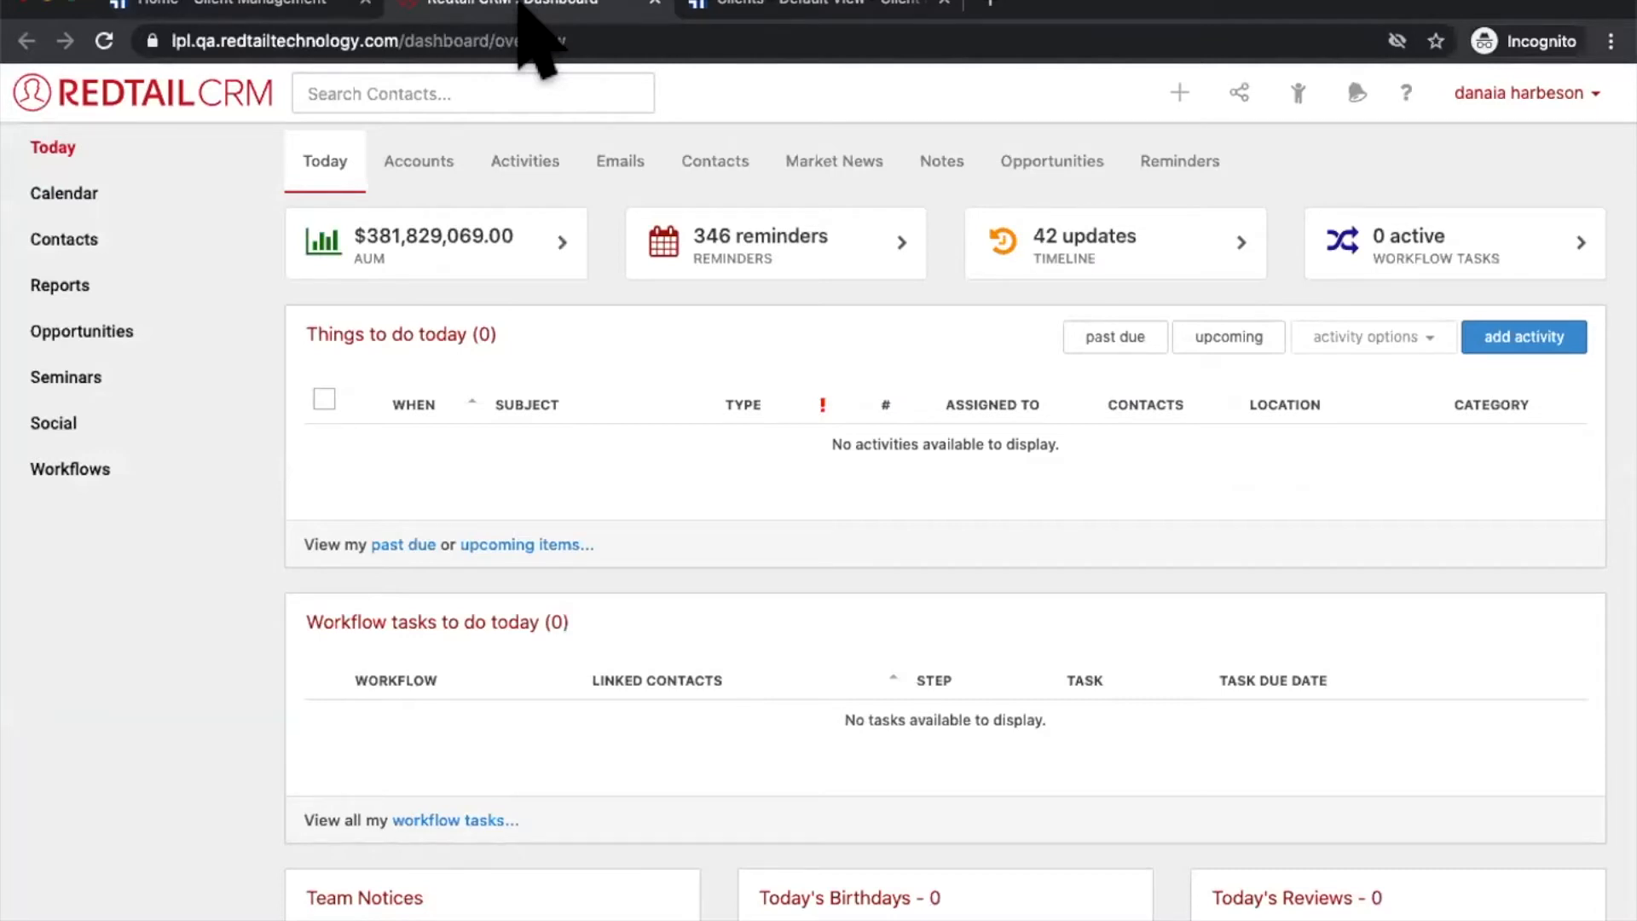
click(1452, 96)
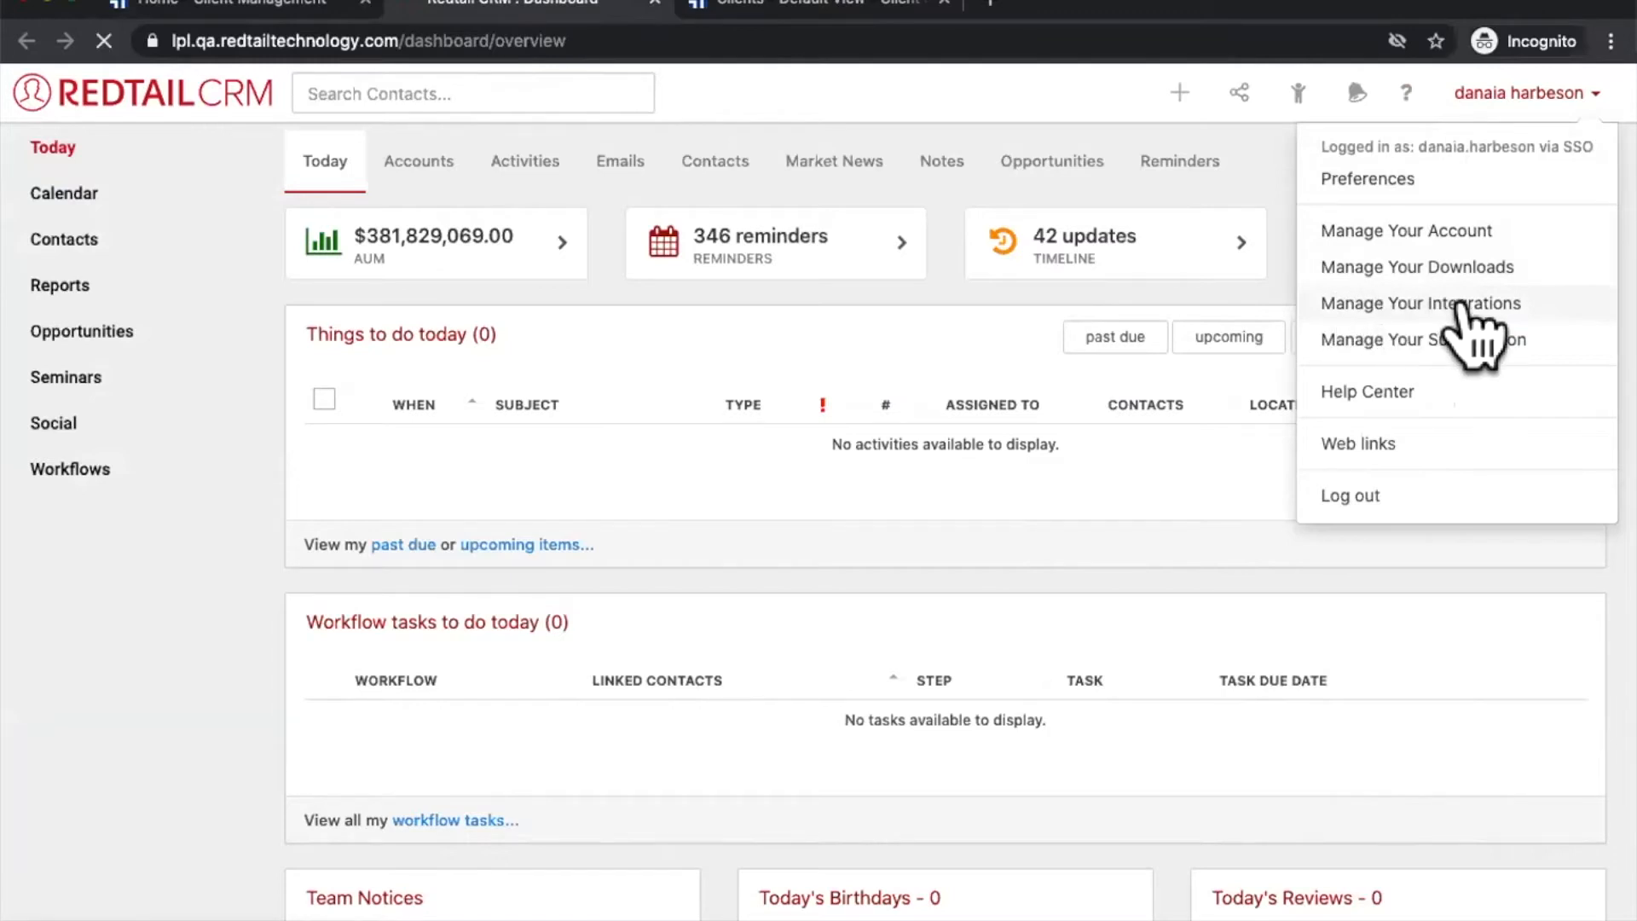
click(1454, 304)
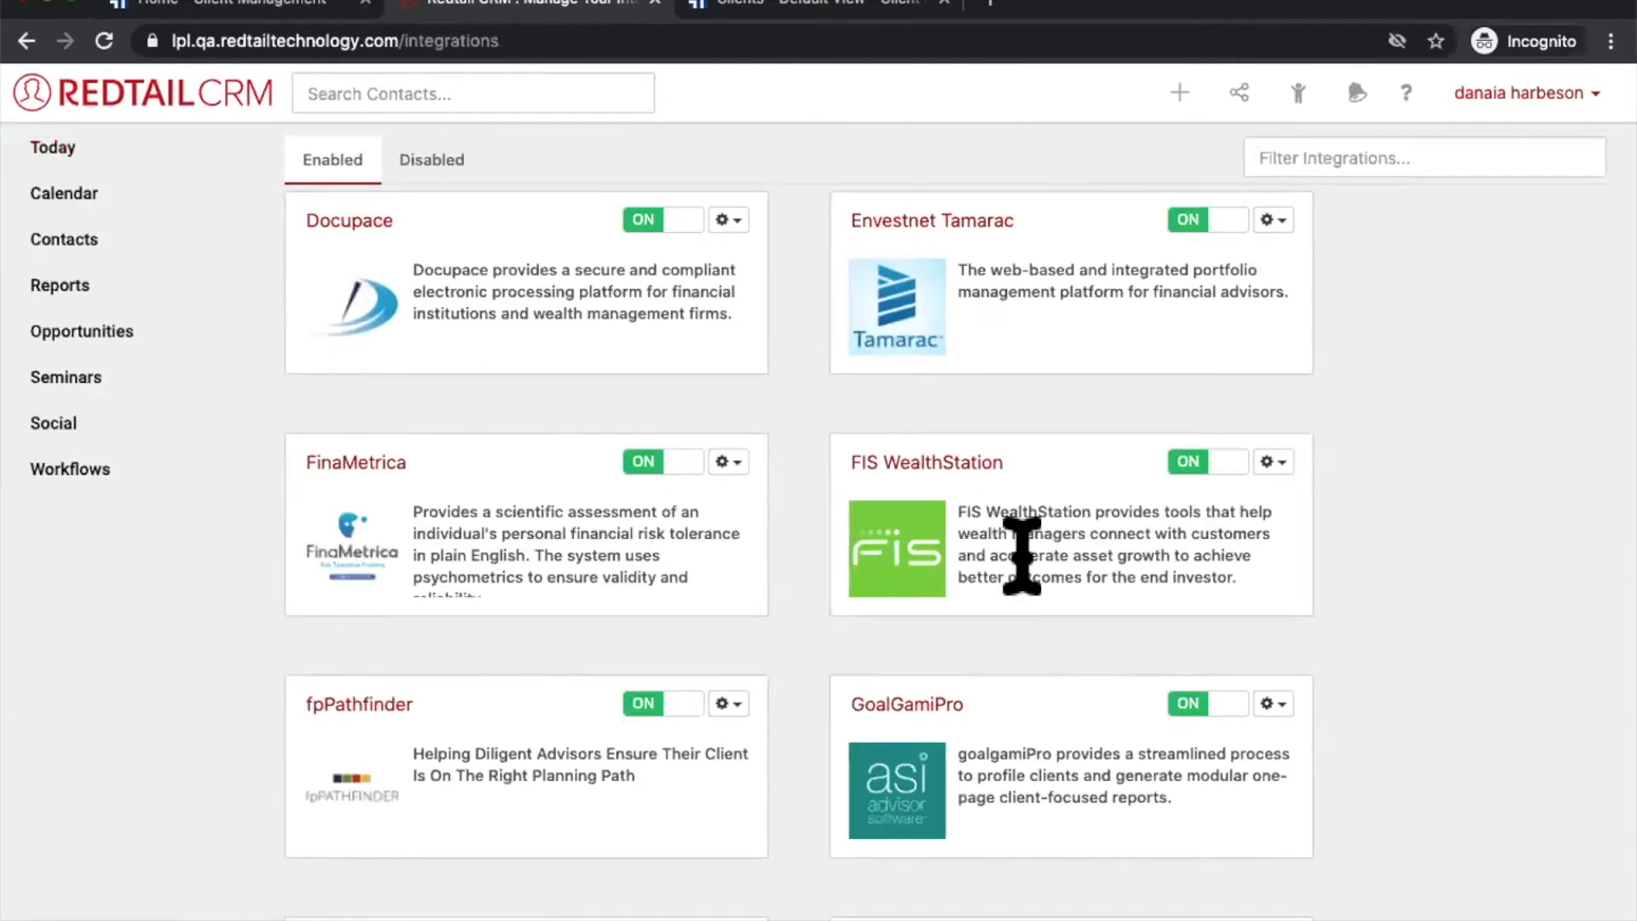
click(1481, 100)
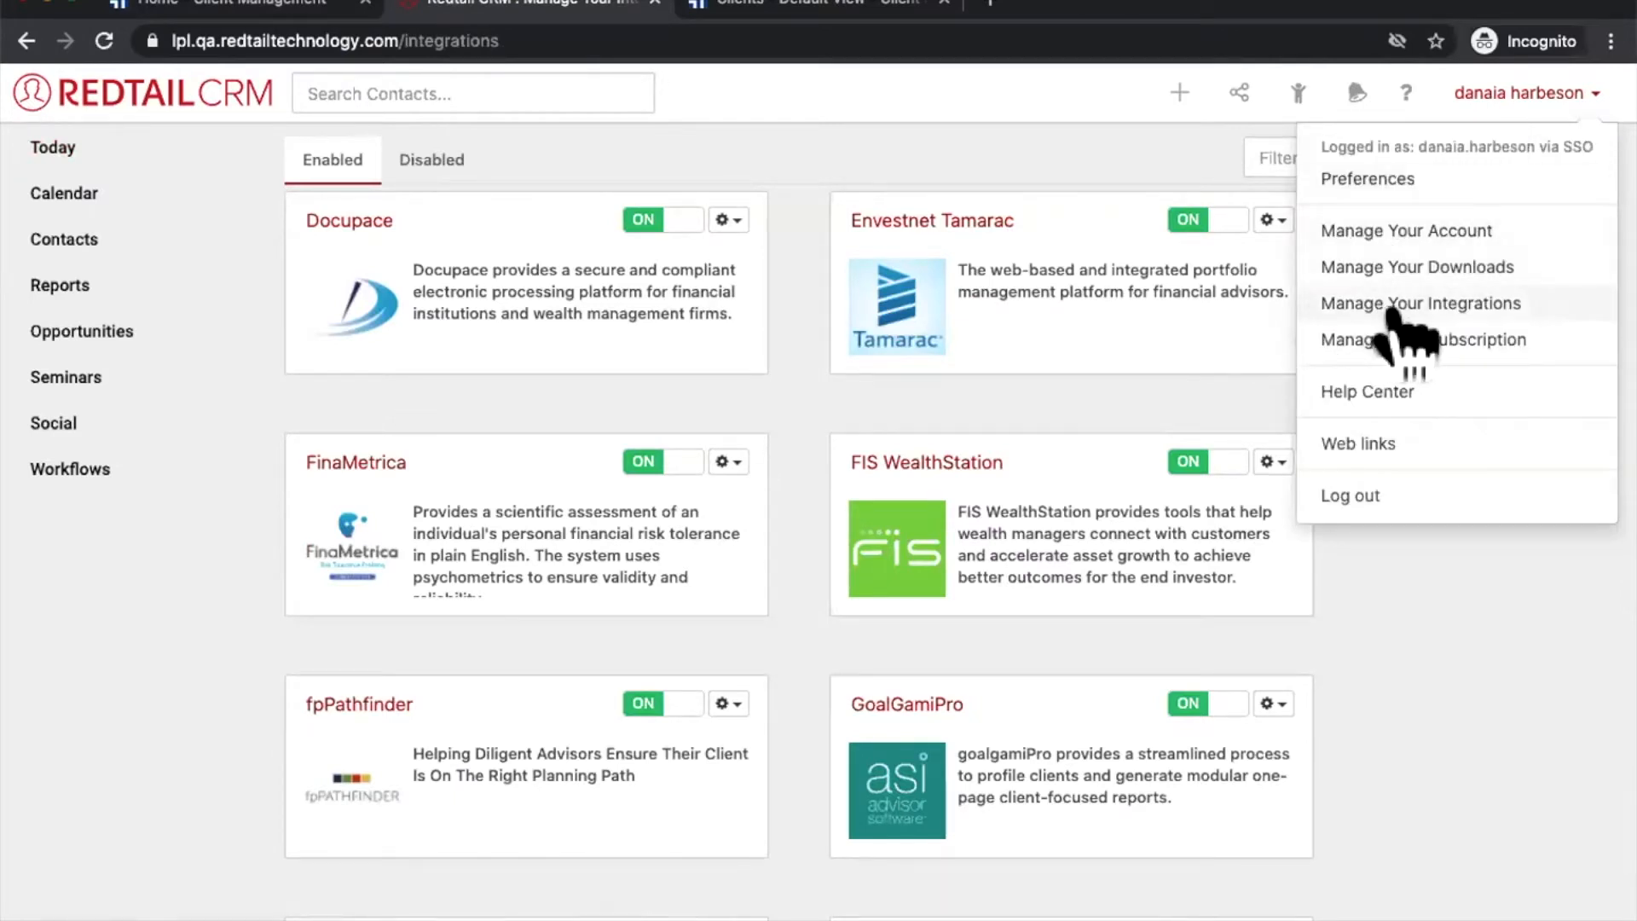
click(1400, 607)
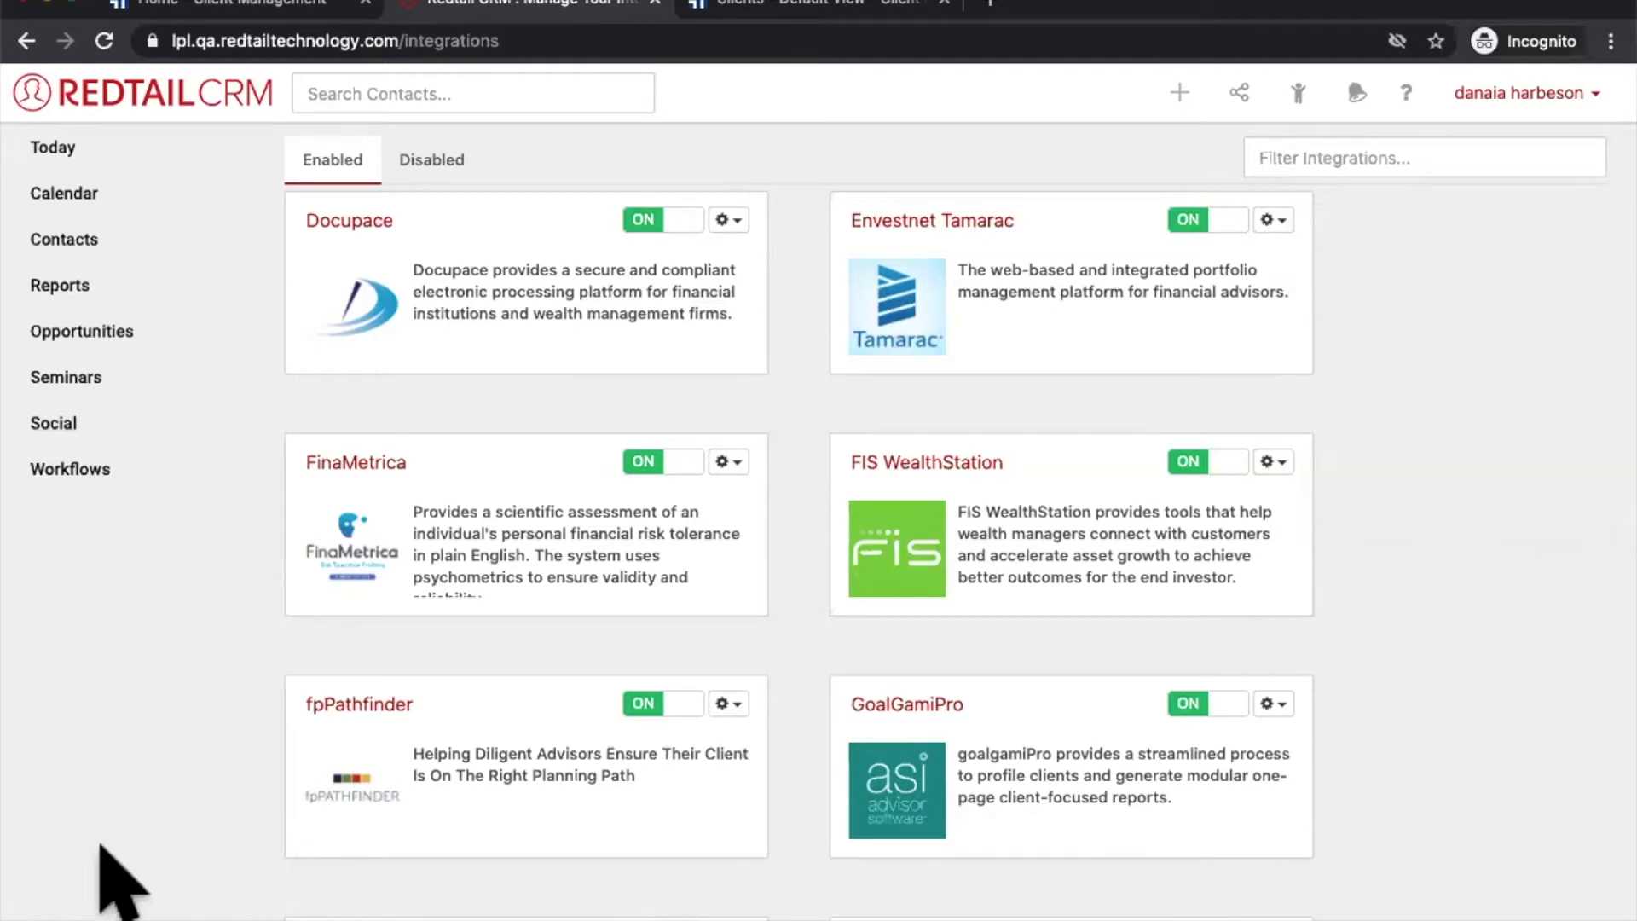
scroll(540, 811, down, 12)
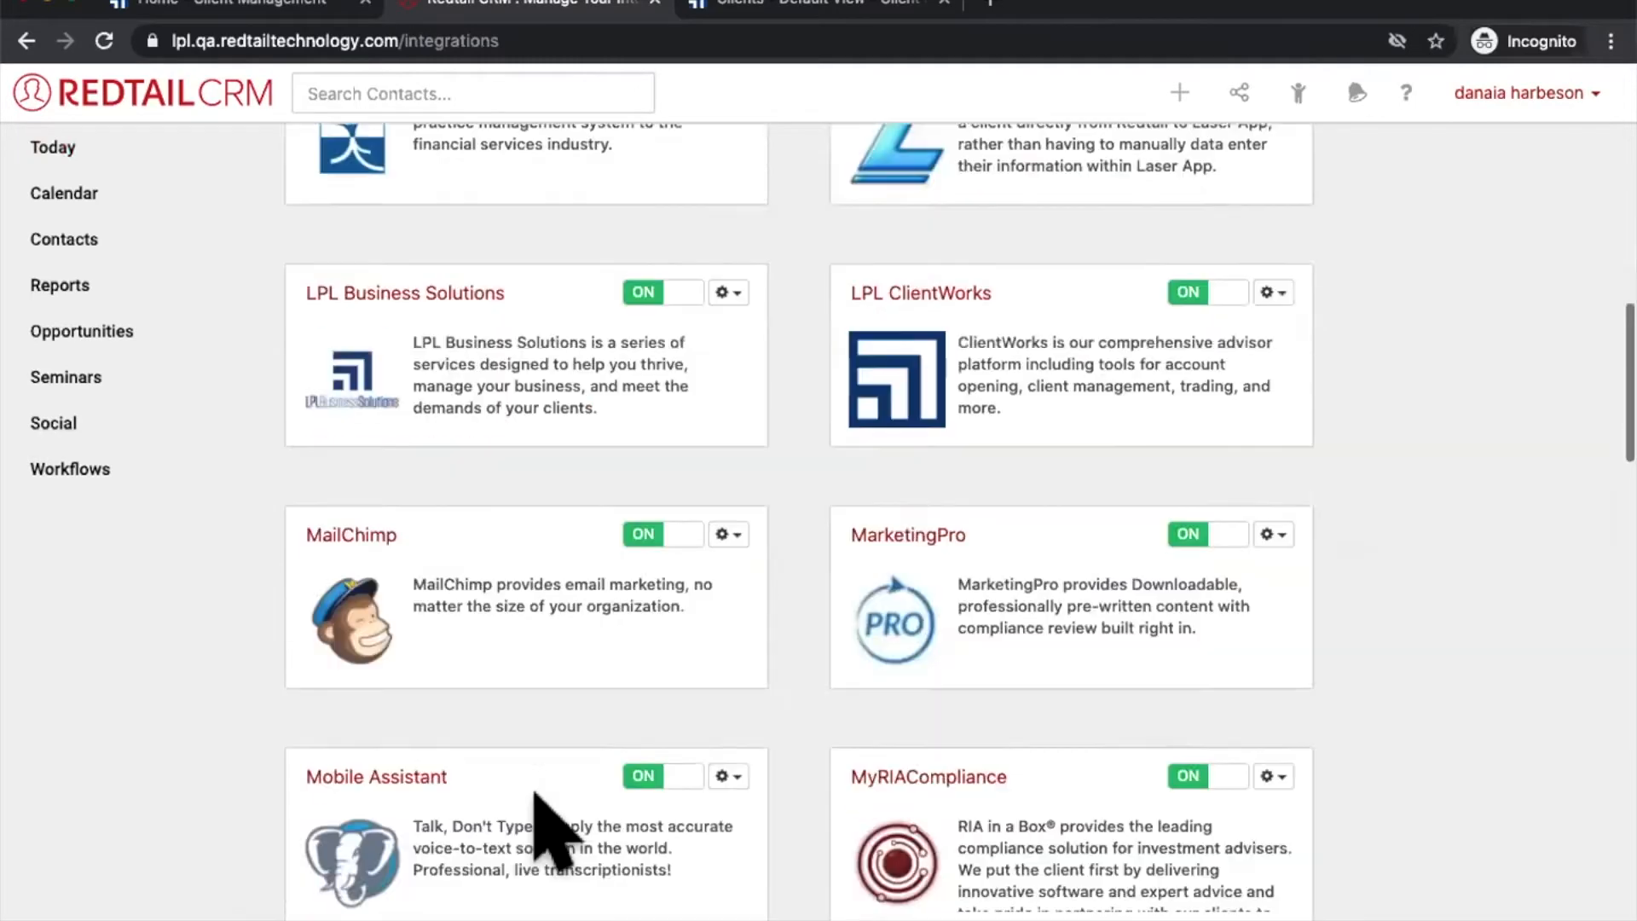
drag(848, 162, 1245, 278)
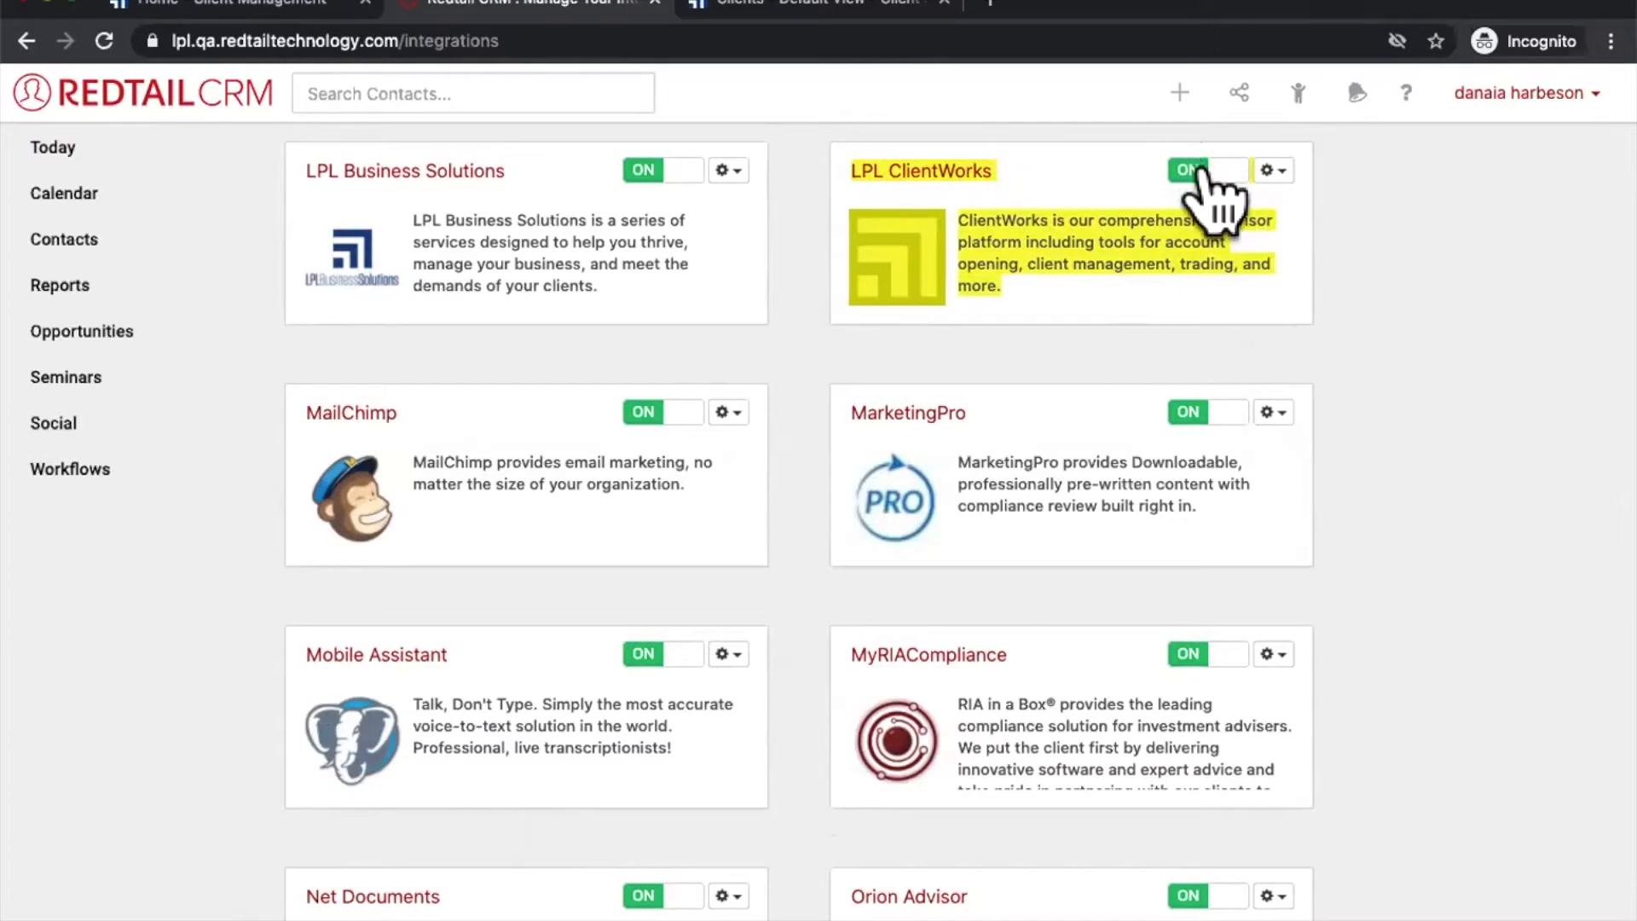
click(1270, 173)
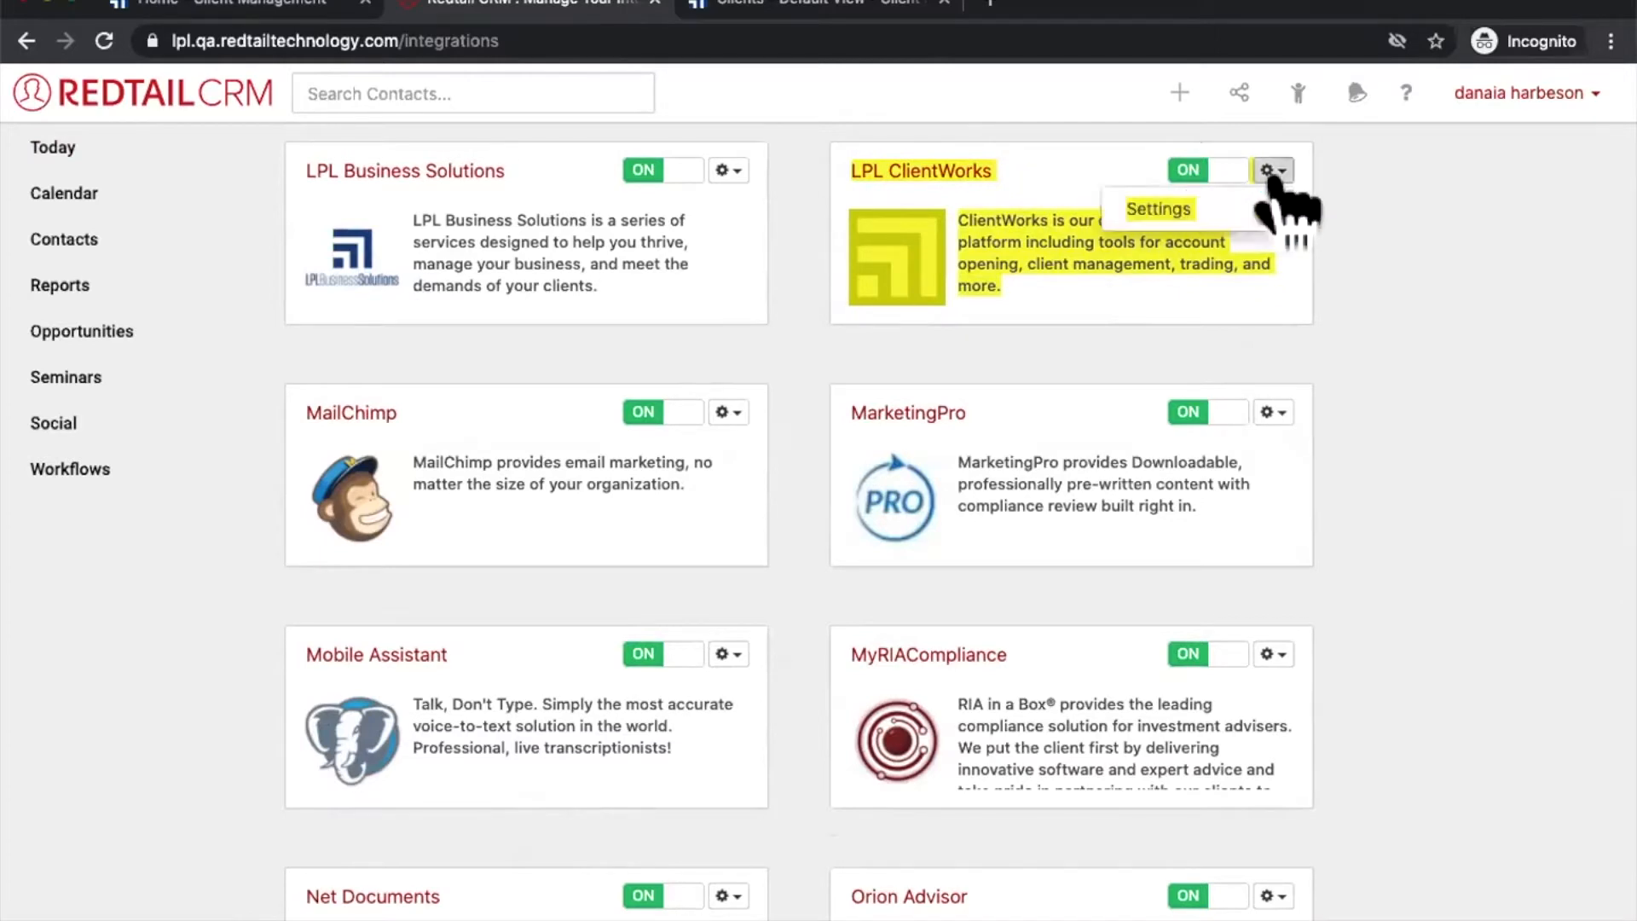
click(1179, 219)
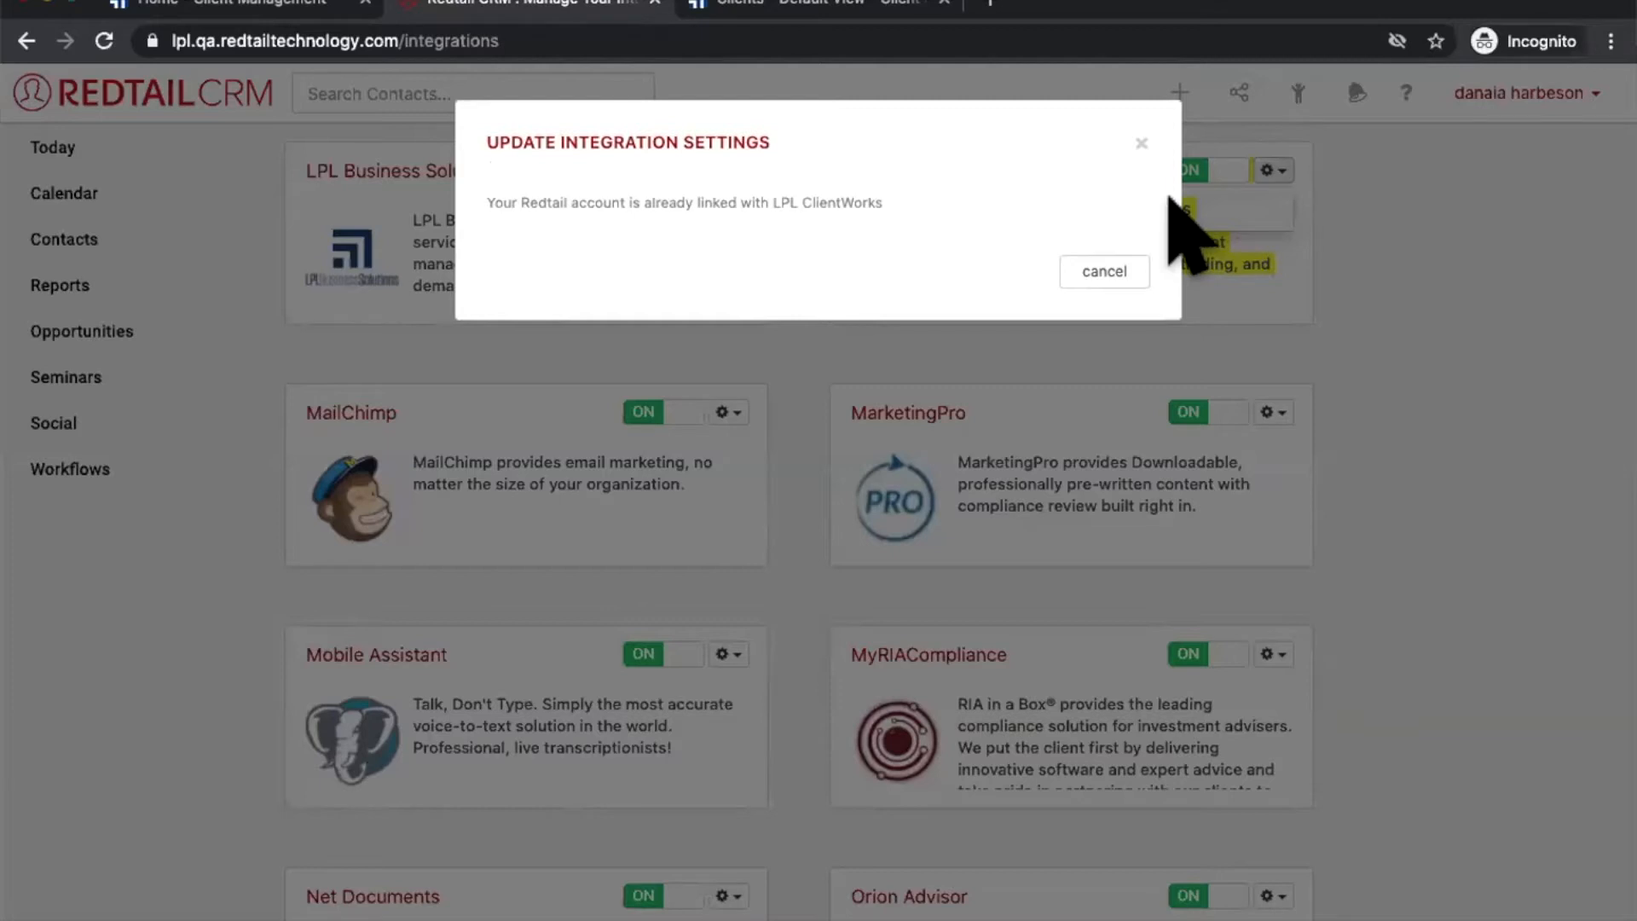
click(281, 281)
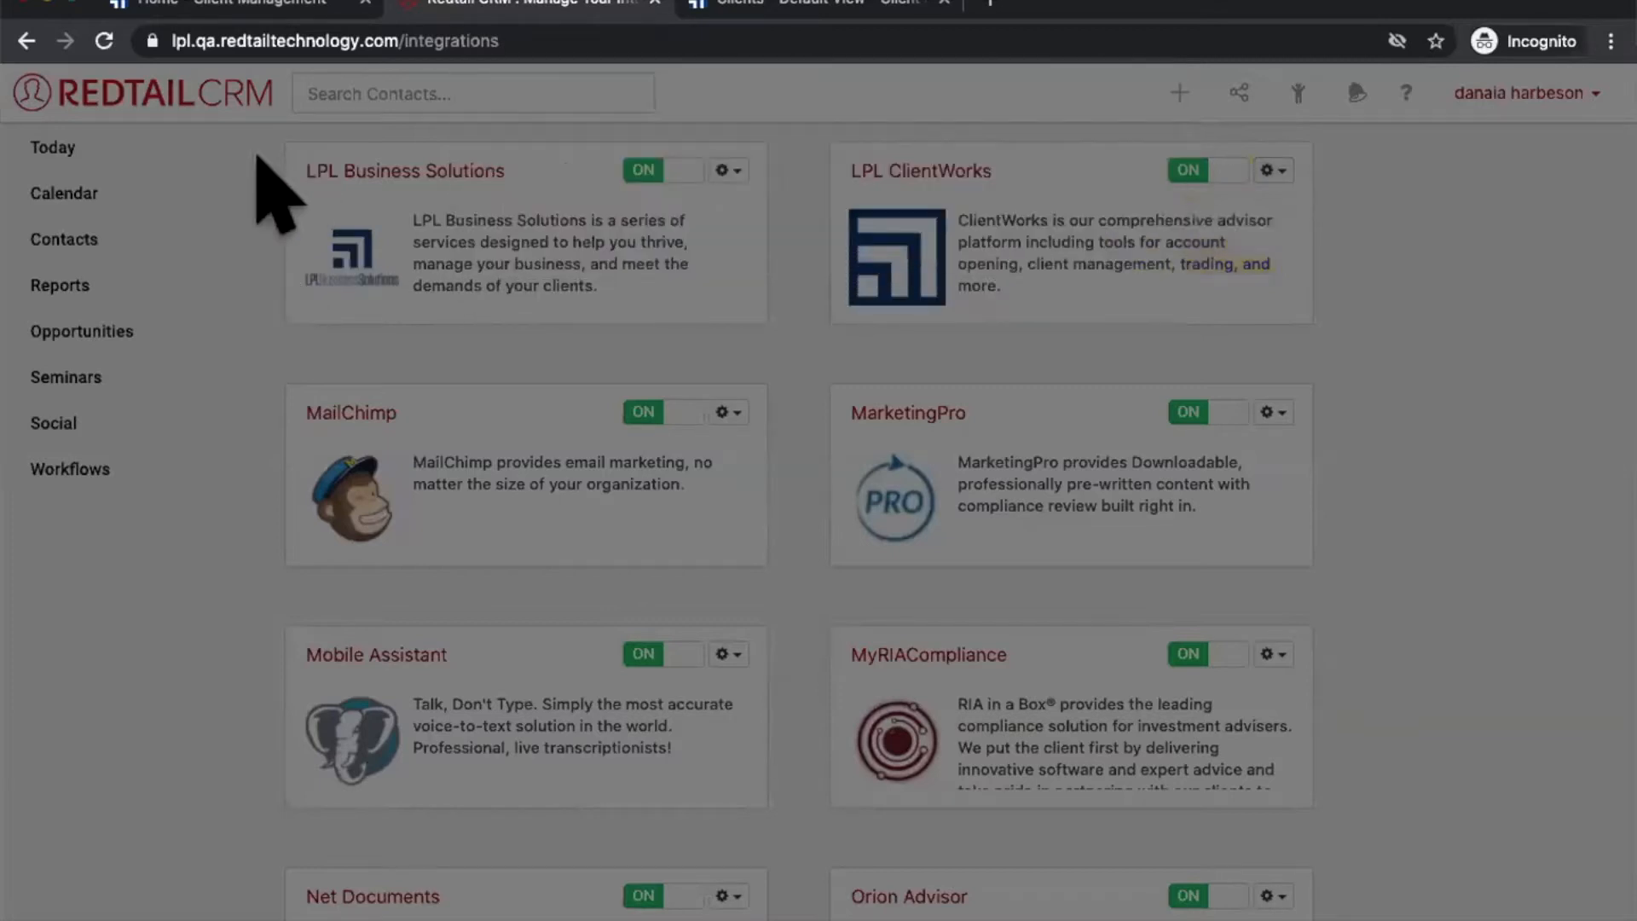
click(56, 149)
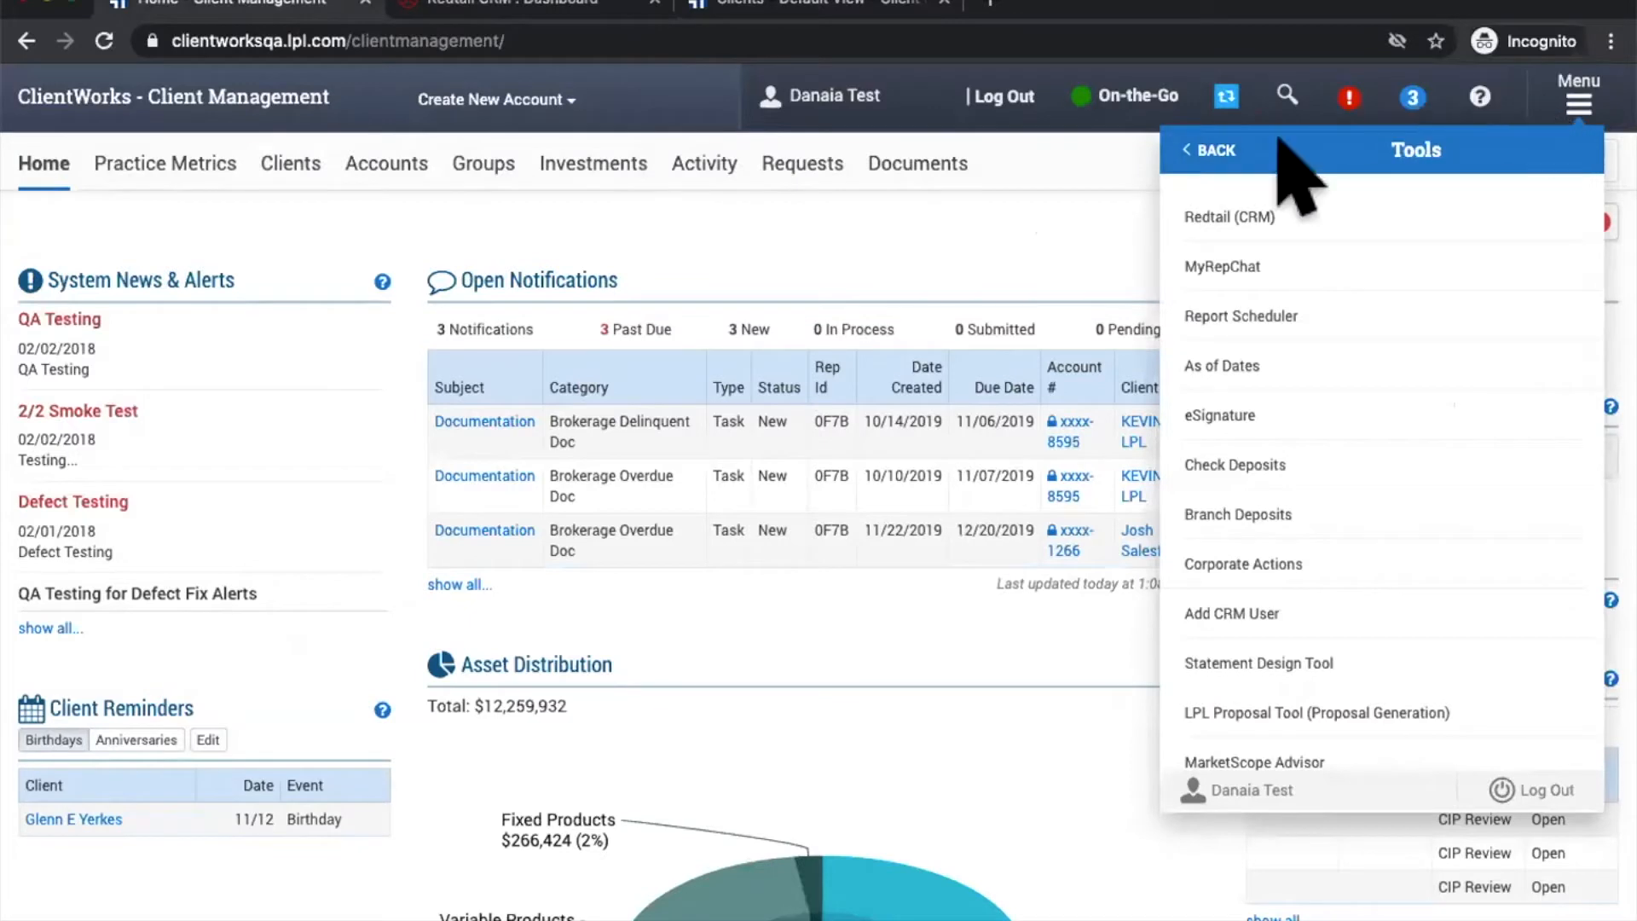
Step: Close the Tools list, reopen it from the main navigation, and close it again
click(1143, 187)
click(1578, 100)
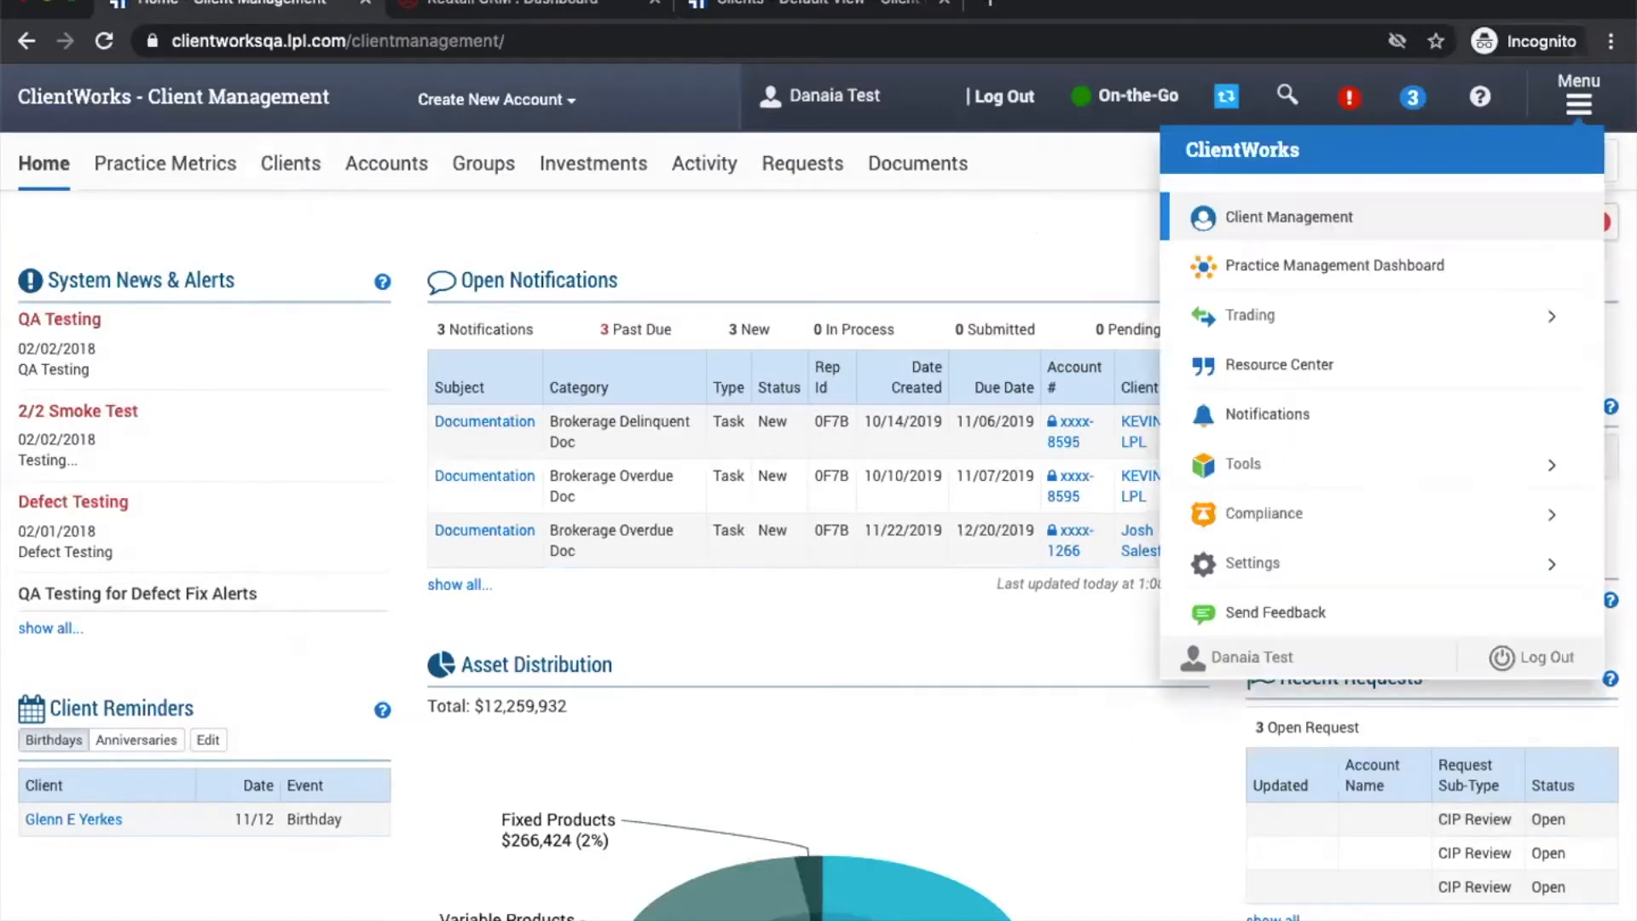
click(1246, 463)
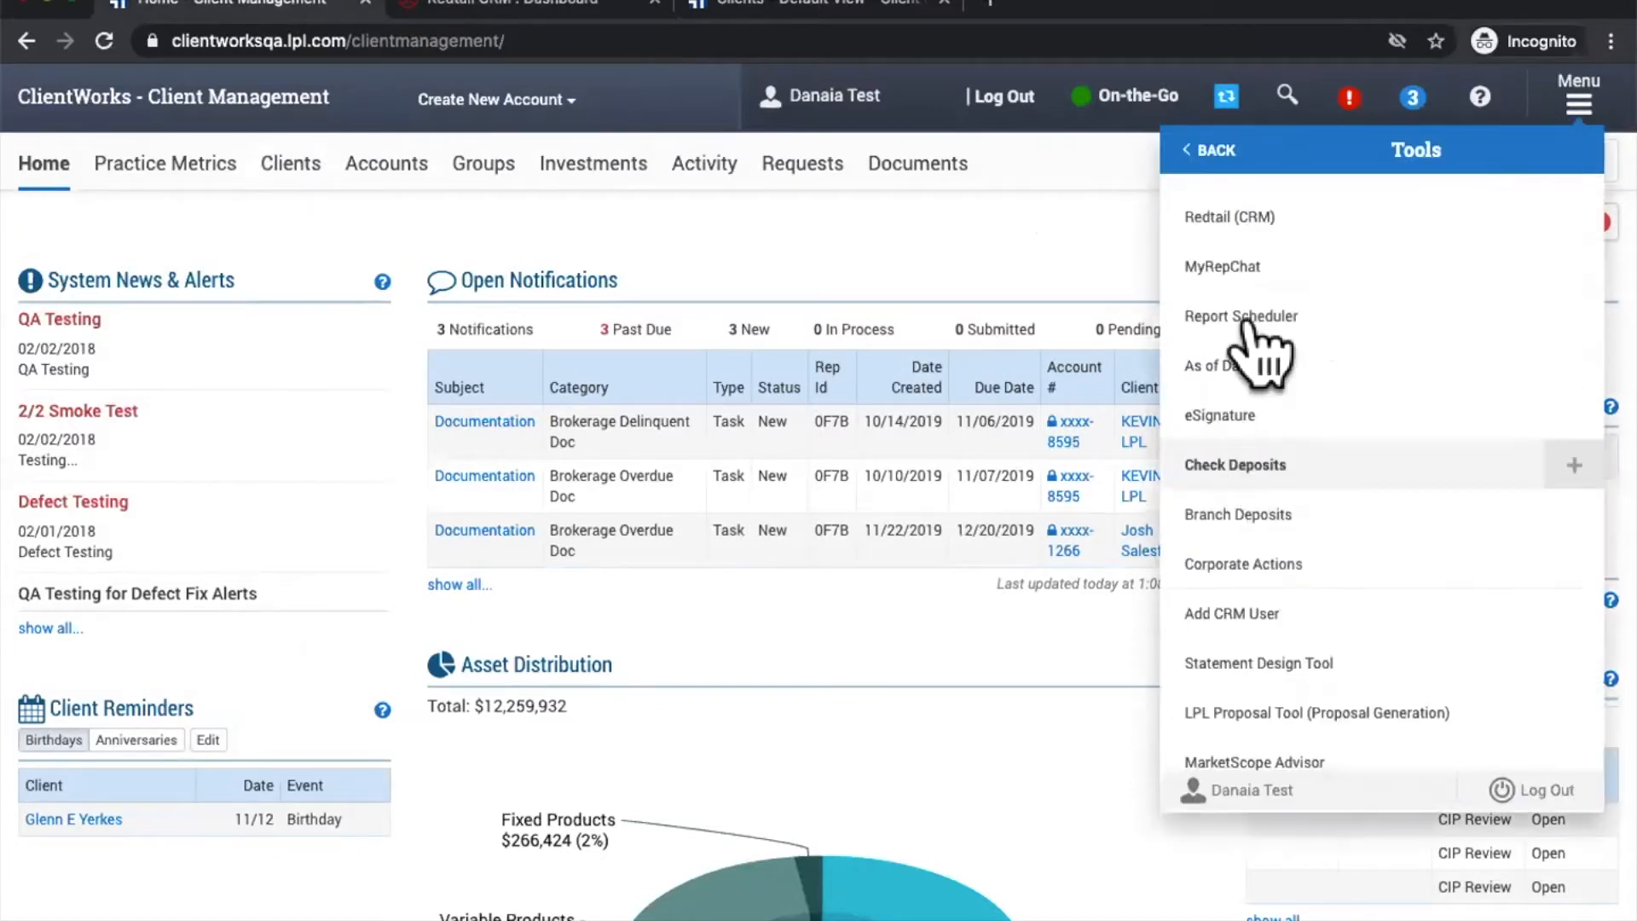
click(911, 216)
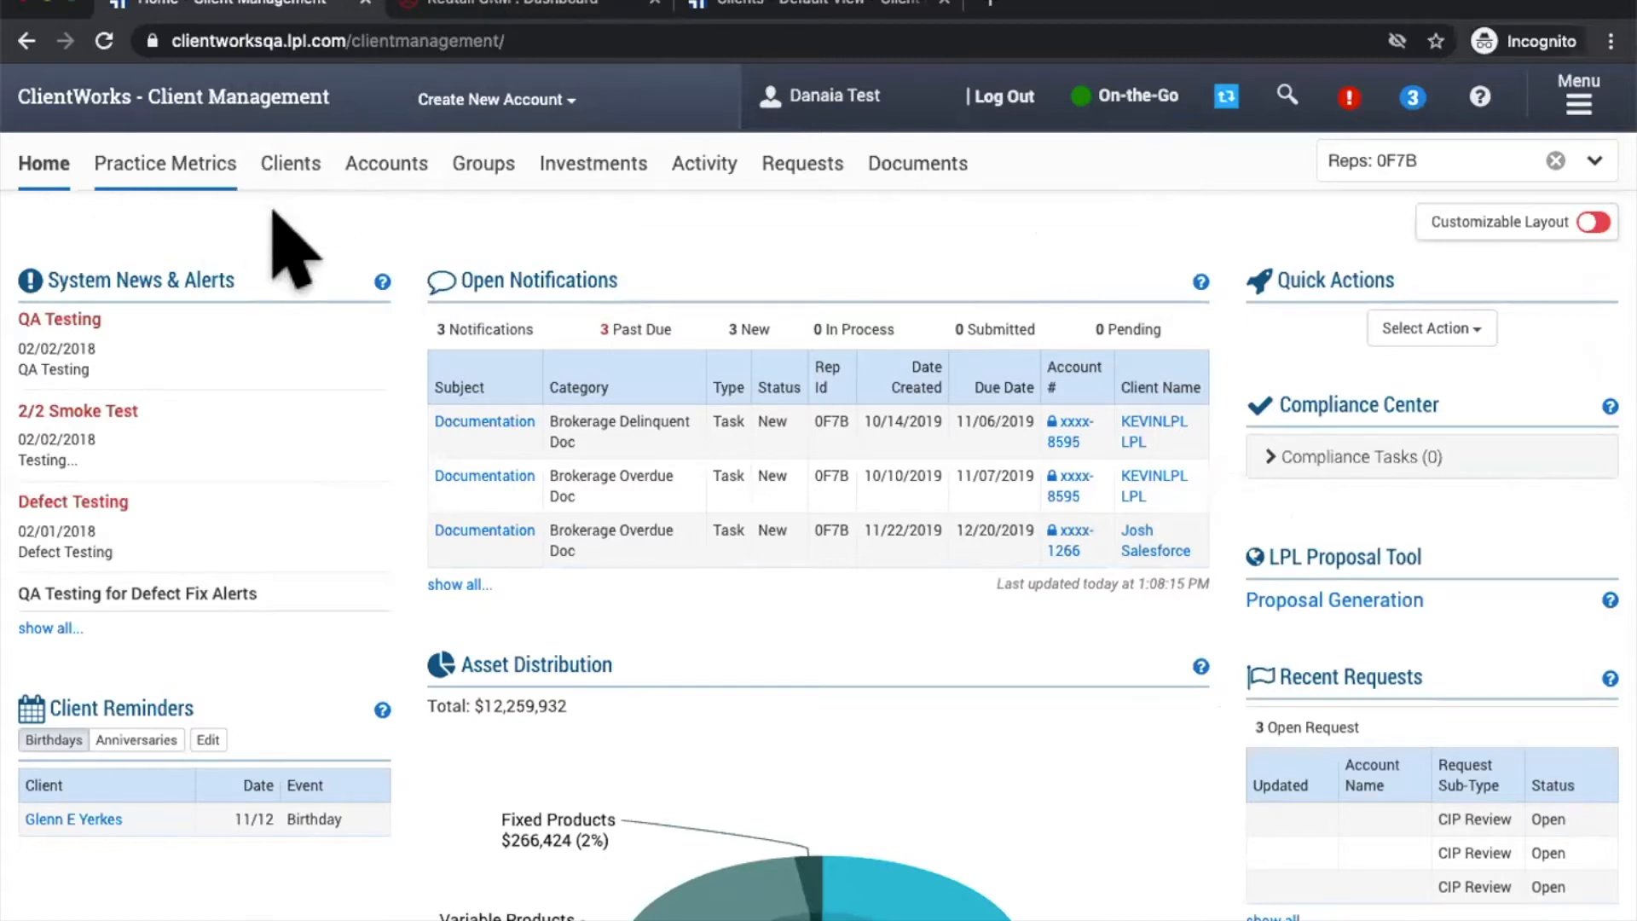
click(292, 177)
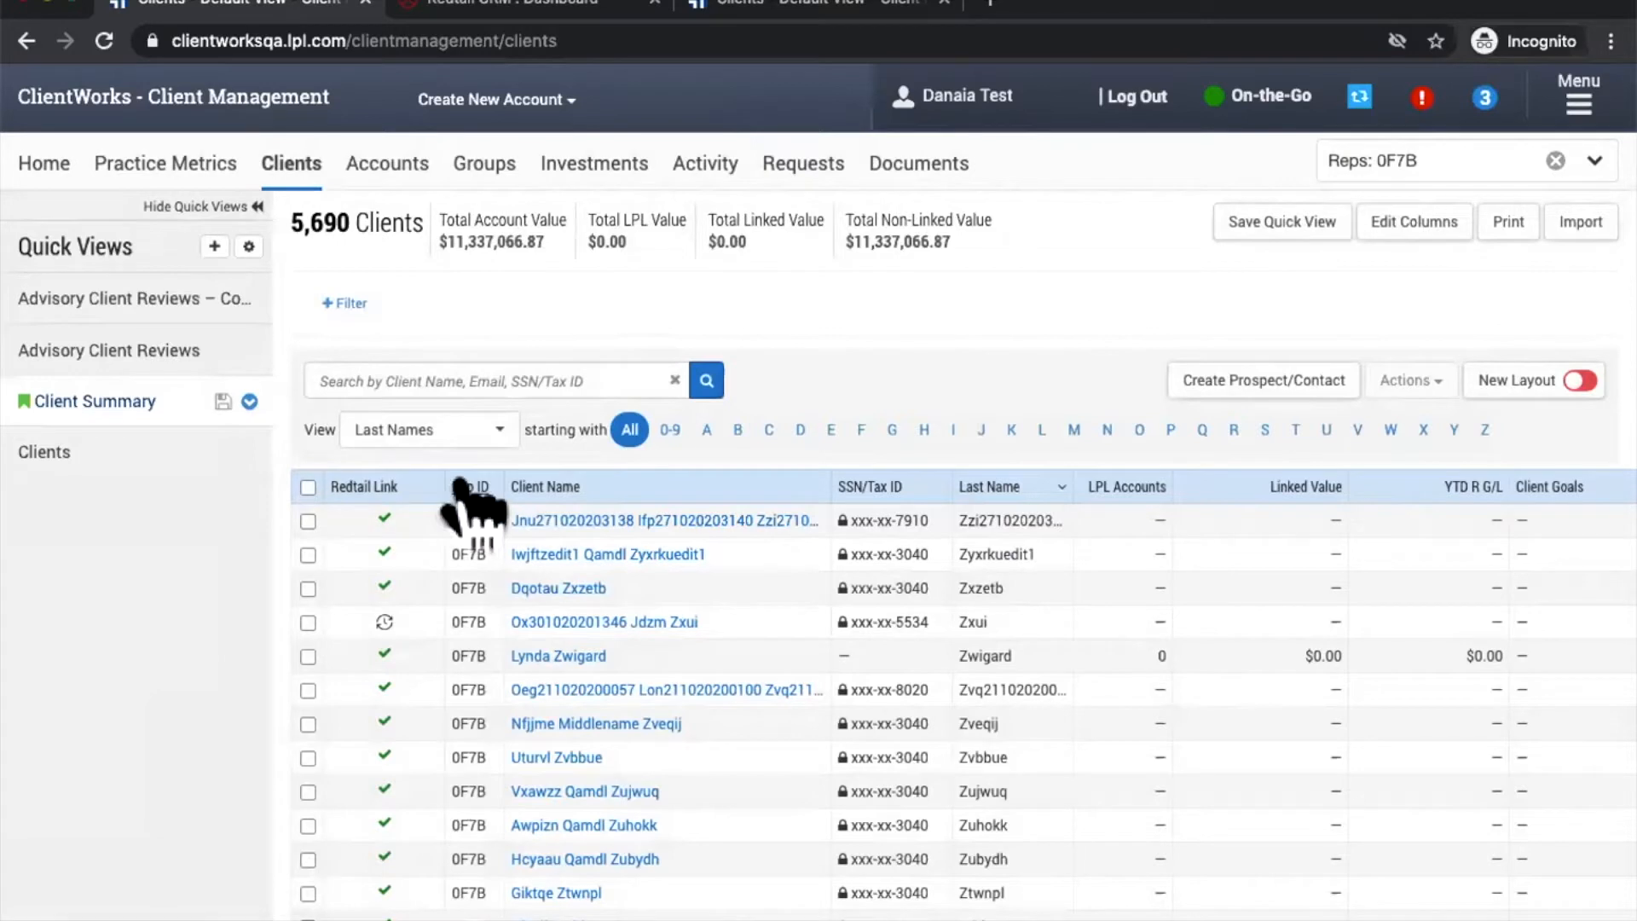
drag(461, 491, 337, 486)
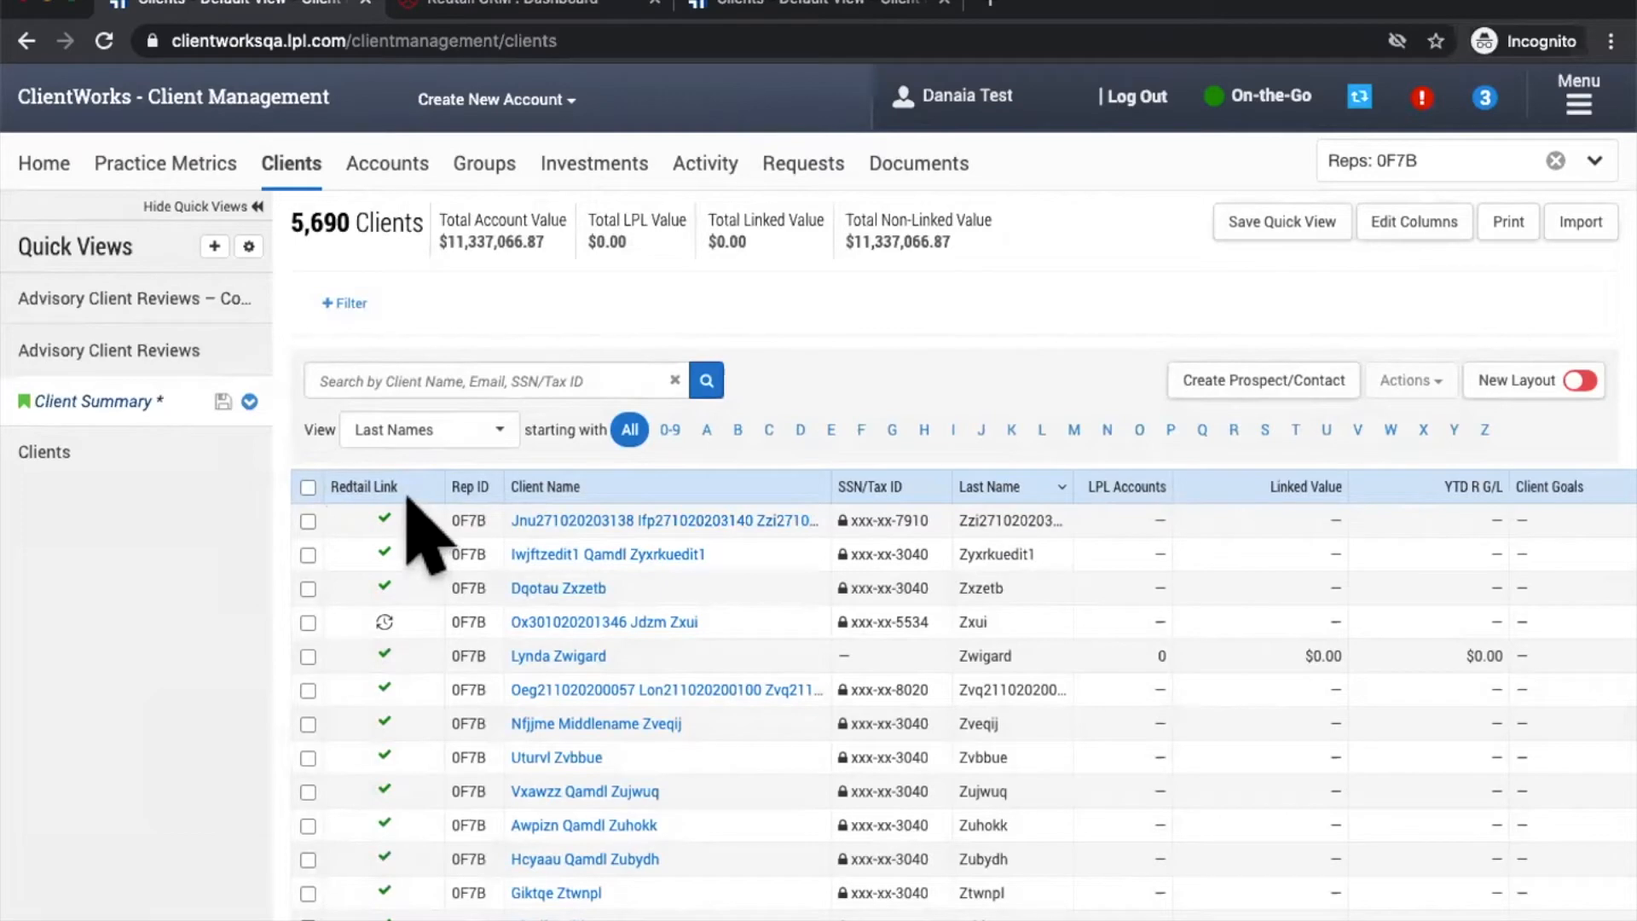
scroll(402, 537, down, 6)
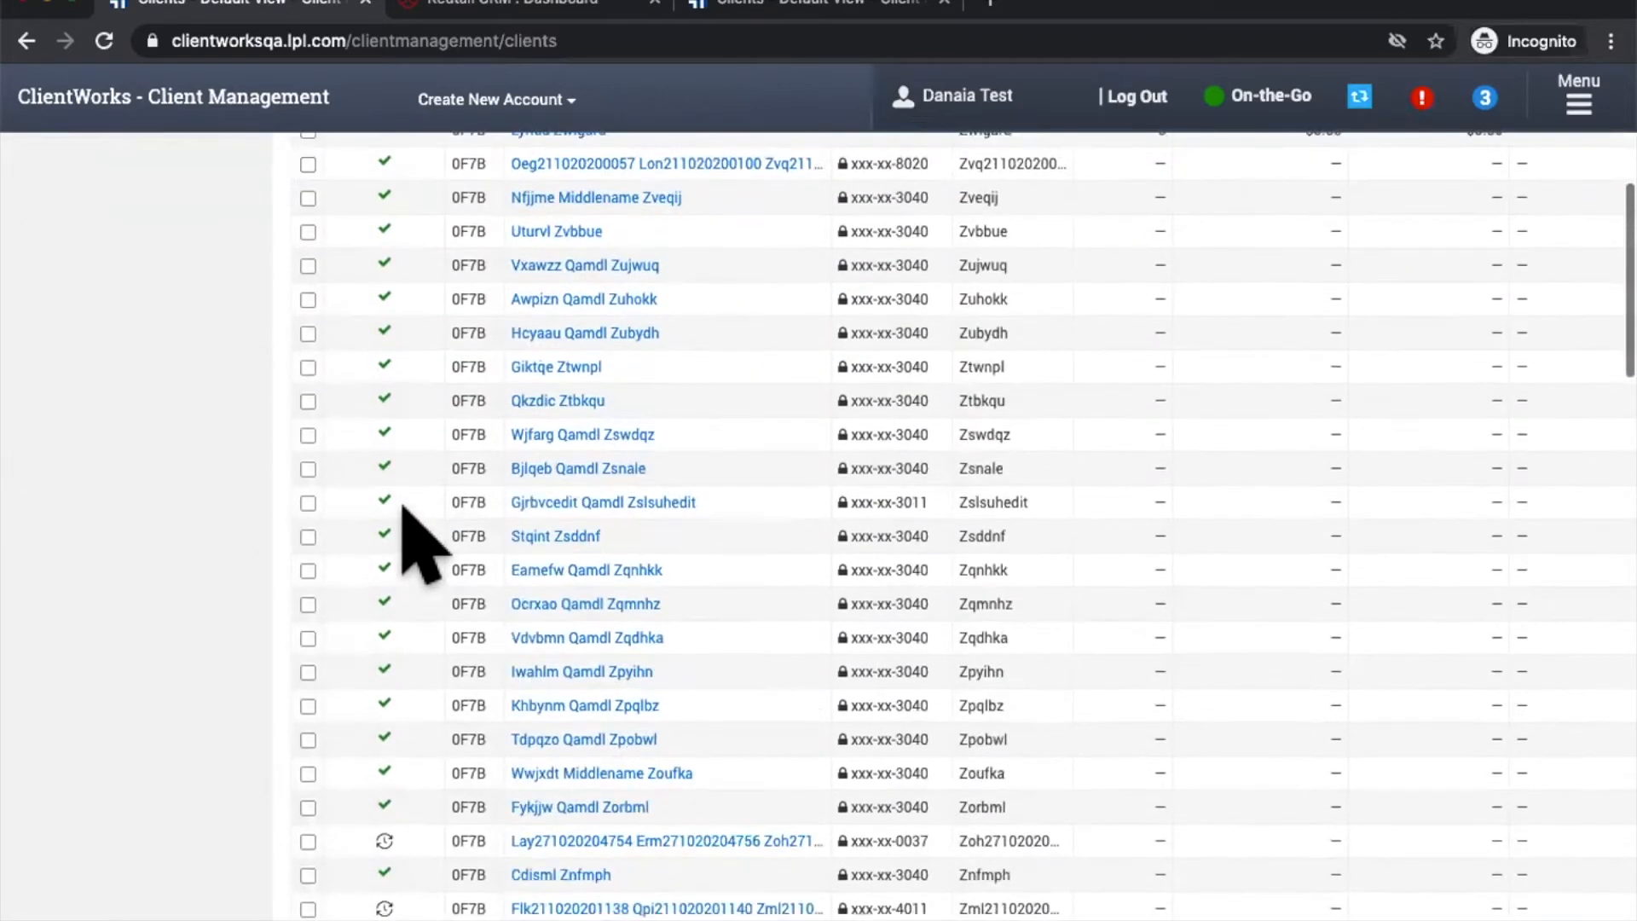
scroll(403, 505, down, 4)
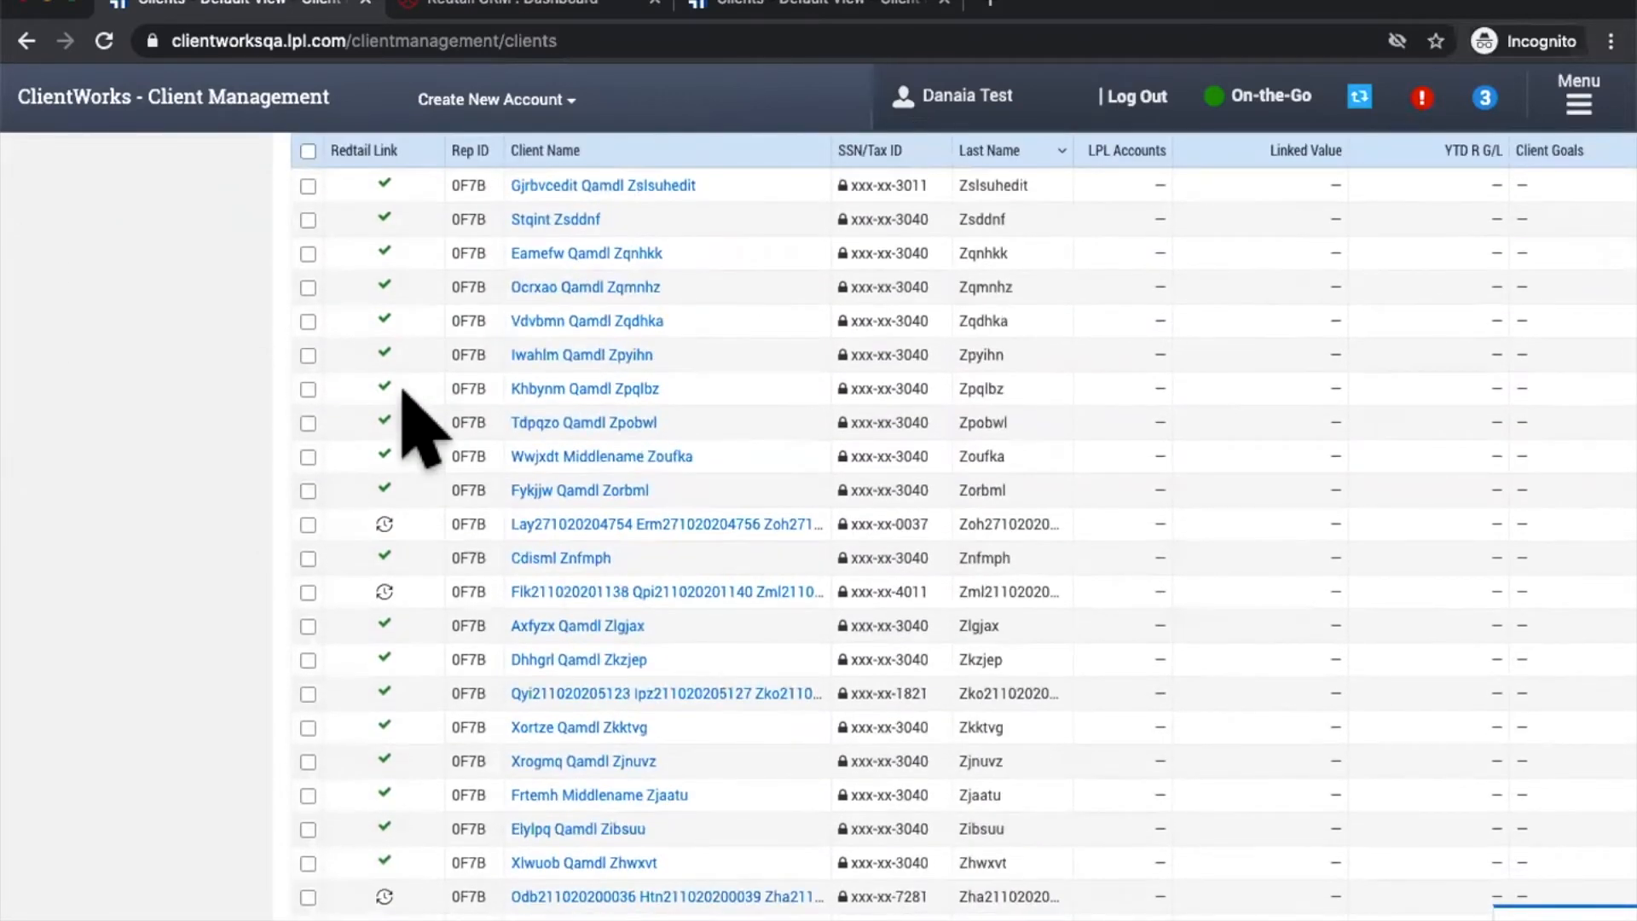
scroll(402, 392, down, 3)
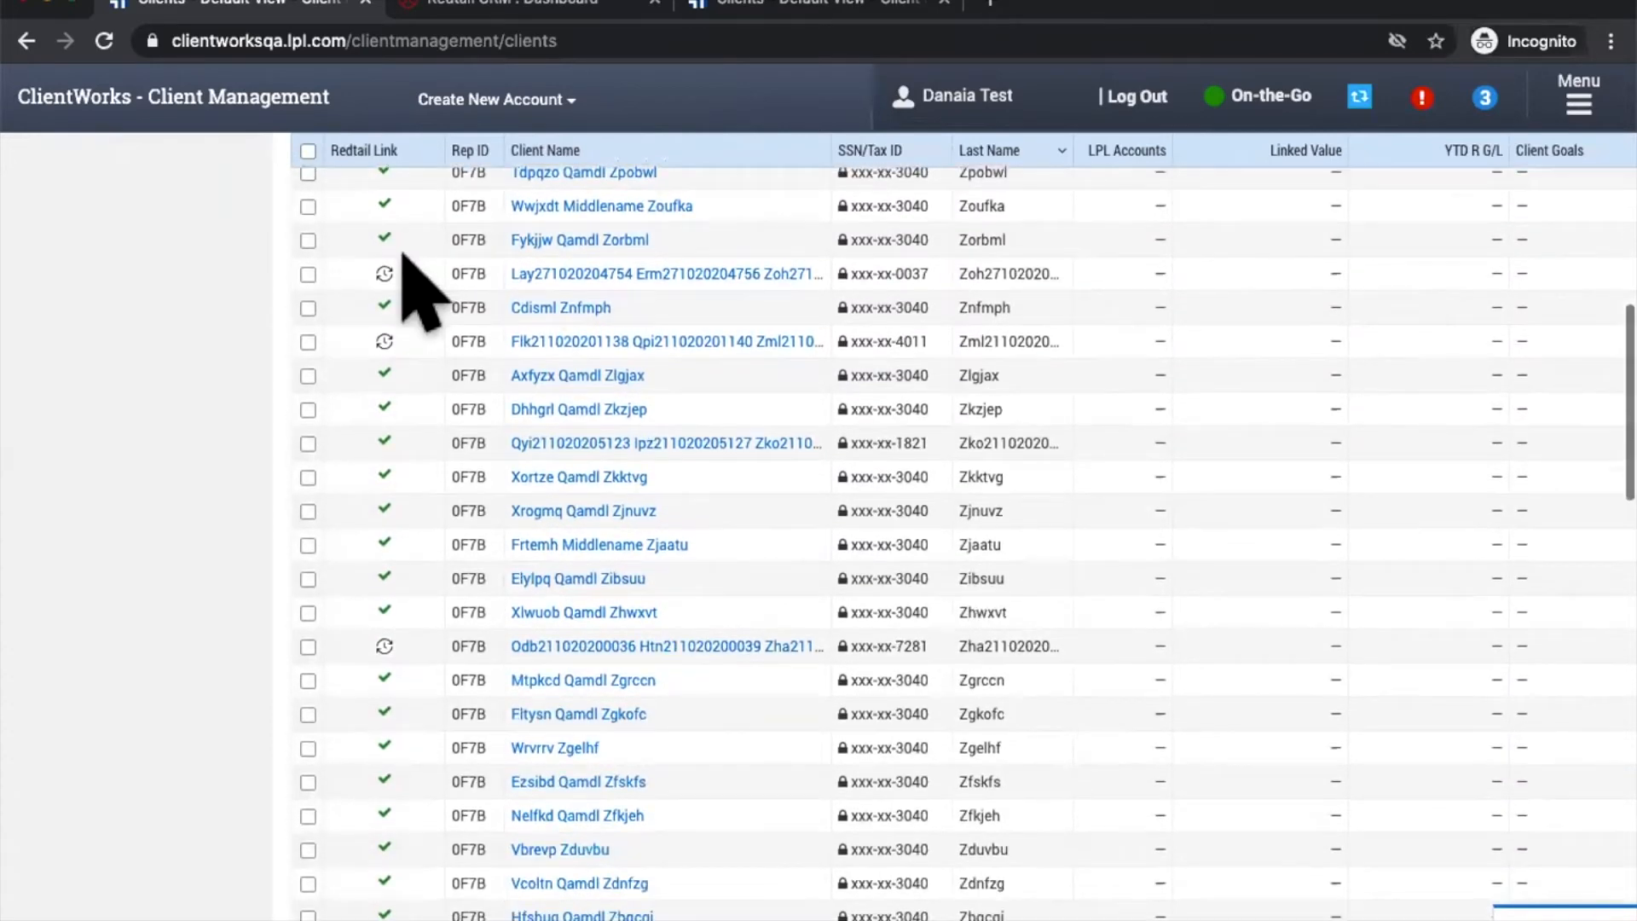
scroll(413, 293, down, 1)
scroll(413, 293, up, 14)
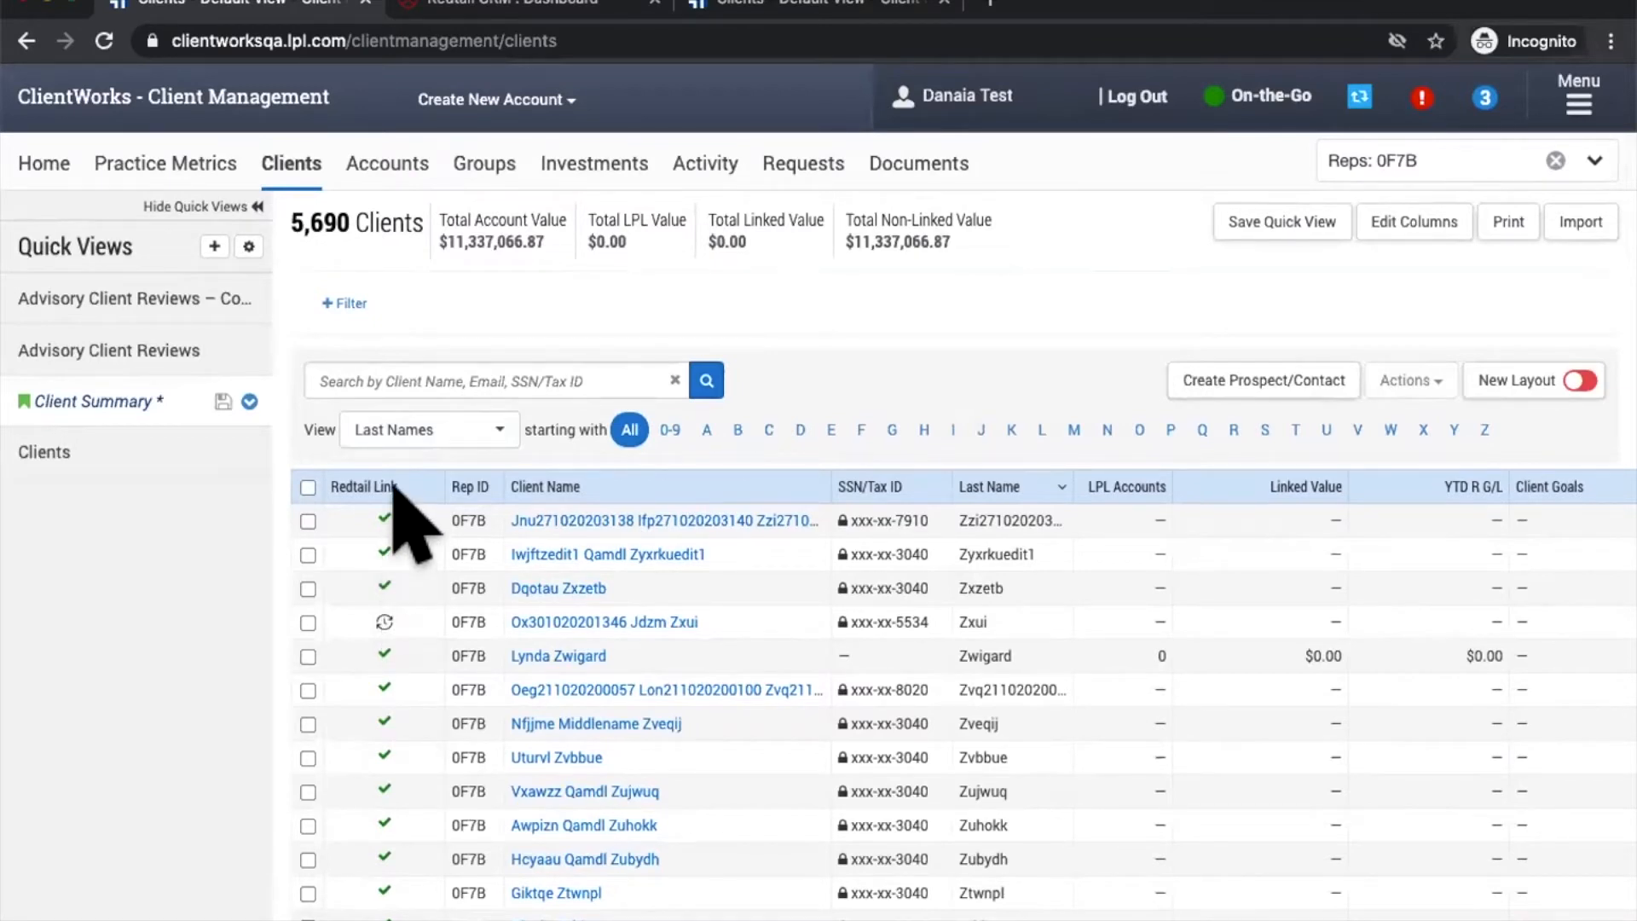
Step: Filter the client list to Redtail Link status Unlinked, leaving 2 clients
click(346, 304)
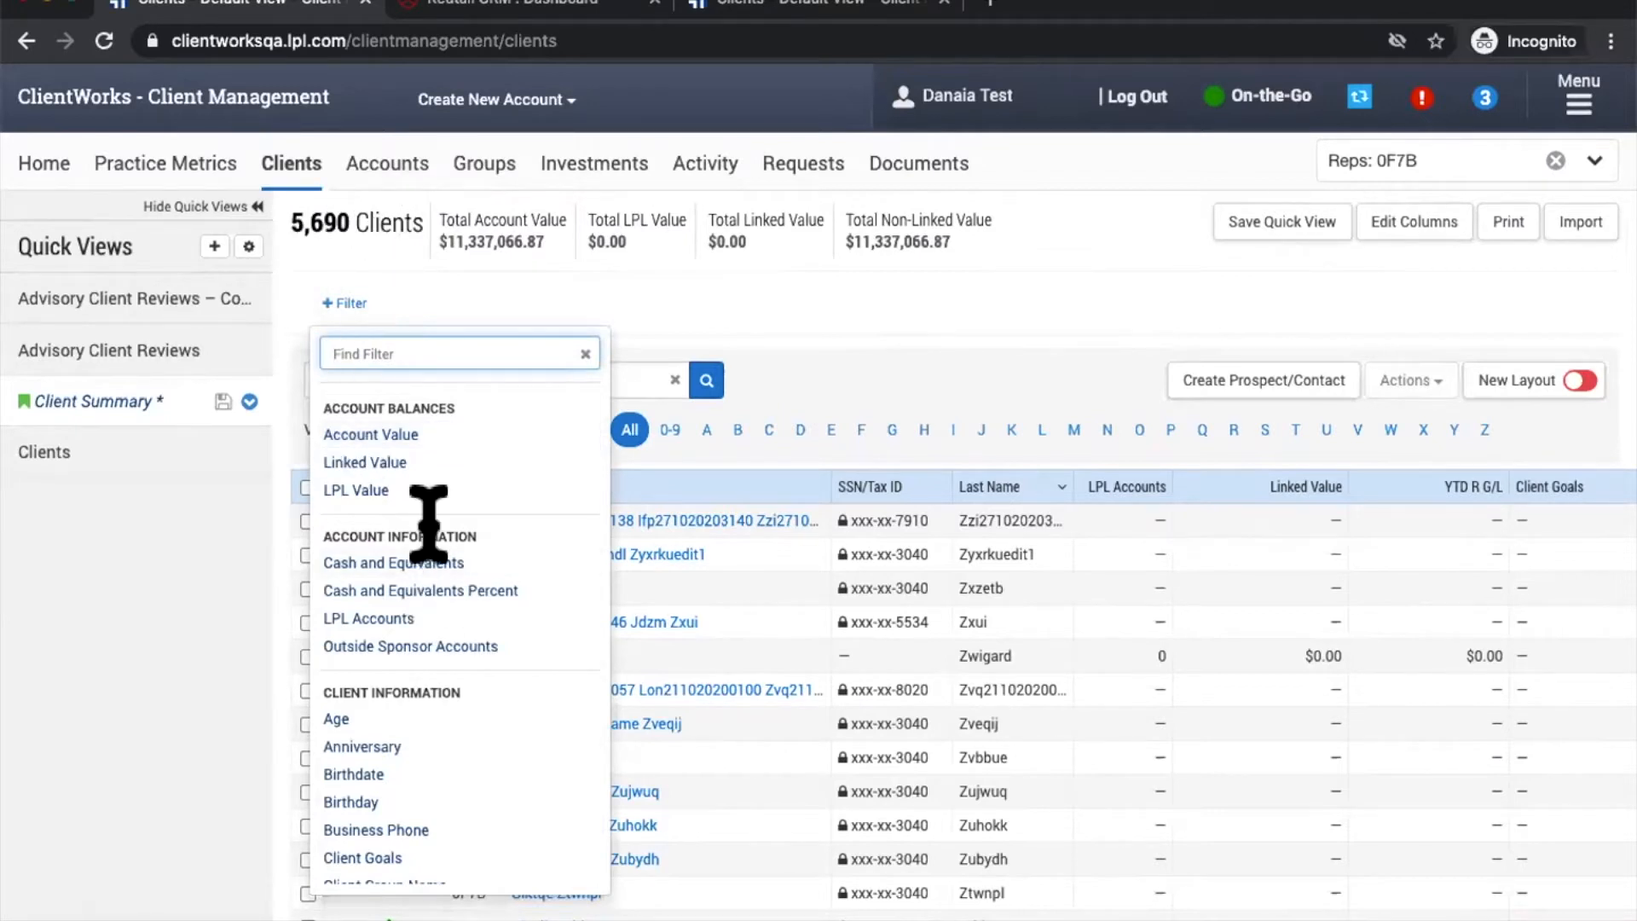
scroll(429, 533, down, 5)
scroll(437, 556, down, 5)
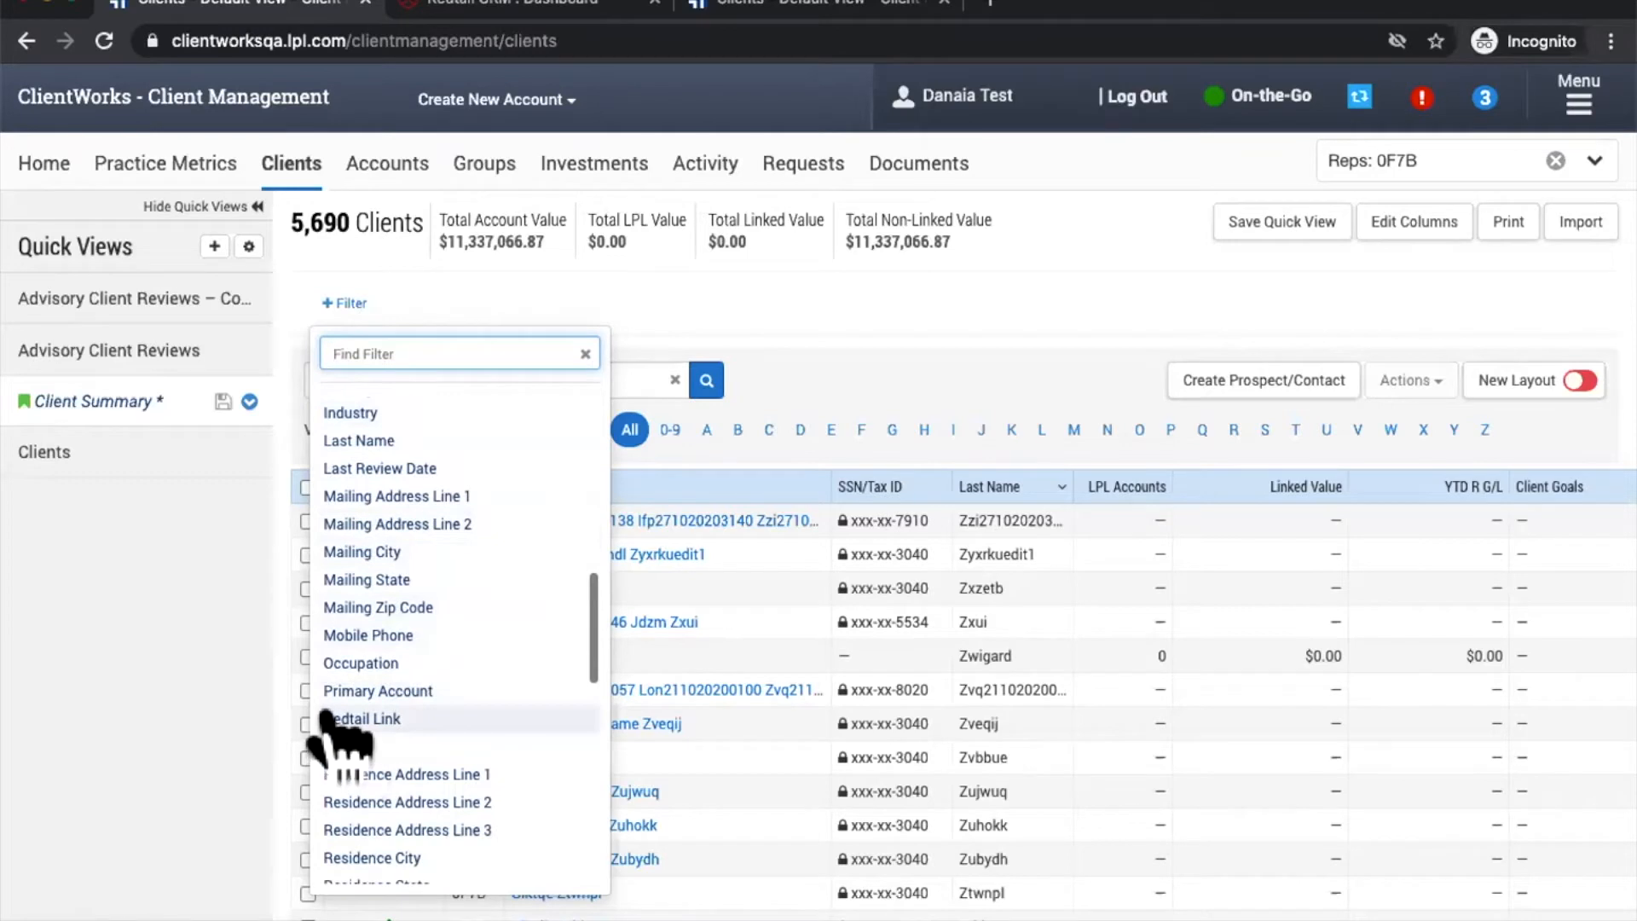
click(368, 719)
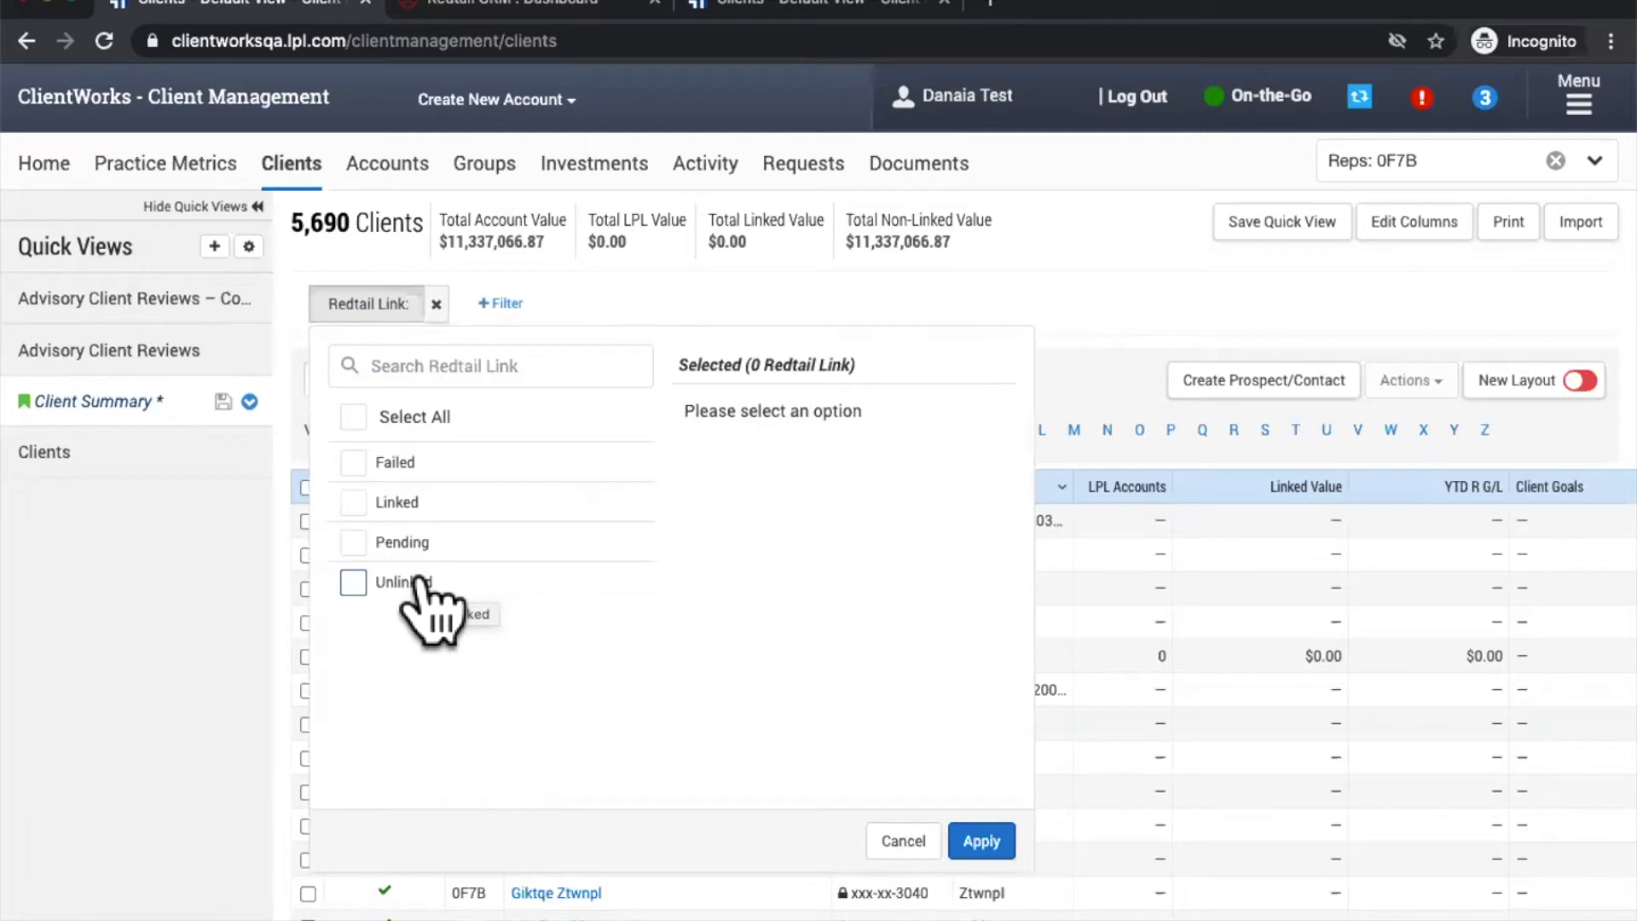
click(418, 587)
click(979, 841)
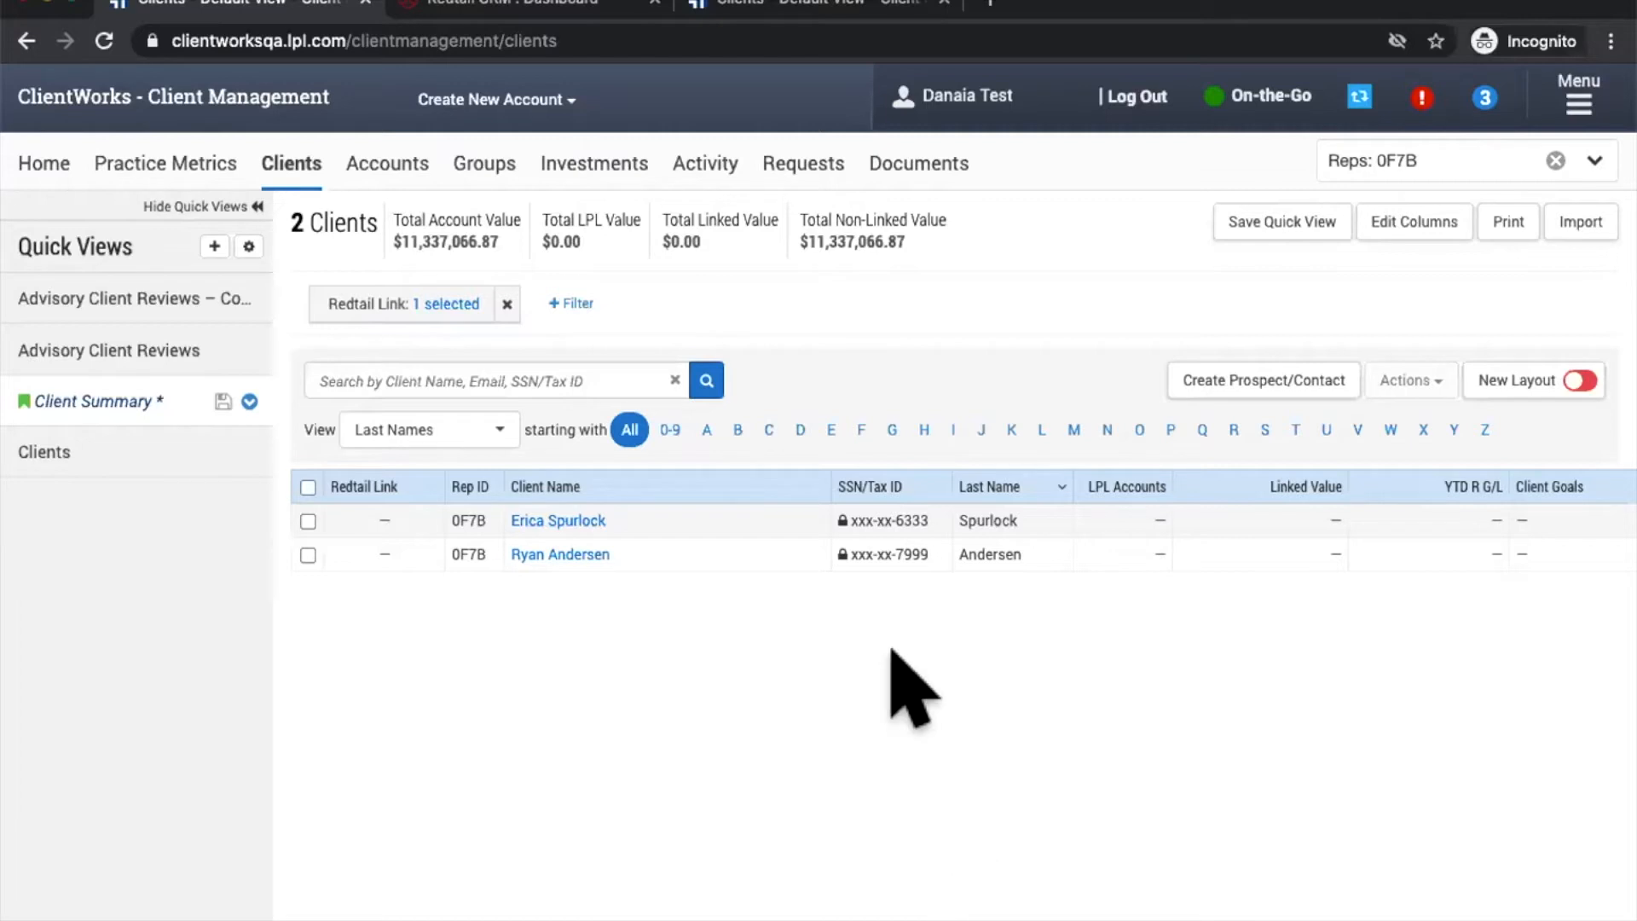
Step: Open and dismiss the first client's action menu, then tick both unlinked clients
mouse_move(806, 518)
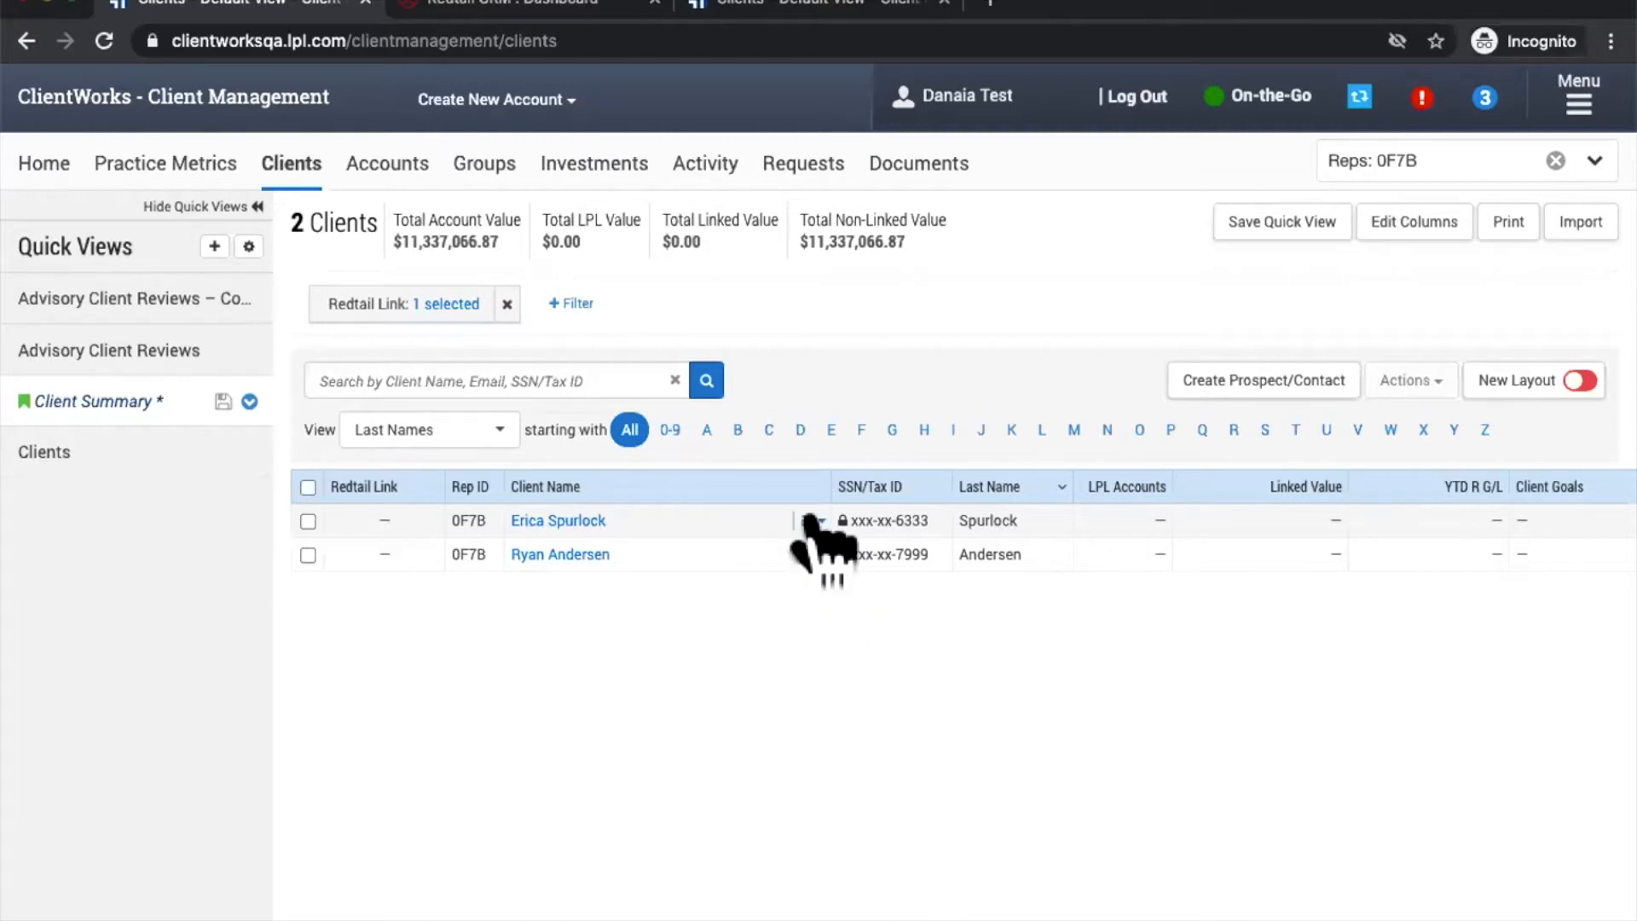
click(813, 520)
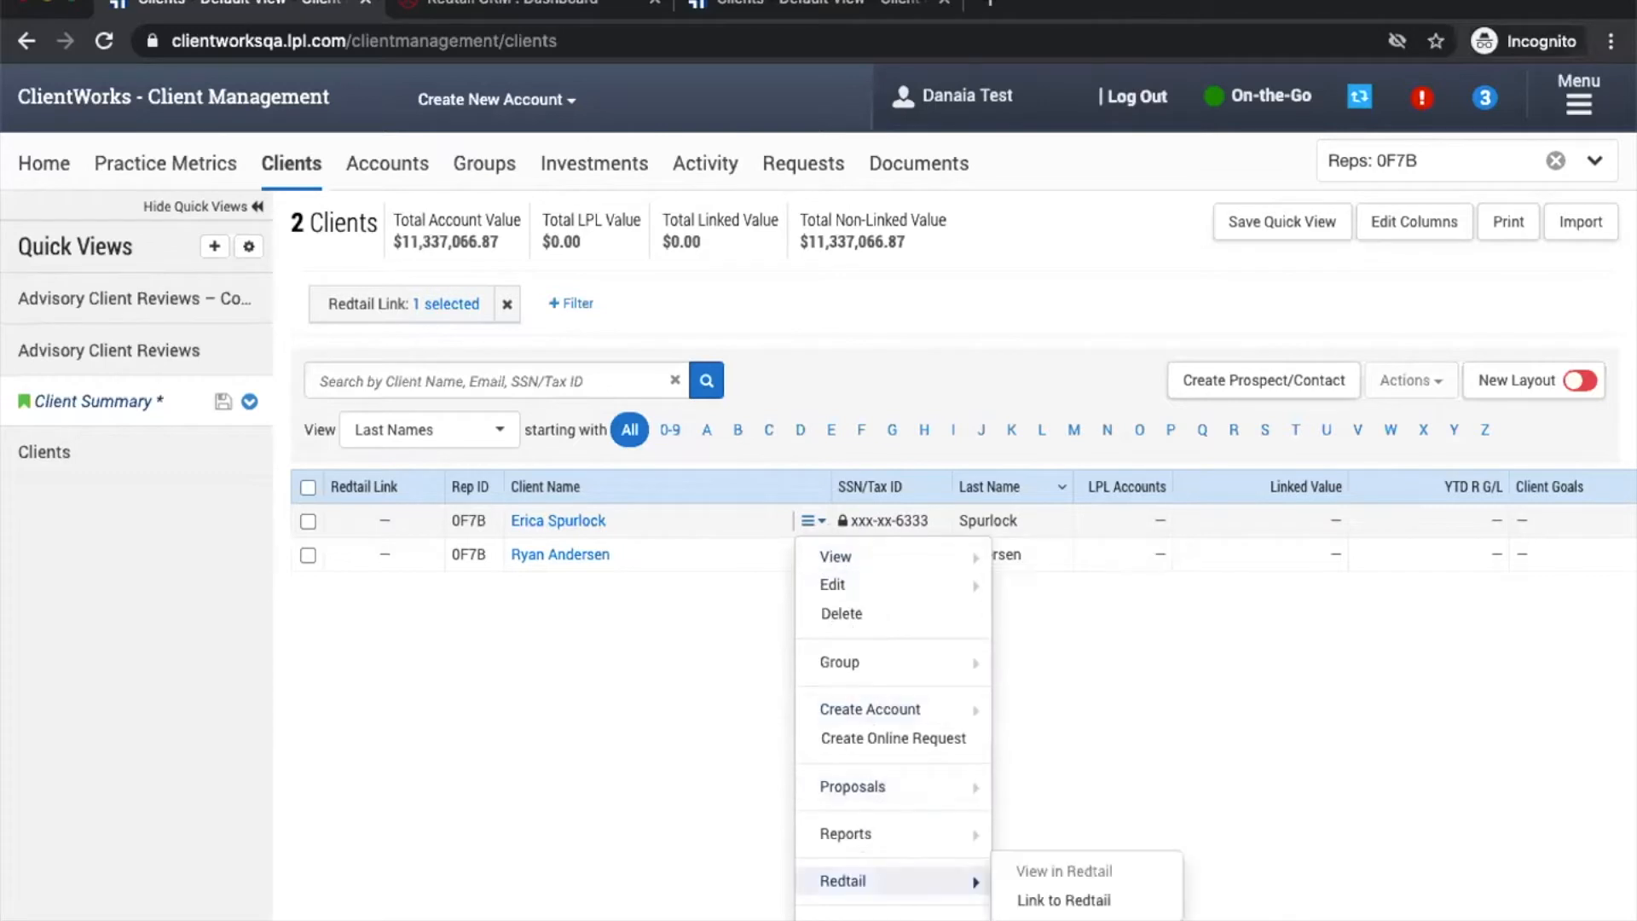
mouse_move(904, 881)
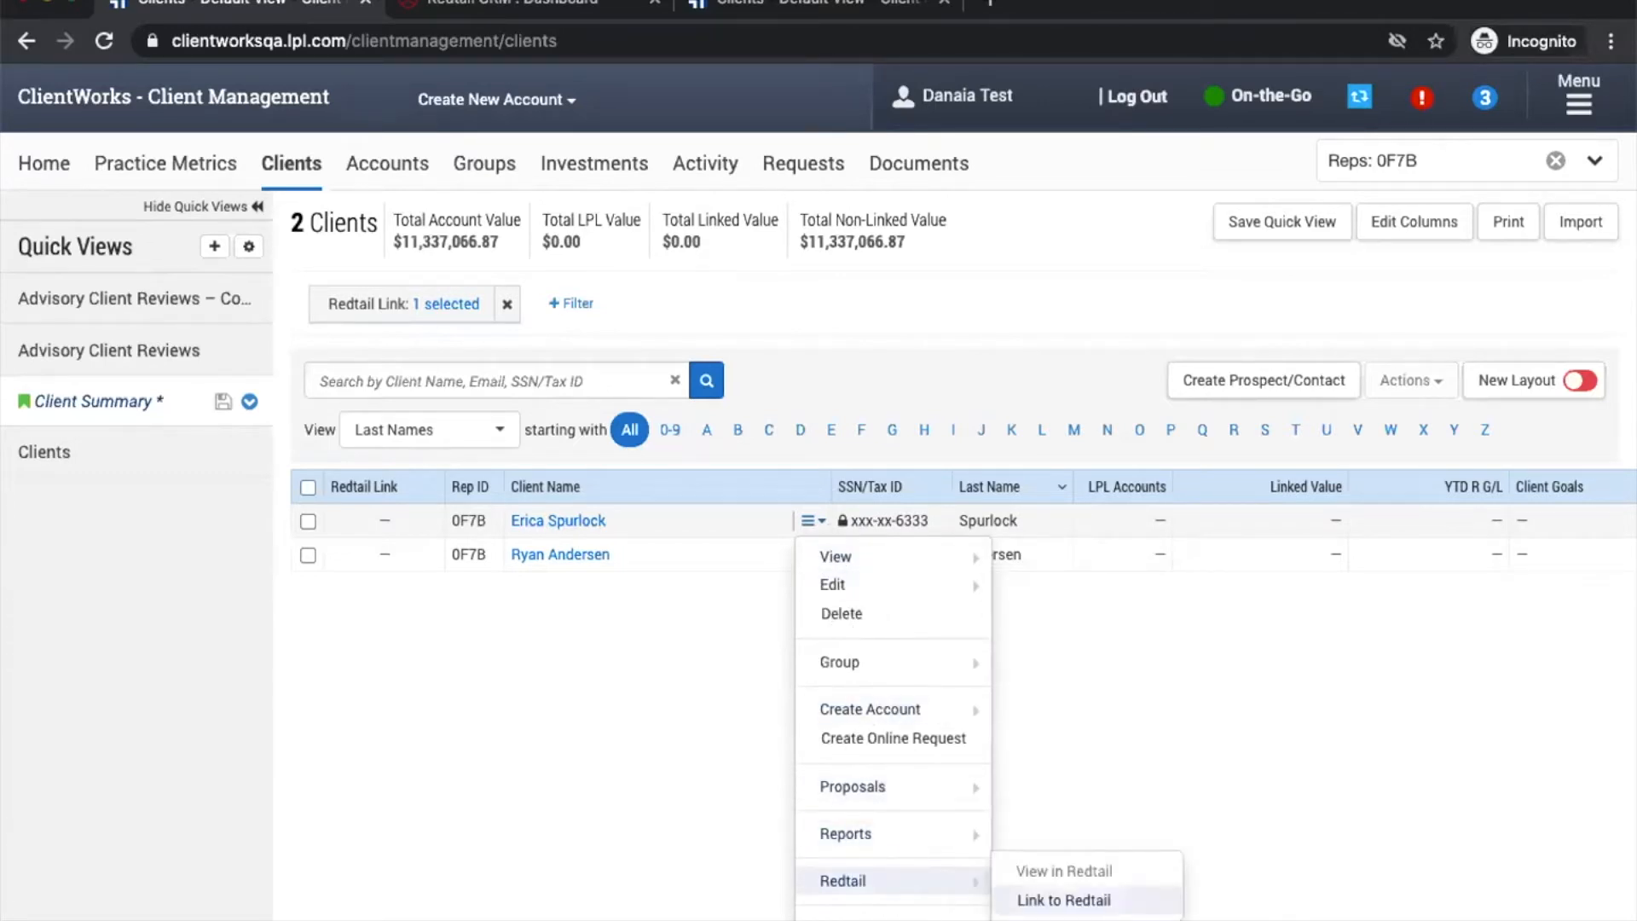
click(559, 729)
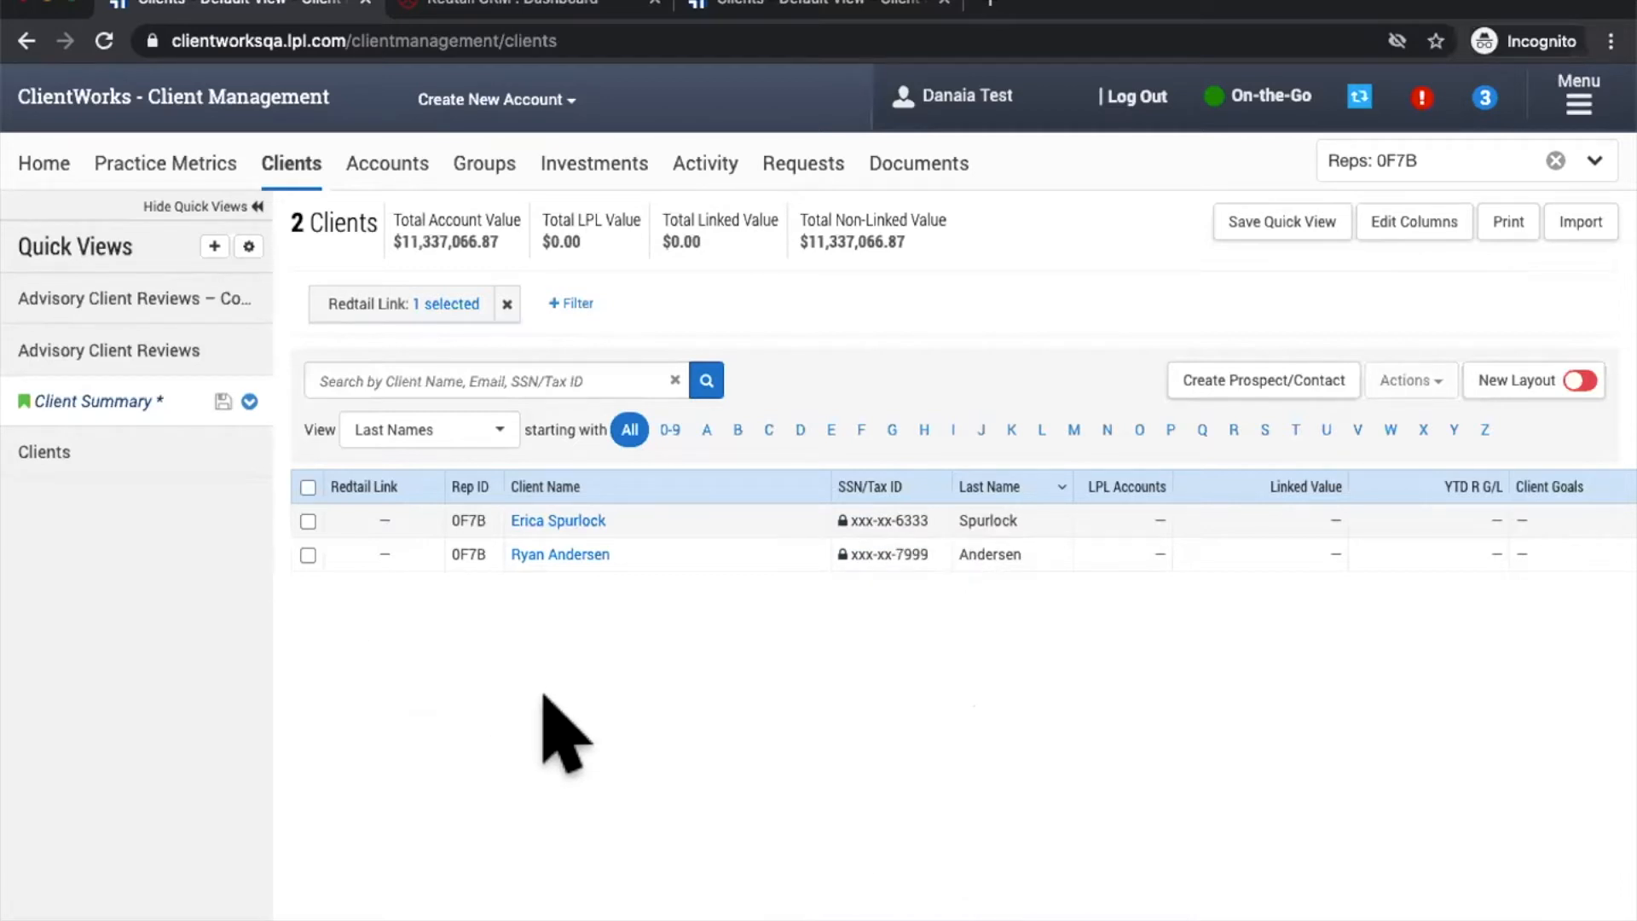
click(308, 520)
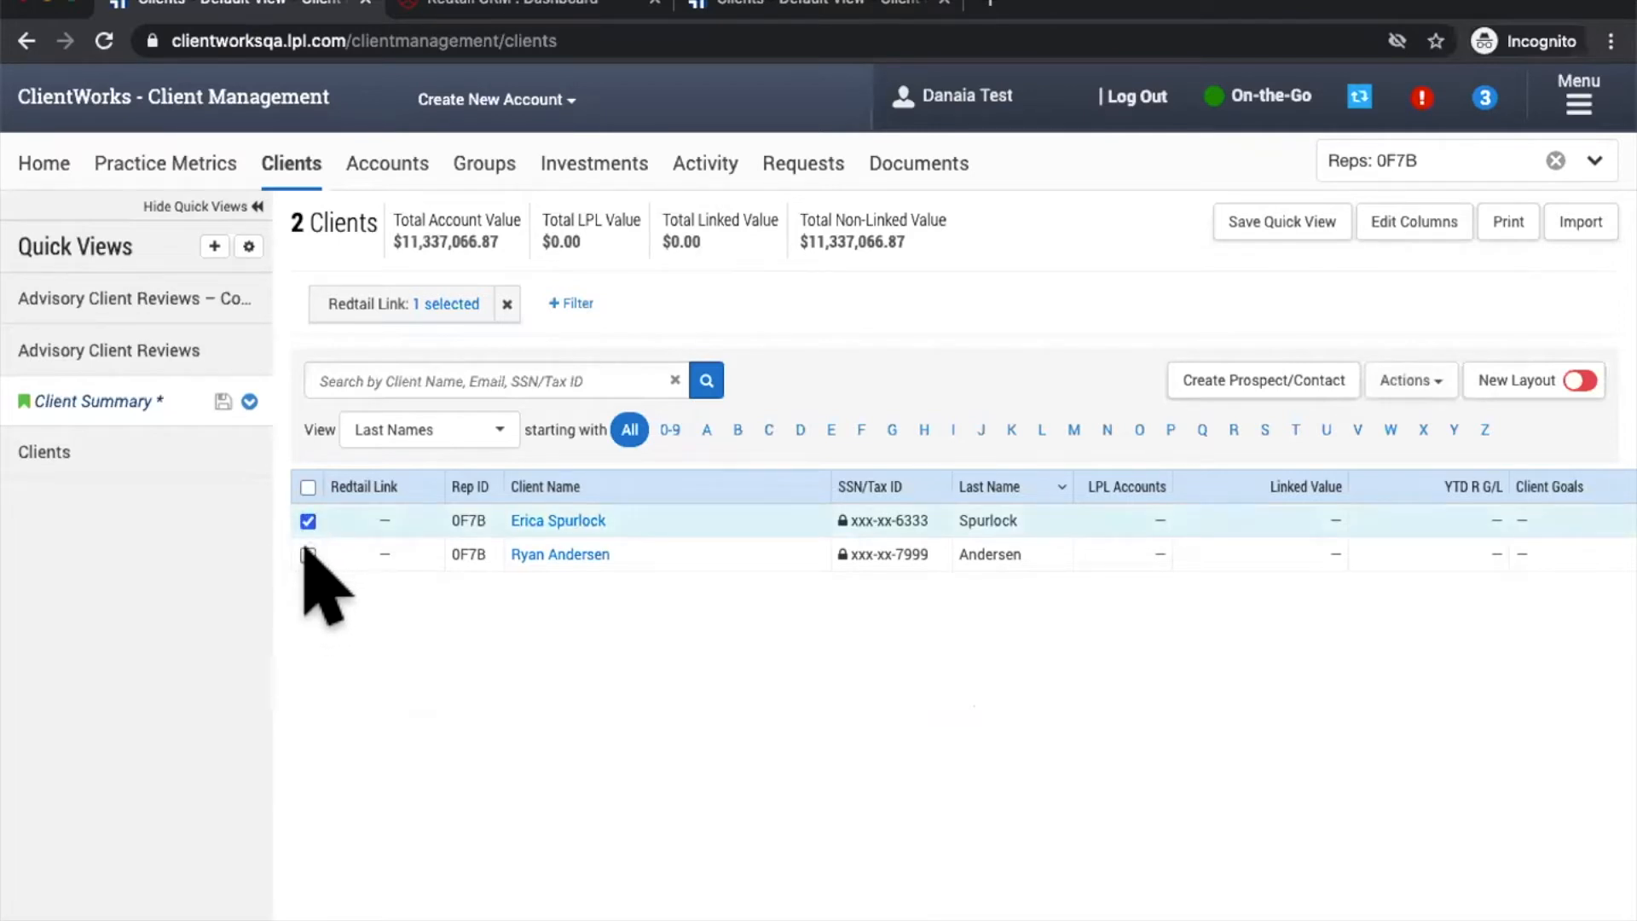
click(307, 554)
click(308, 487)
click(308, 487)
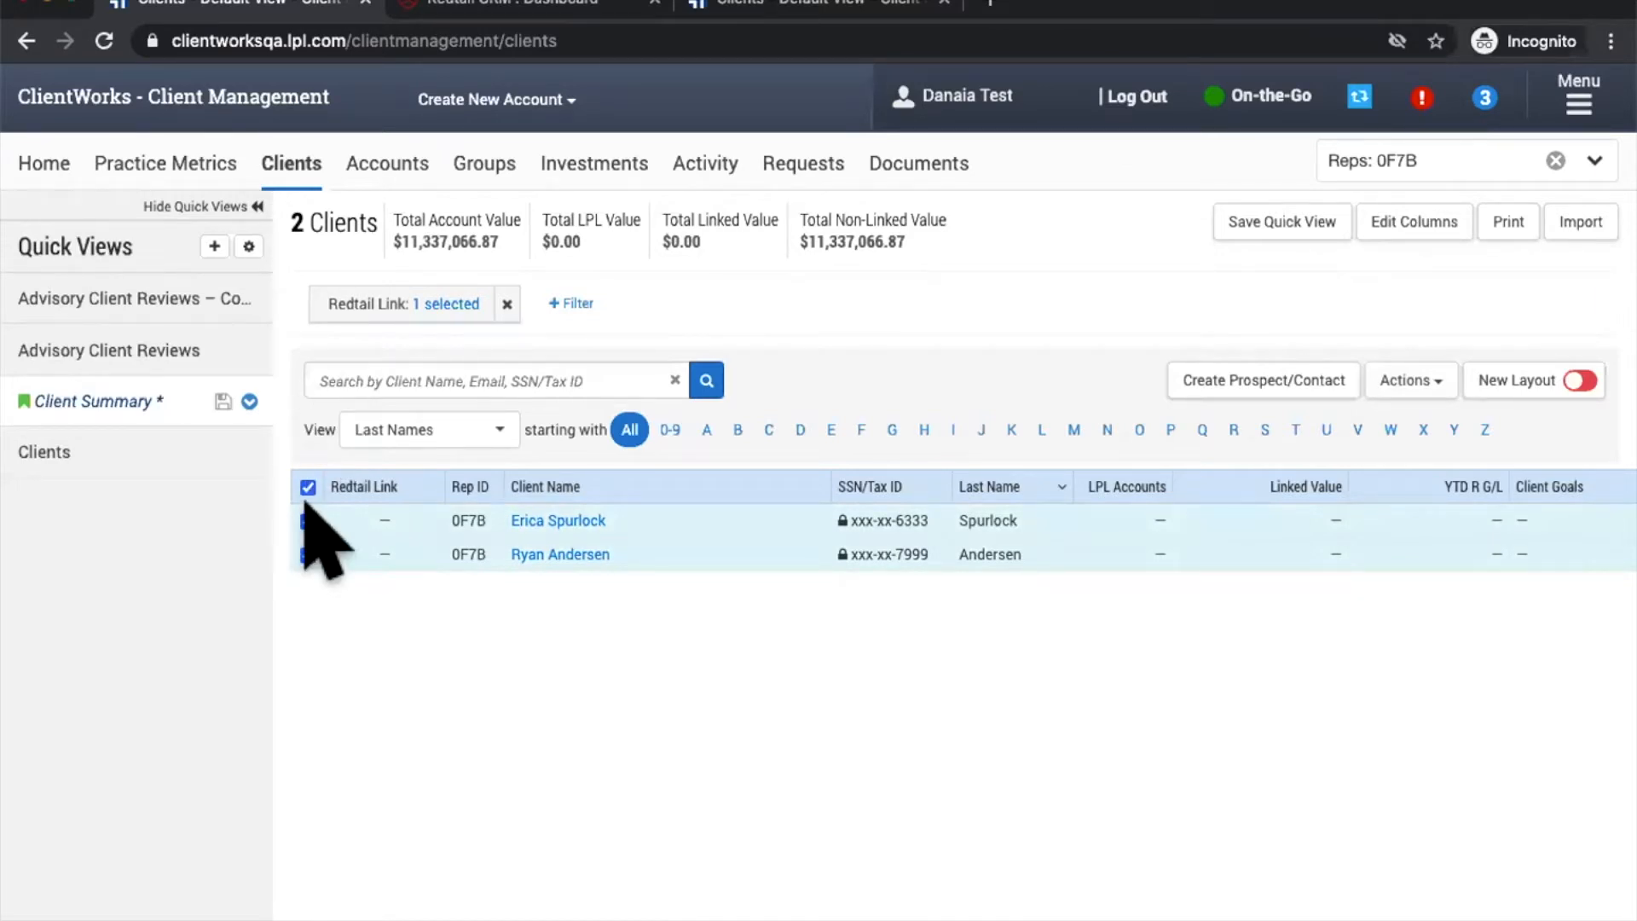
Step: Try Link to Redtail from the bulk Actions menu, then dismiss the menu
click(1435, 382)
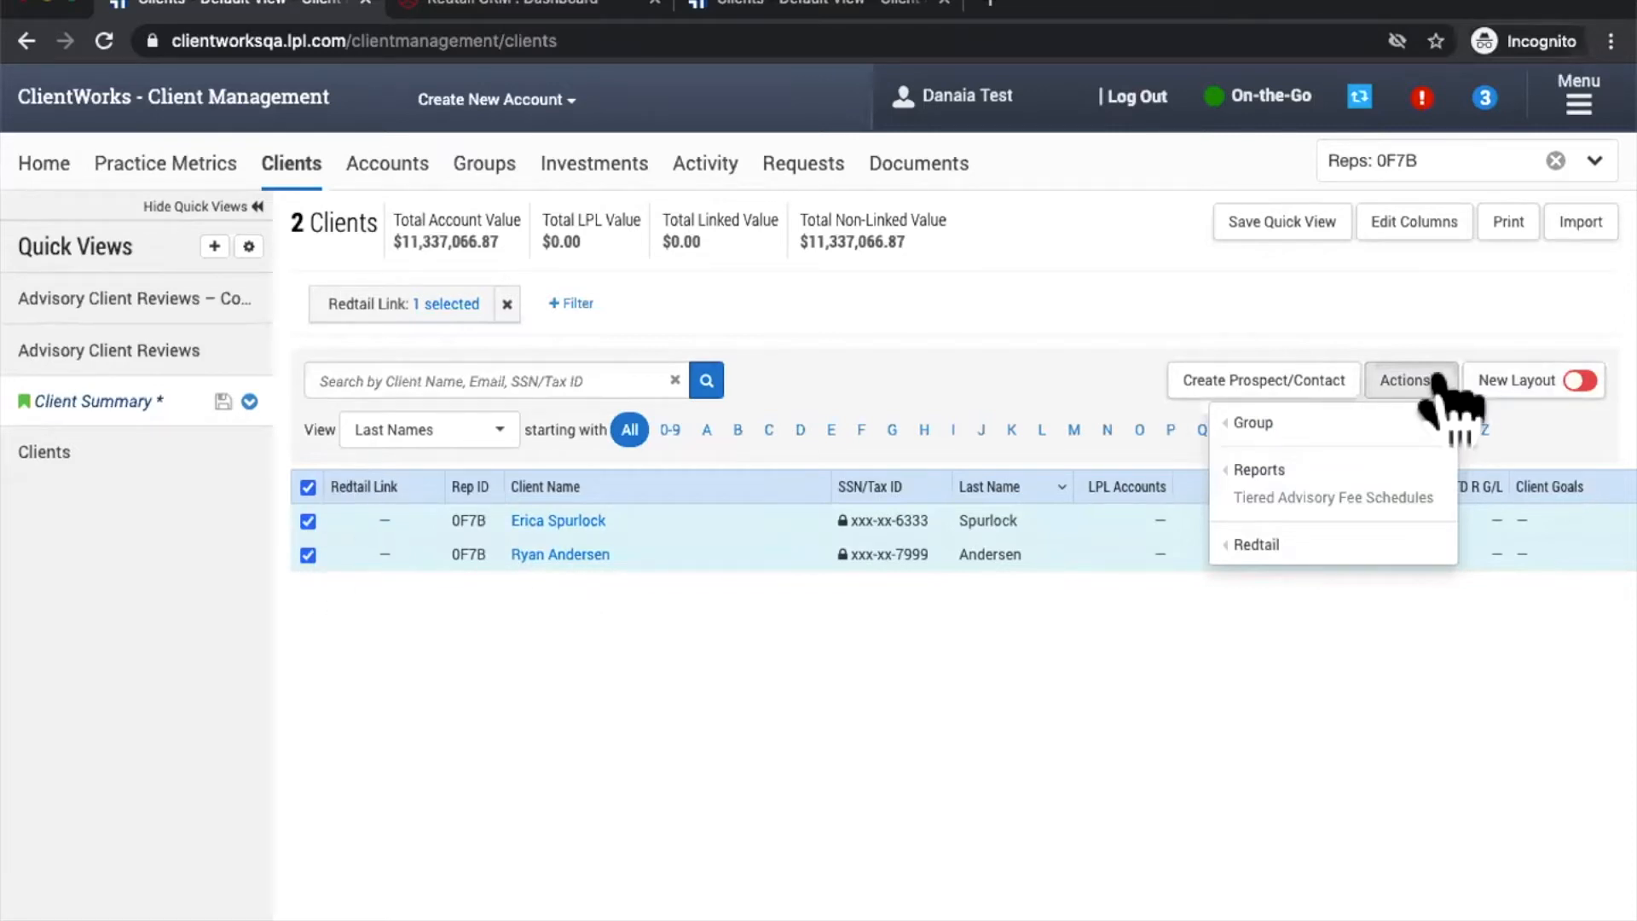
mouse_move(1250, 553)
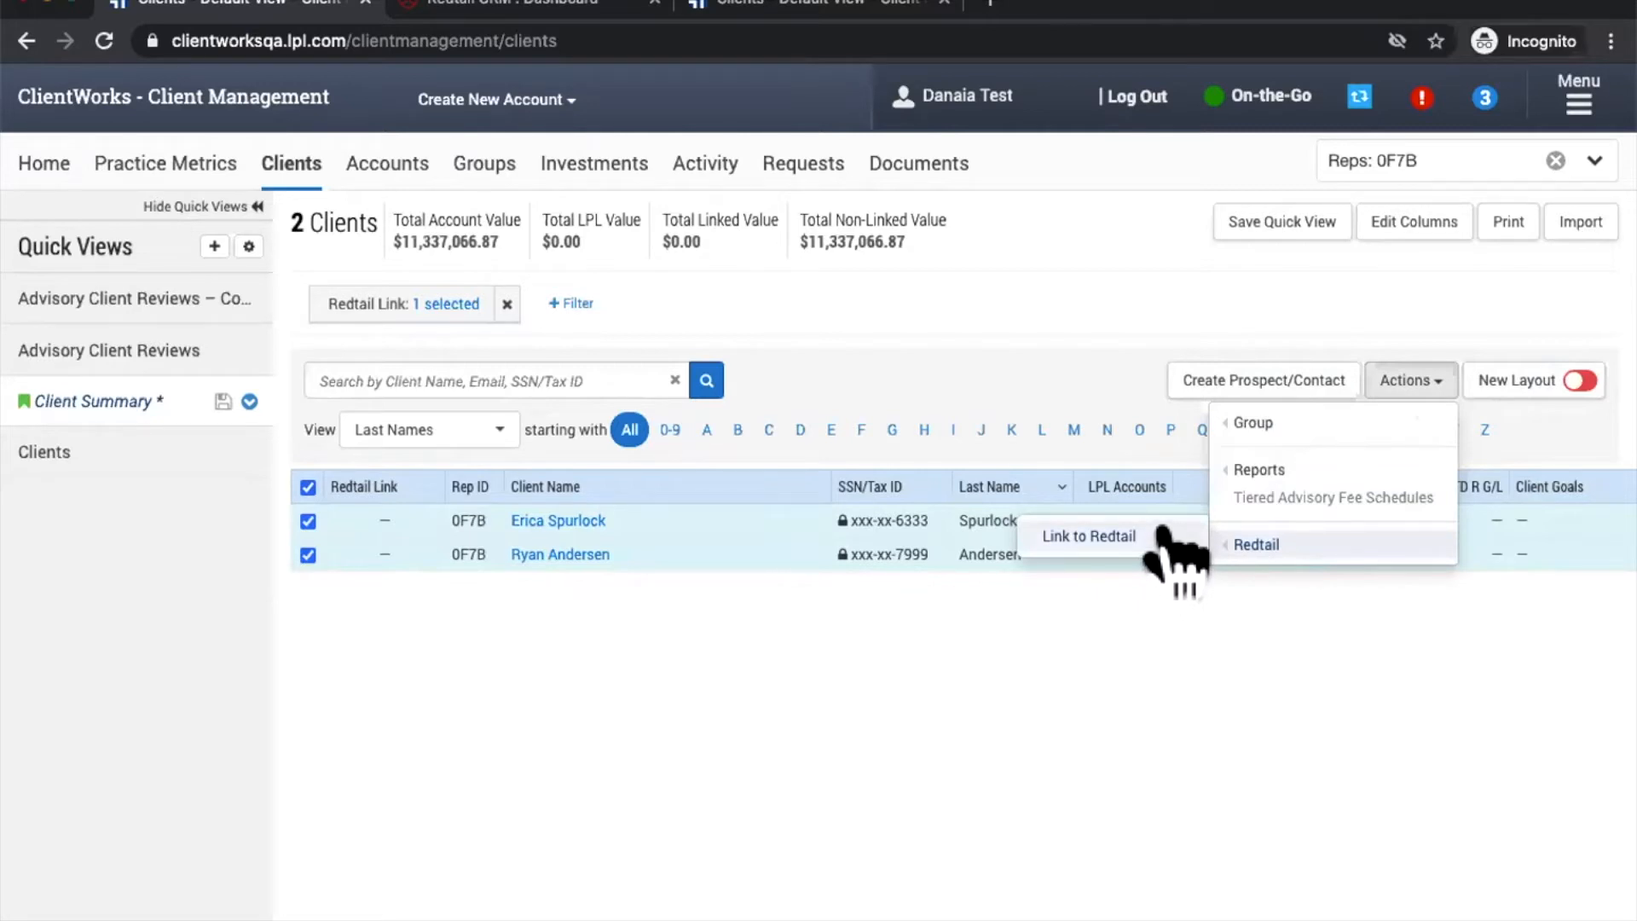
click(1163, 532)
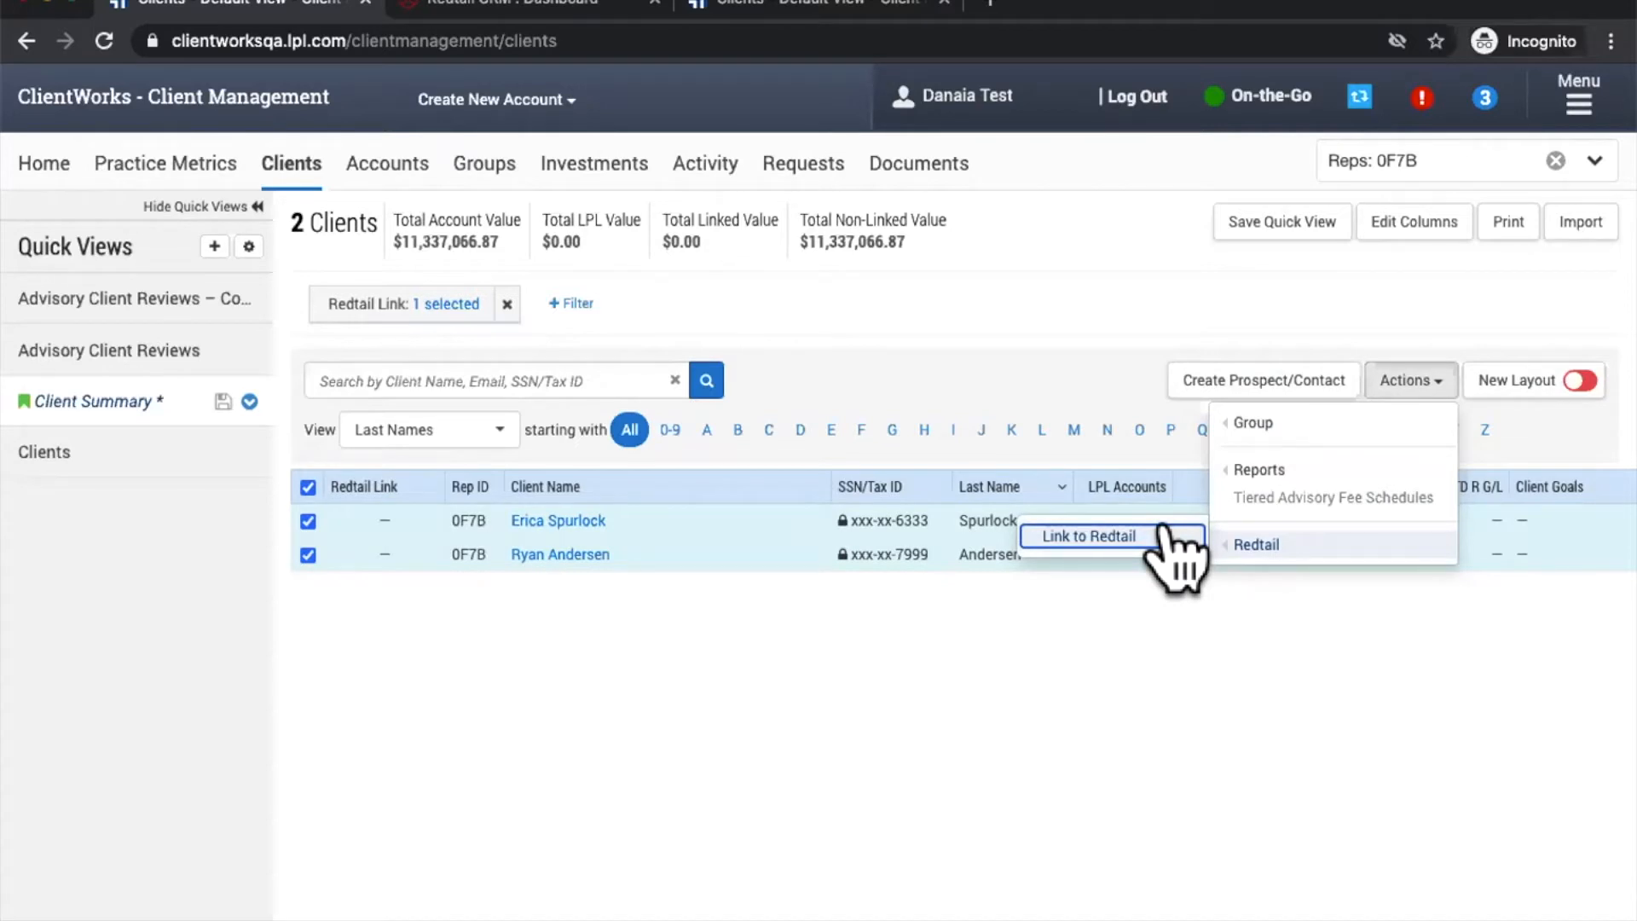
click(1163, 533)
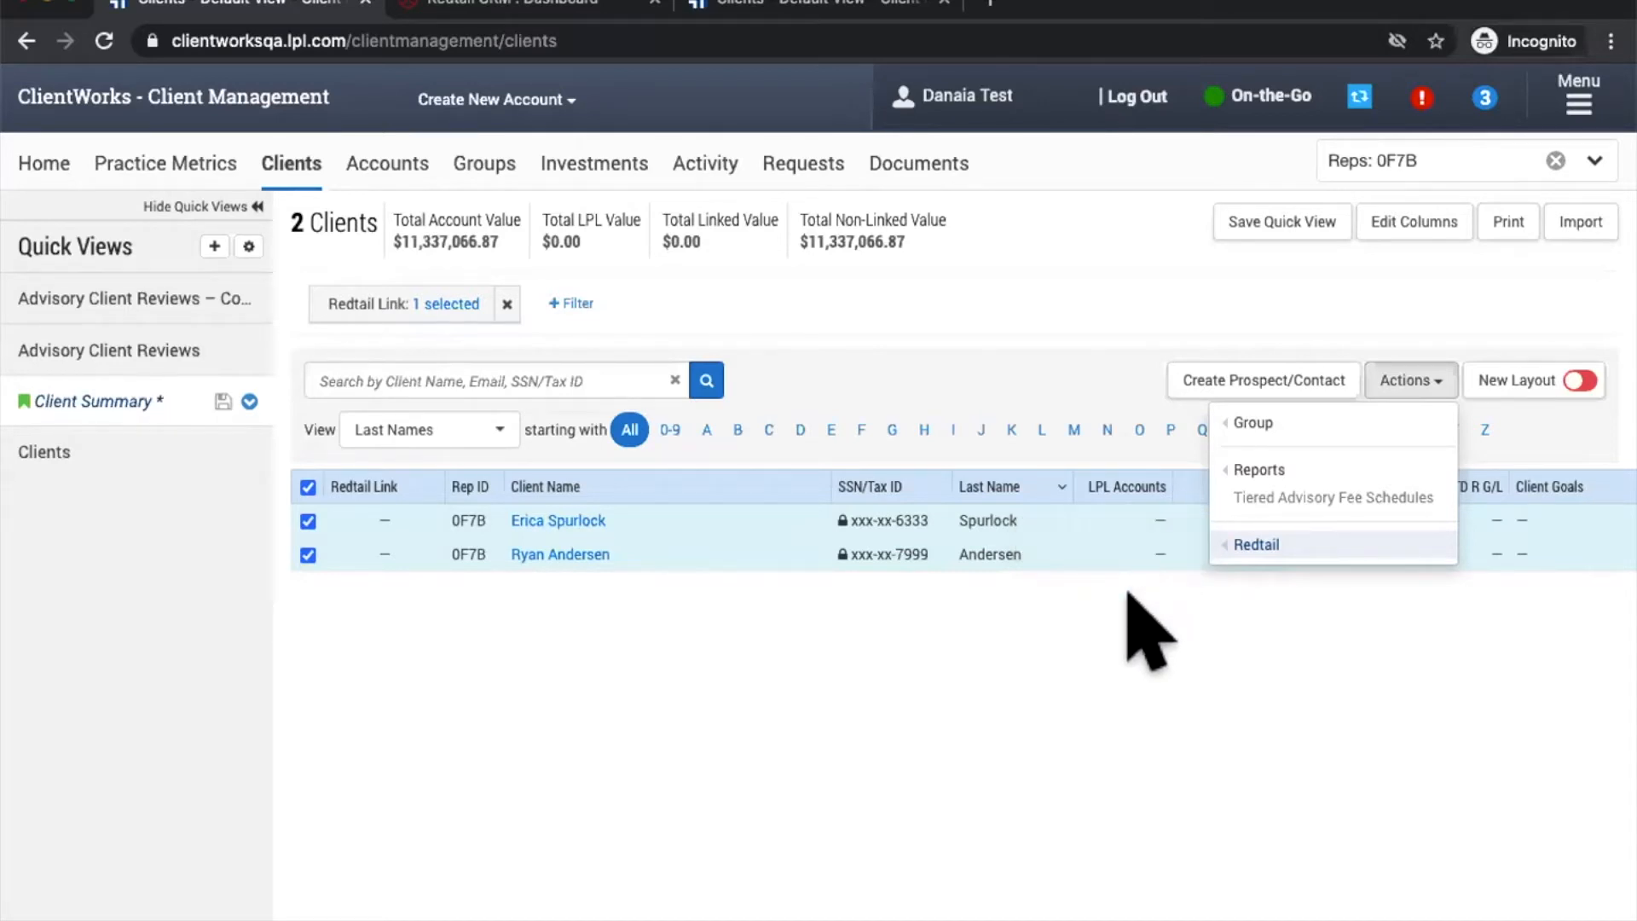
click(1137, 635)
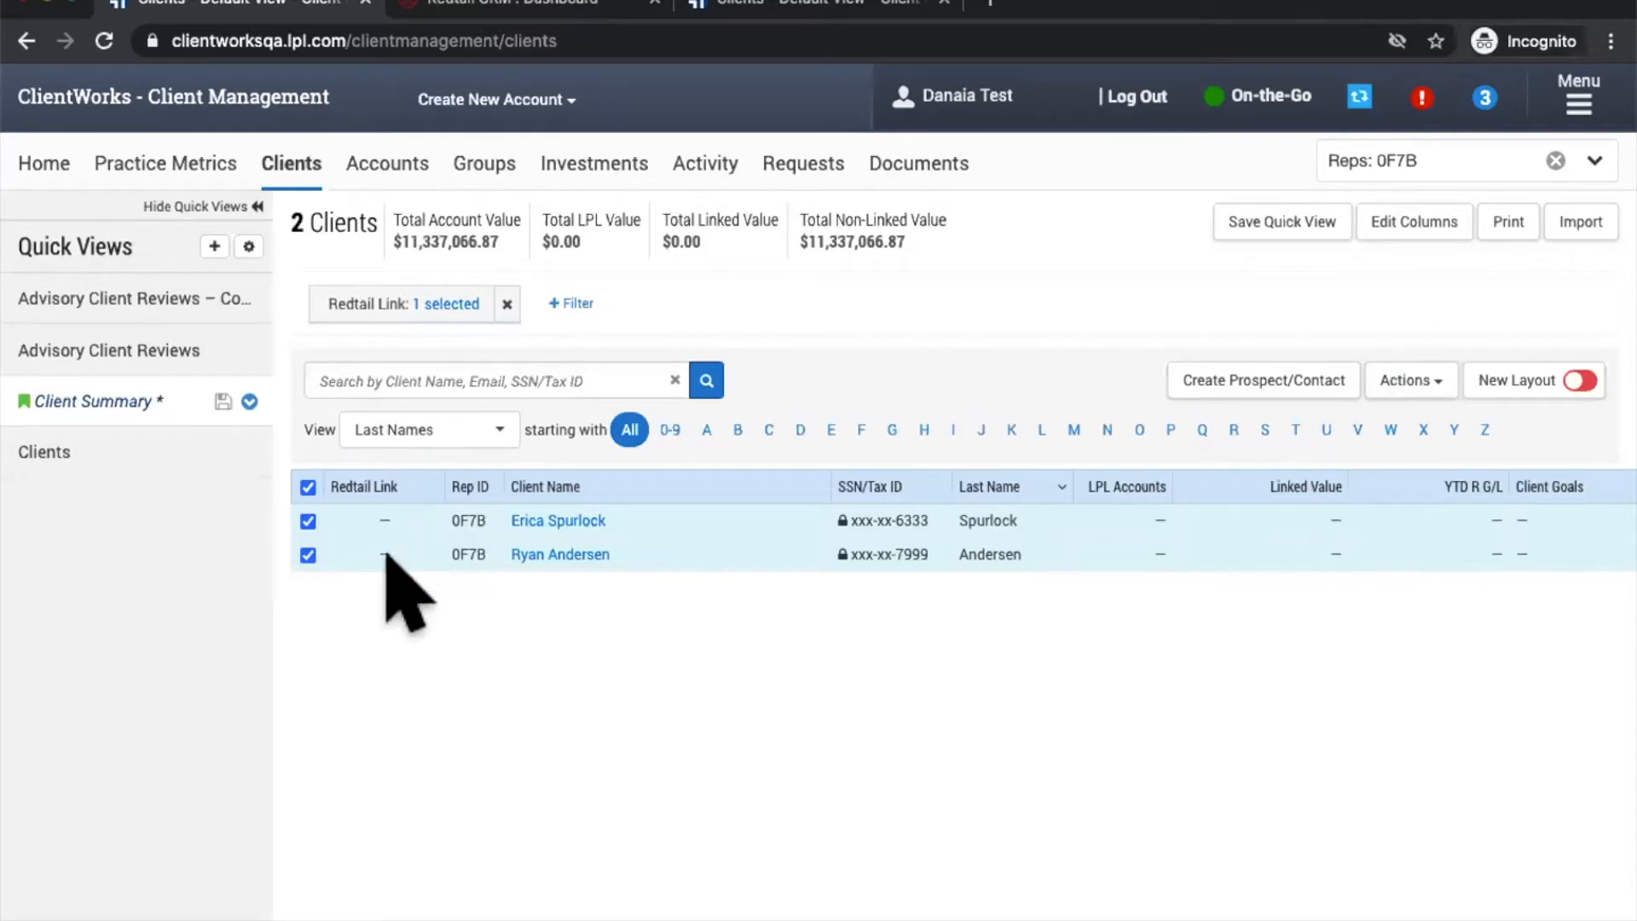
Step: Open the Link Client Records dialog via Actions > Redtail and close it without confirming
click(1394, 396)
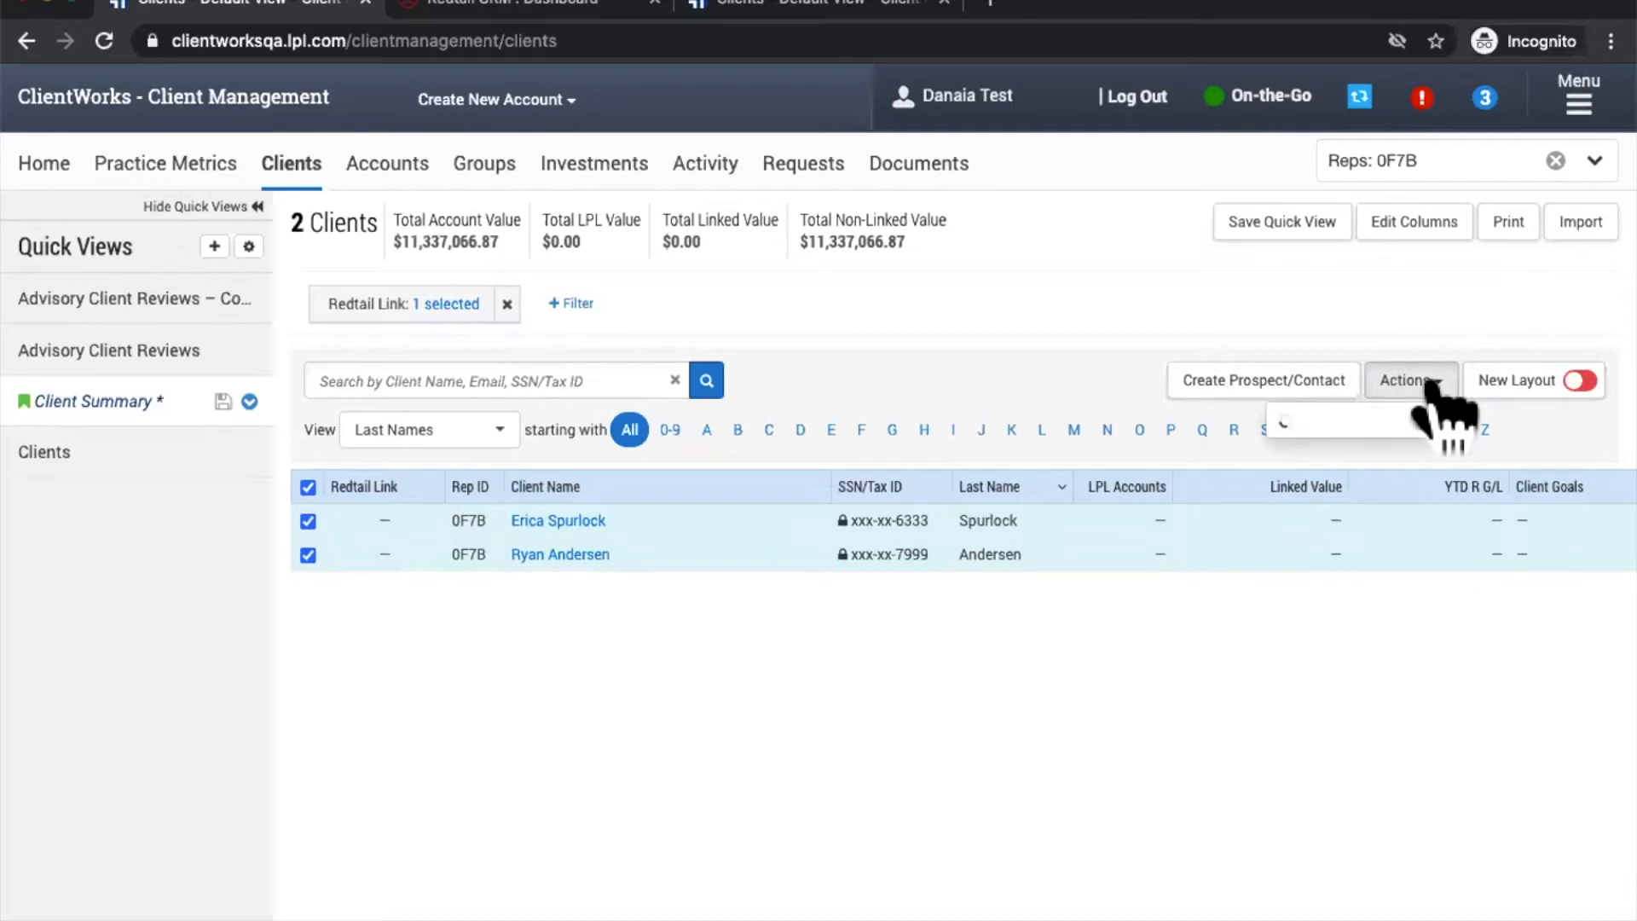
mouse_move(1262, 546)
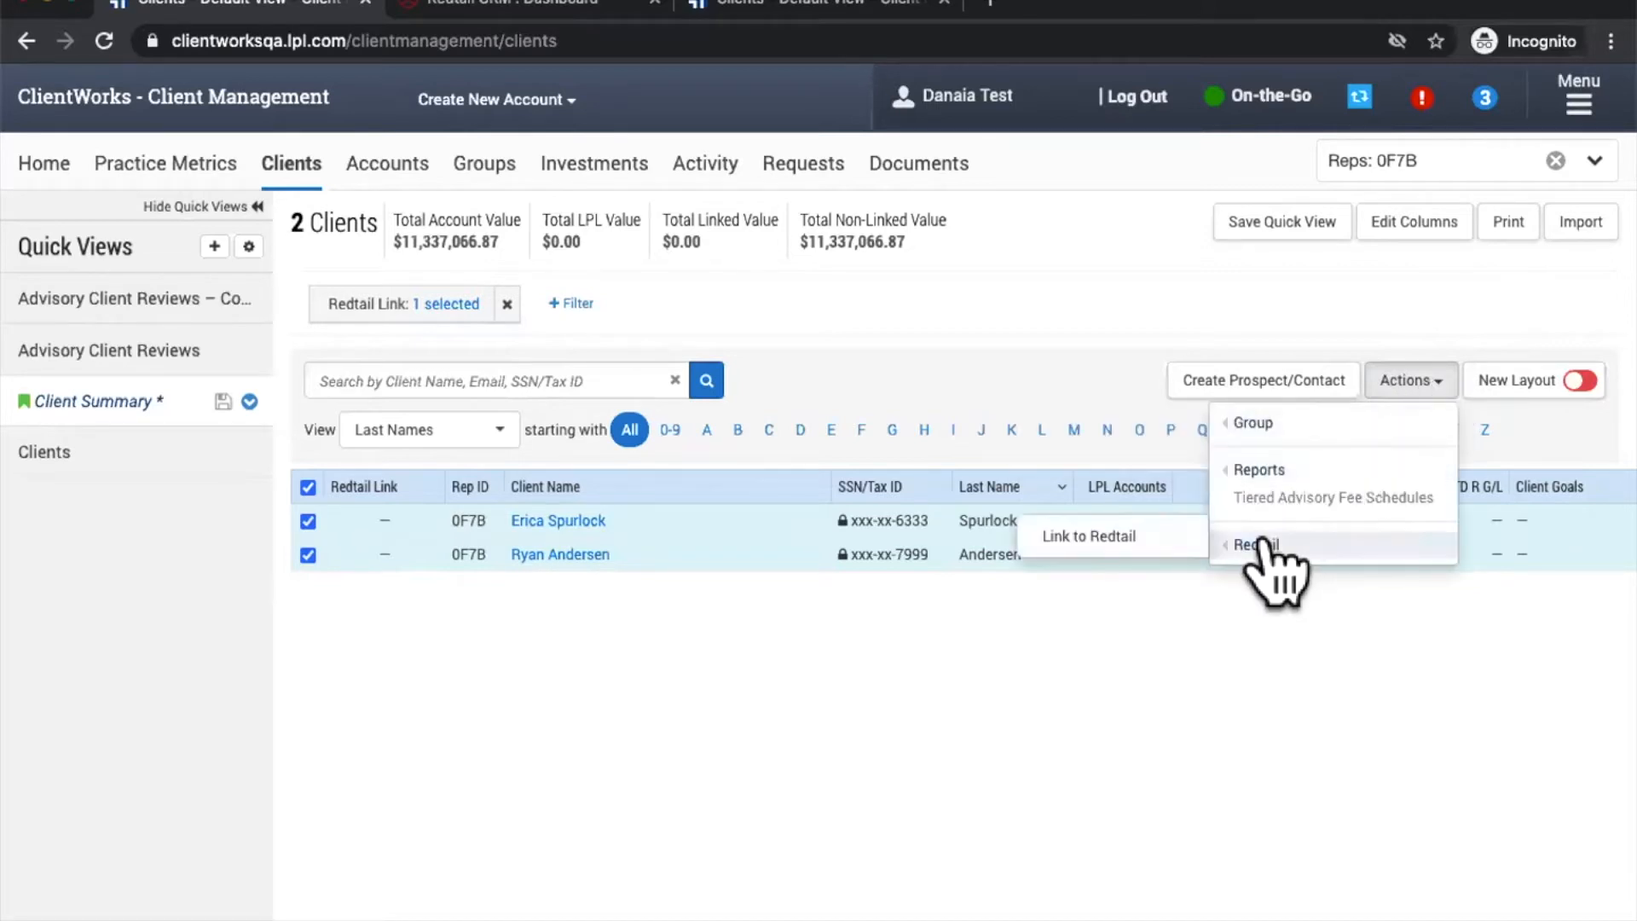
click(1143, 537)
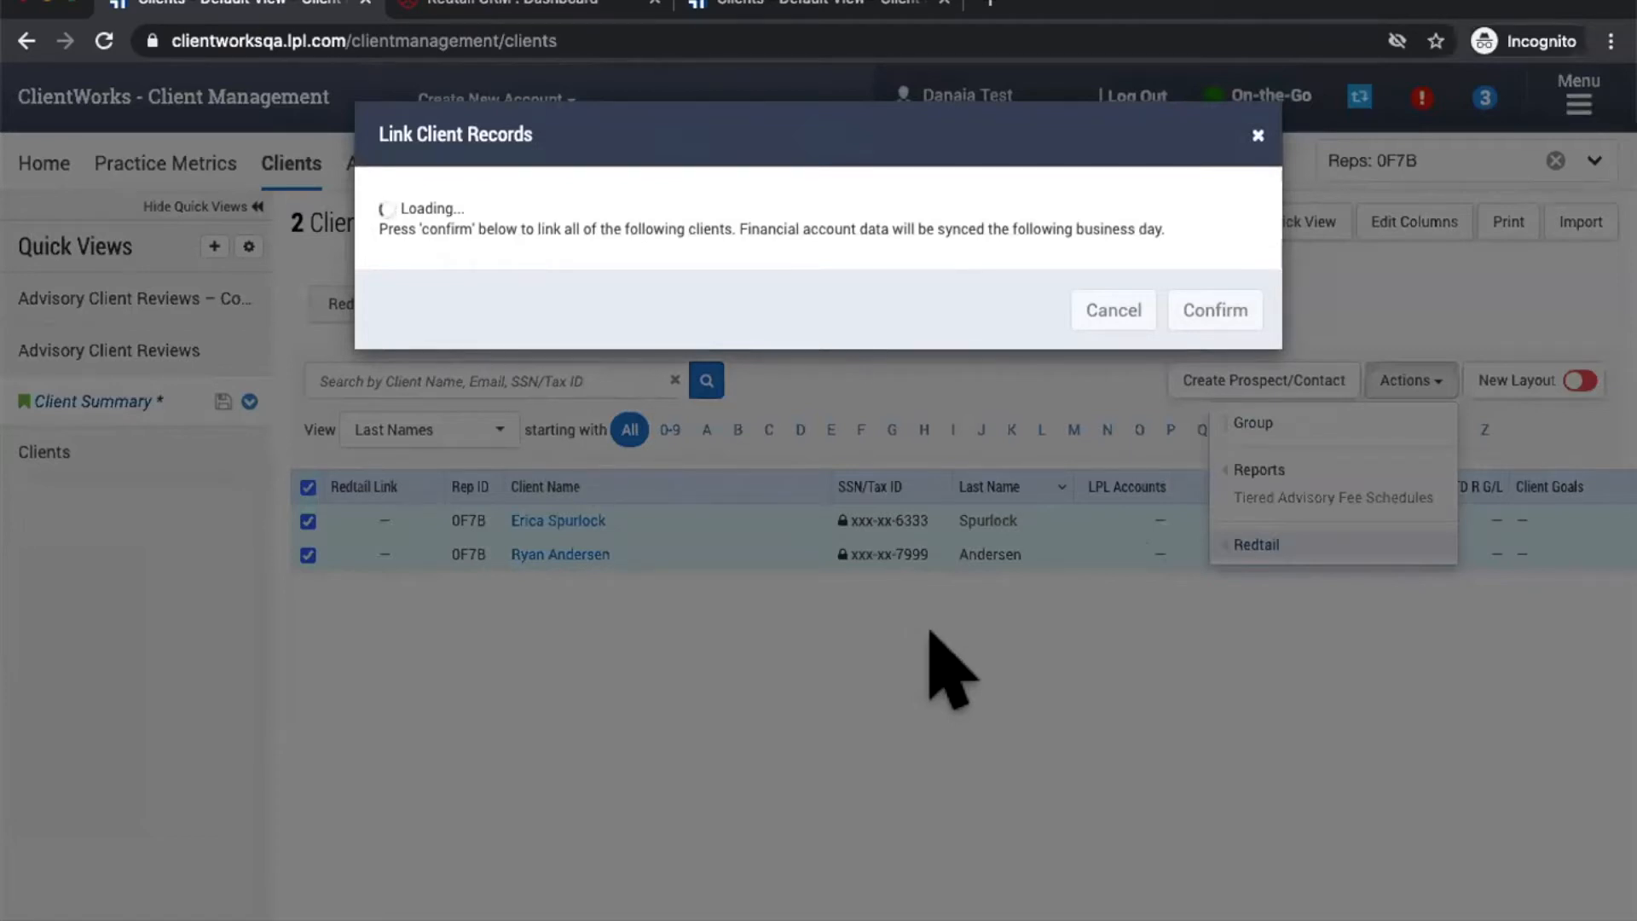
click(1258, 136)
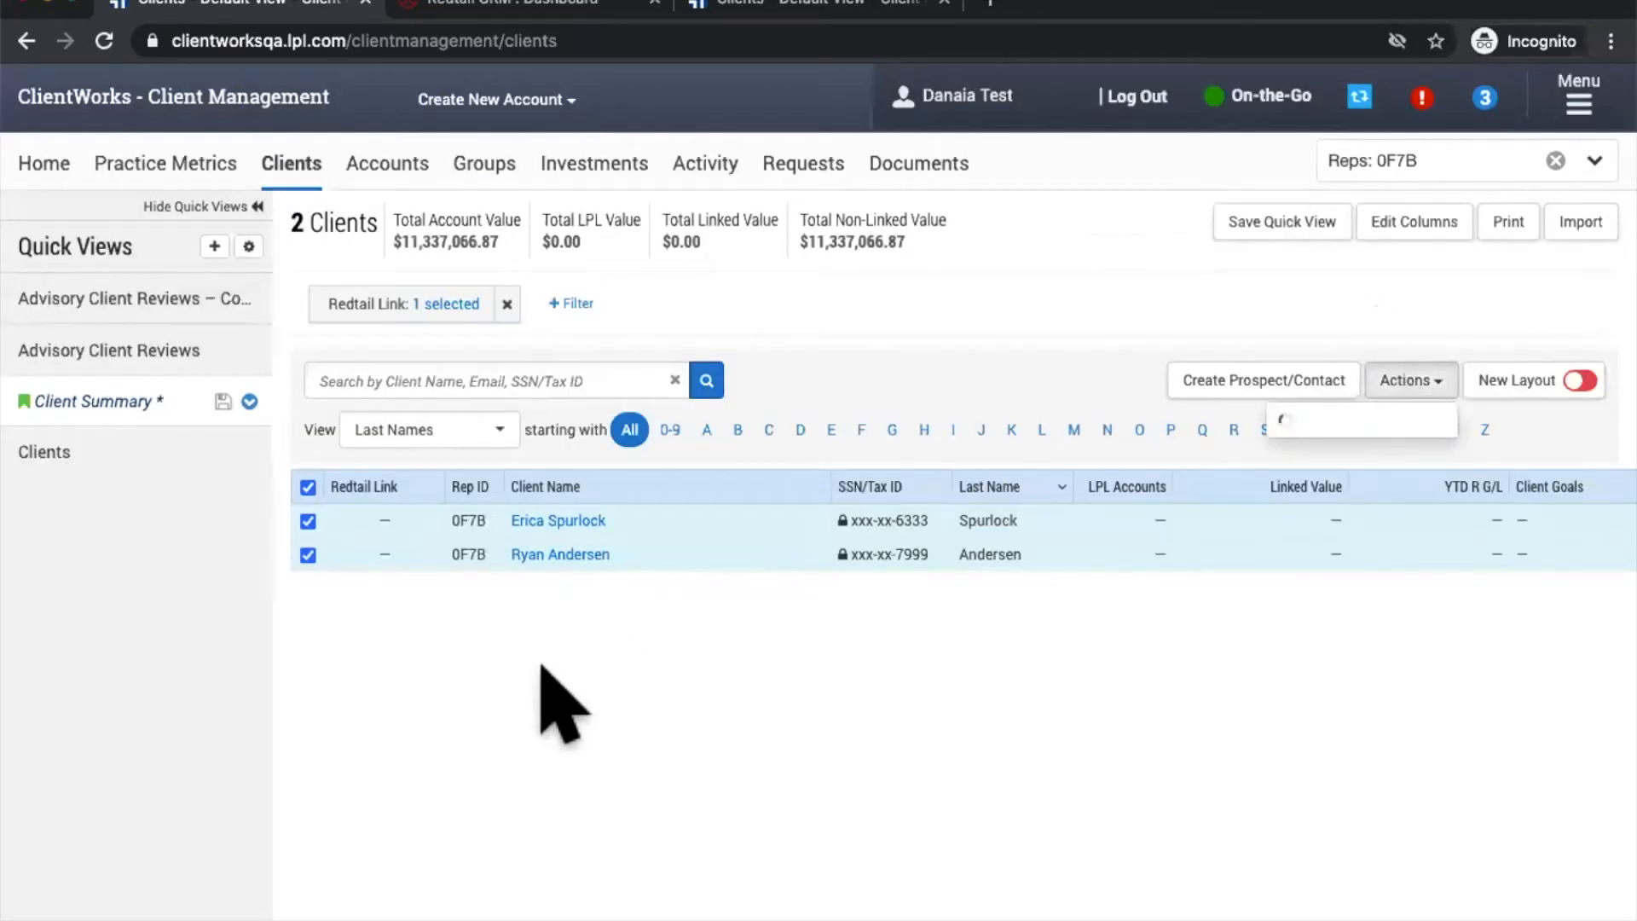
Step: Reload the client page and reapply the Redtail Link: Unlinked filter
click(104, 41)
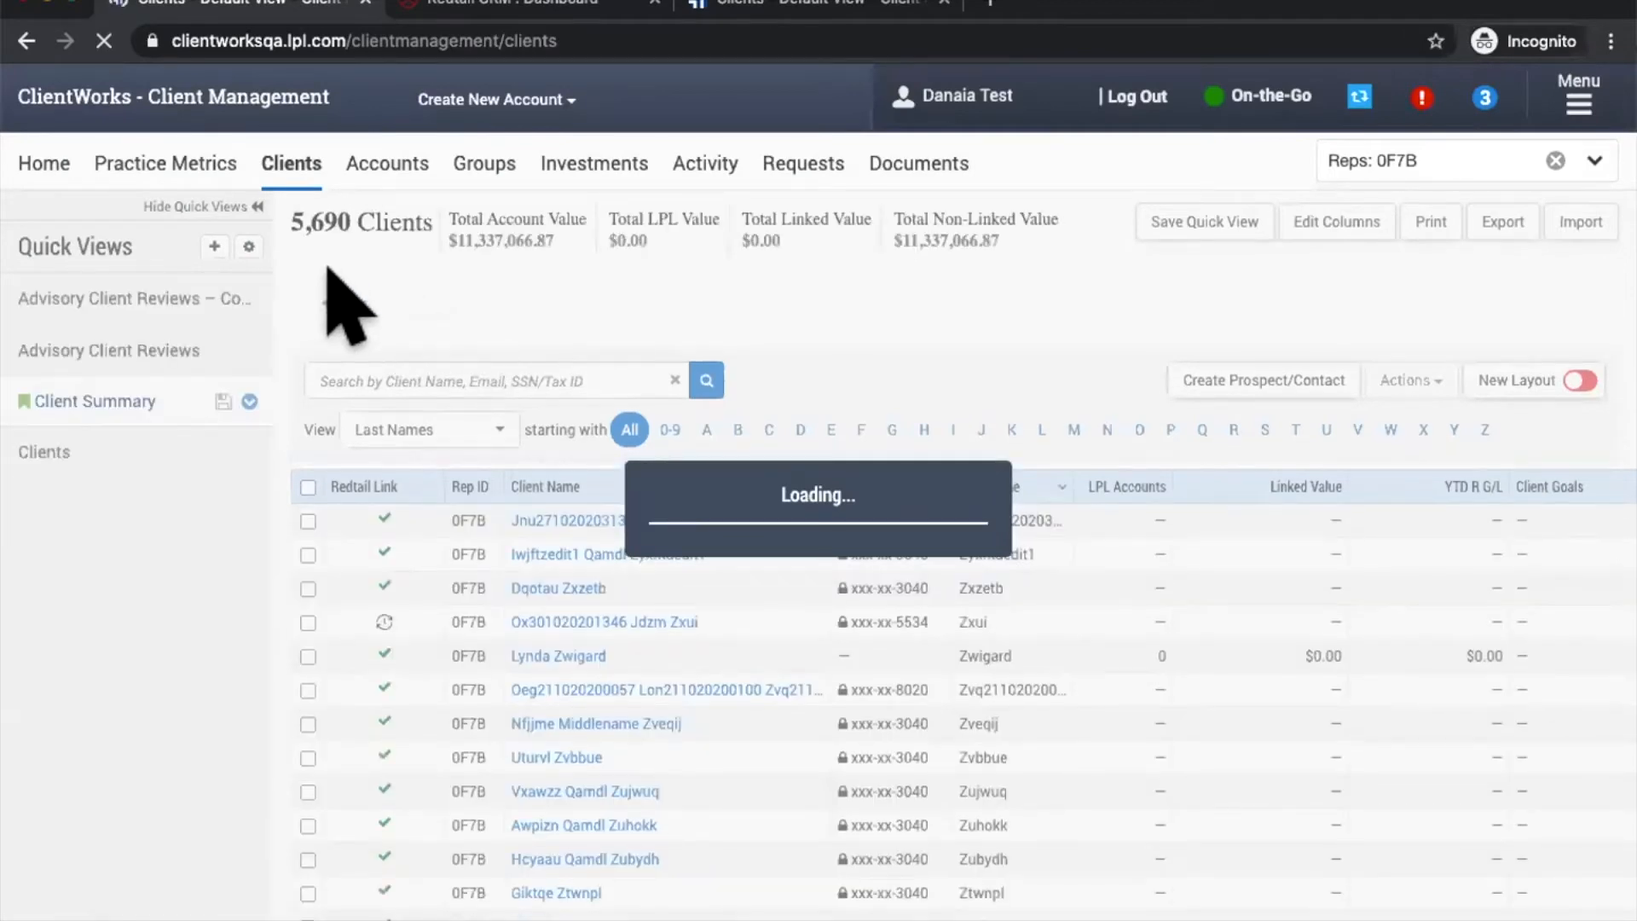
click(341, 303)
scroll(475, 651, down, 10)
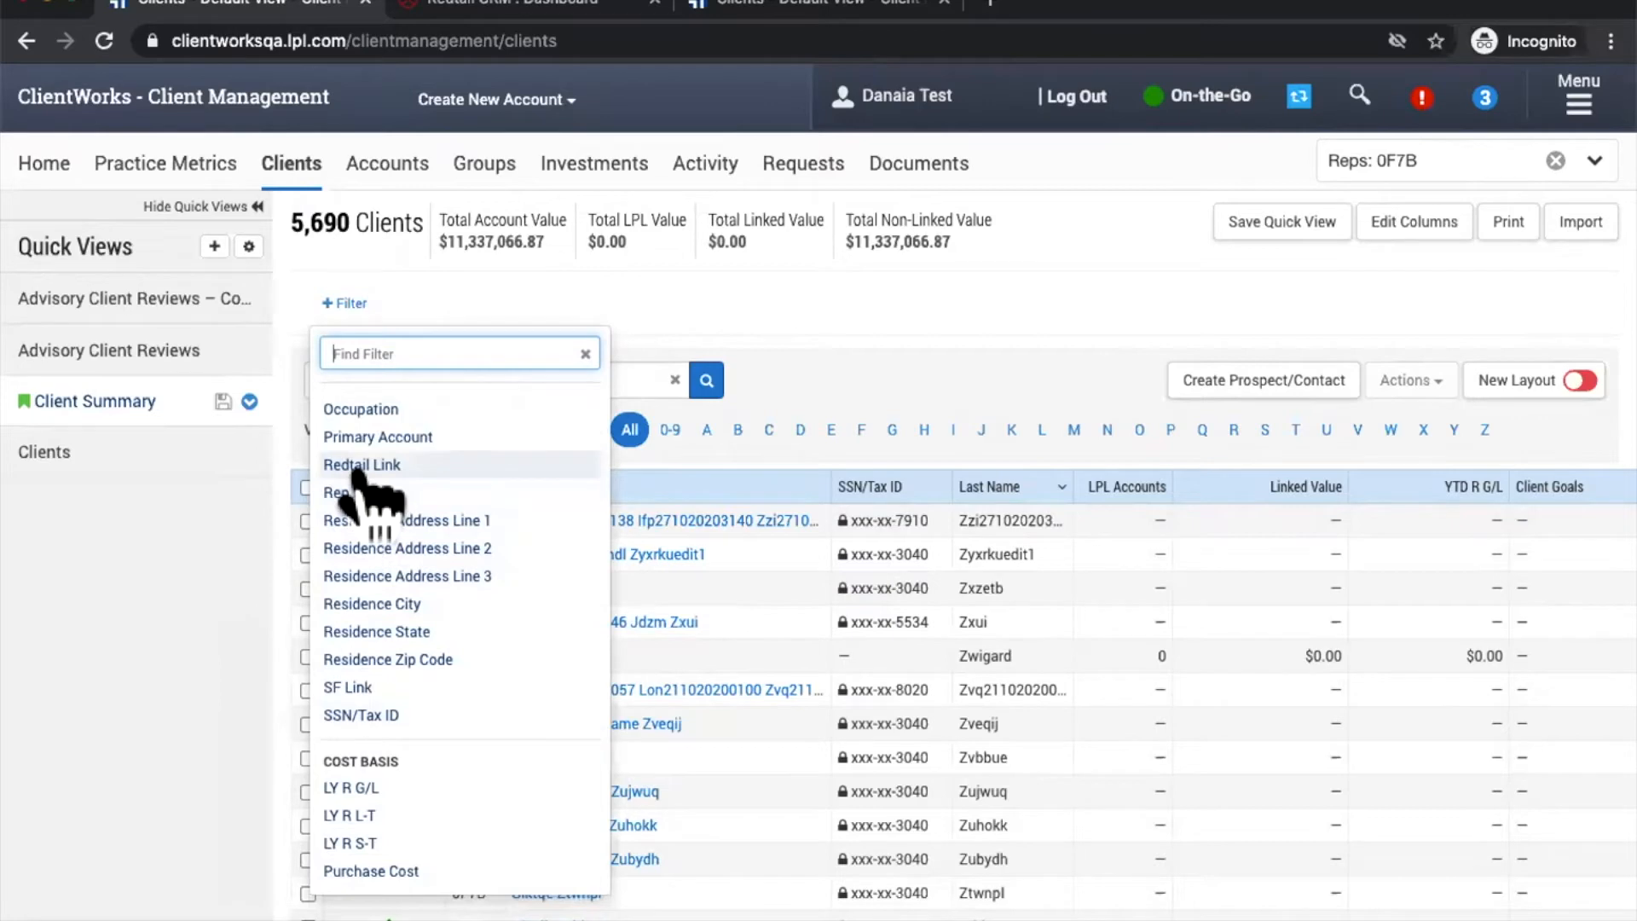
click(361, 465)
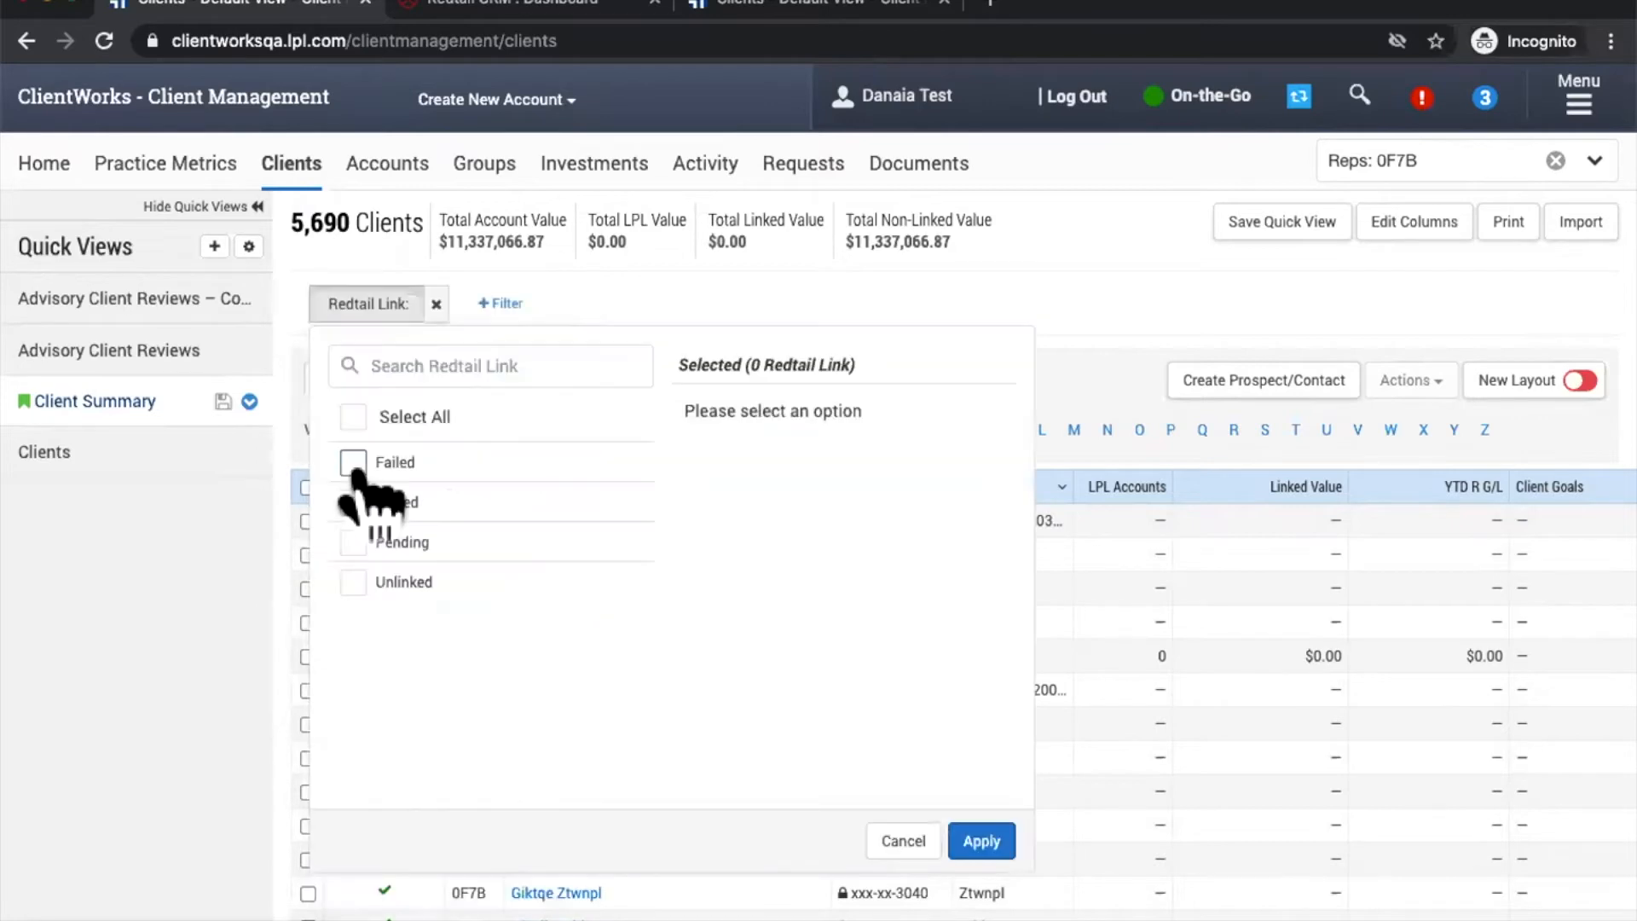
click(397, 582)
click(980, 840)
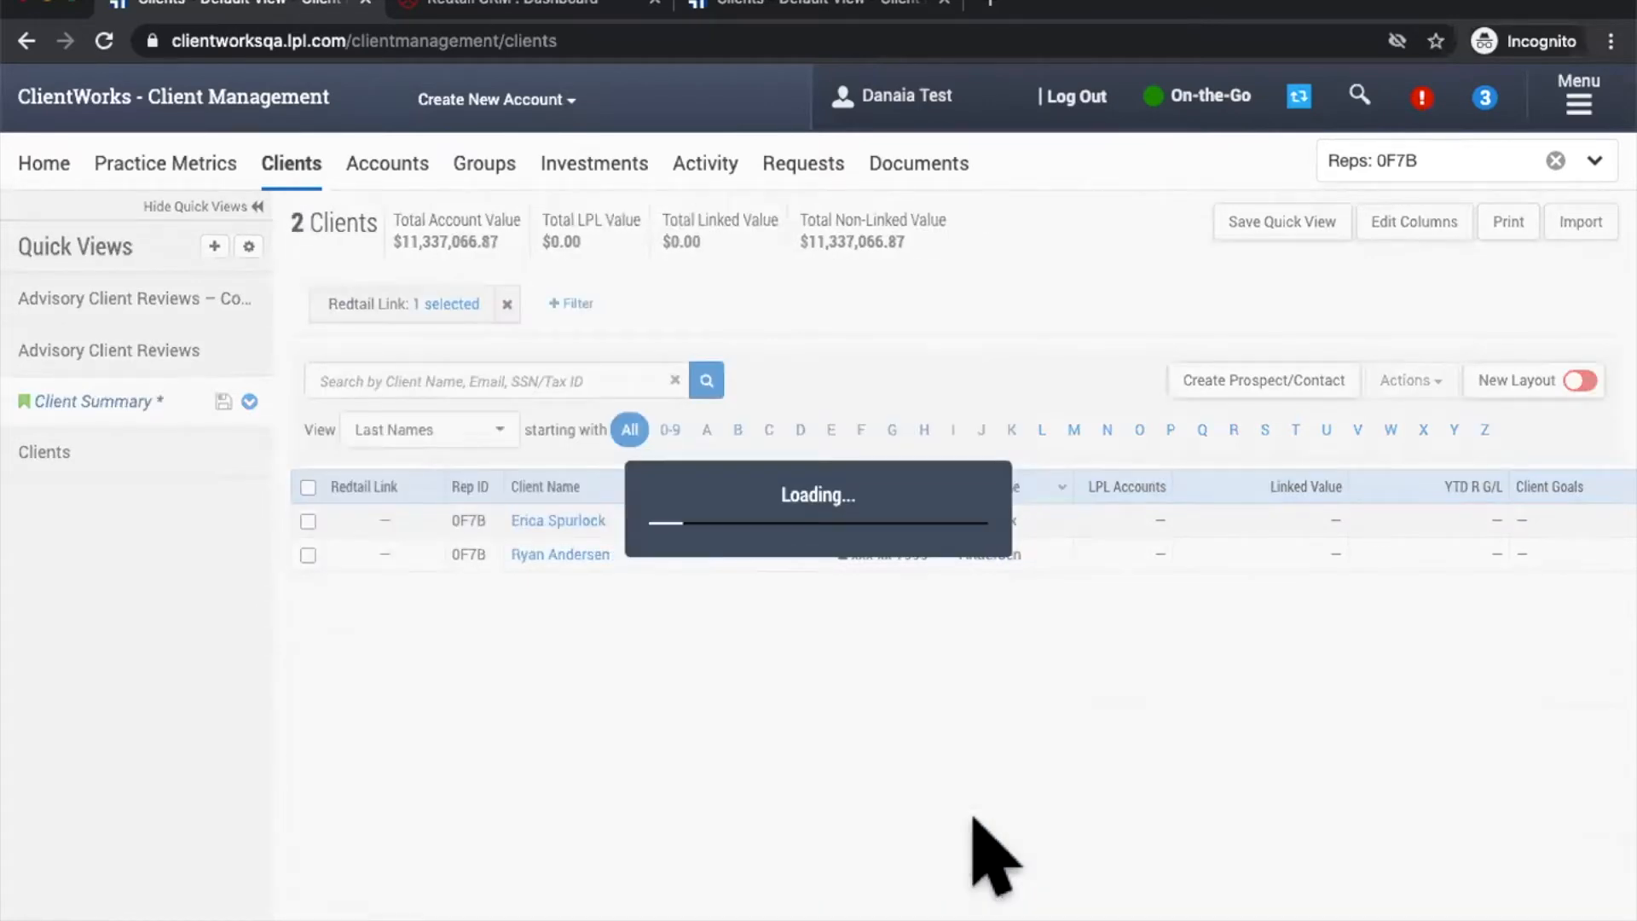
Step: Tick both clients and choose Actions > Redtail > Link to Redtail
click(308, 520)
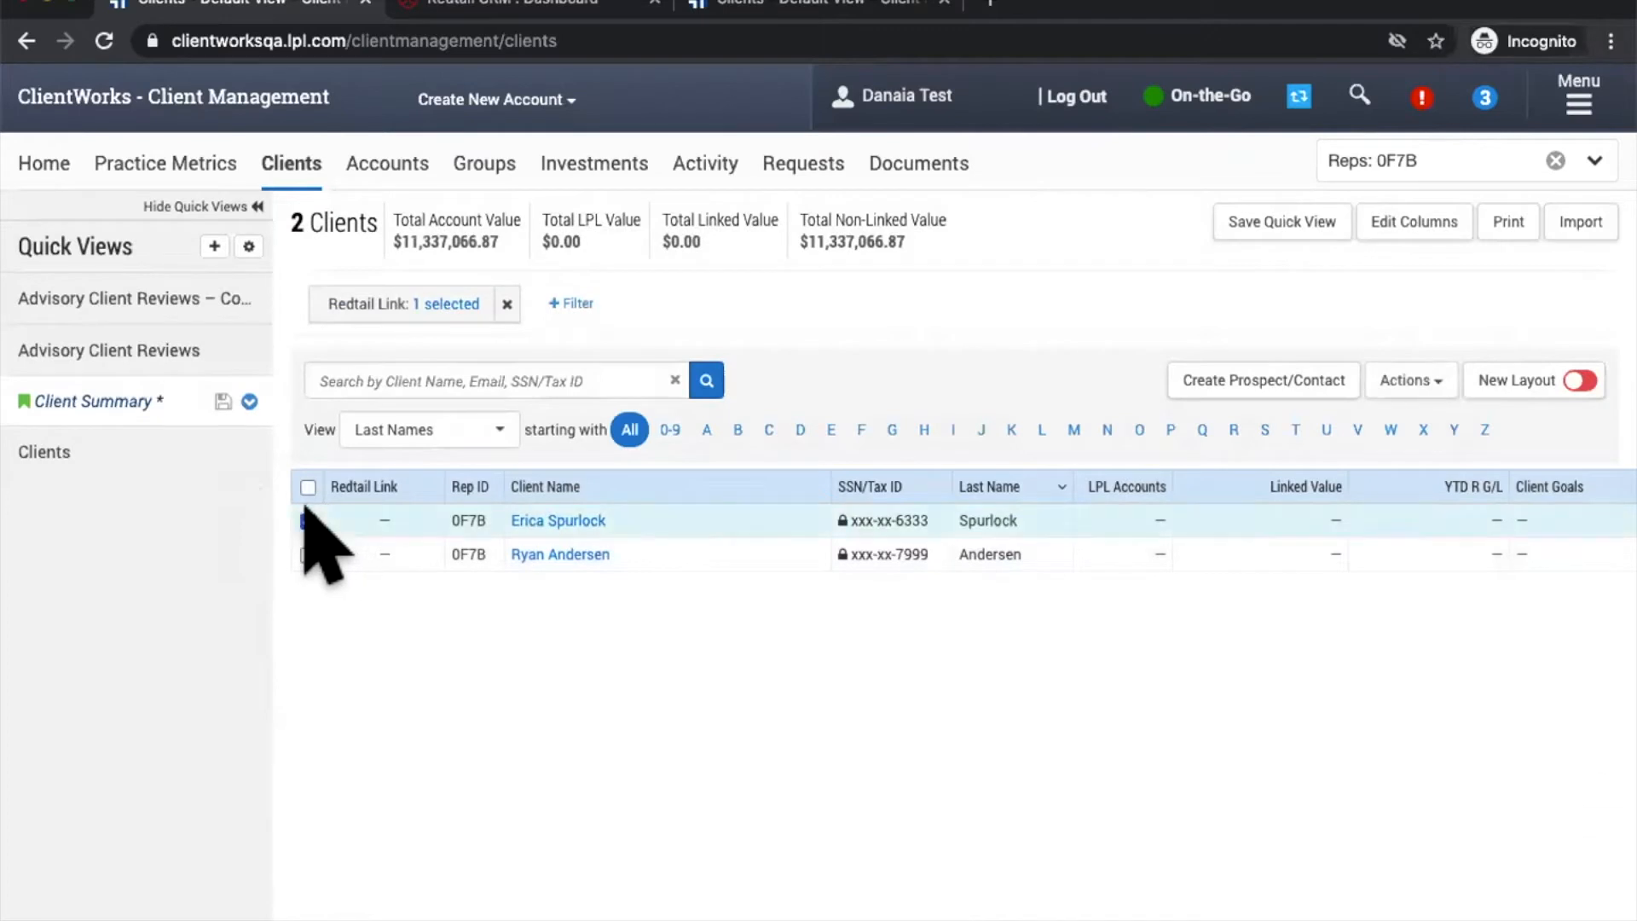
click(308, 554)
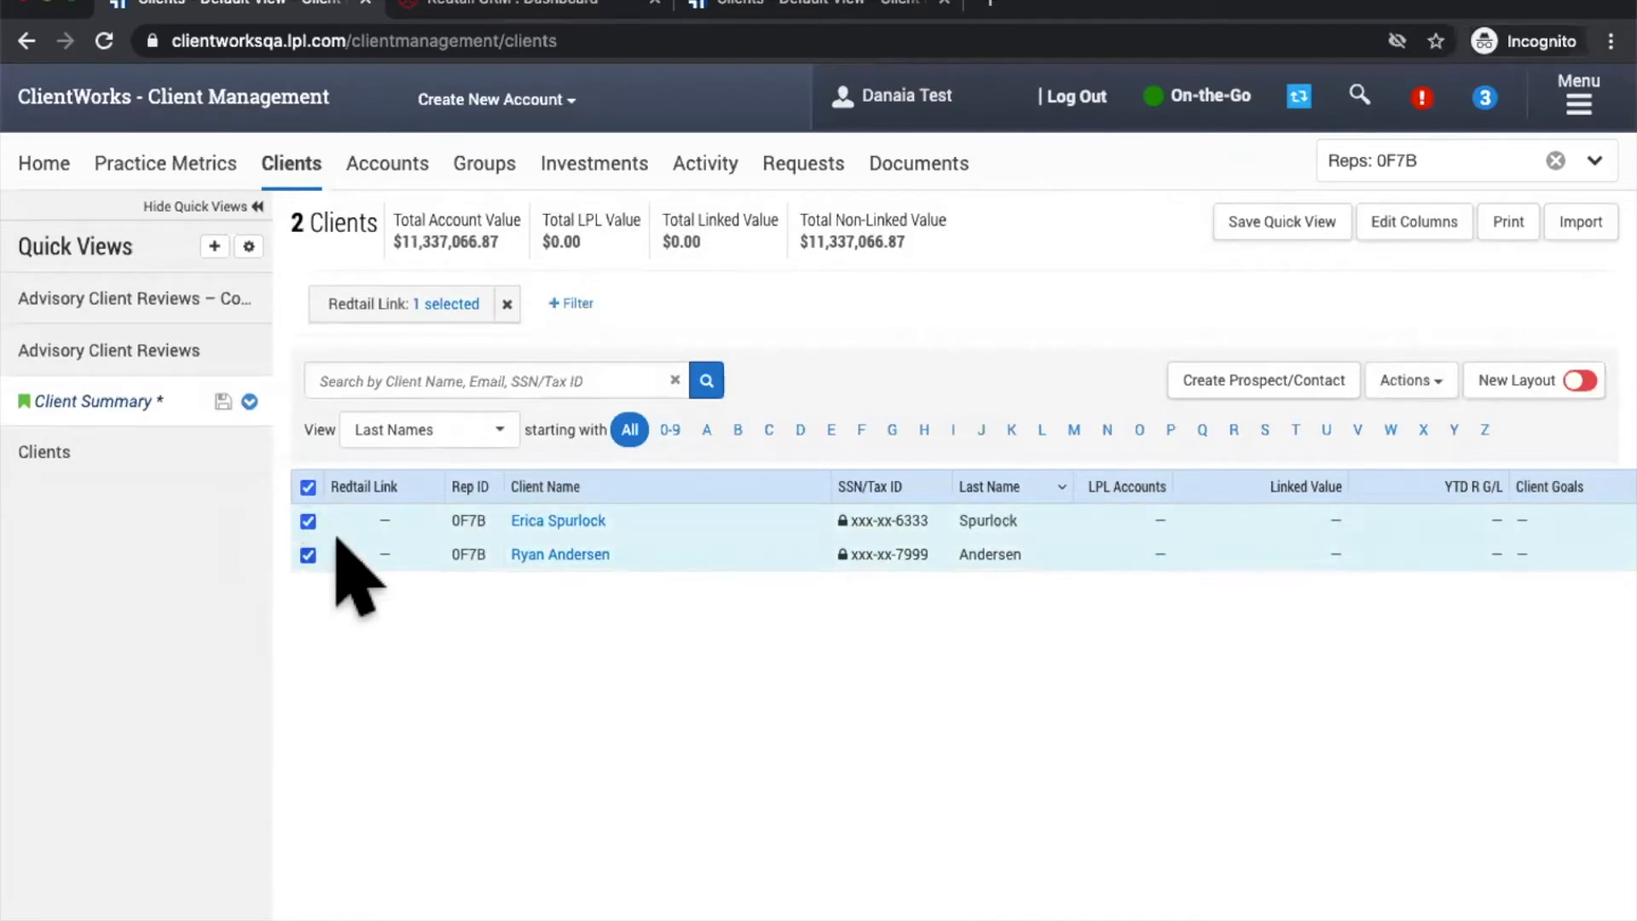
click(1407, 381)
mouse_move(1257, 546)
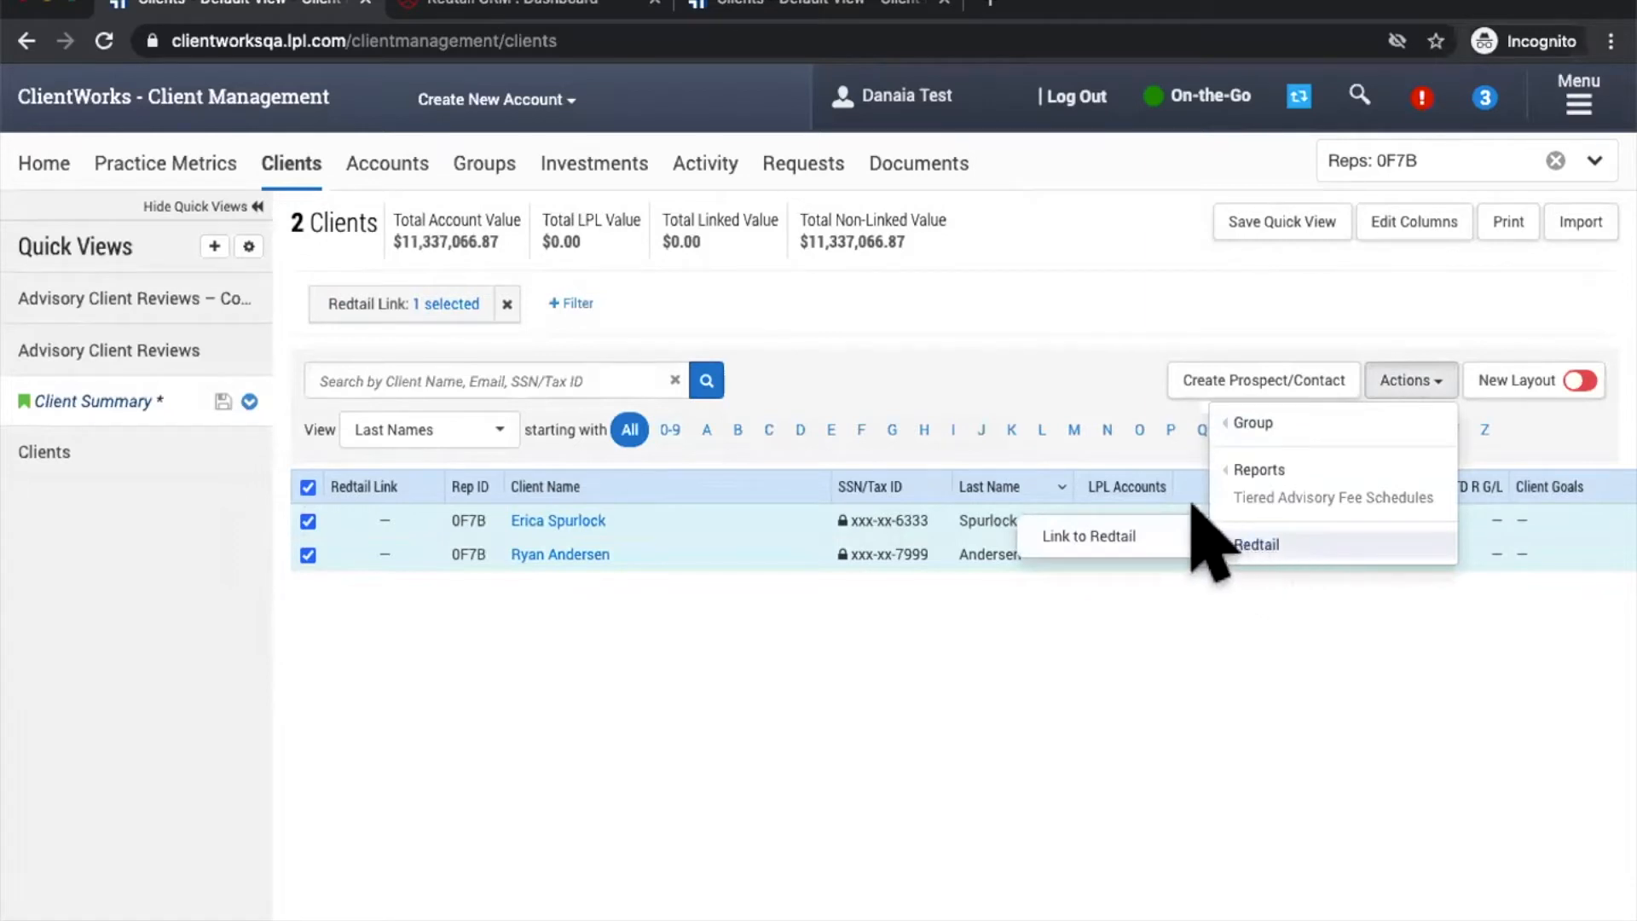
click(1149, 522)
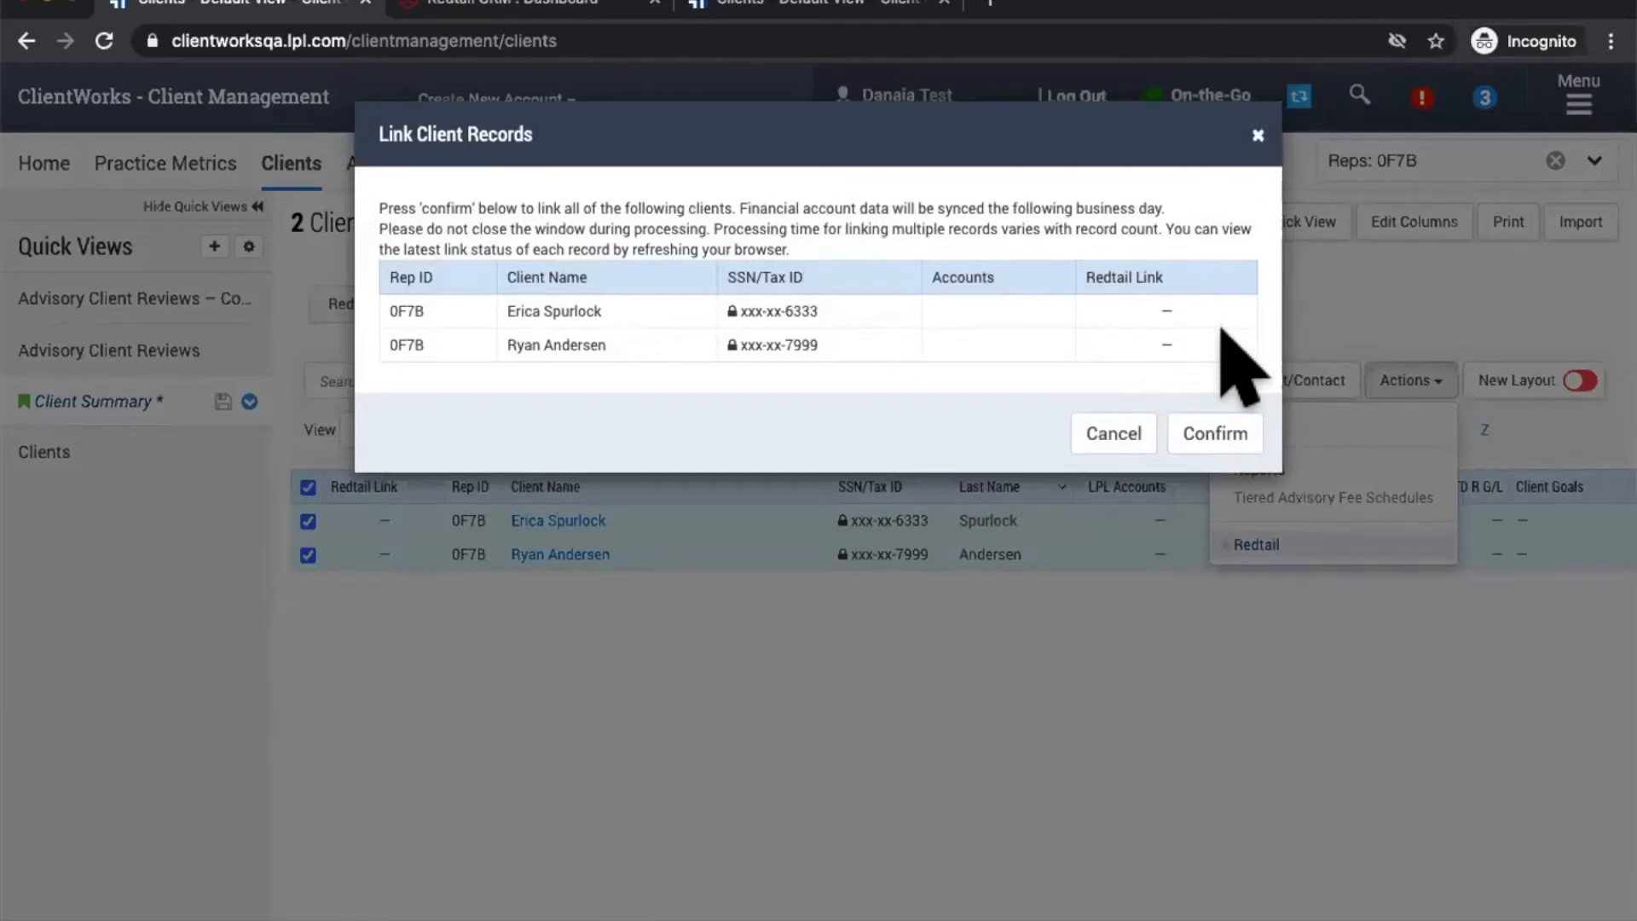
Step: Confirm linking both clients, then search Redtail contacts for the client's first name
click(1214, 431)
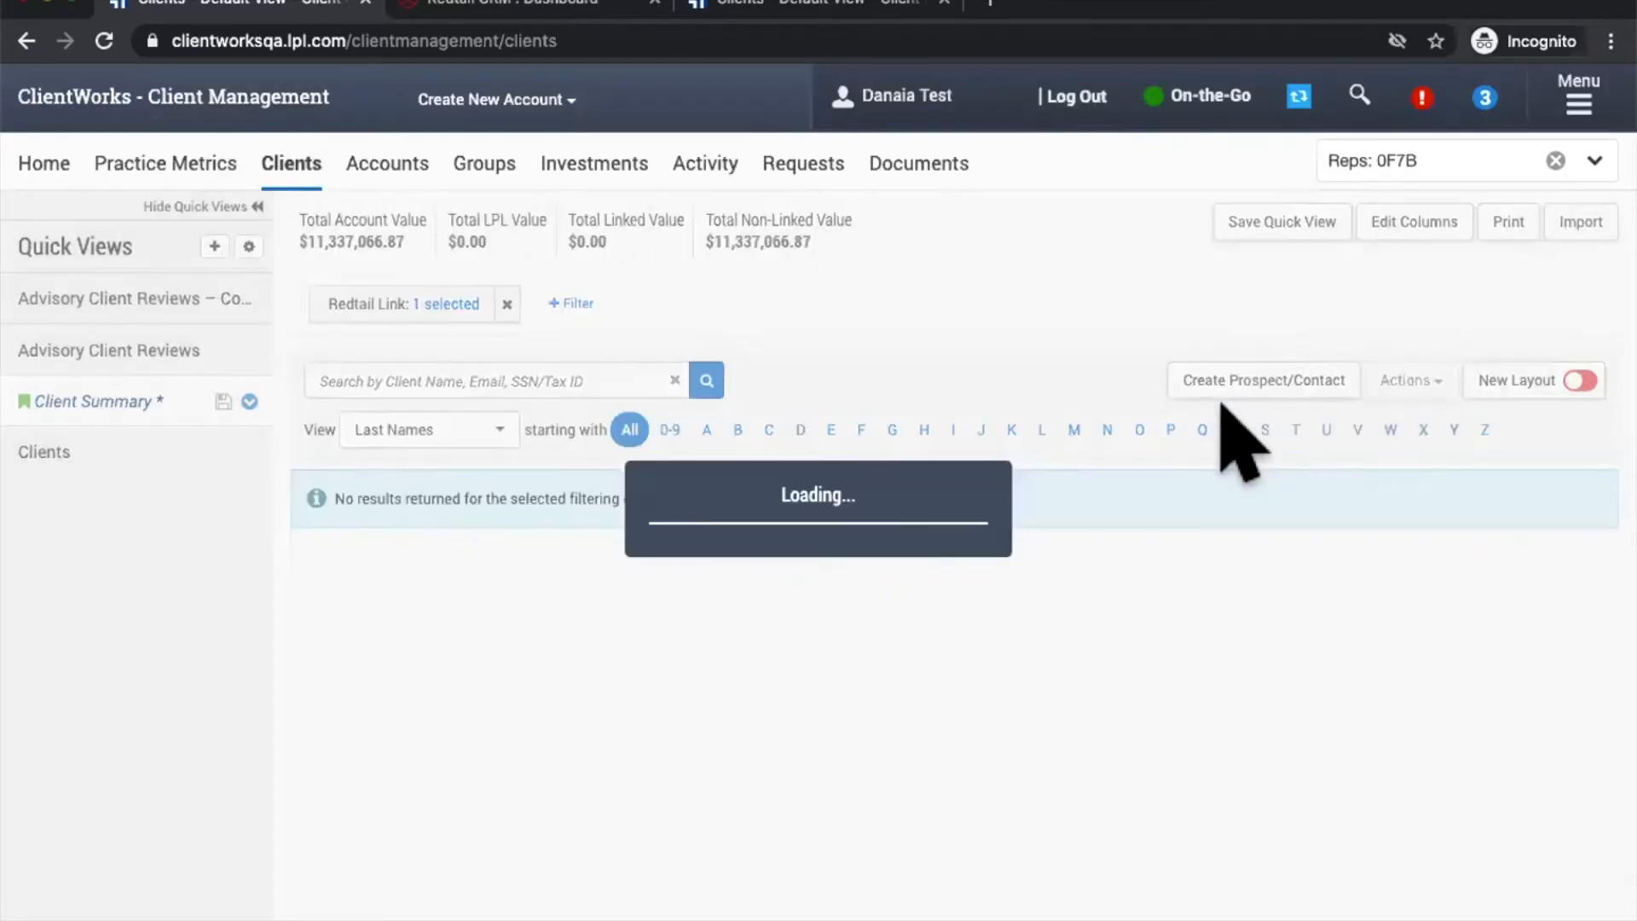
click(467, 5)
click(453, 84)
text(erica)
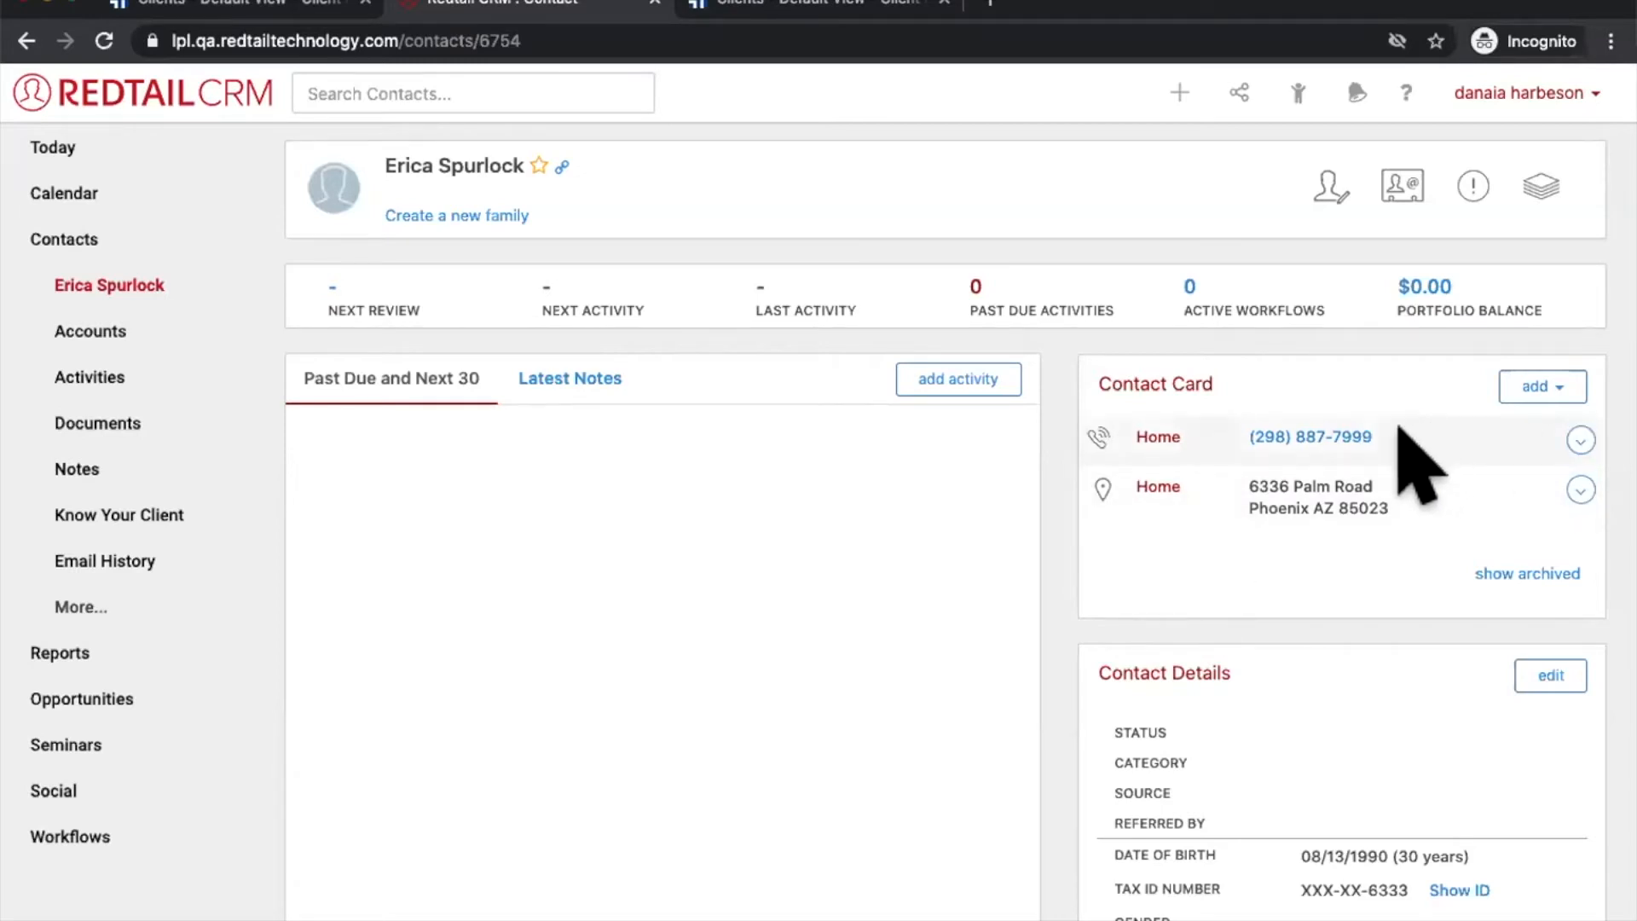
Step: Edit the client's Redtail home phone, replacing its last digits with new ones, and save
drag(1373, 437, 1316, 438)
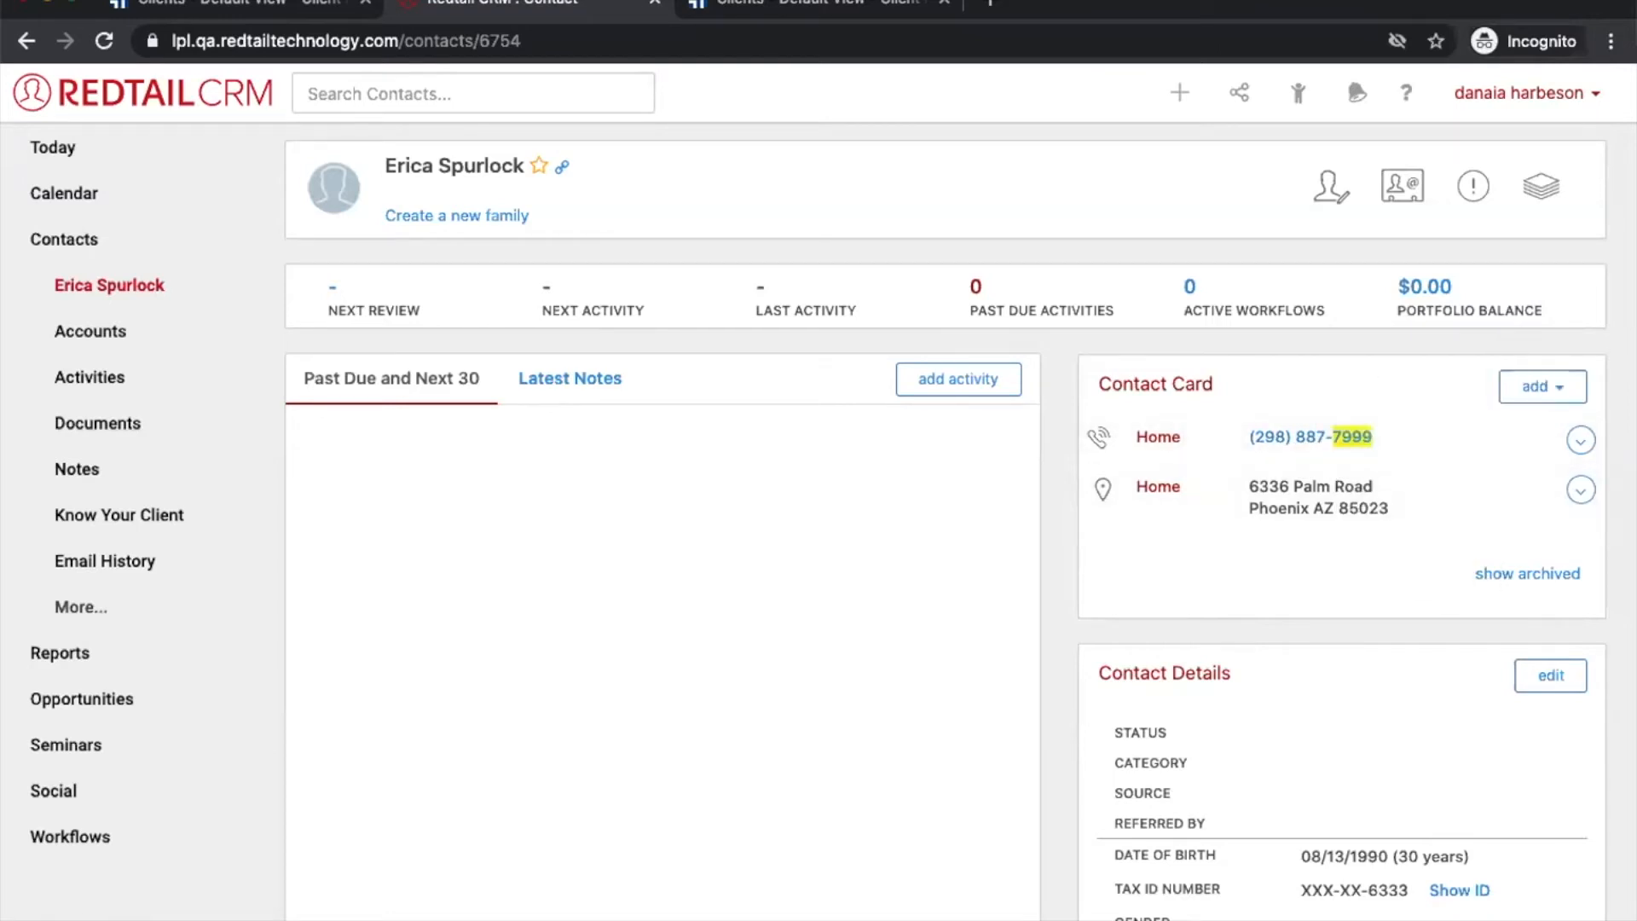
click(1581, 440)
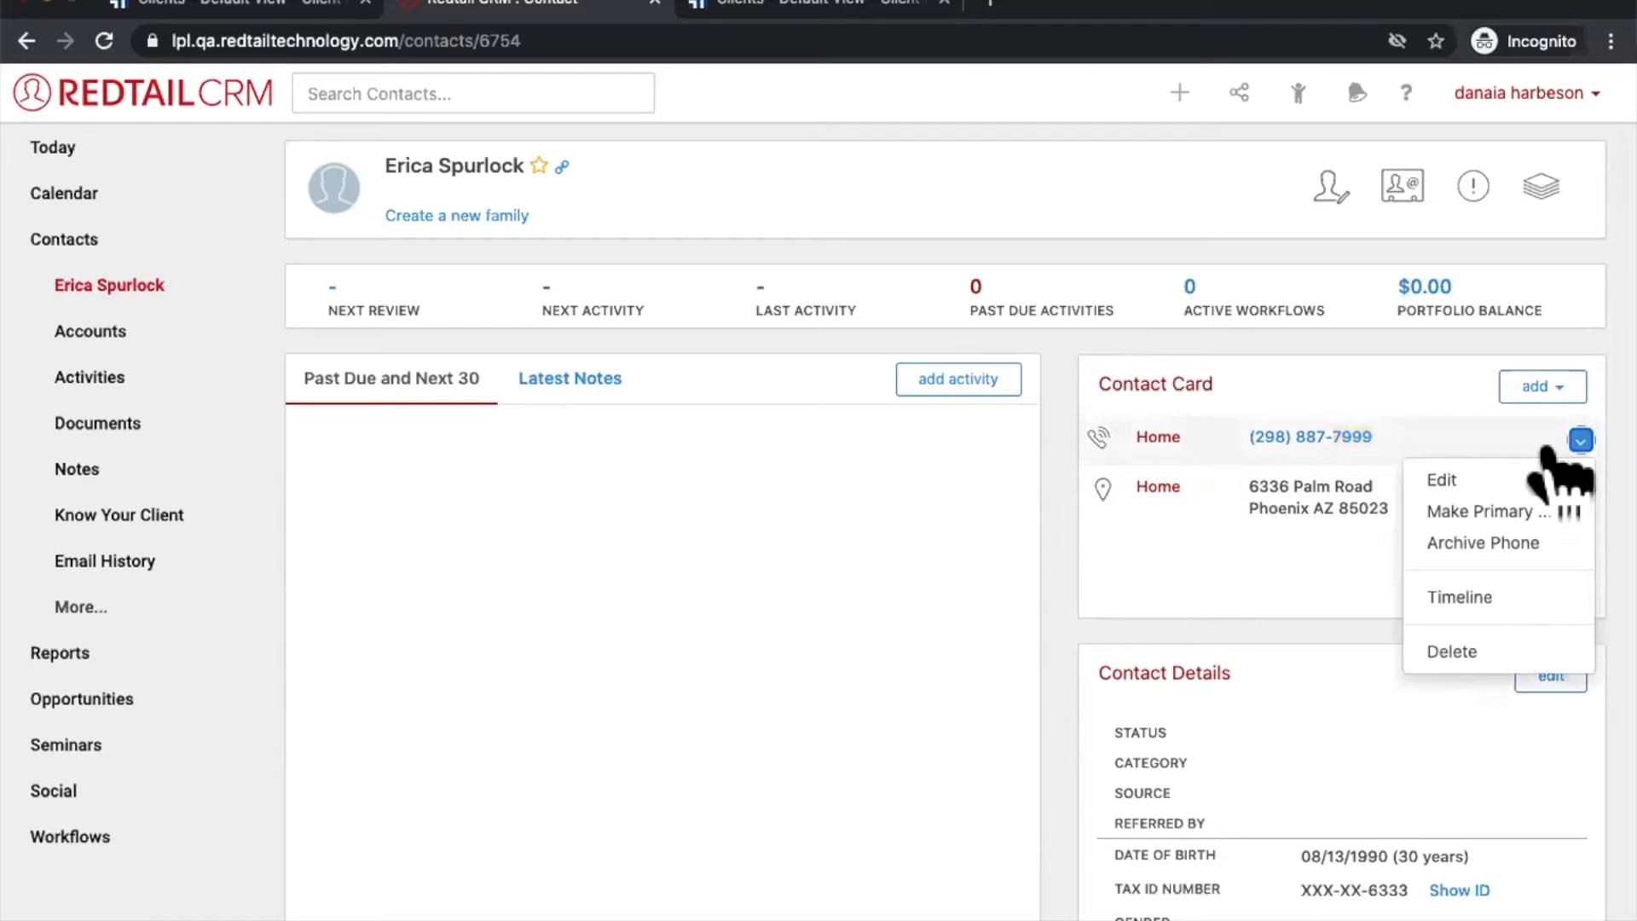
click(1443, 480)
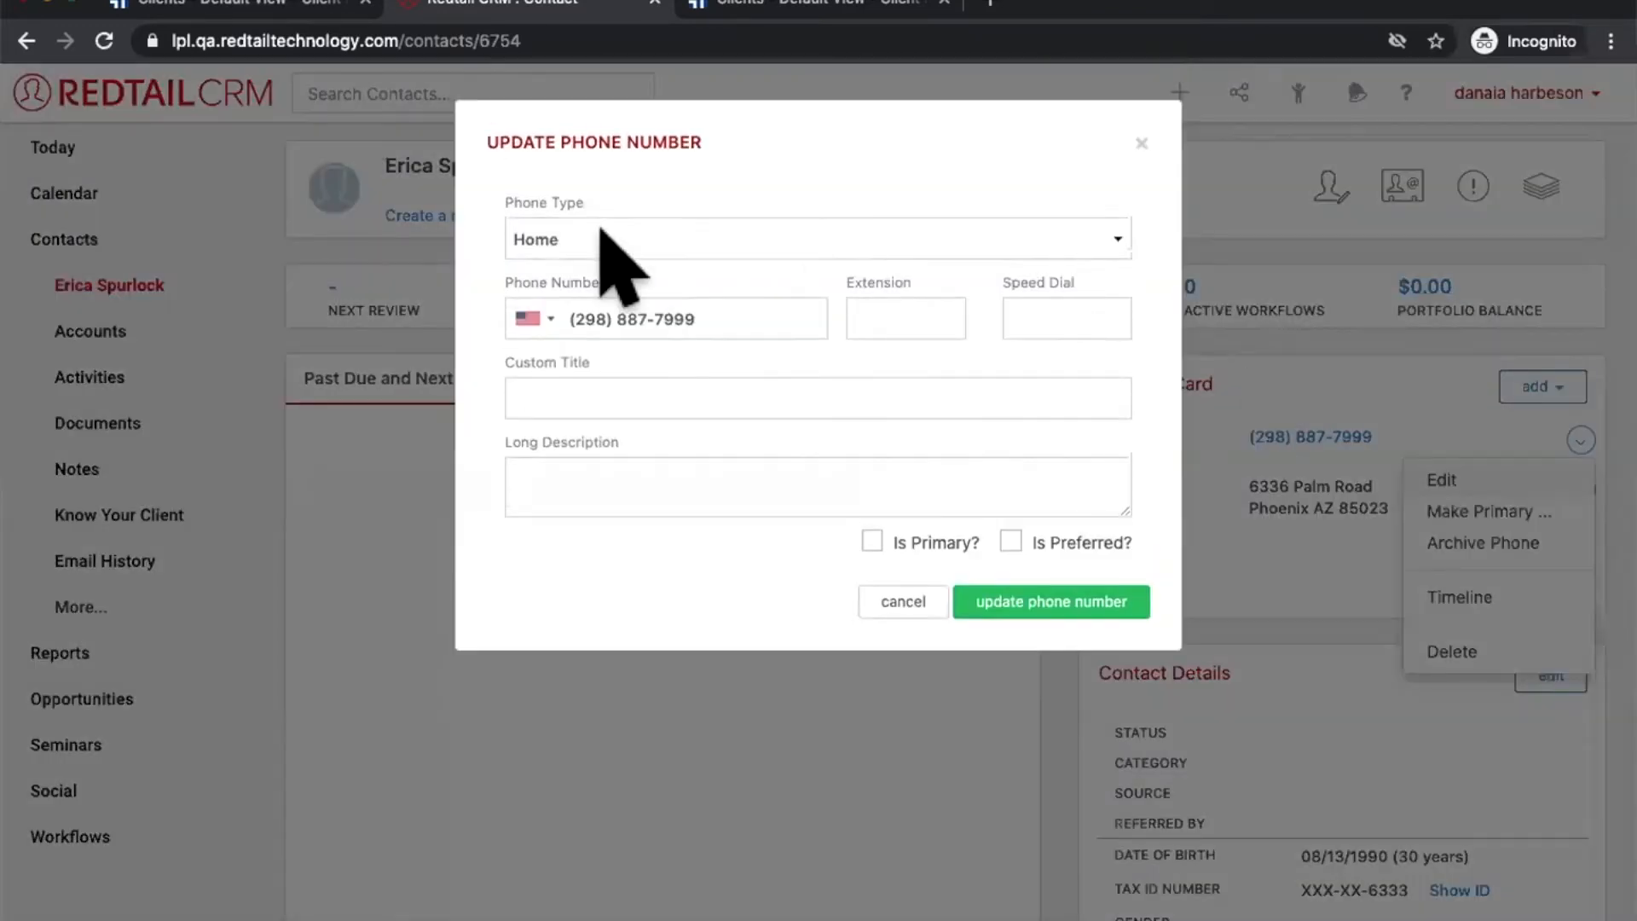
drag(674, 307, 719, 307)
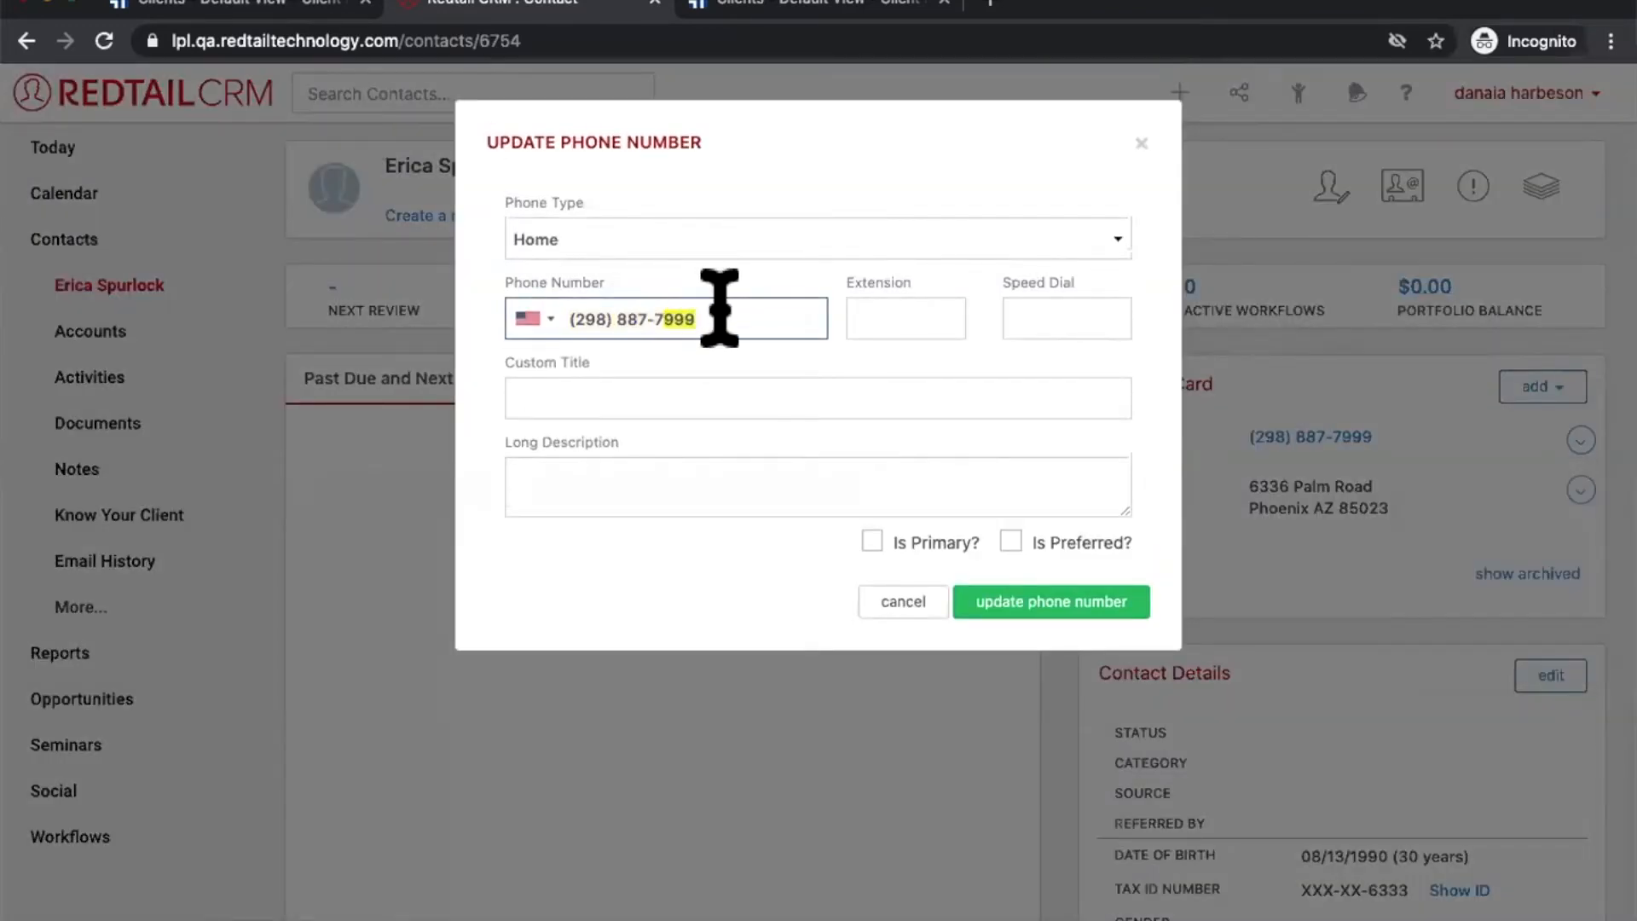
key(BackSpace)
key(BackSpace)
text(8000)
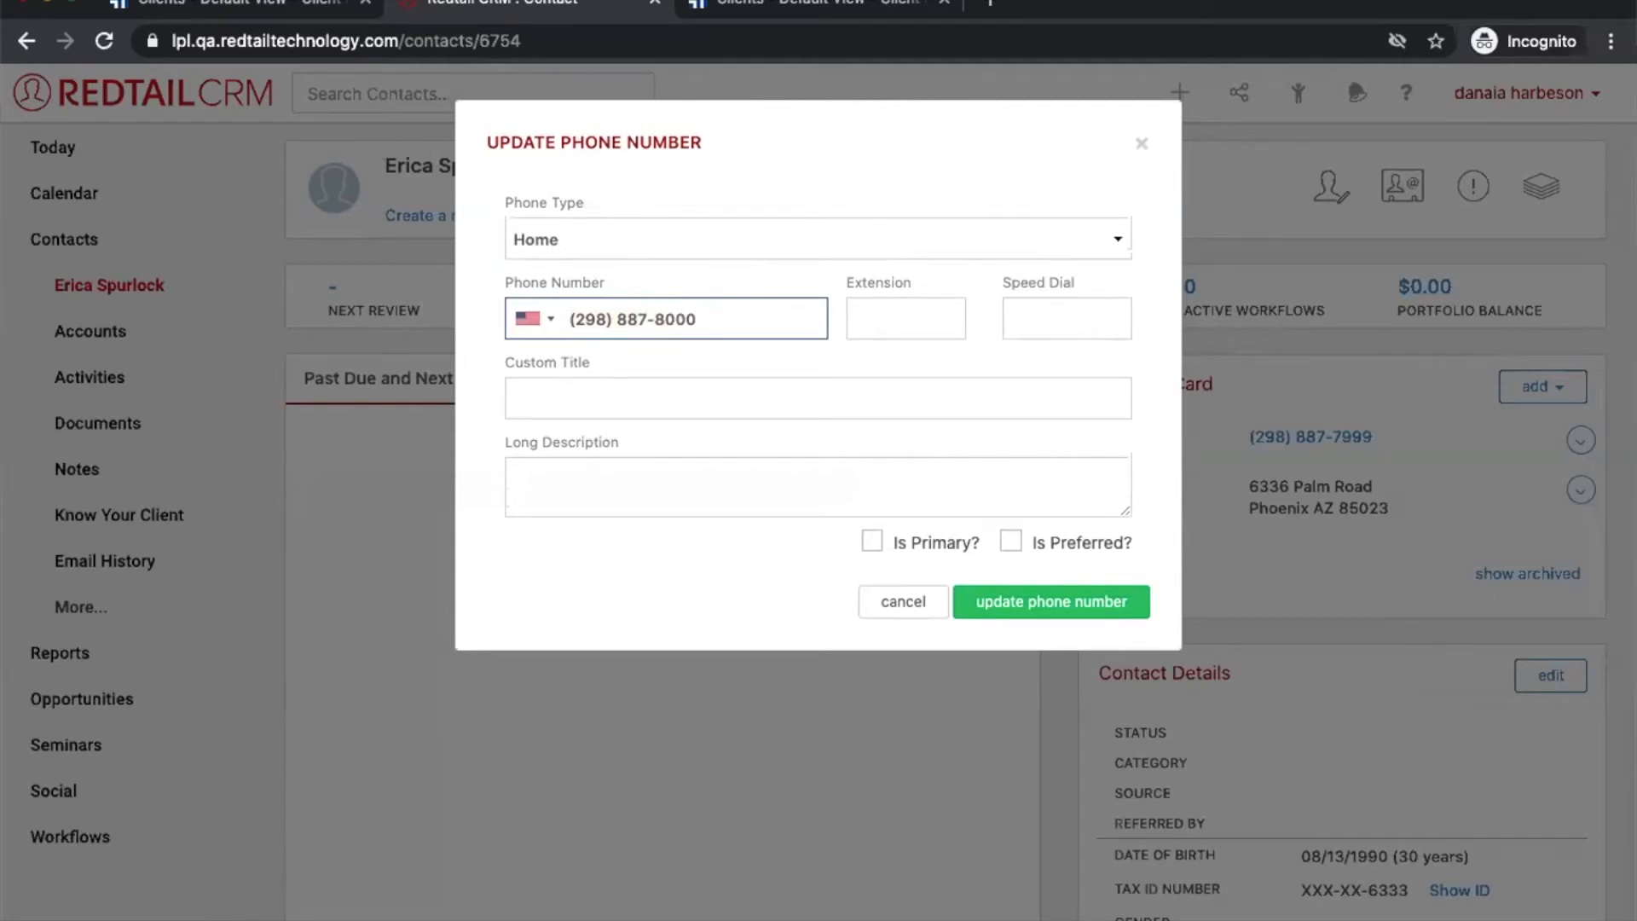
click(999, 607)
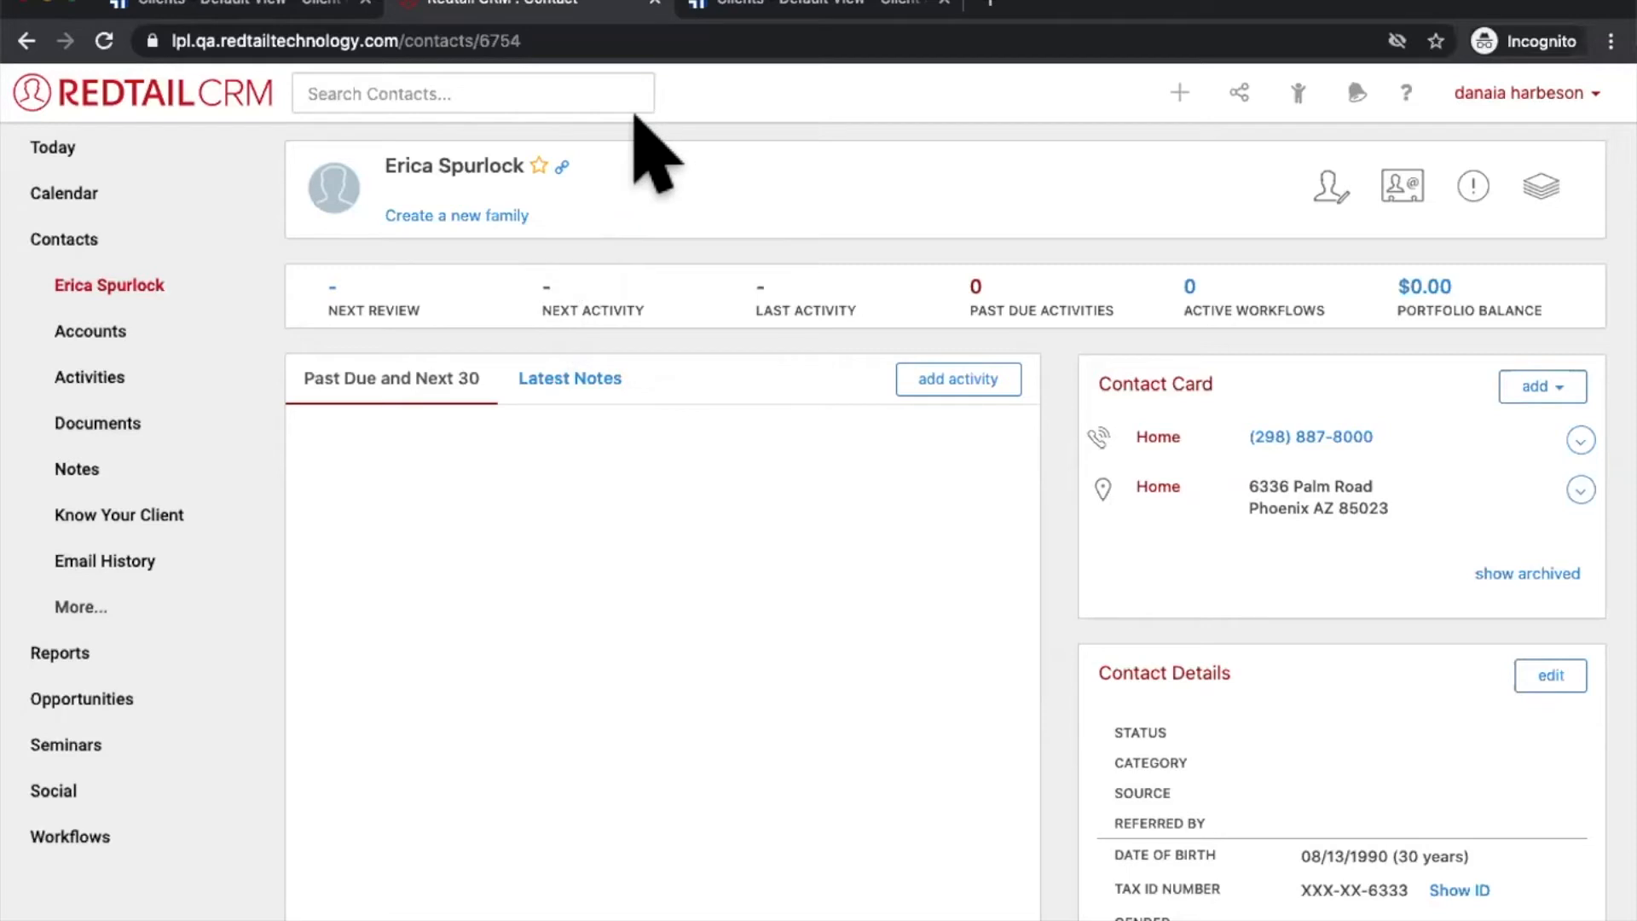
Step: Open the client's LPL contact information from the link icon, then view her record in ClientWorks
click(562, 167)
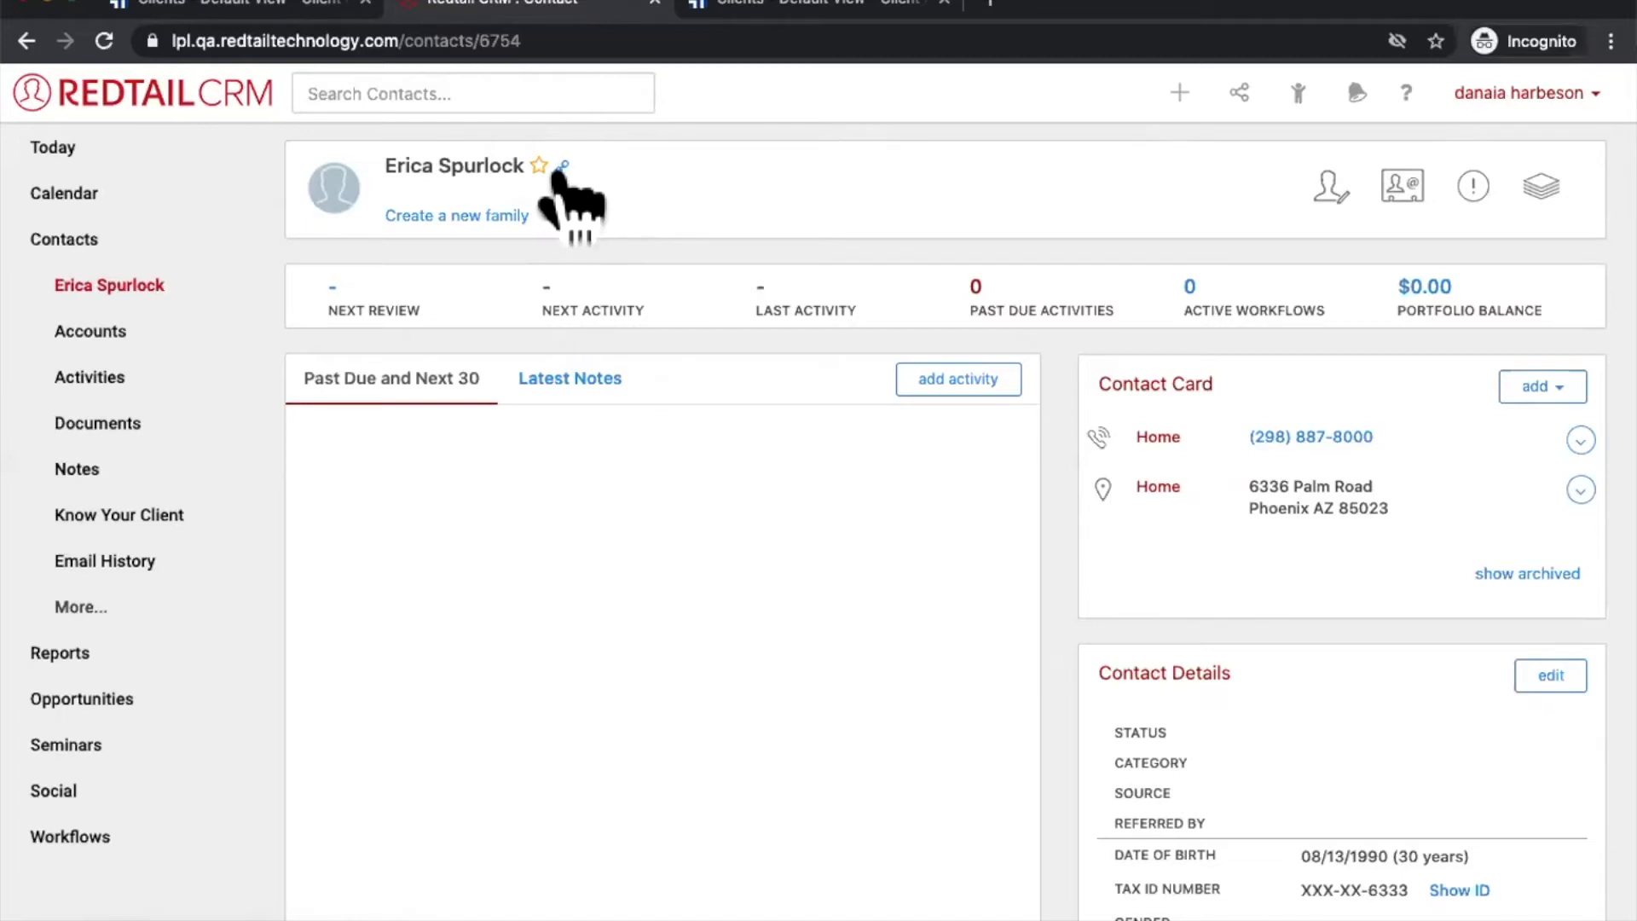
mouse_move(560, 169)
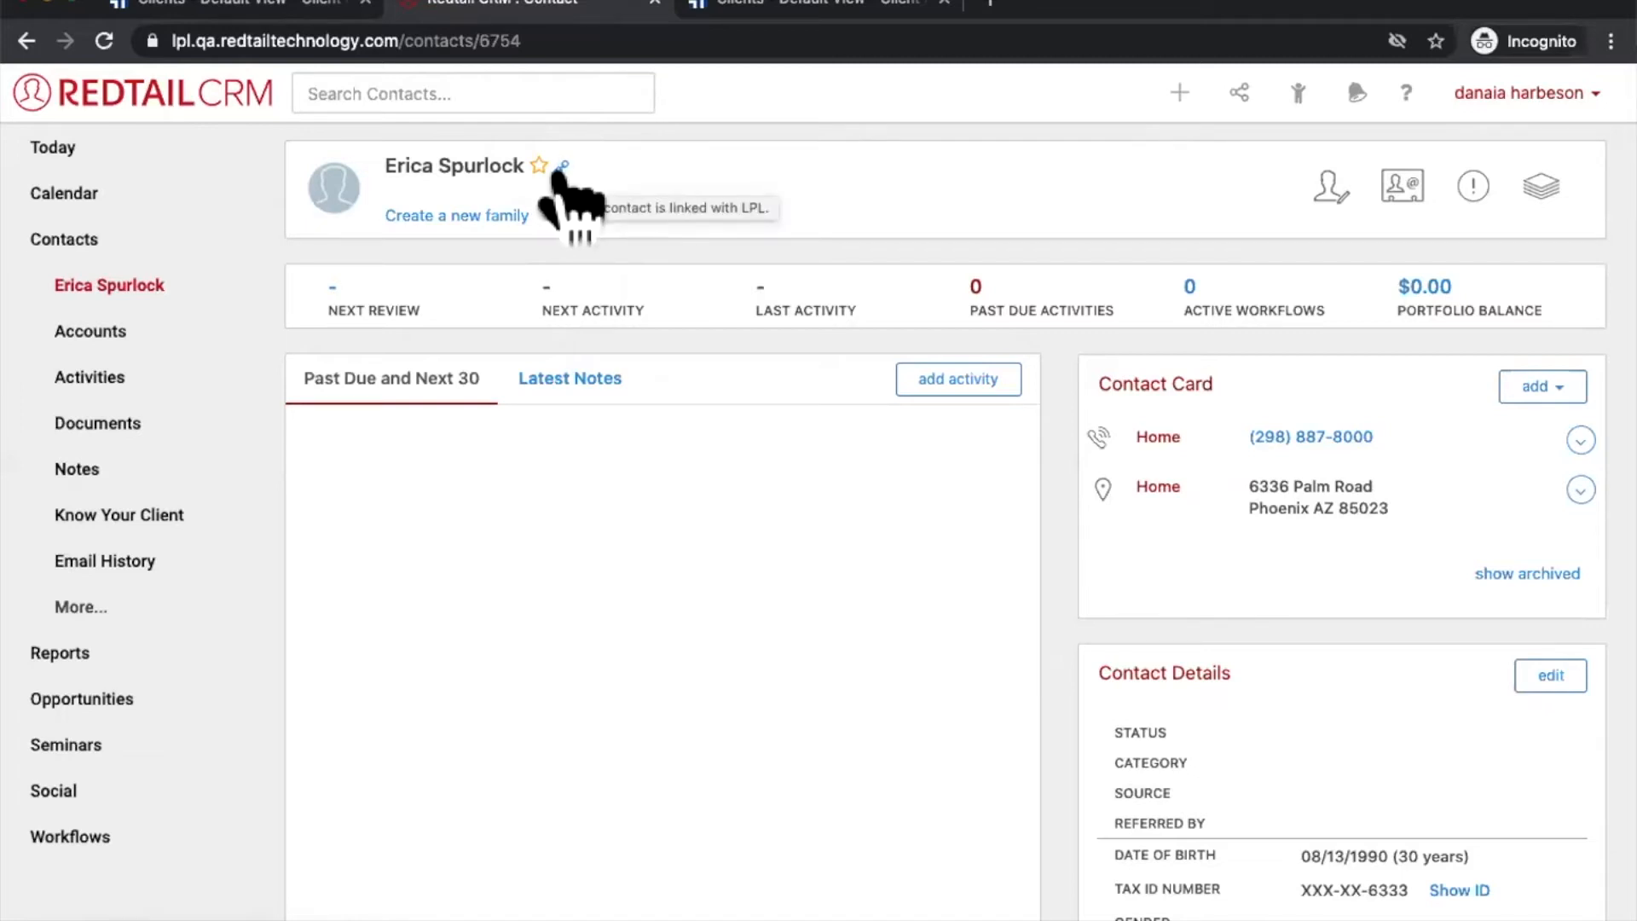
click(562, 168)
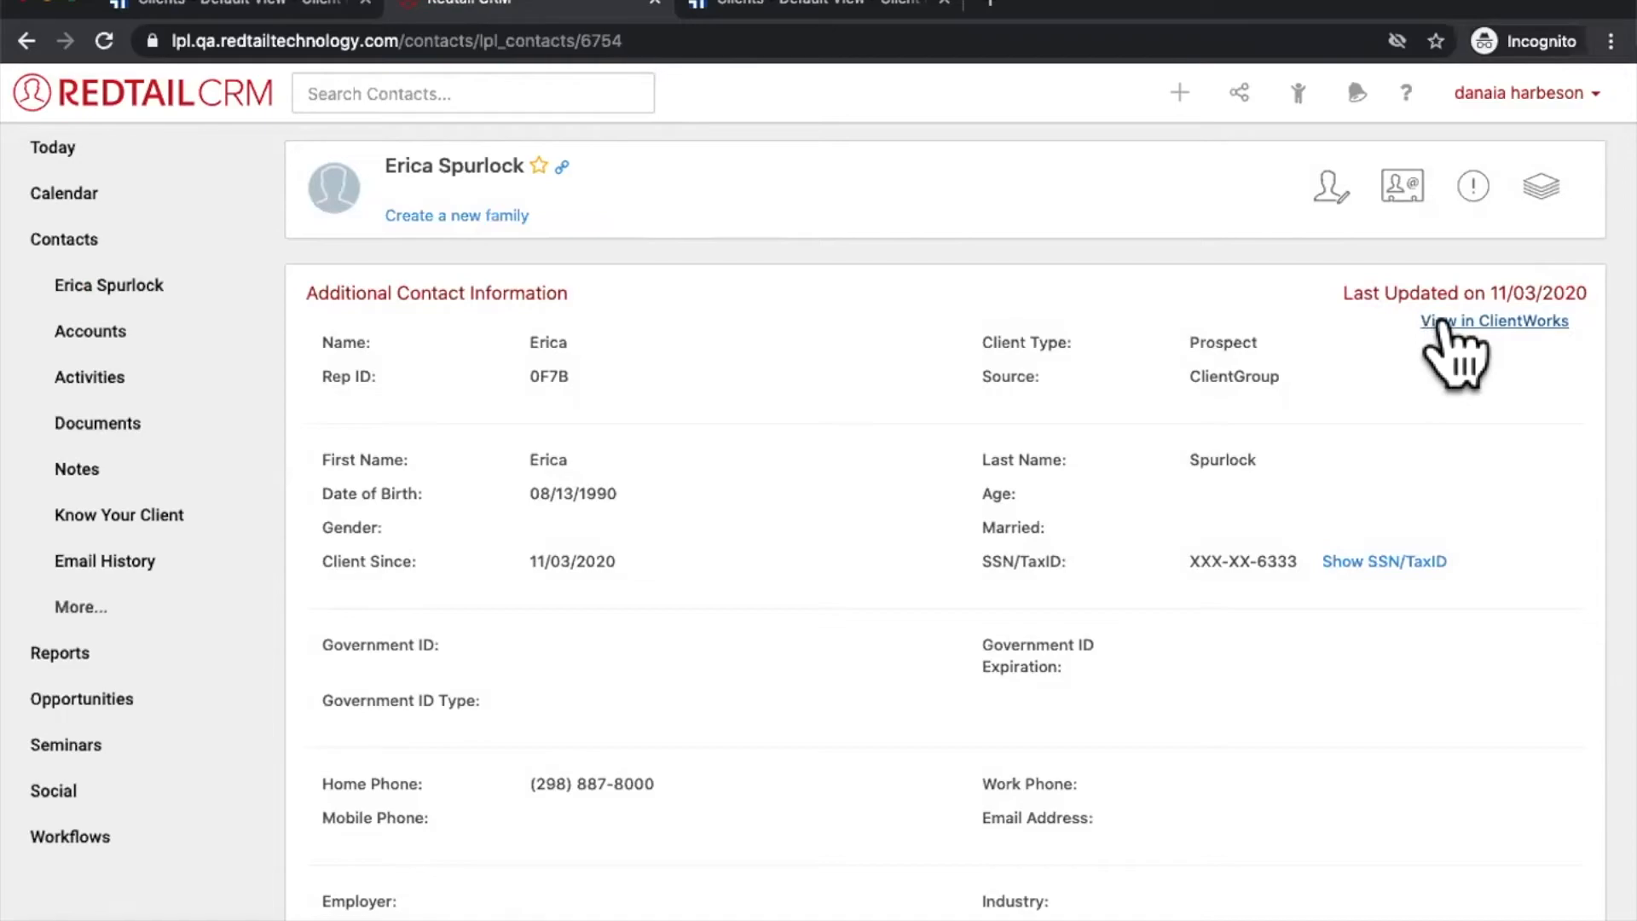
click(1441, 323)
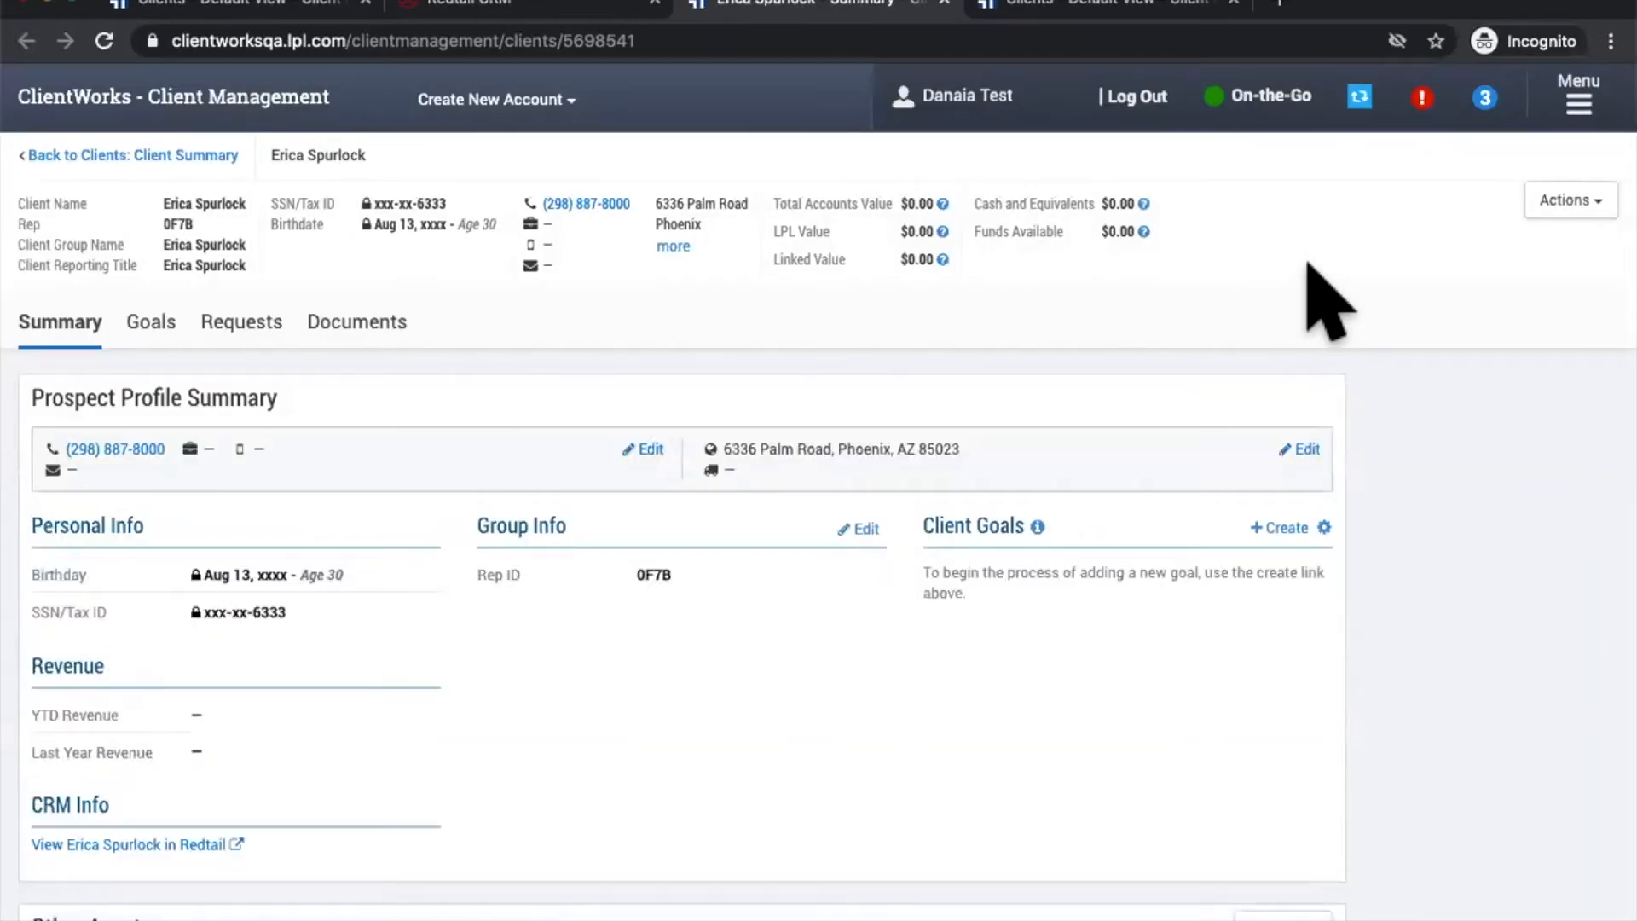
Step: Edit the Prospect Profile Summary, changing the ending digits of the client's home phone
drag(624, 209, 616, 202)
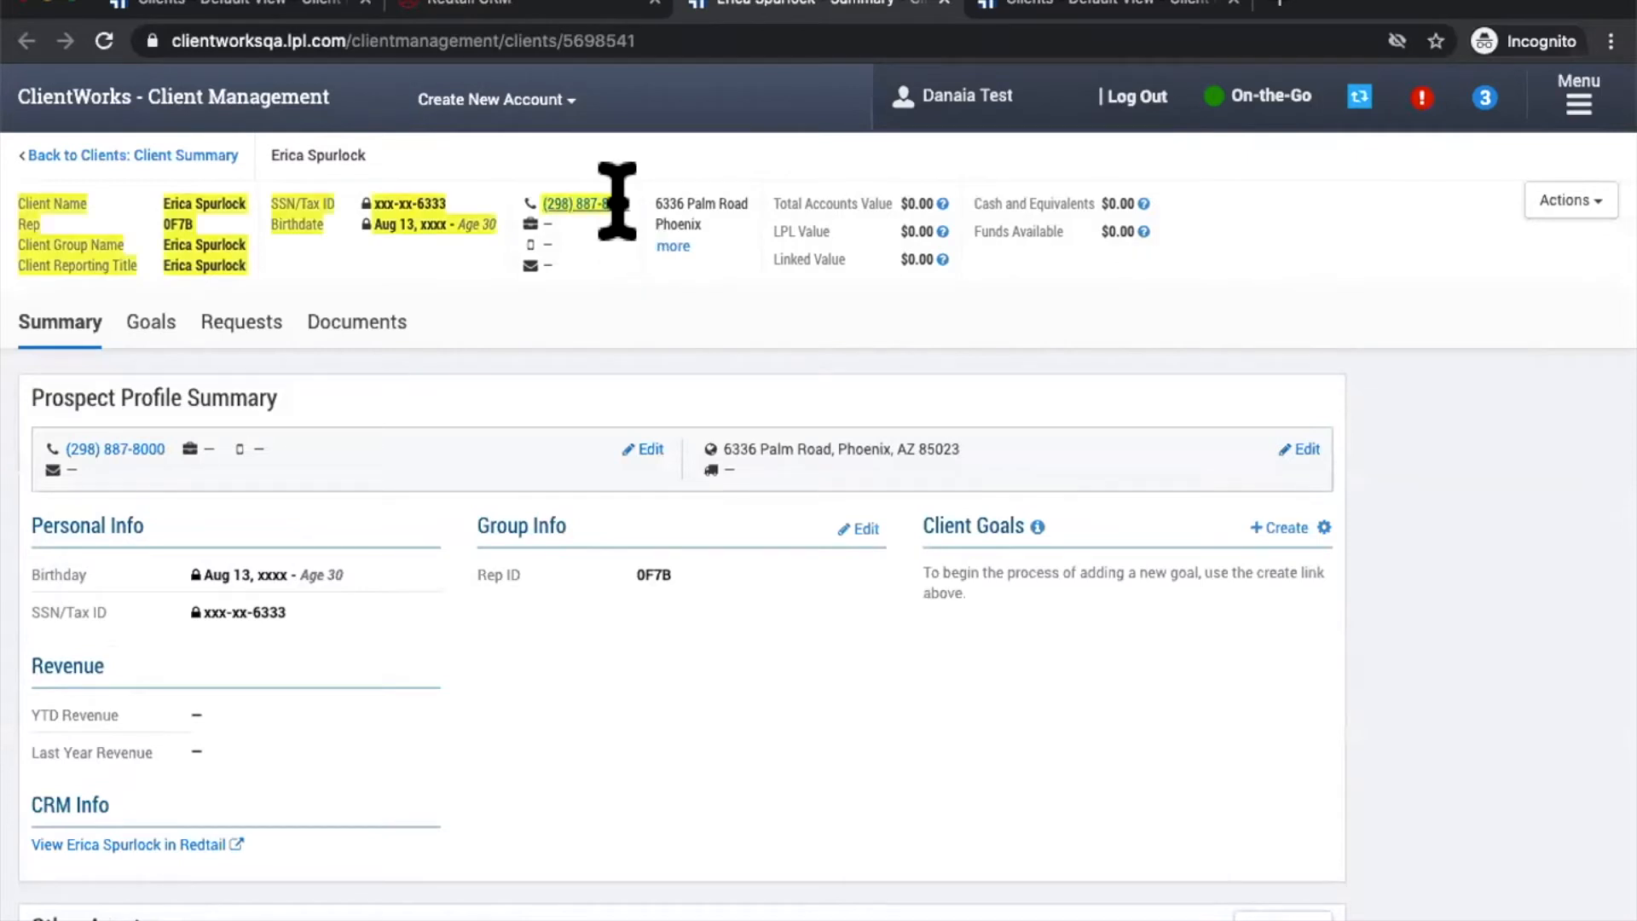
click(614, 220)
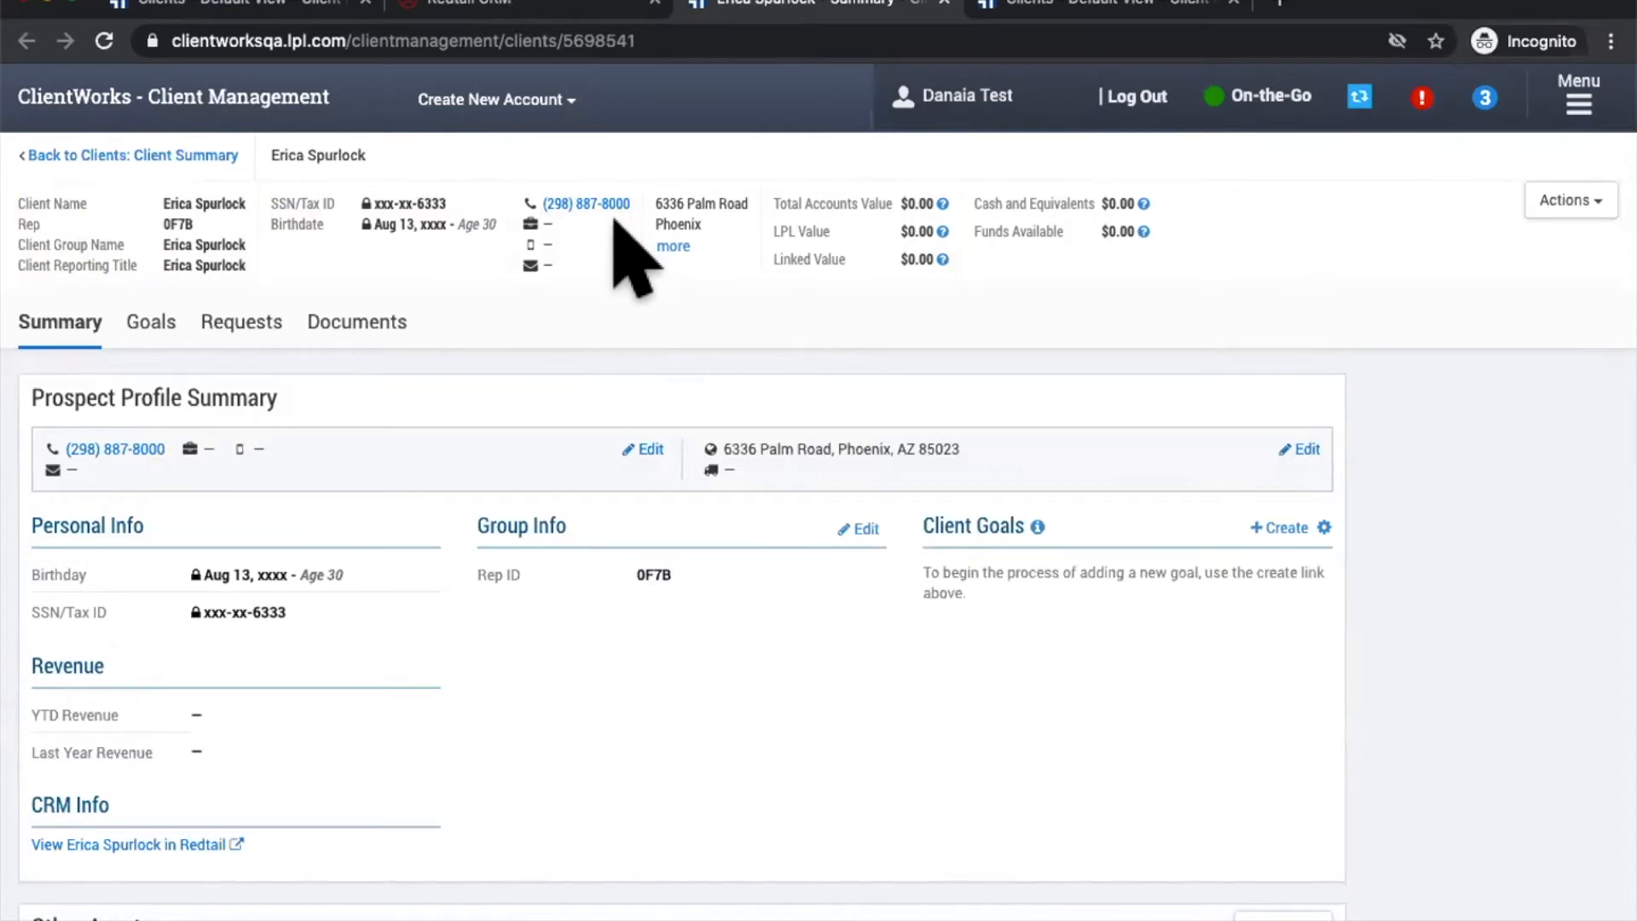
click(586, 204)
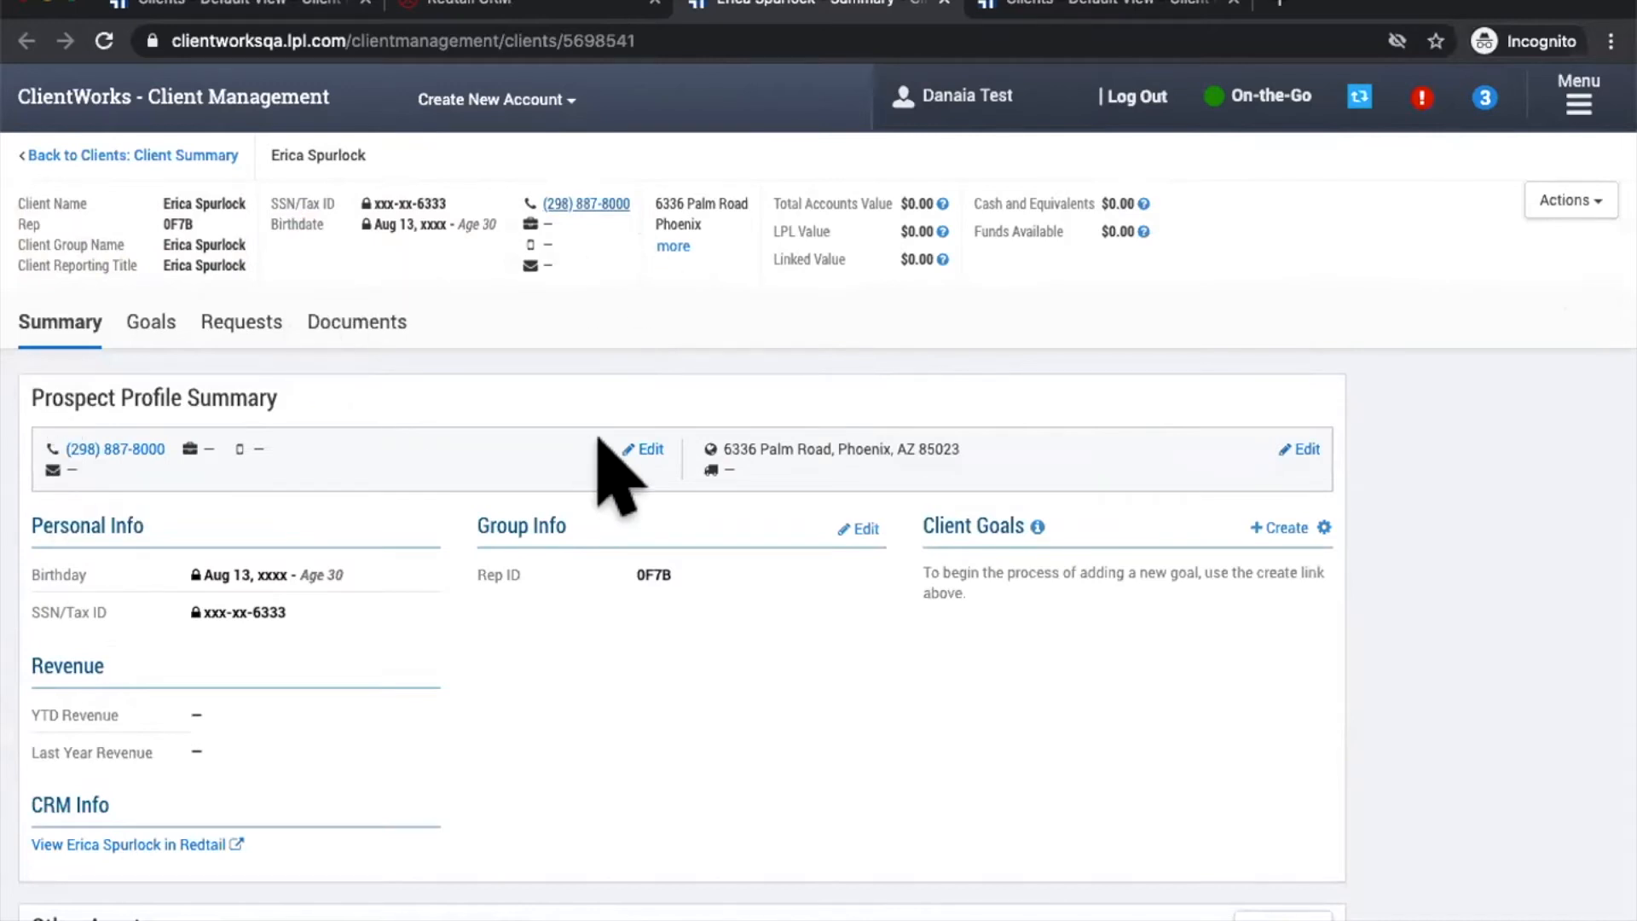
click(638, 450)
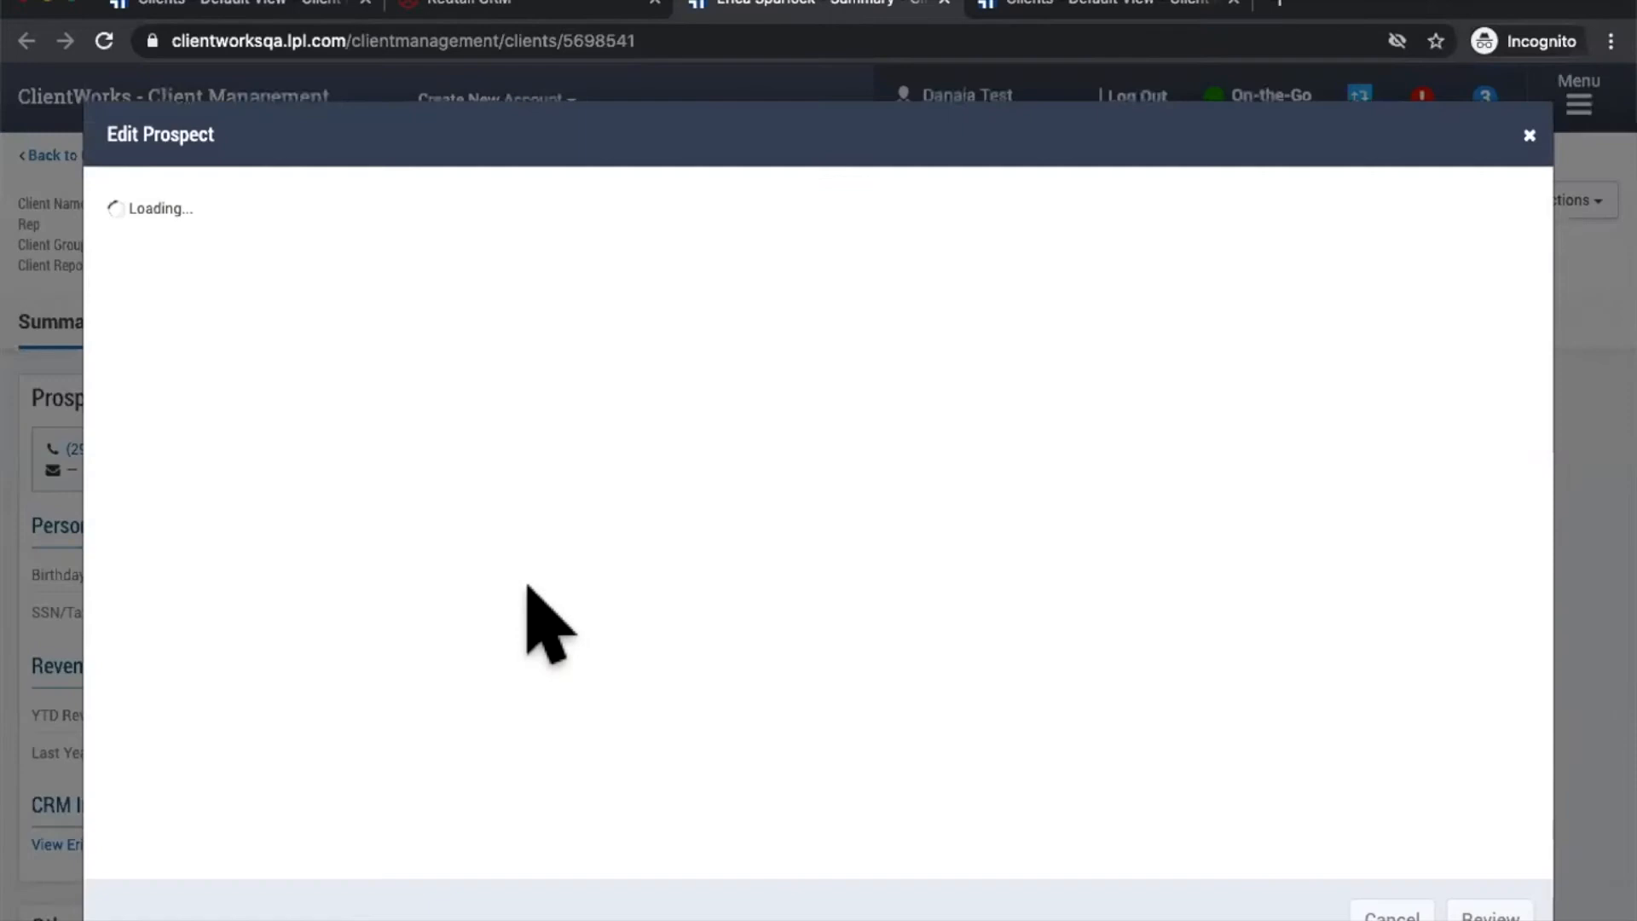
click(543, 598)
key(BackSpace)
key(BackSpace)
key(BackSpace)
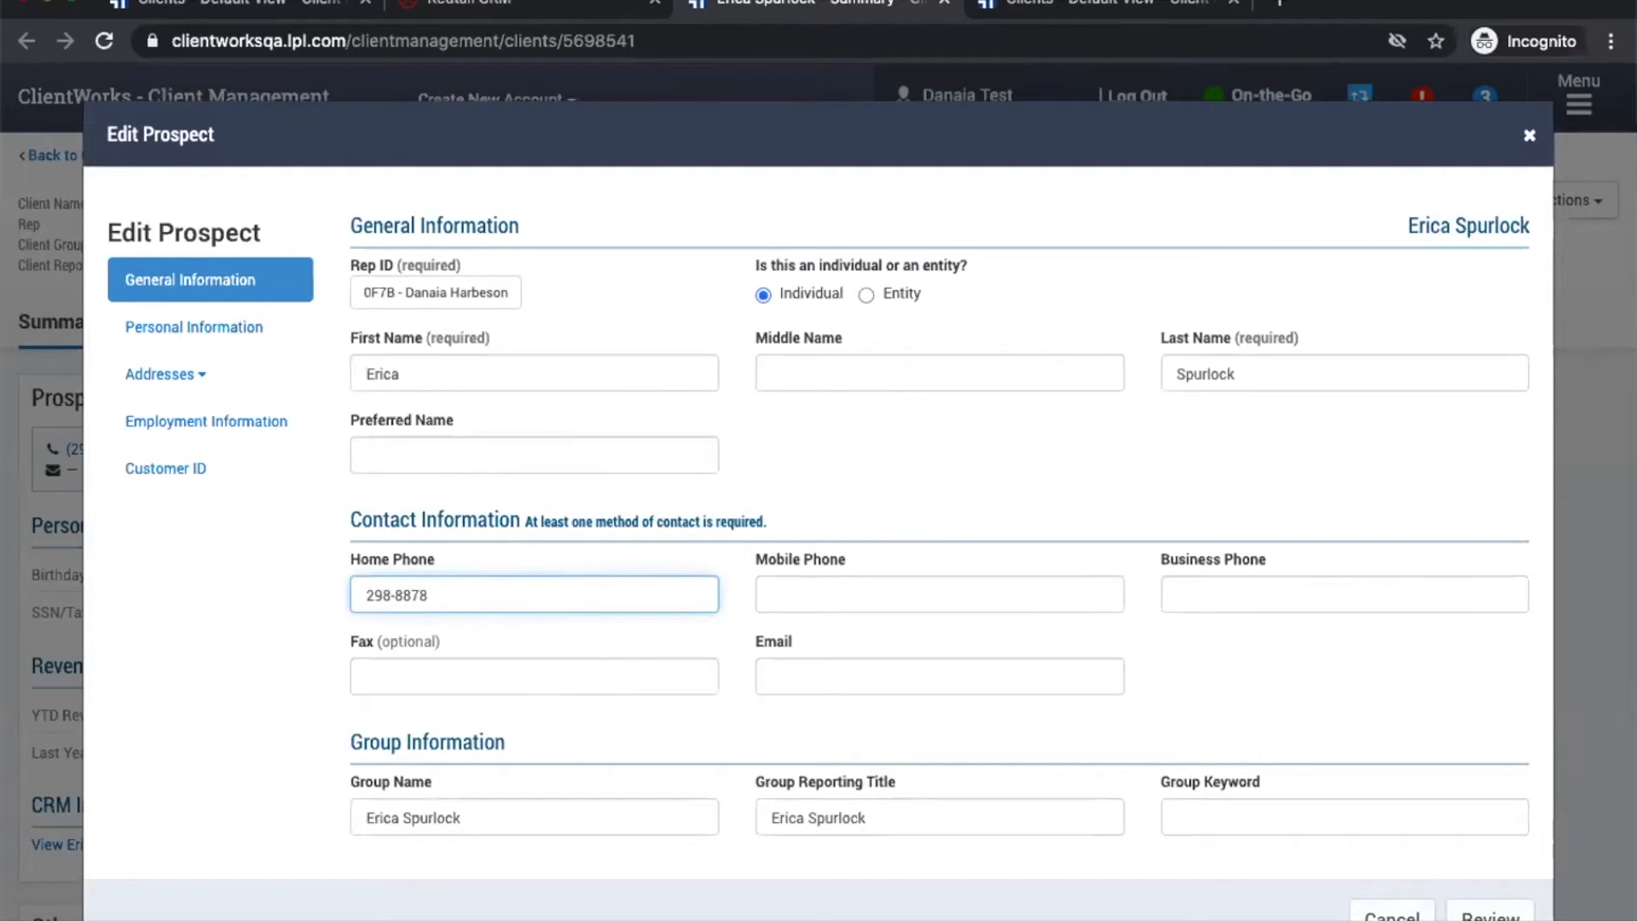
text(838)
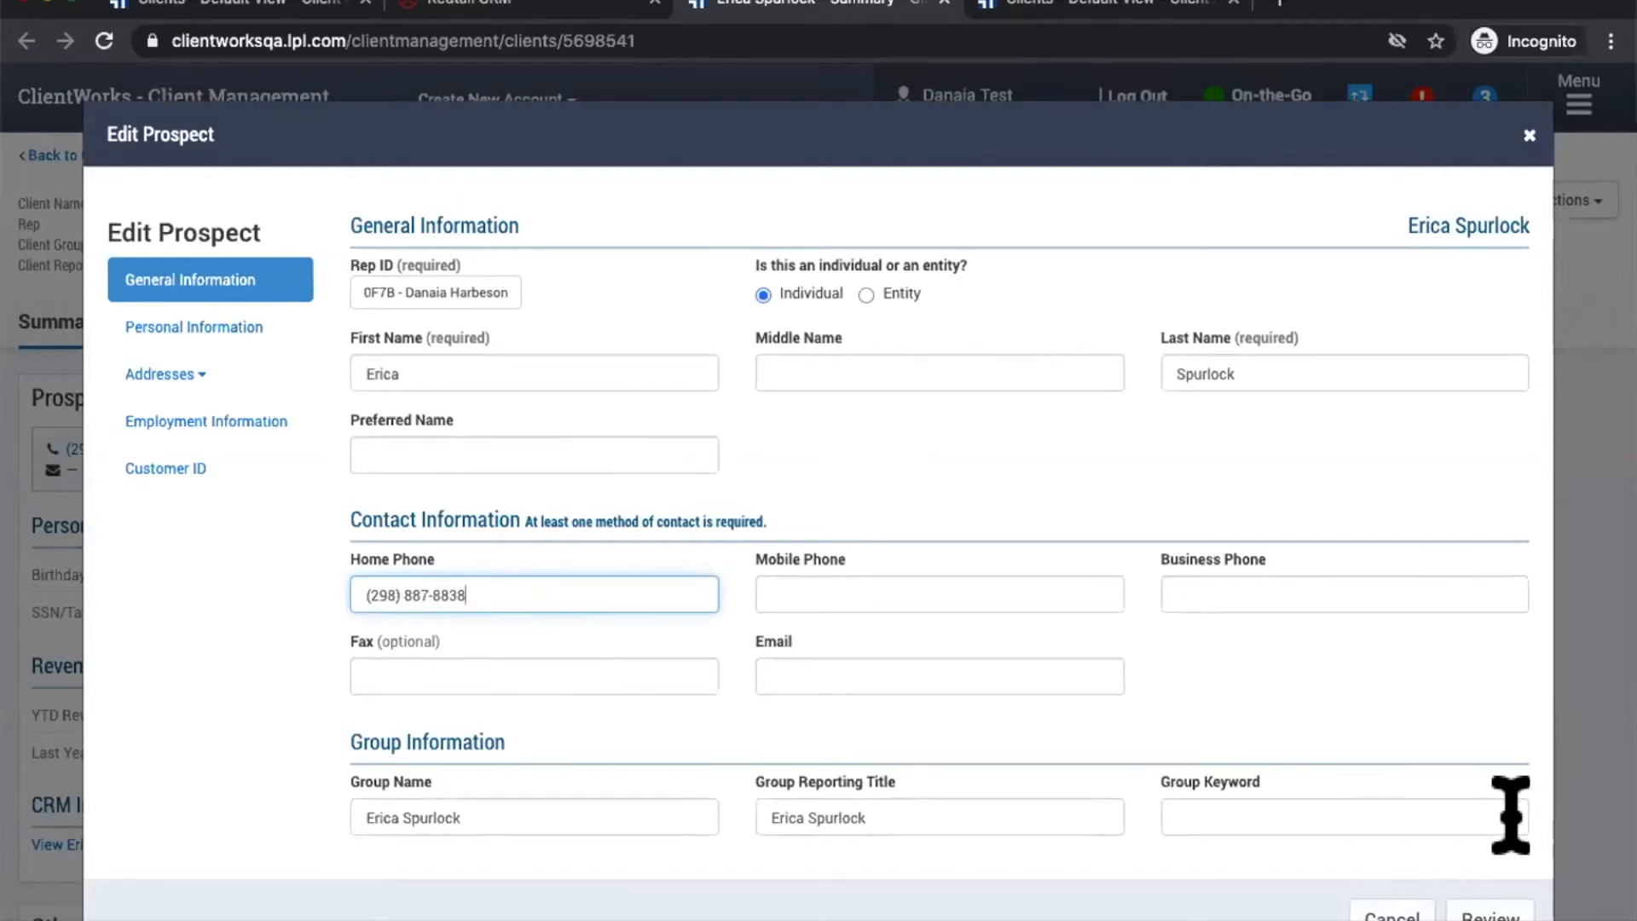
scroll(1440, 798, down, 1)
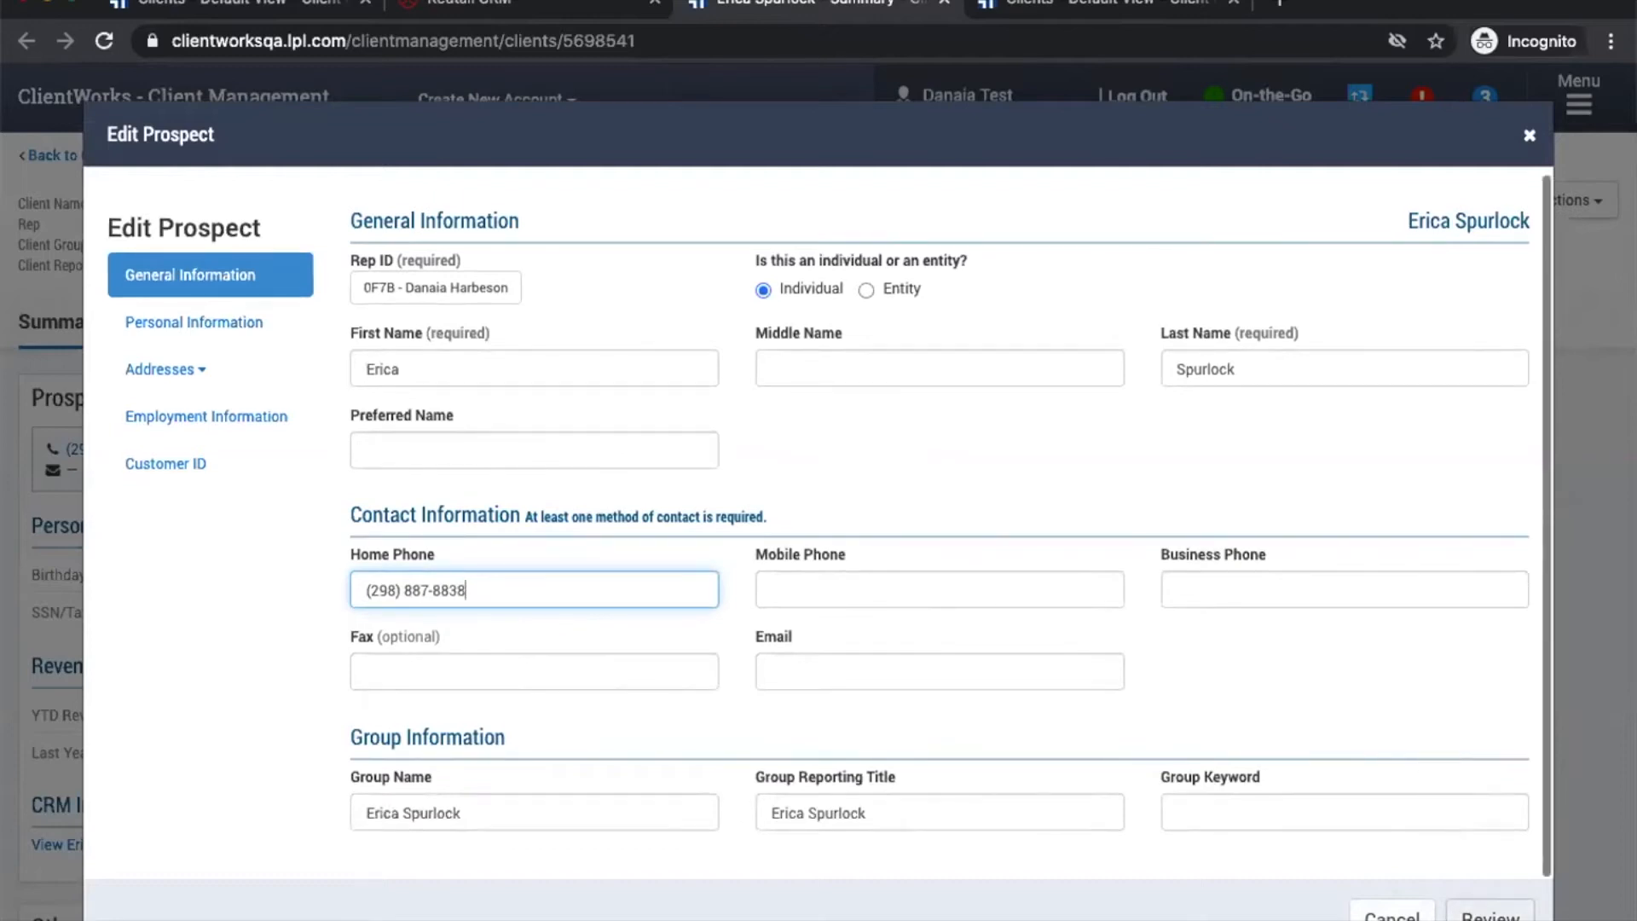
Step: Review and save the phone change, then reload the client's Redtail contact page
click(1491, 914)
click(1500, 914)
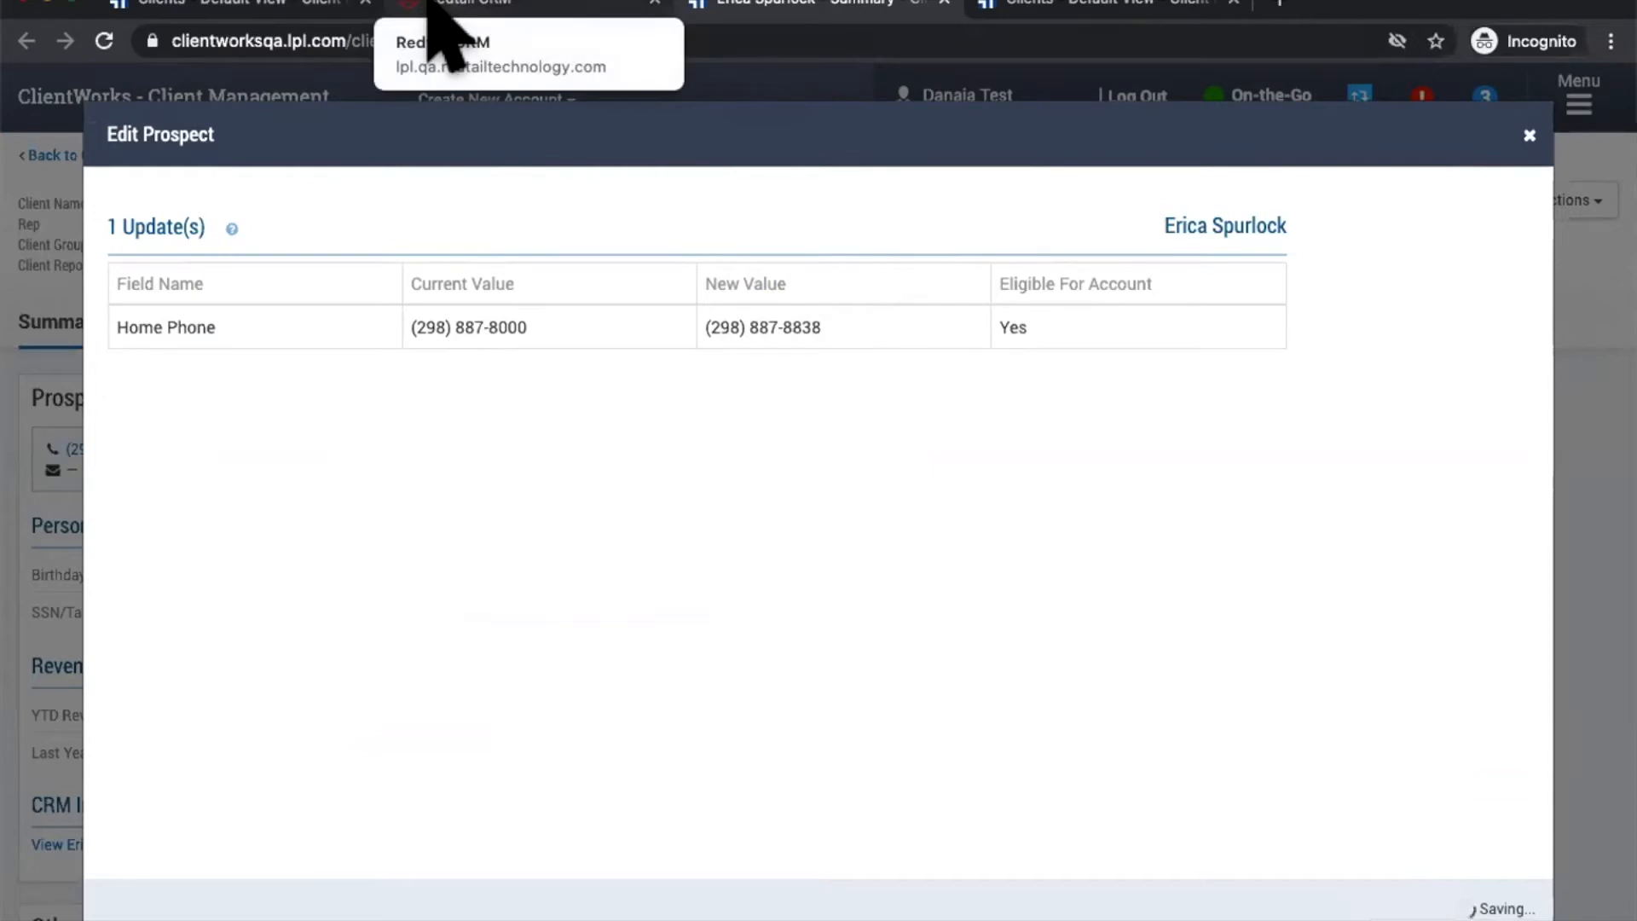
click(430, 6)
click(119, 285)
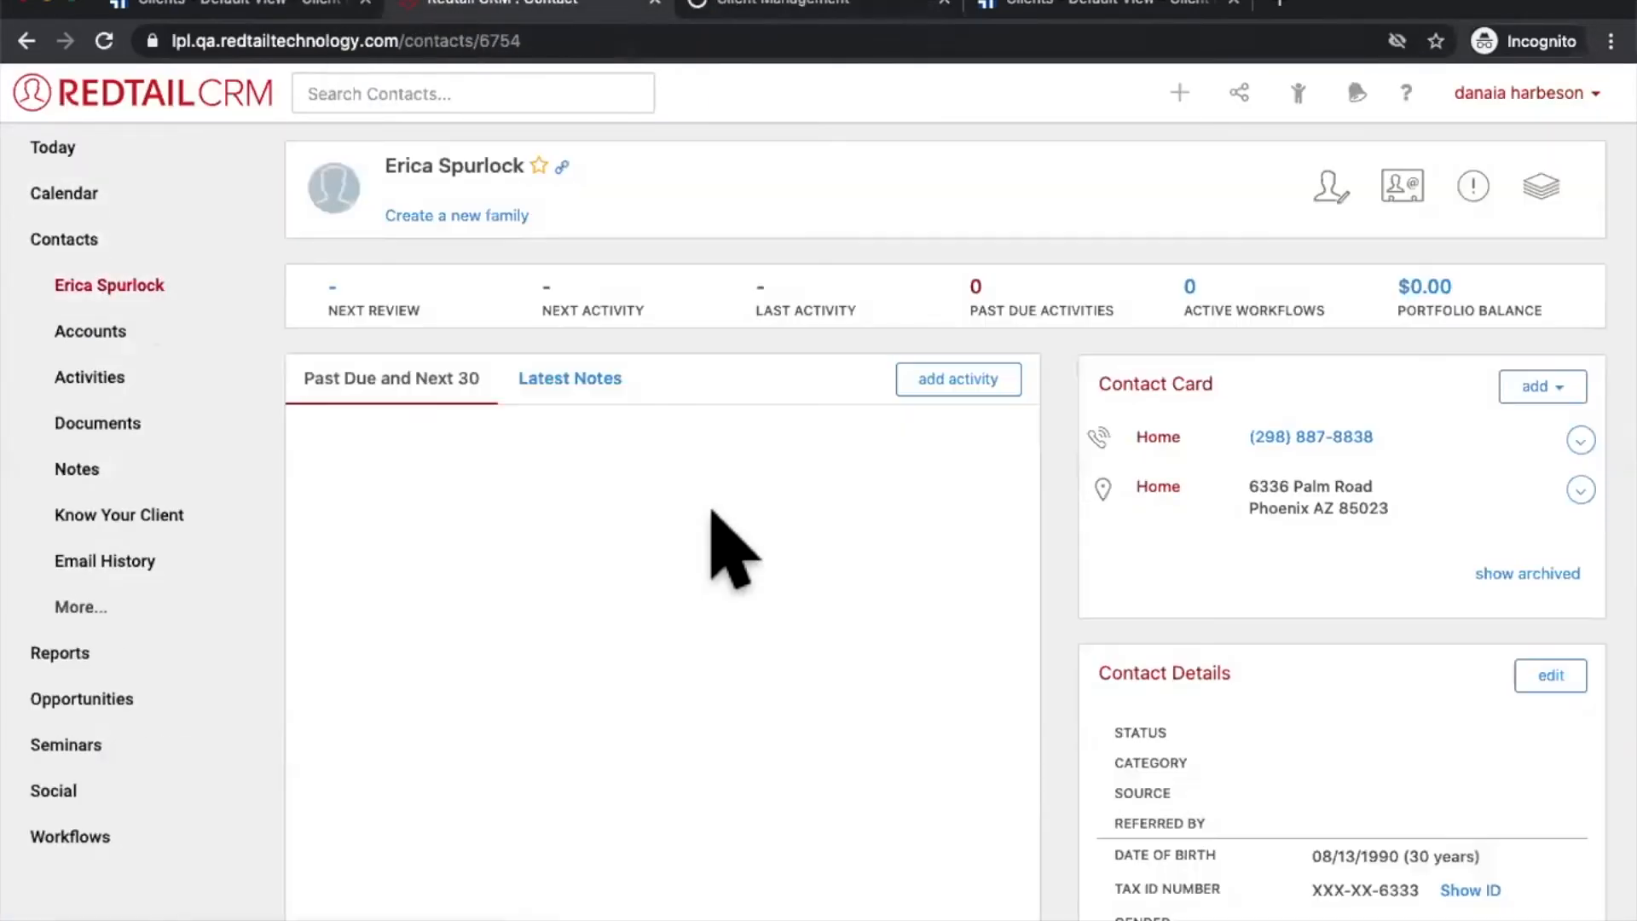
drag(1388, 422, 1082, 431)
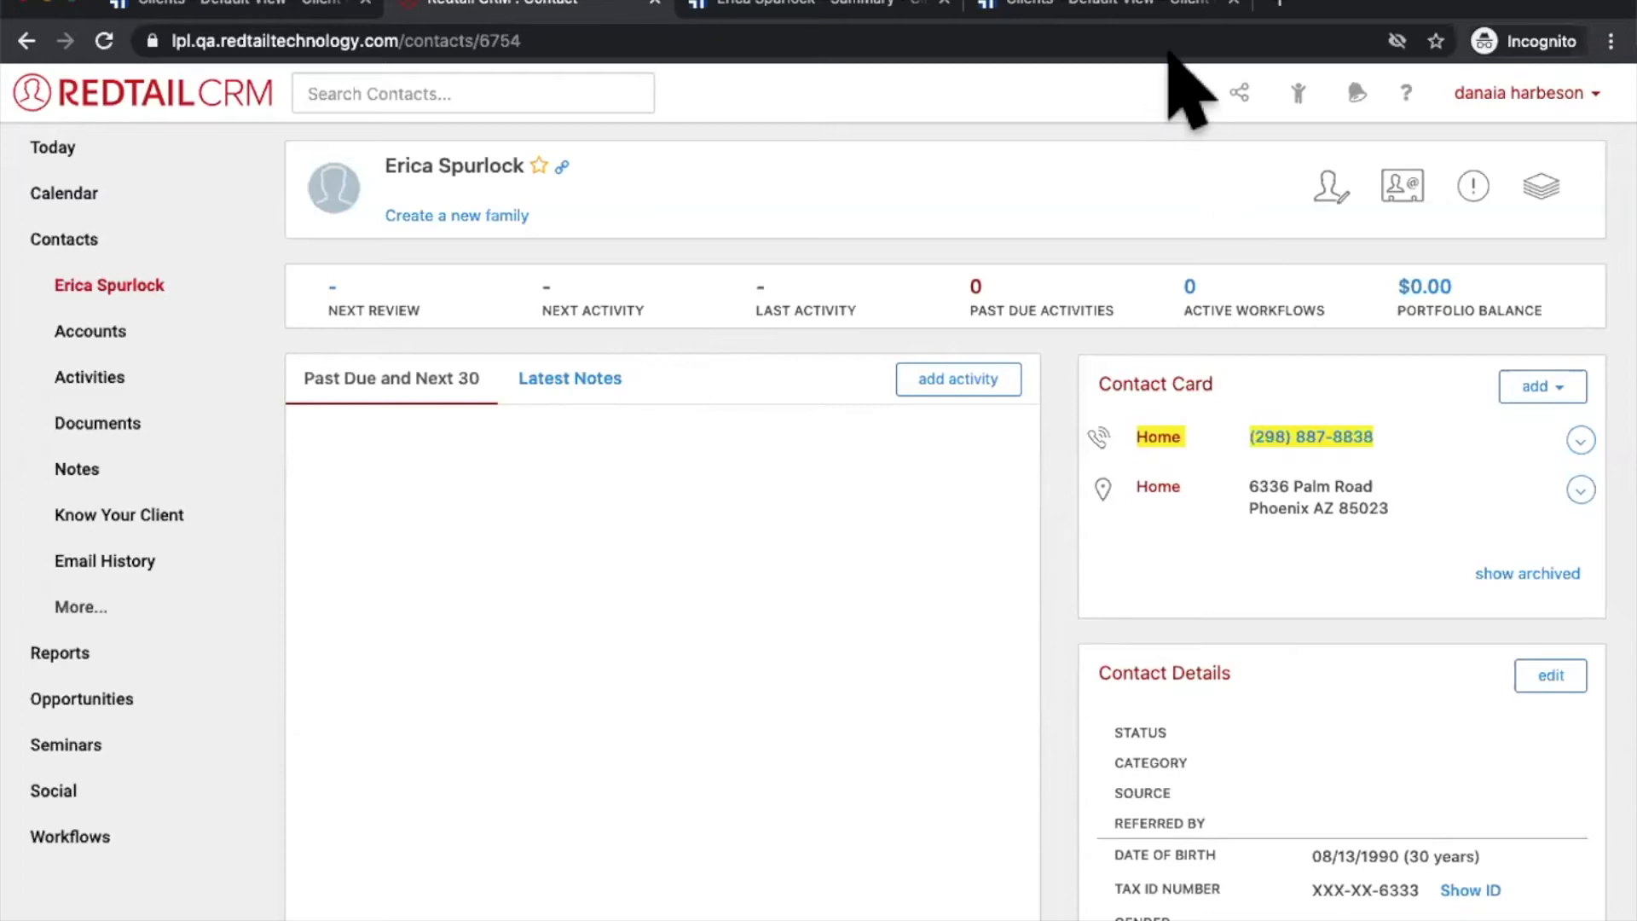
Step: Start a new individual contact in Redtail and enter the person's first and last name
click(1180, 92)
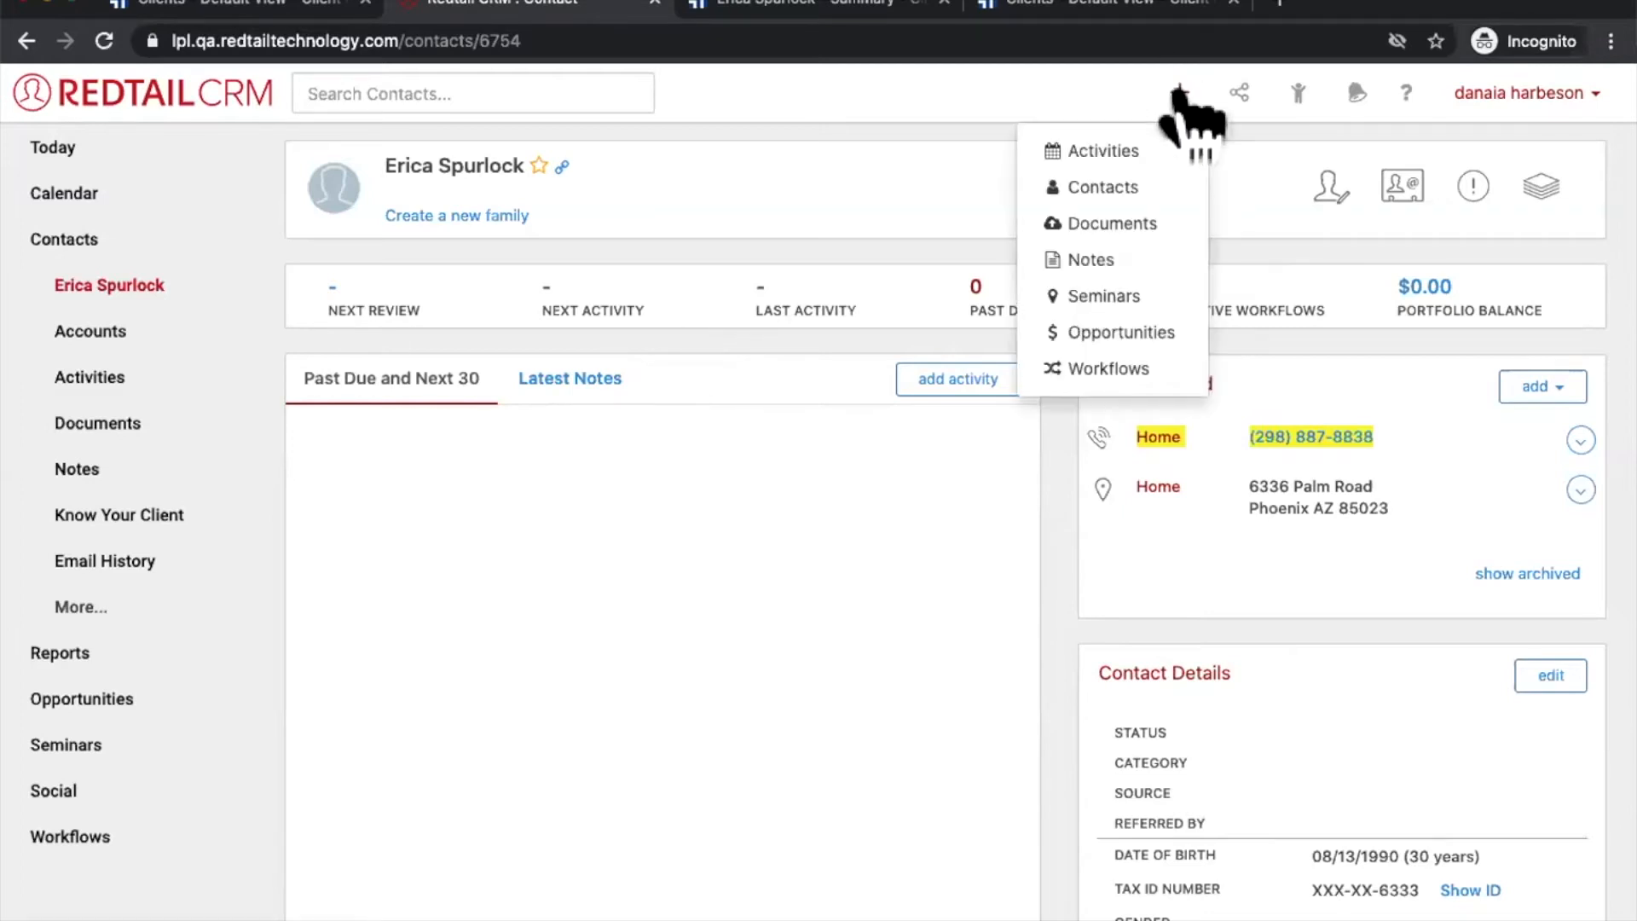
click(1132, 180)
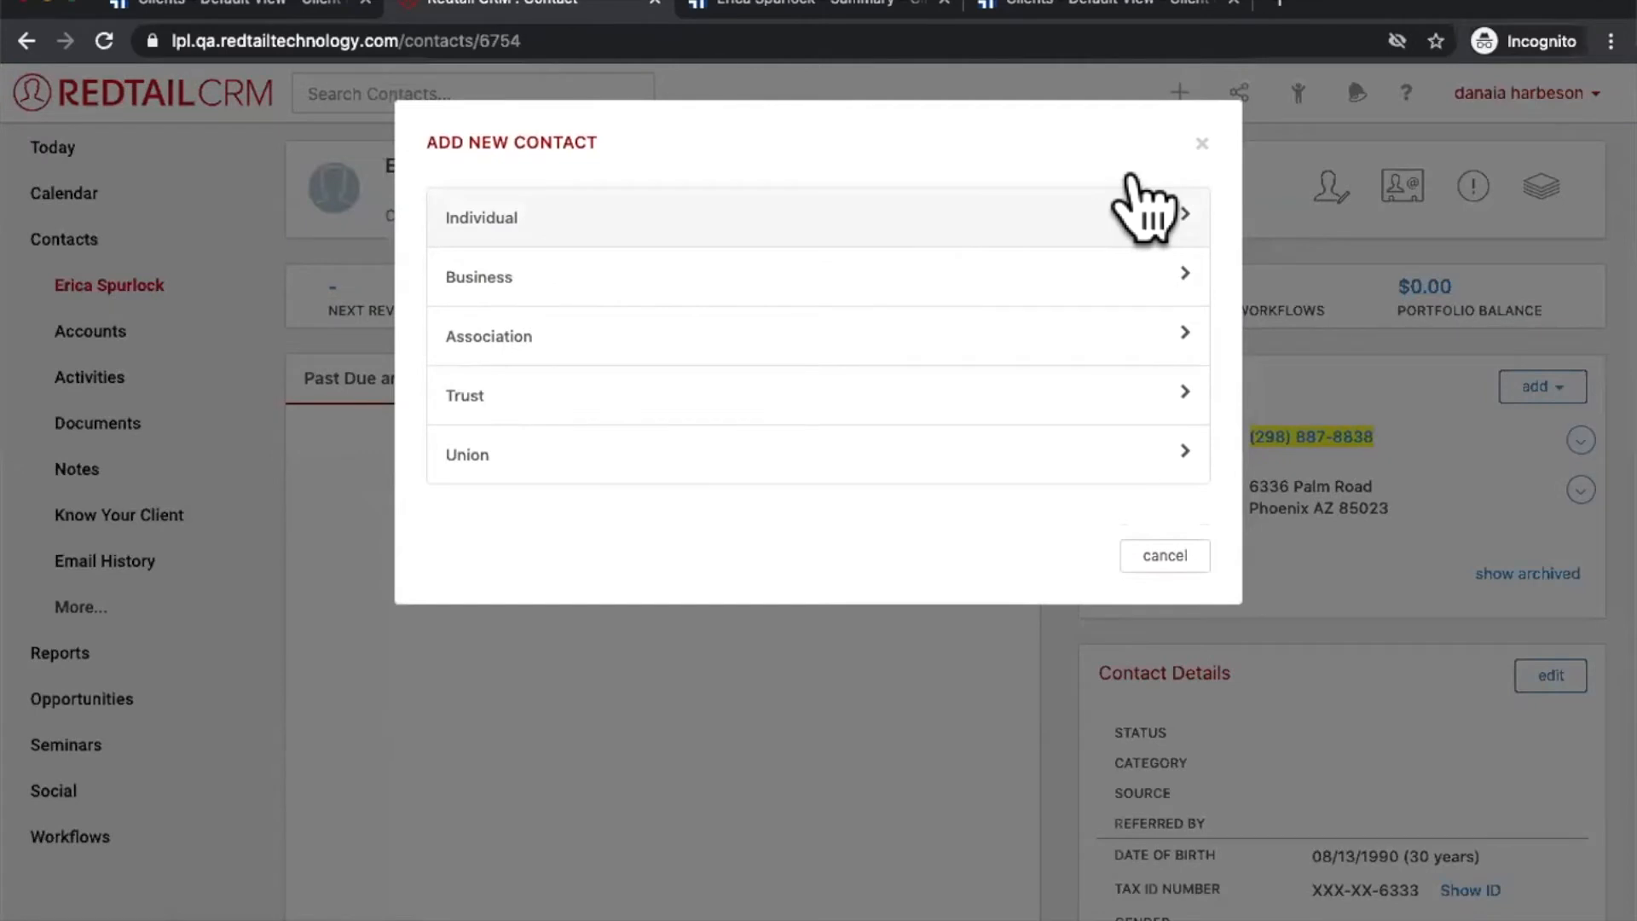
click(1113, 218)
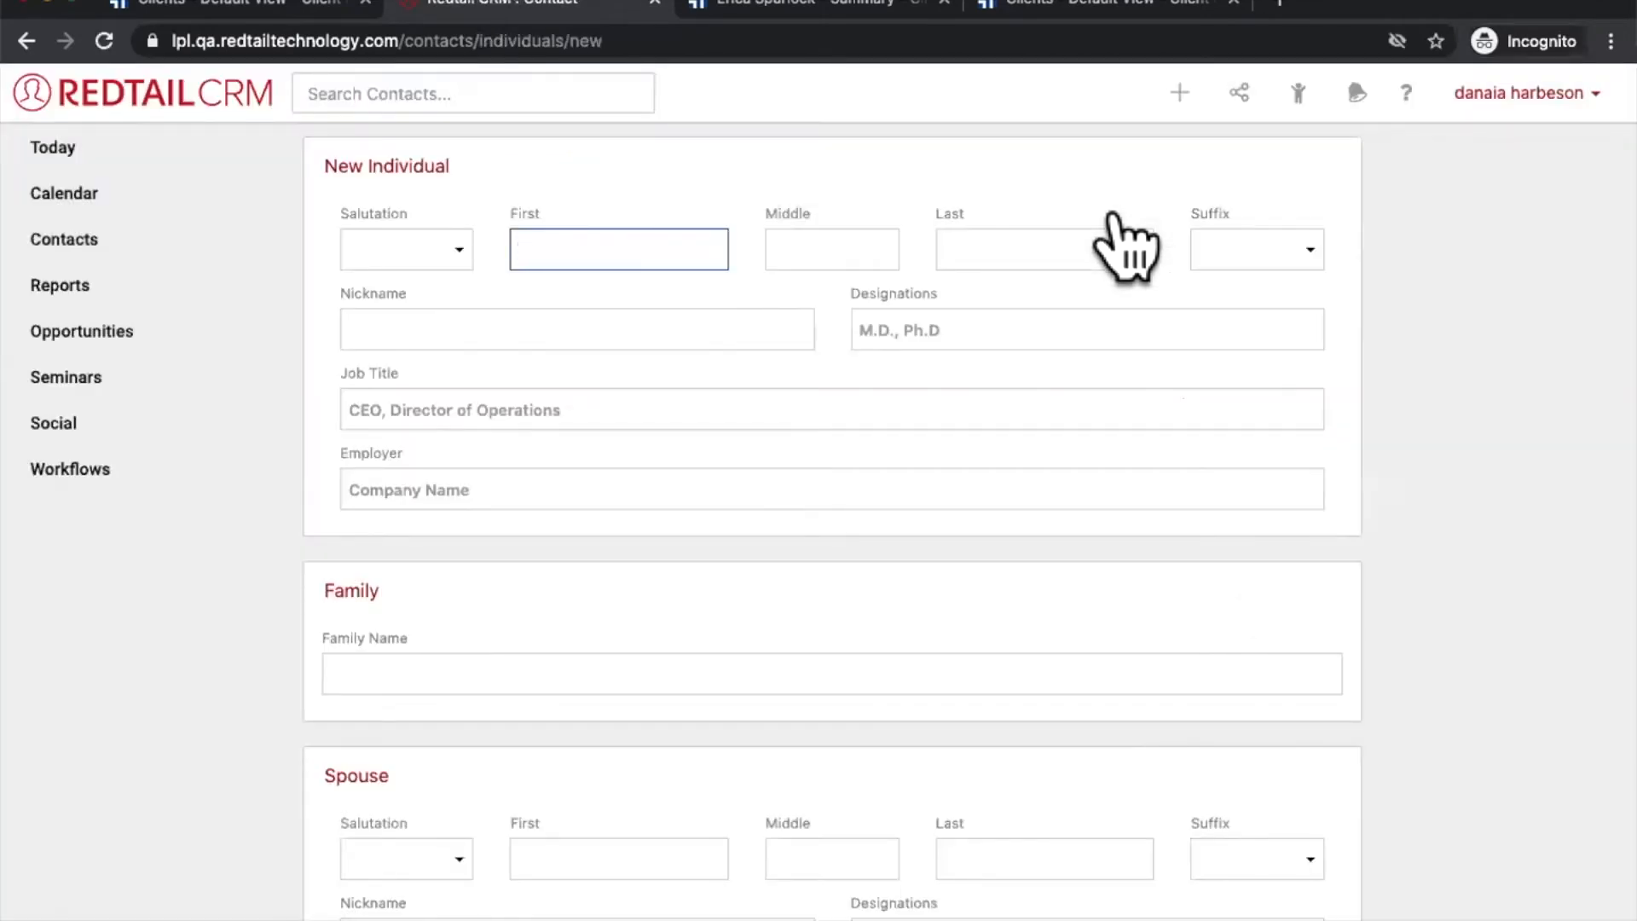
click(585, 254)
text(MIca)
key(BackSpace)
key(BackSpace)
key(BackSpace)
text(ich)
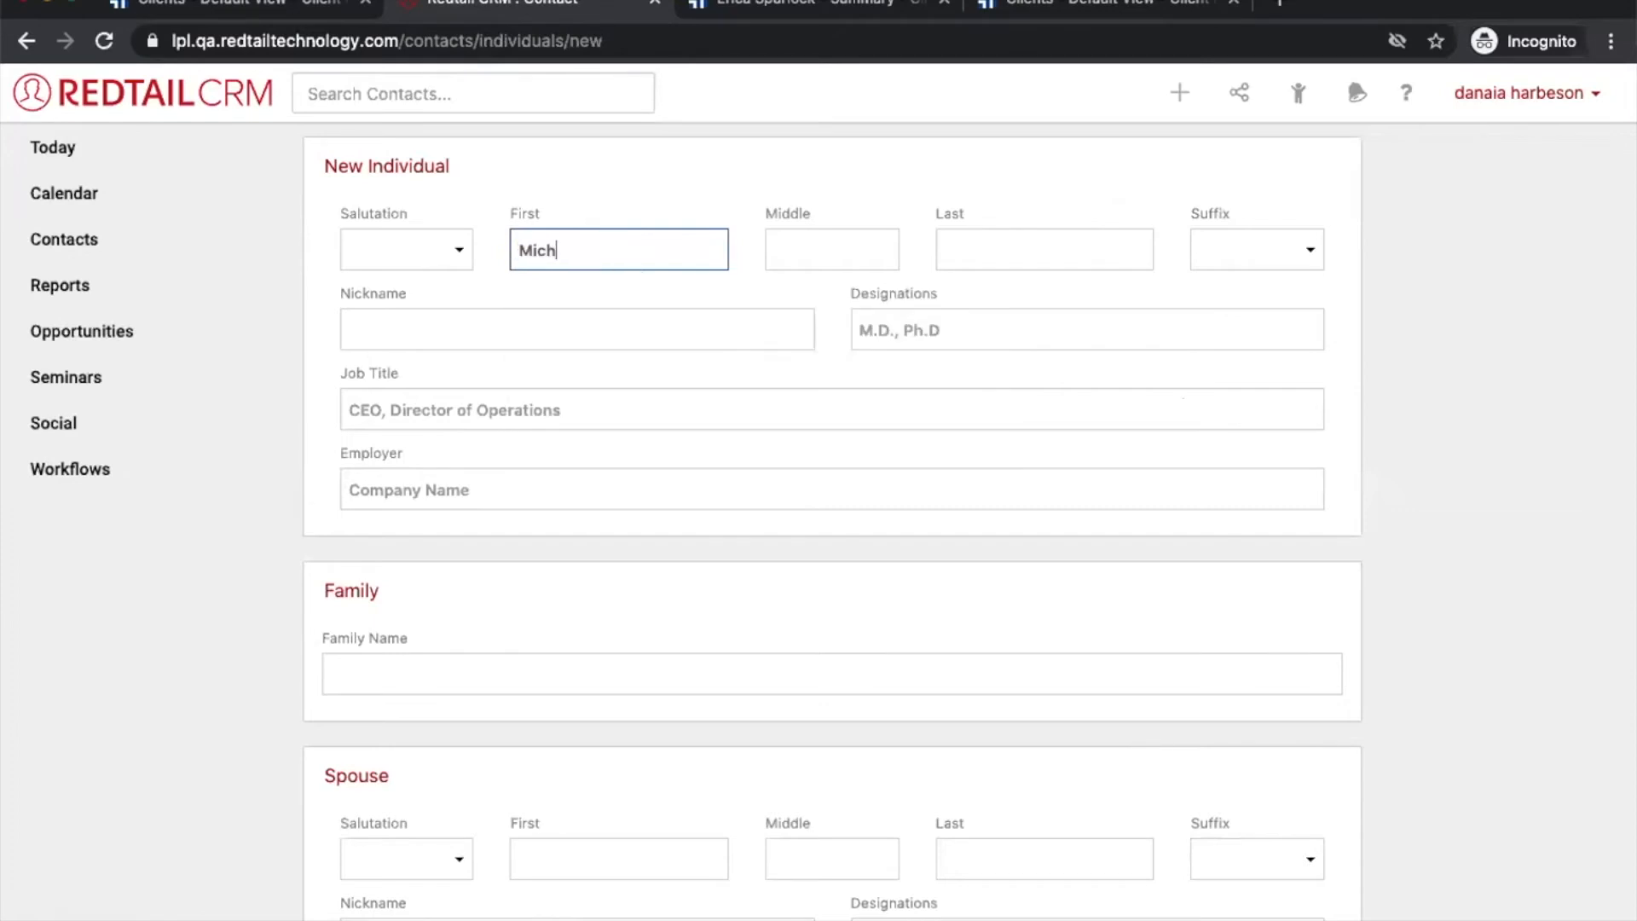
text(eal Sca)
key(BackSpace)
key(BackSpace)
key(BackSpace)
key(BackSpace)
key(Tab)
key(Tab)
text(Scott)
key(Tab)
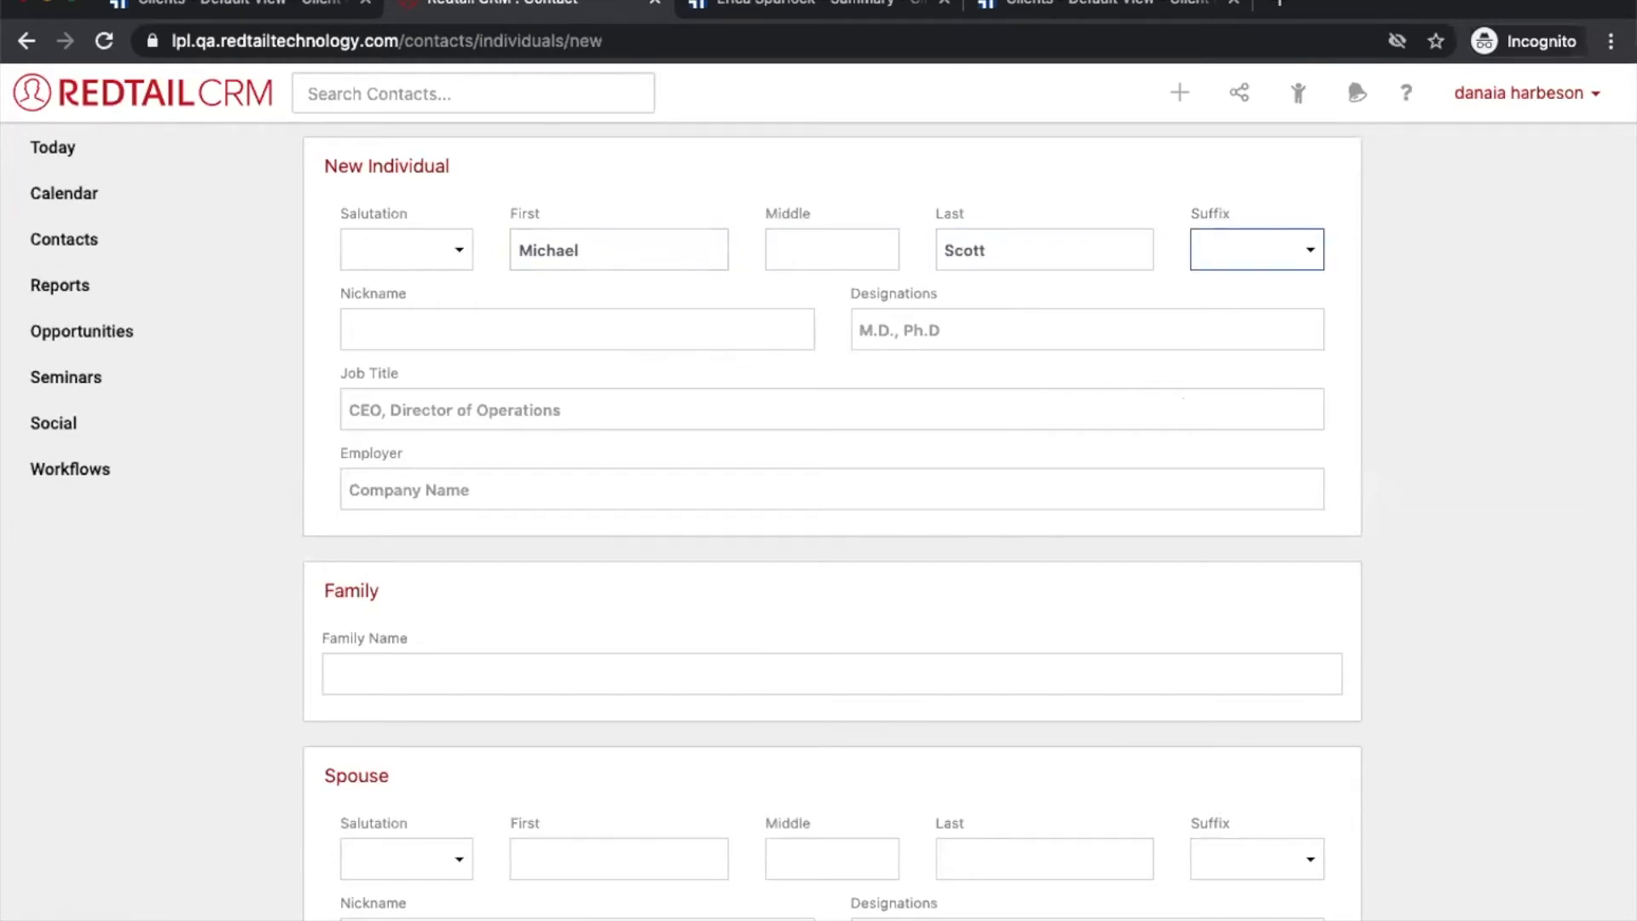
Step: Add a Home phone number to the new contact and save it
scroll(573, 318, down, 3)
scroll(566, 347, down, 8)
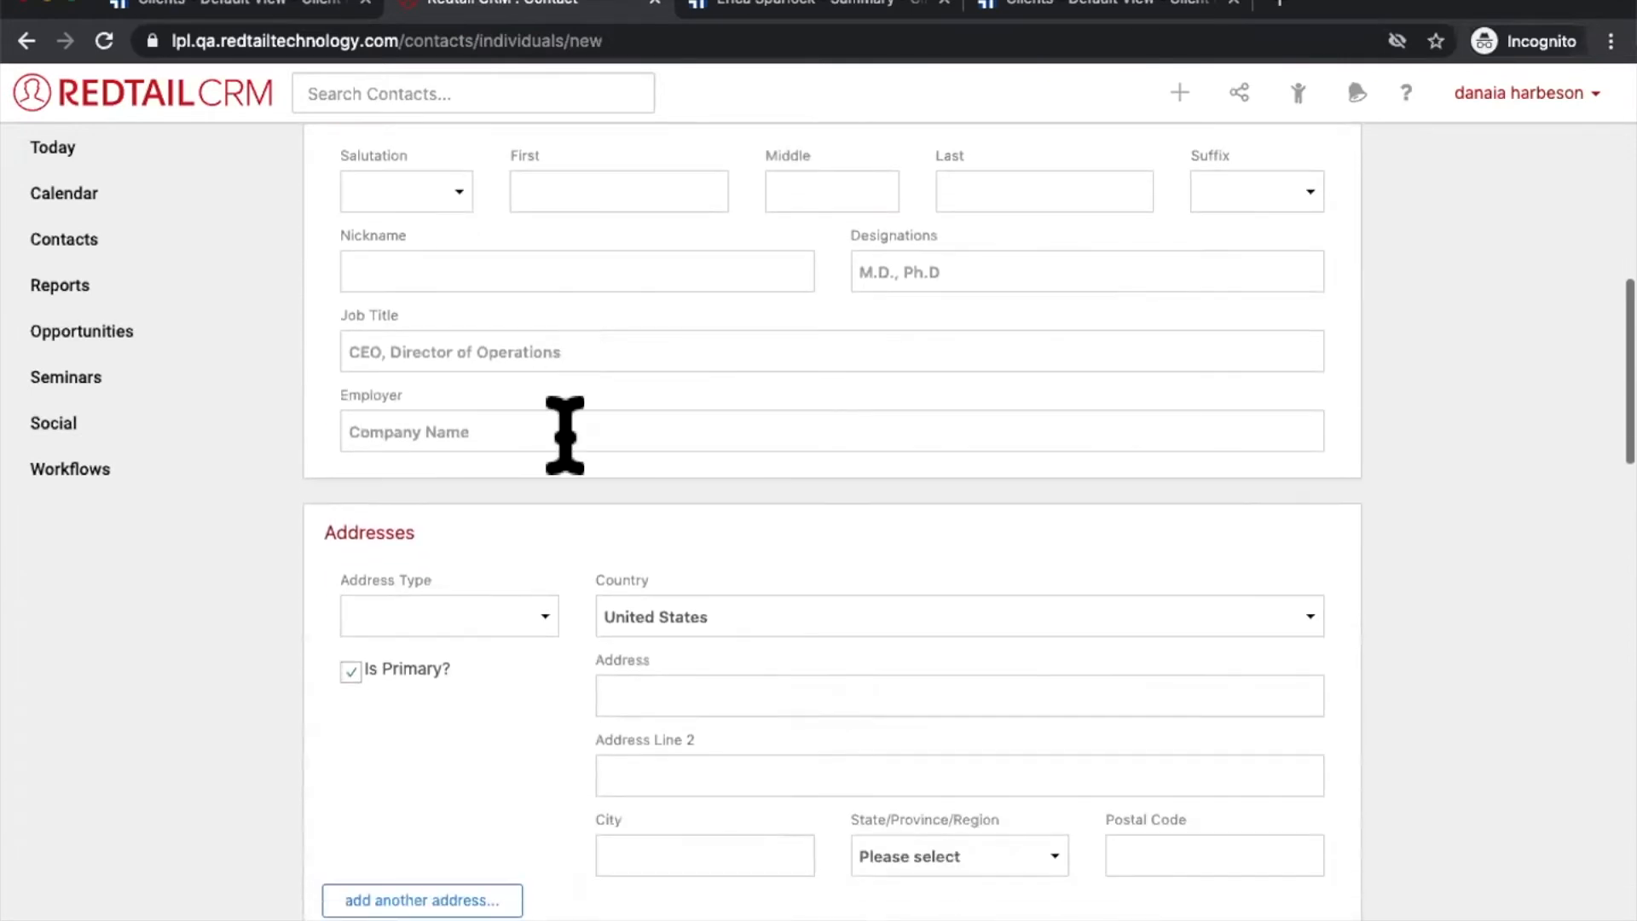
scroll(563, 529, down, 2)
click(488, 733)
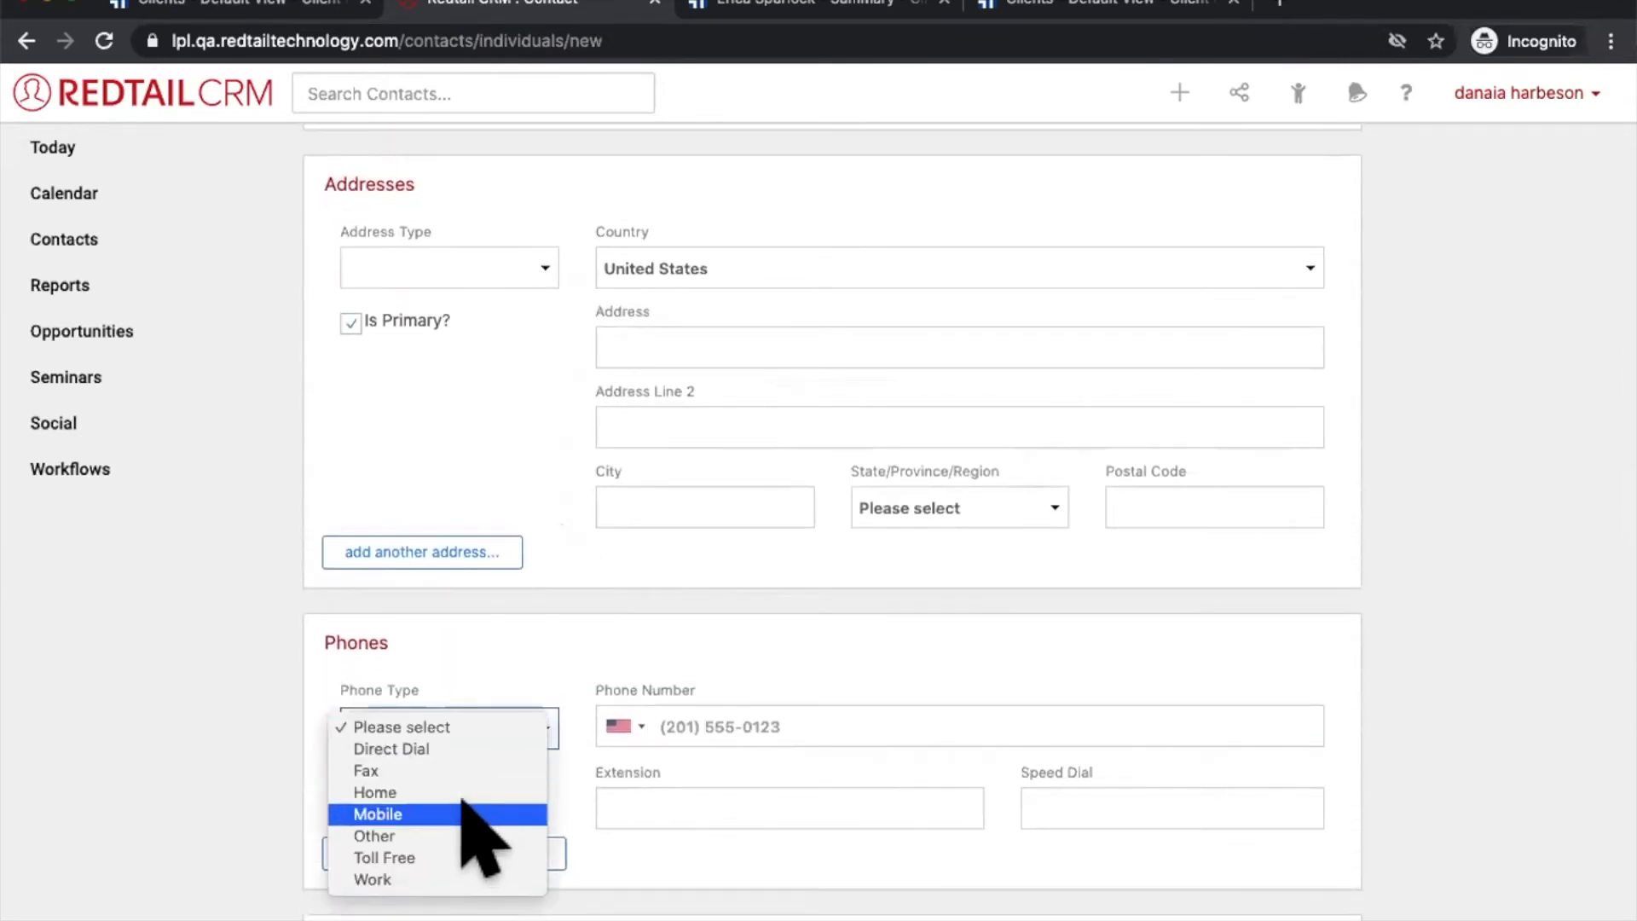
click(468, 792)
click(716, 725)
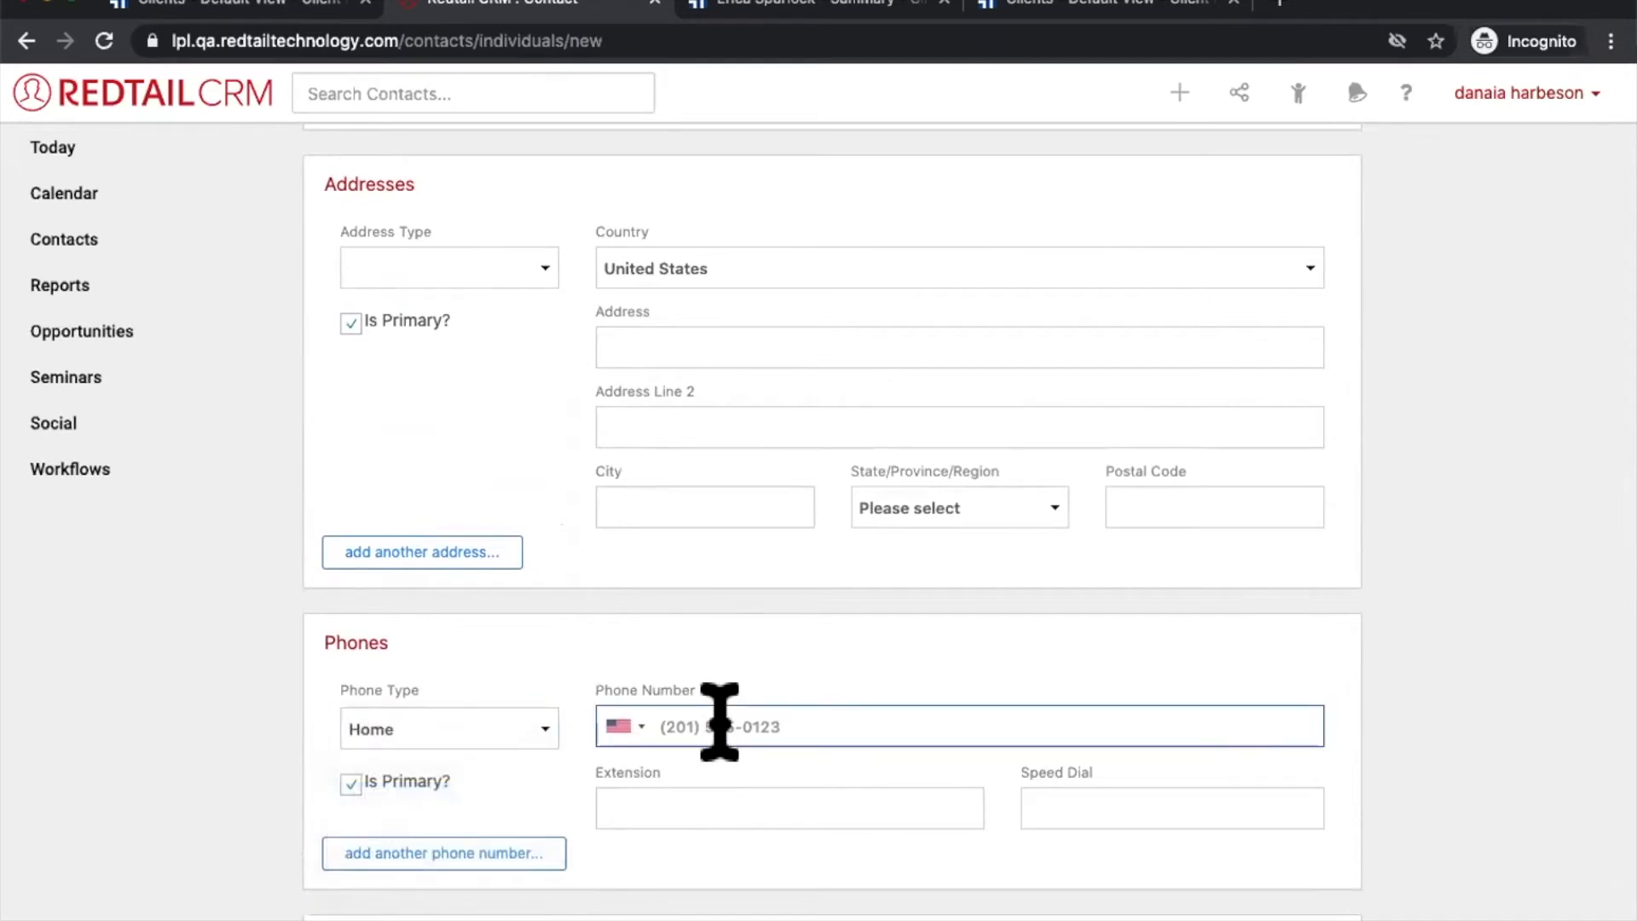
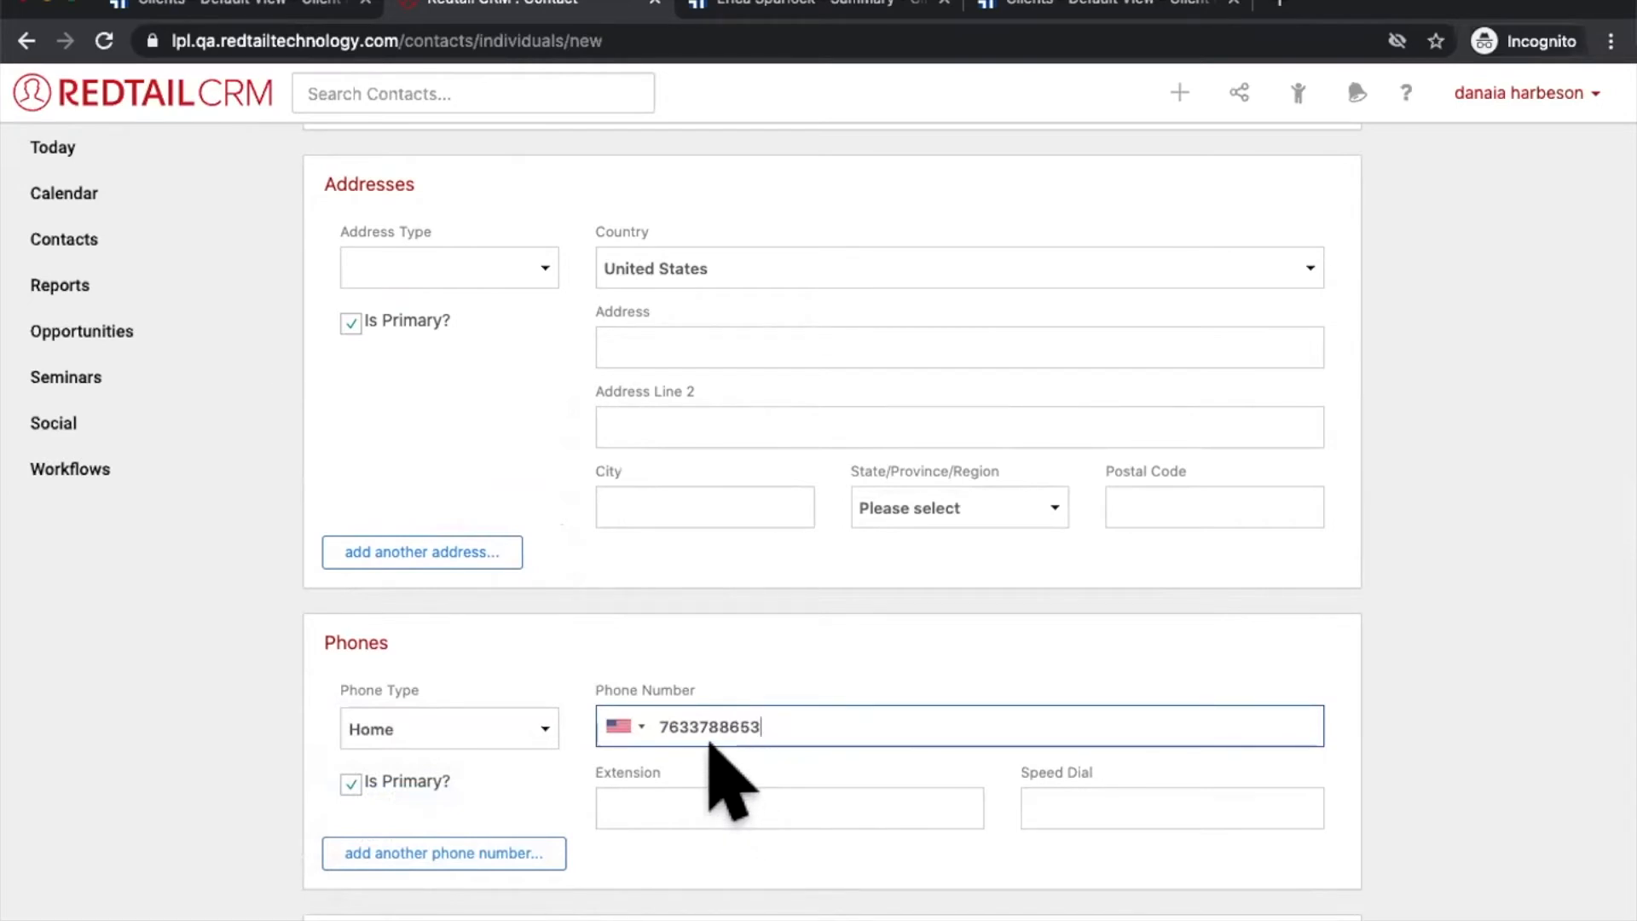
scroll(782, 742, down, 20)
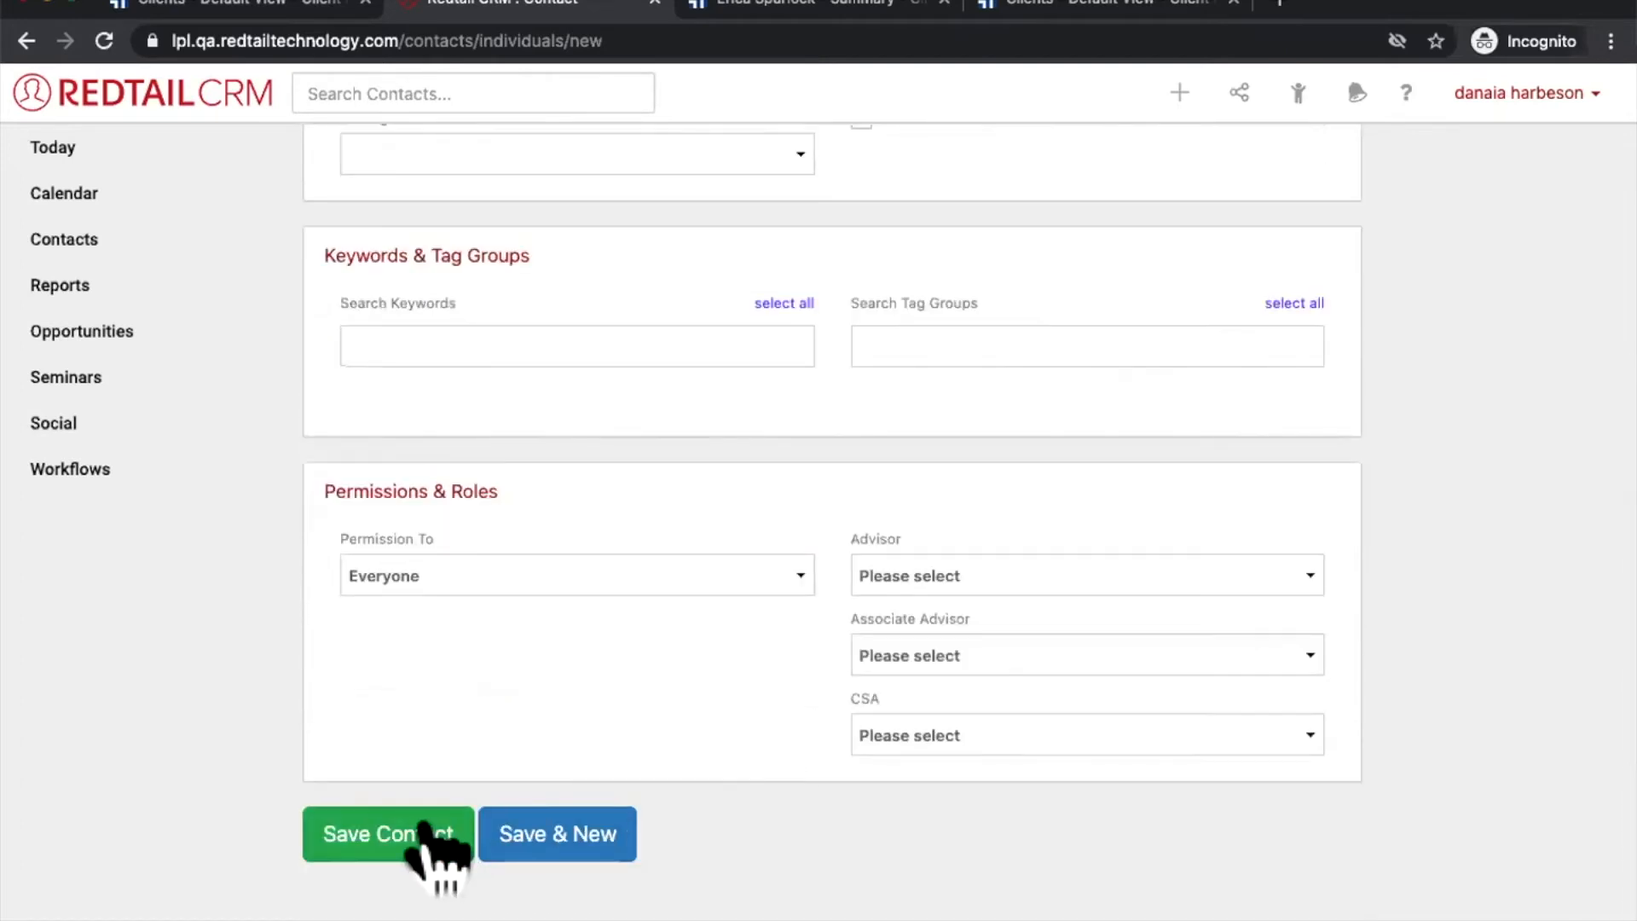
click(424, 825)
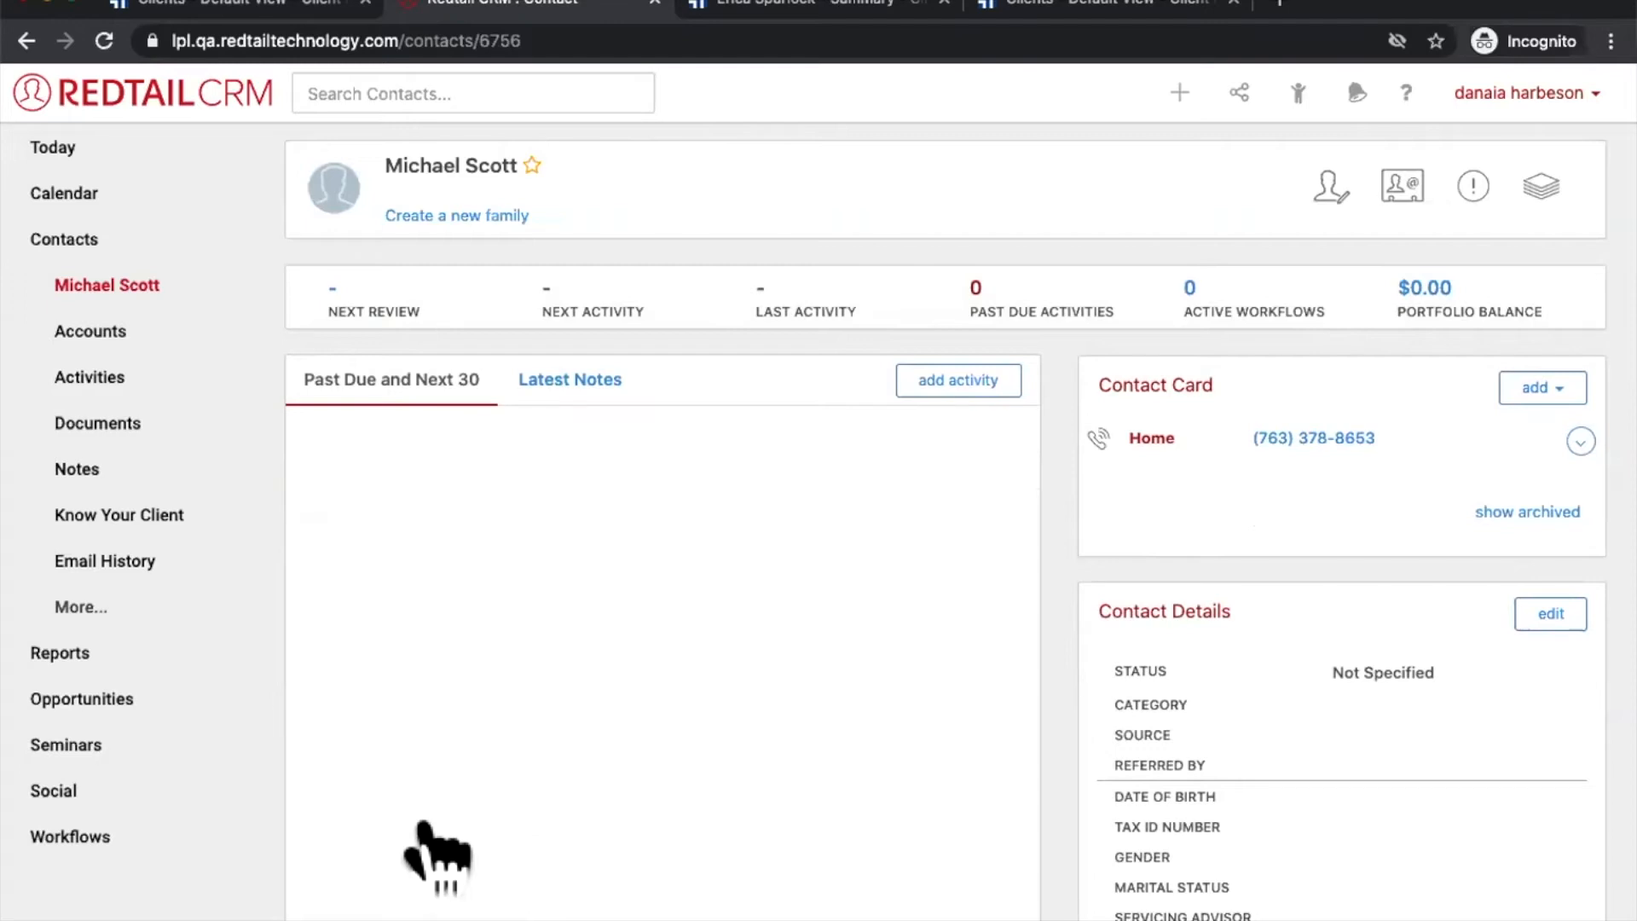
Step: Open the LPL ClientWorks integration for the new contact from Redtail's integrations list
click(1239, 92)
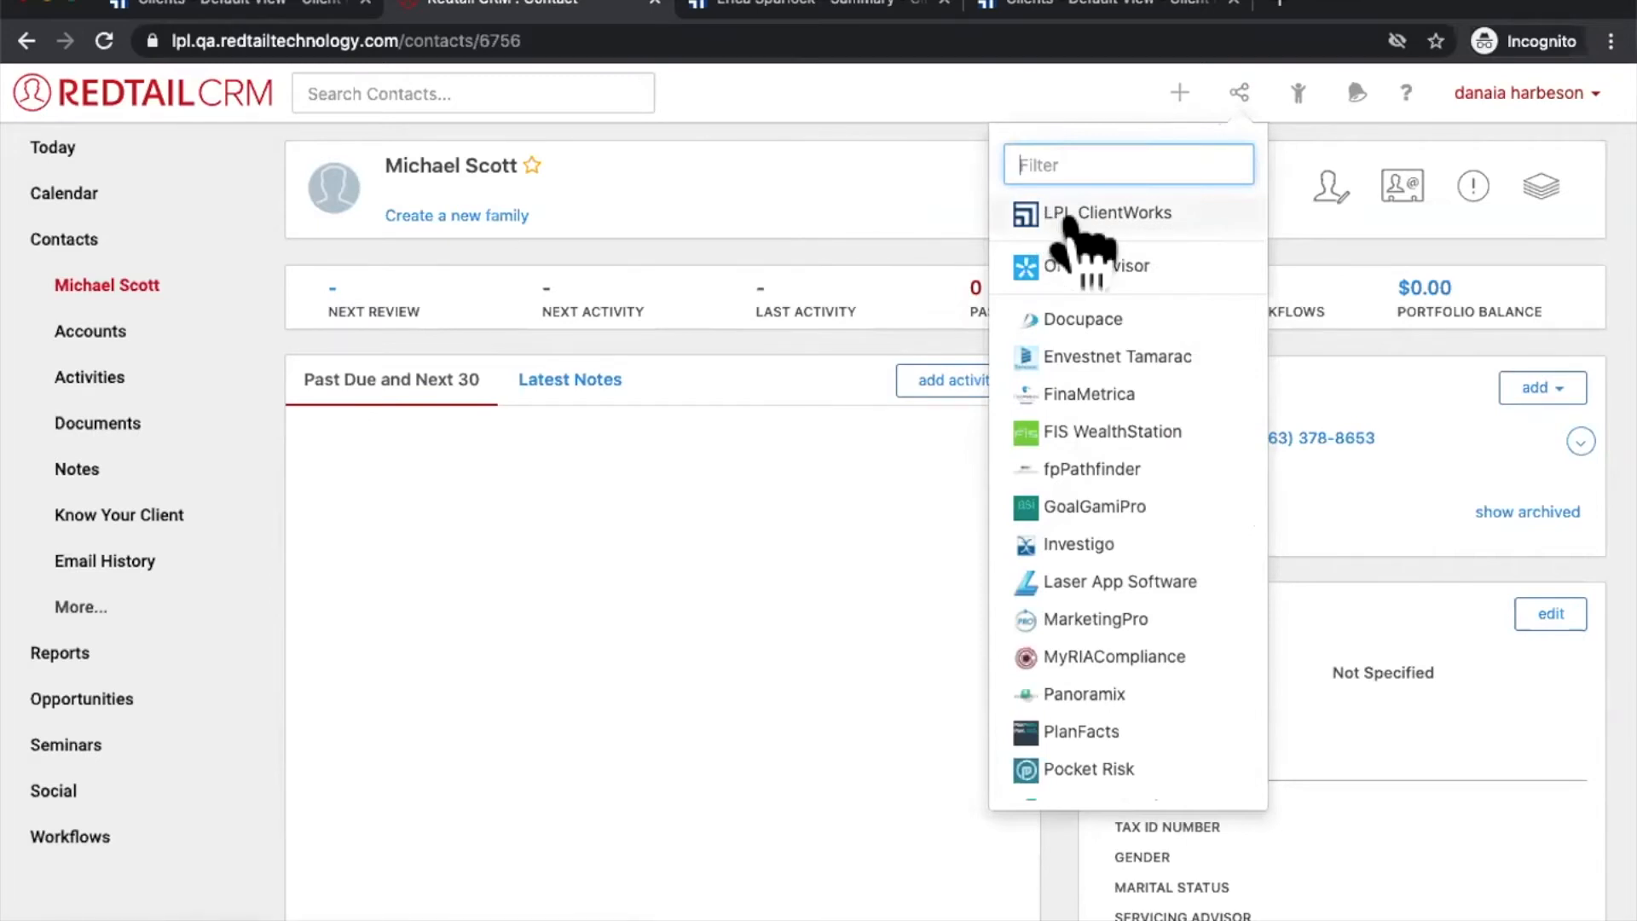
click(1327, 282)
click(1239, 94)
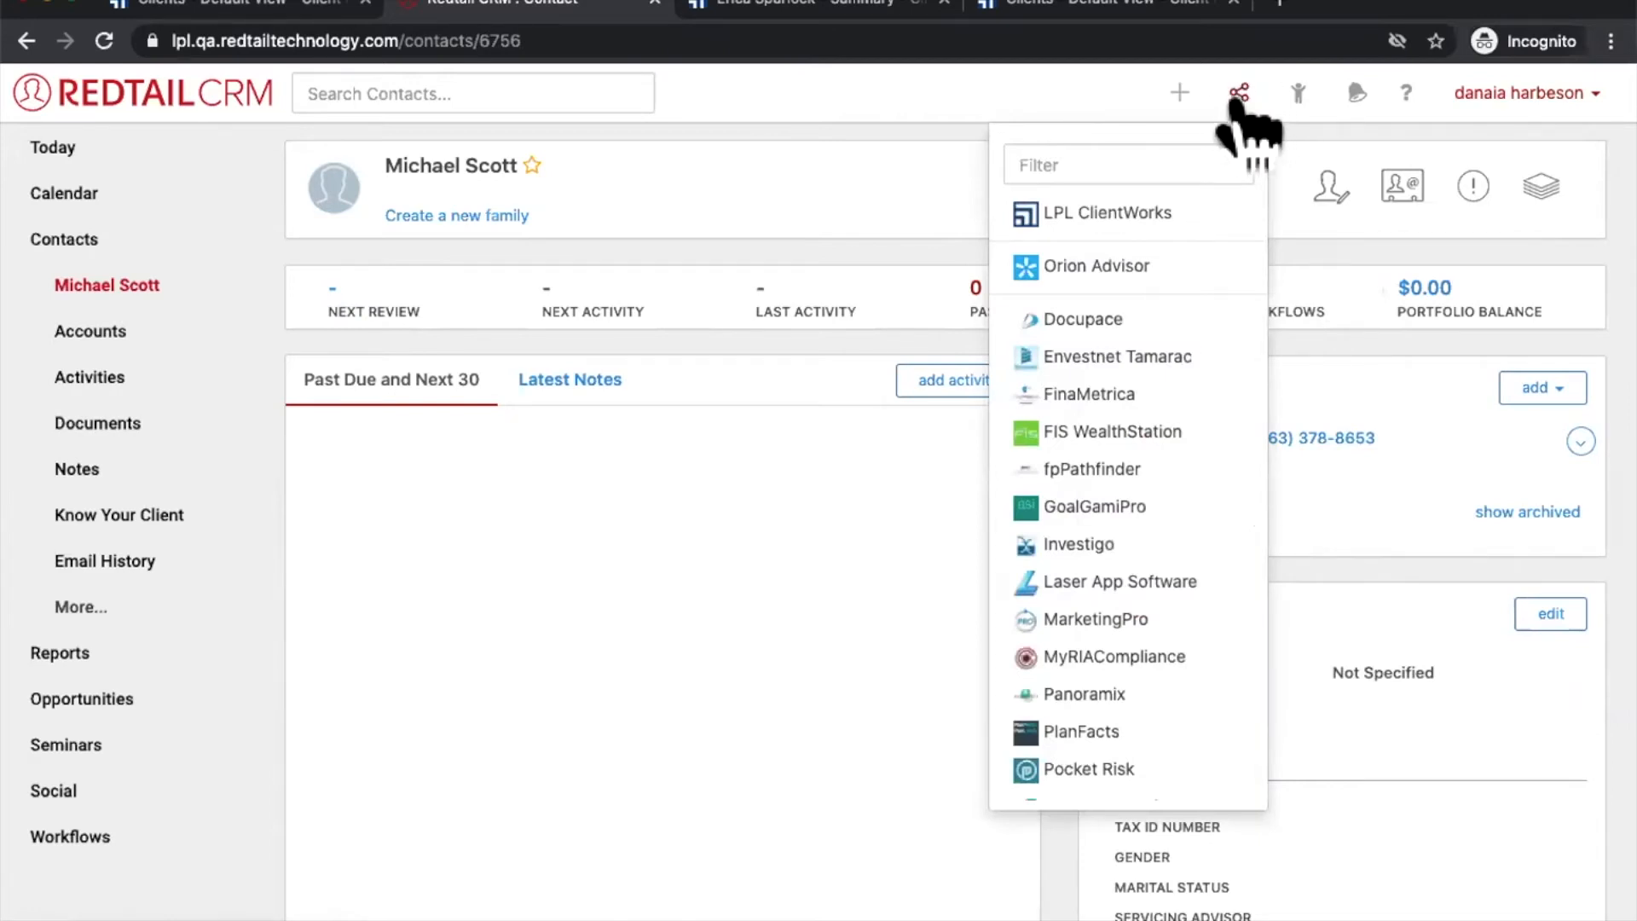
click(1297, 92)
click(1239, 93)
click(1124, 211)
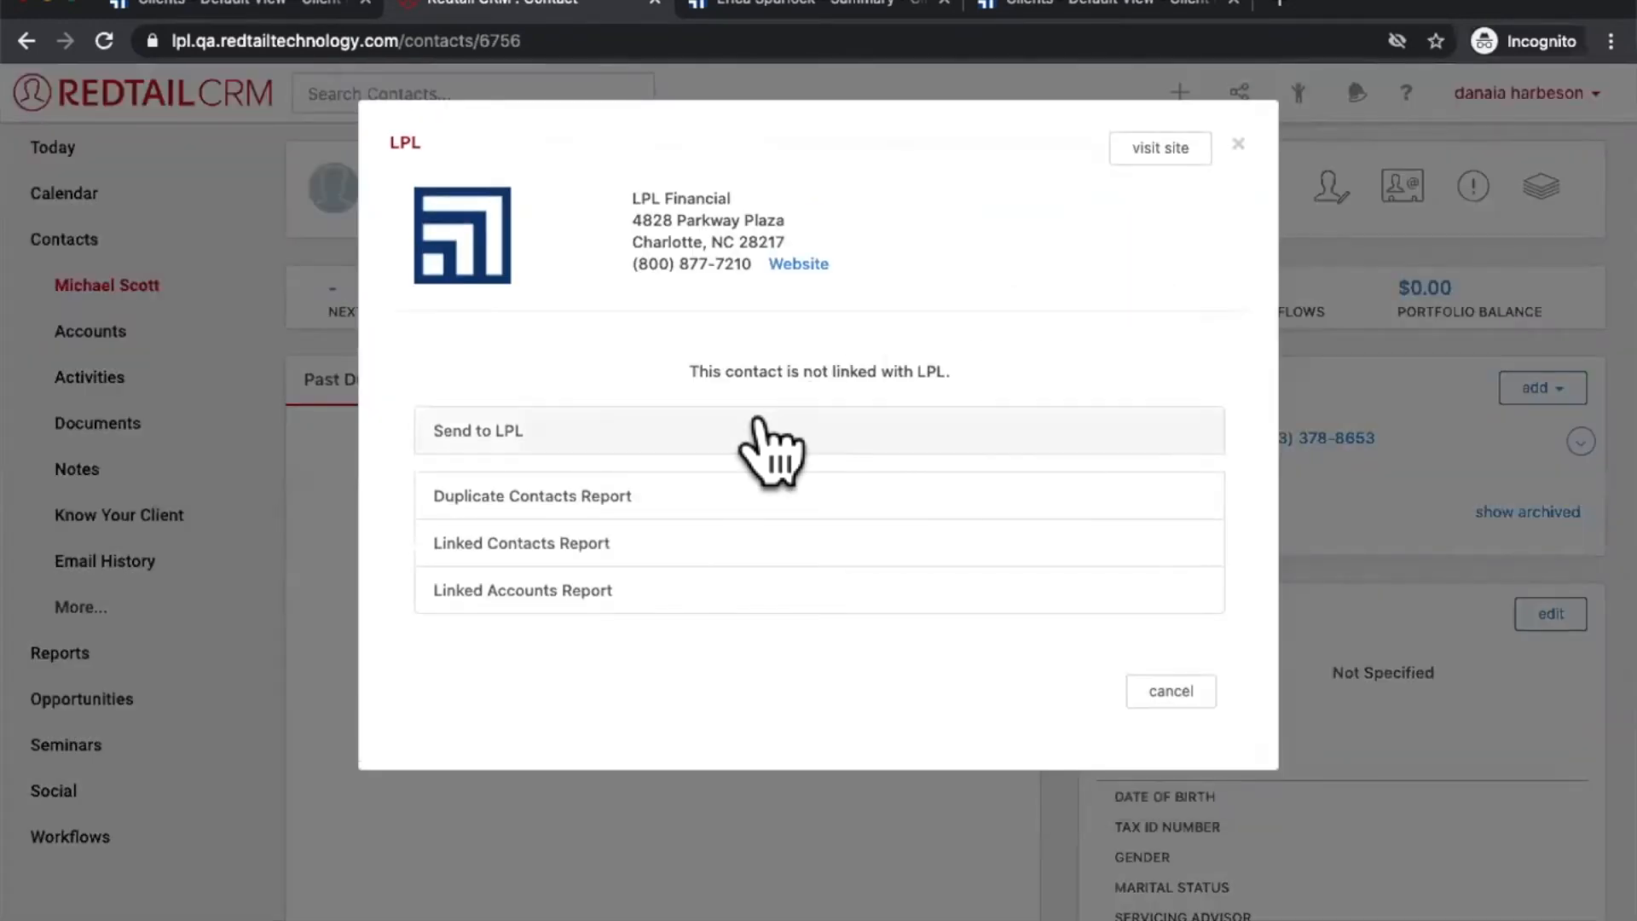
click(770, 450)
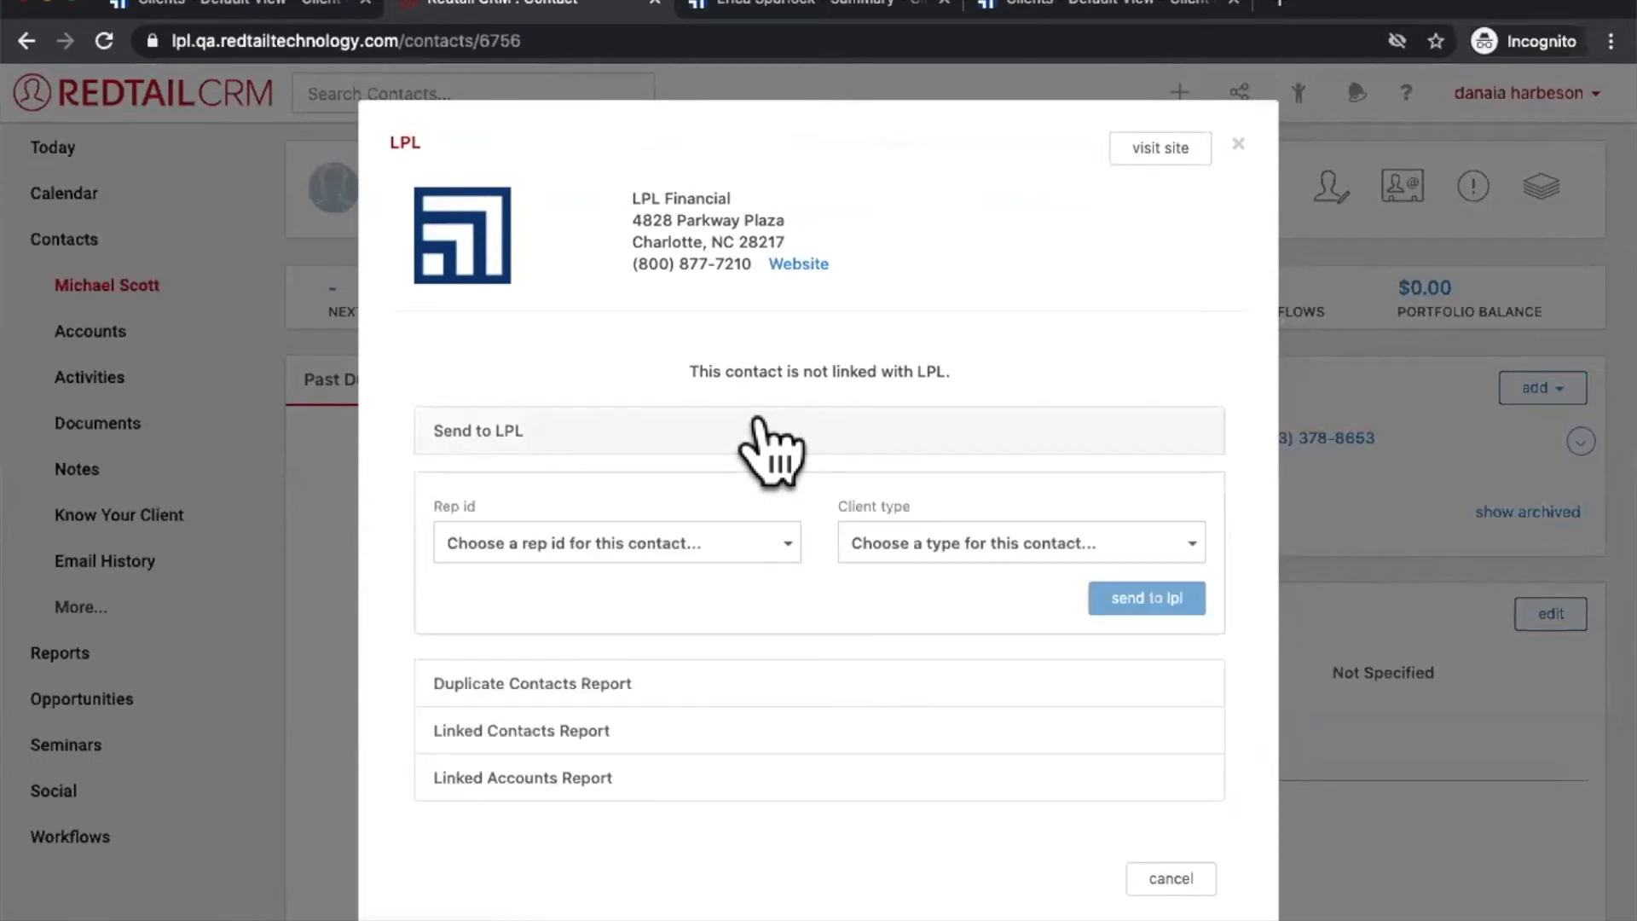
click(699, 540)
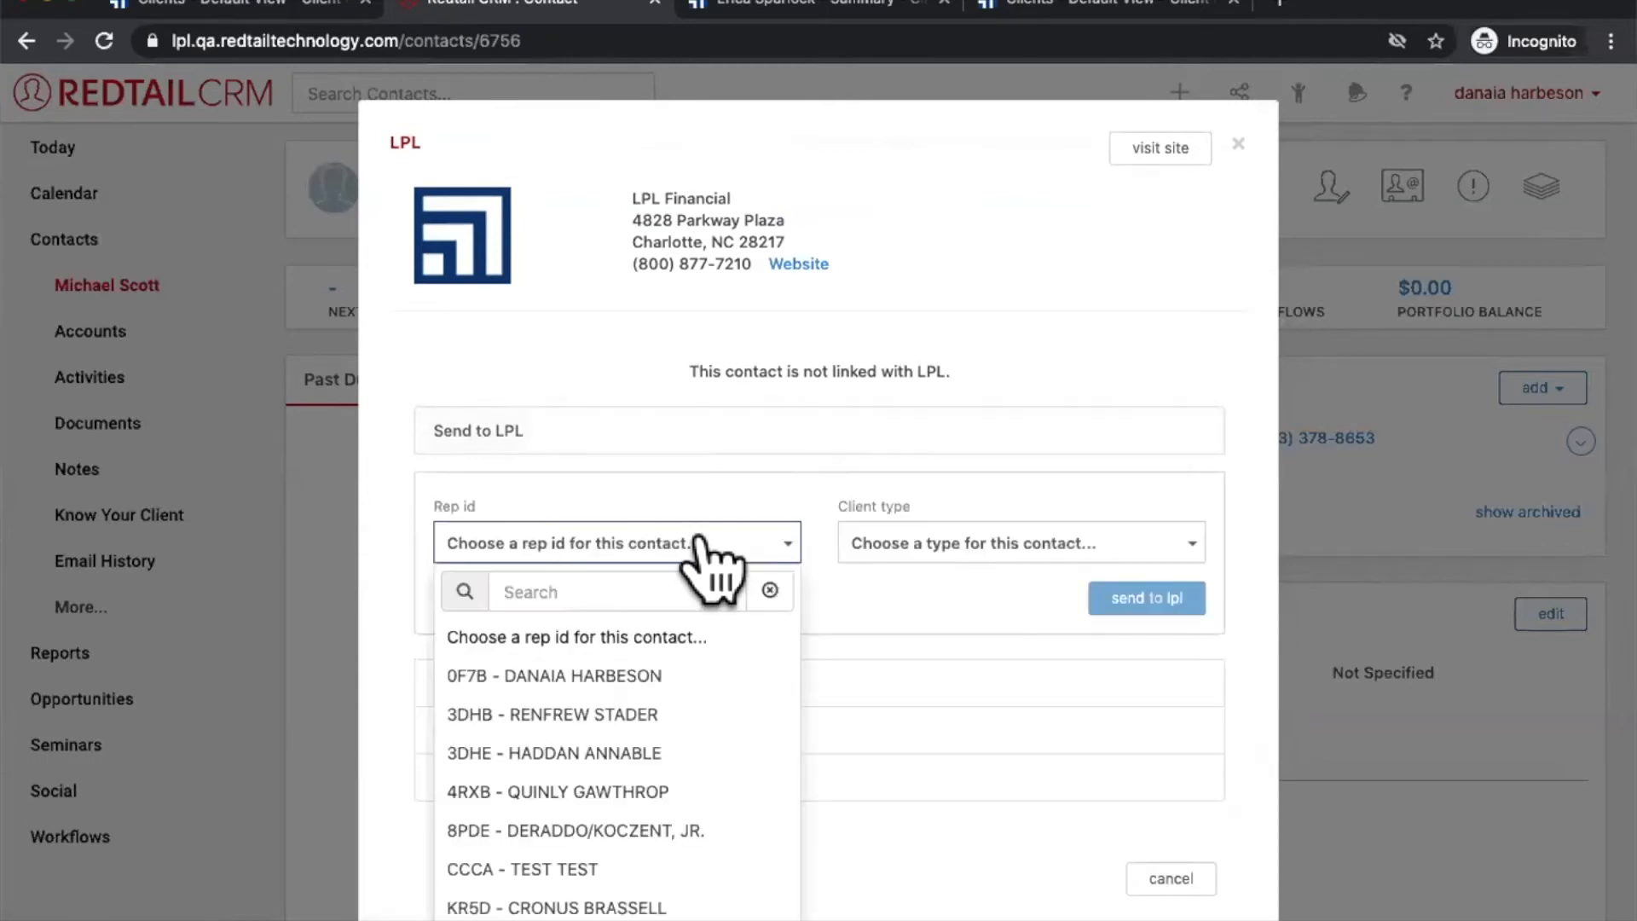
click(631, 678)
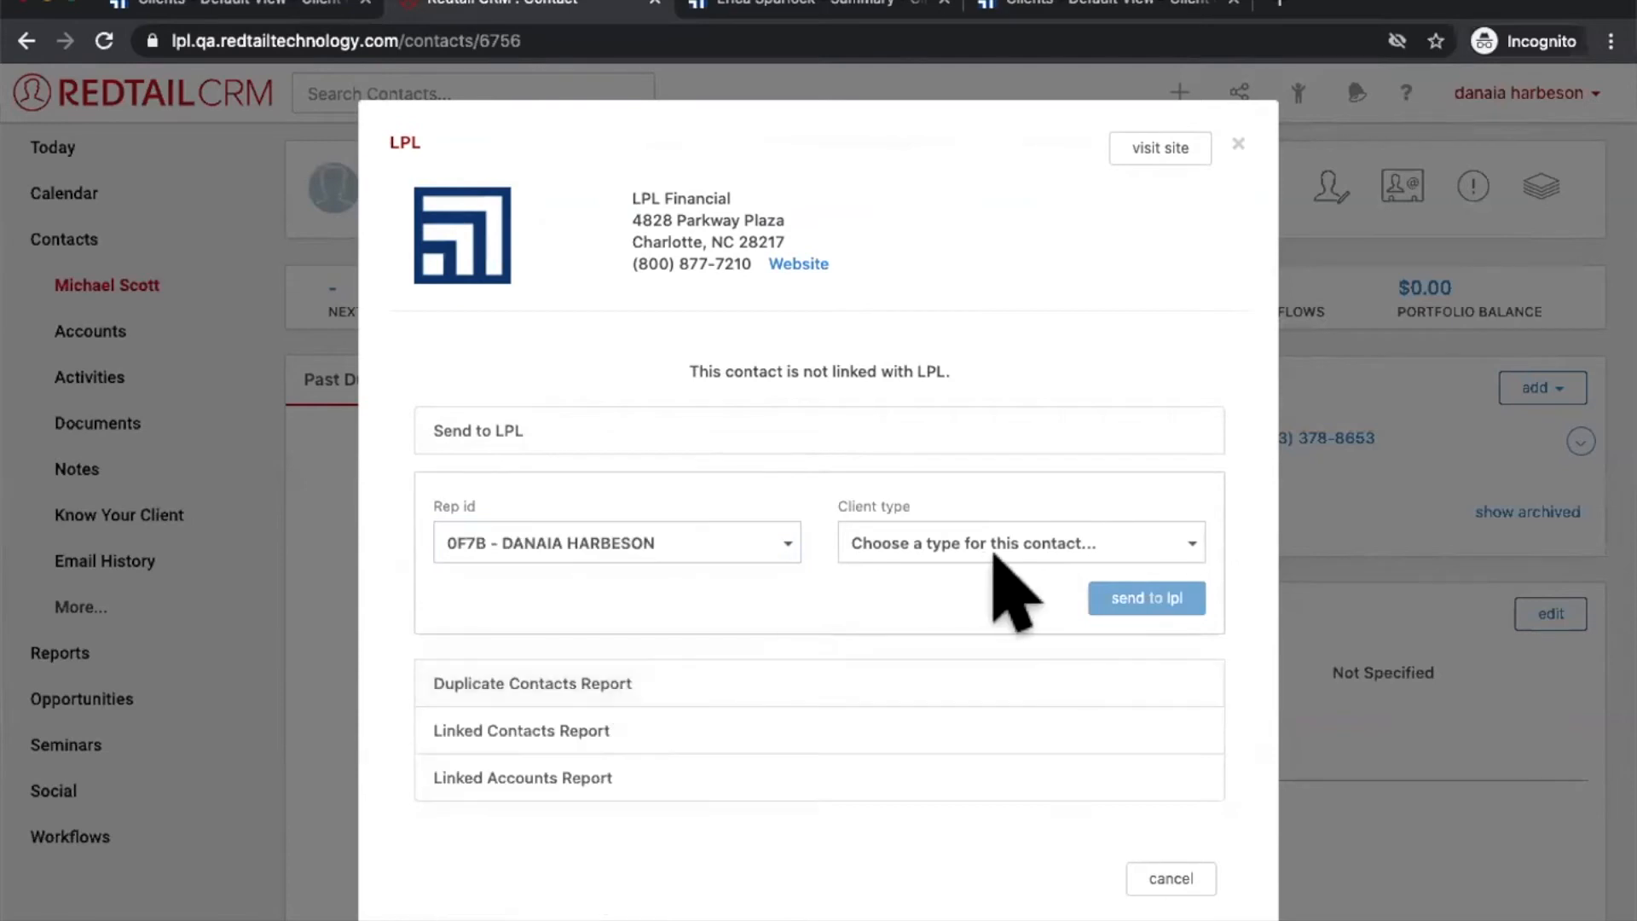
click(985, 546)
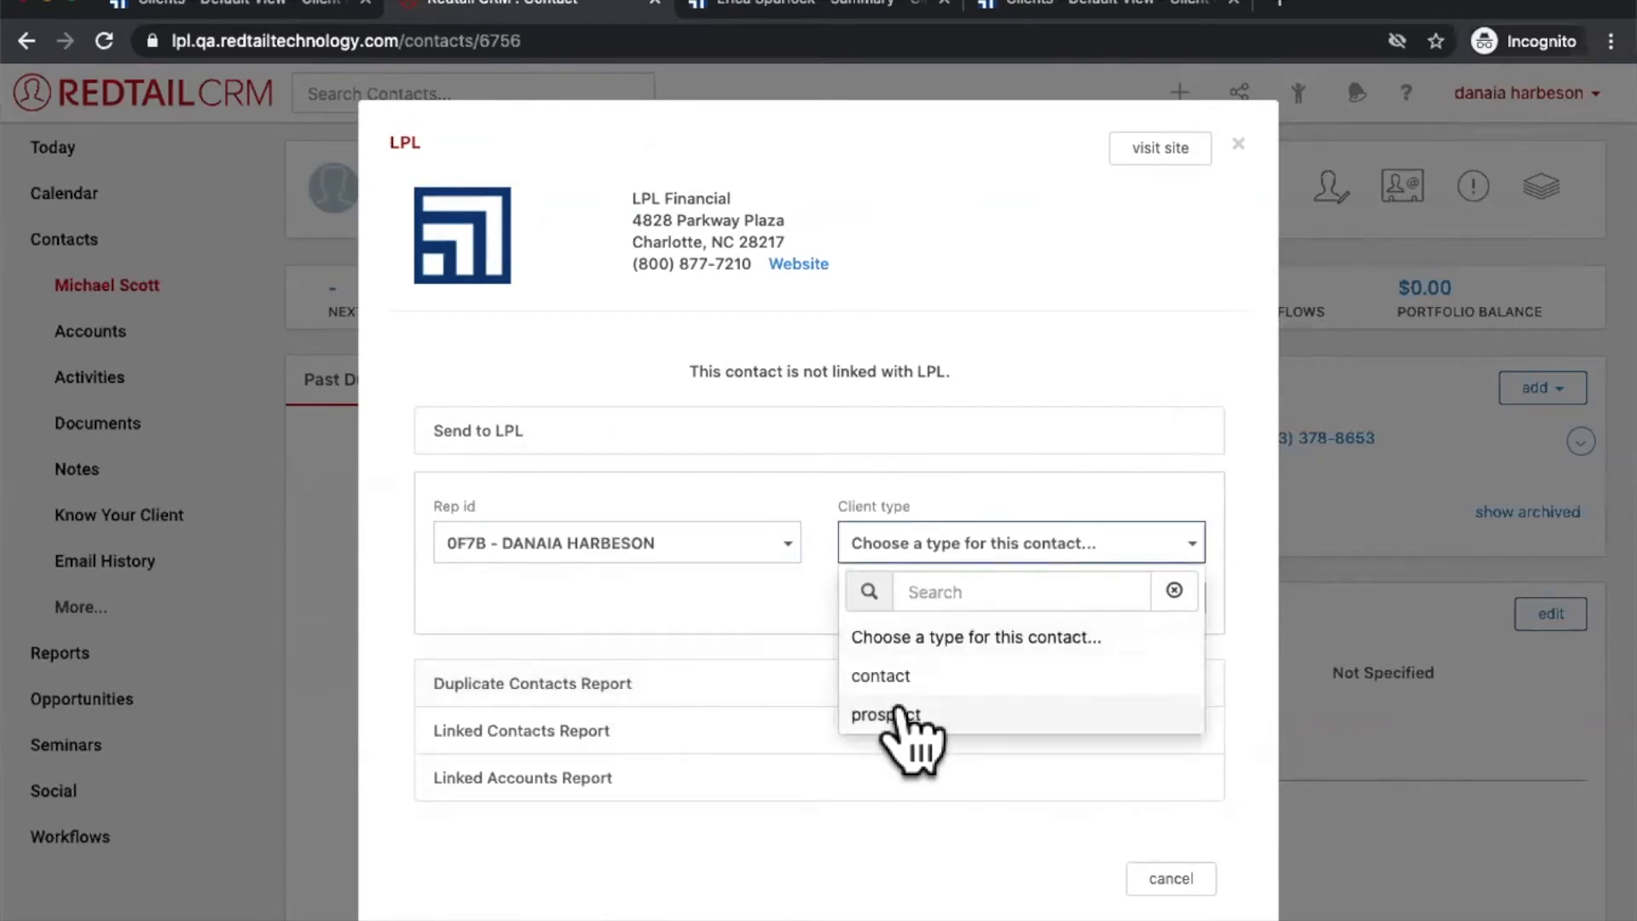
click(900, 717)
click(1155, 600)
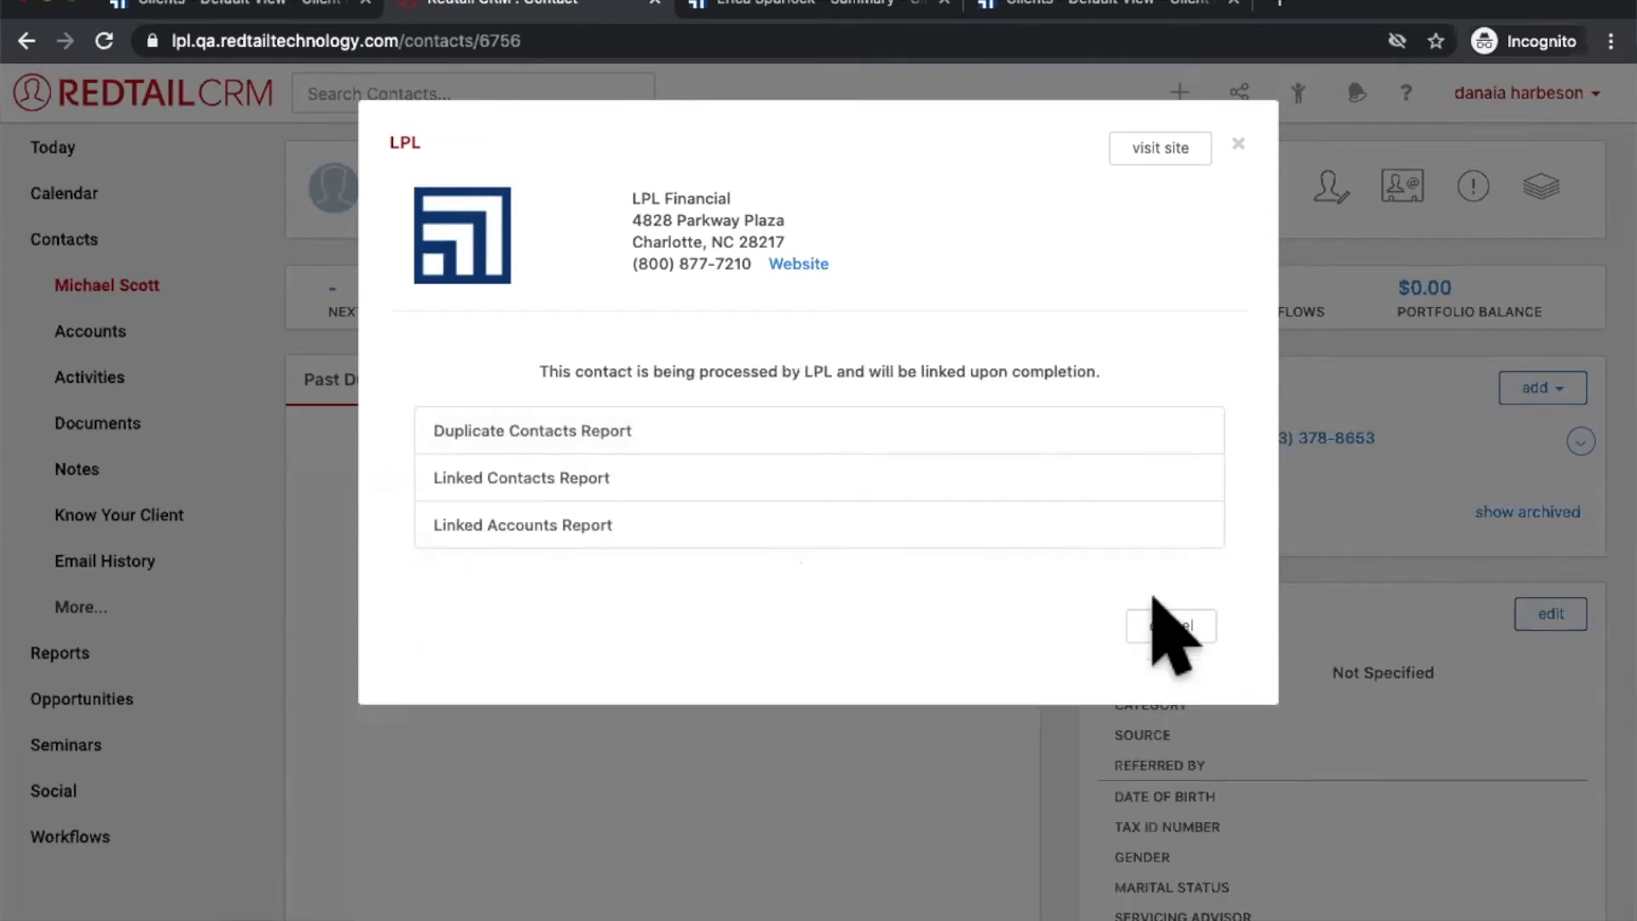
click(832, 16)
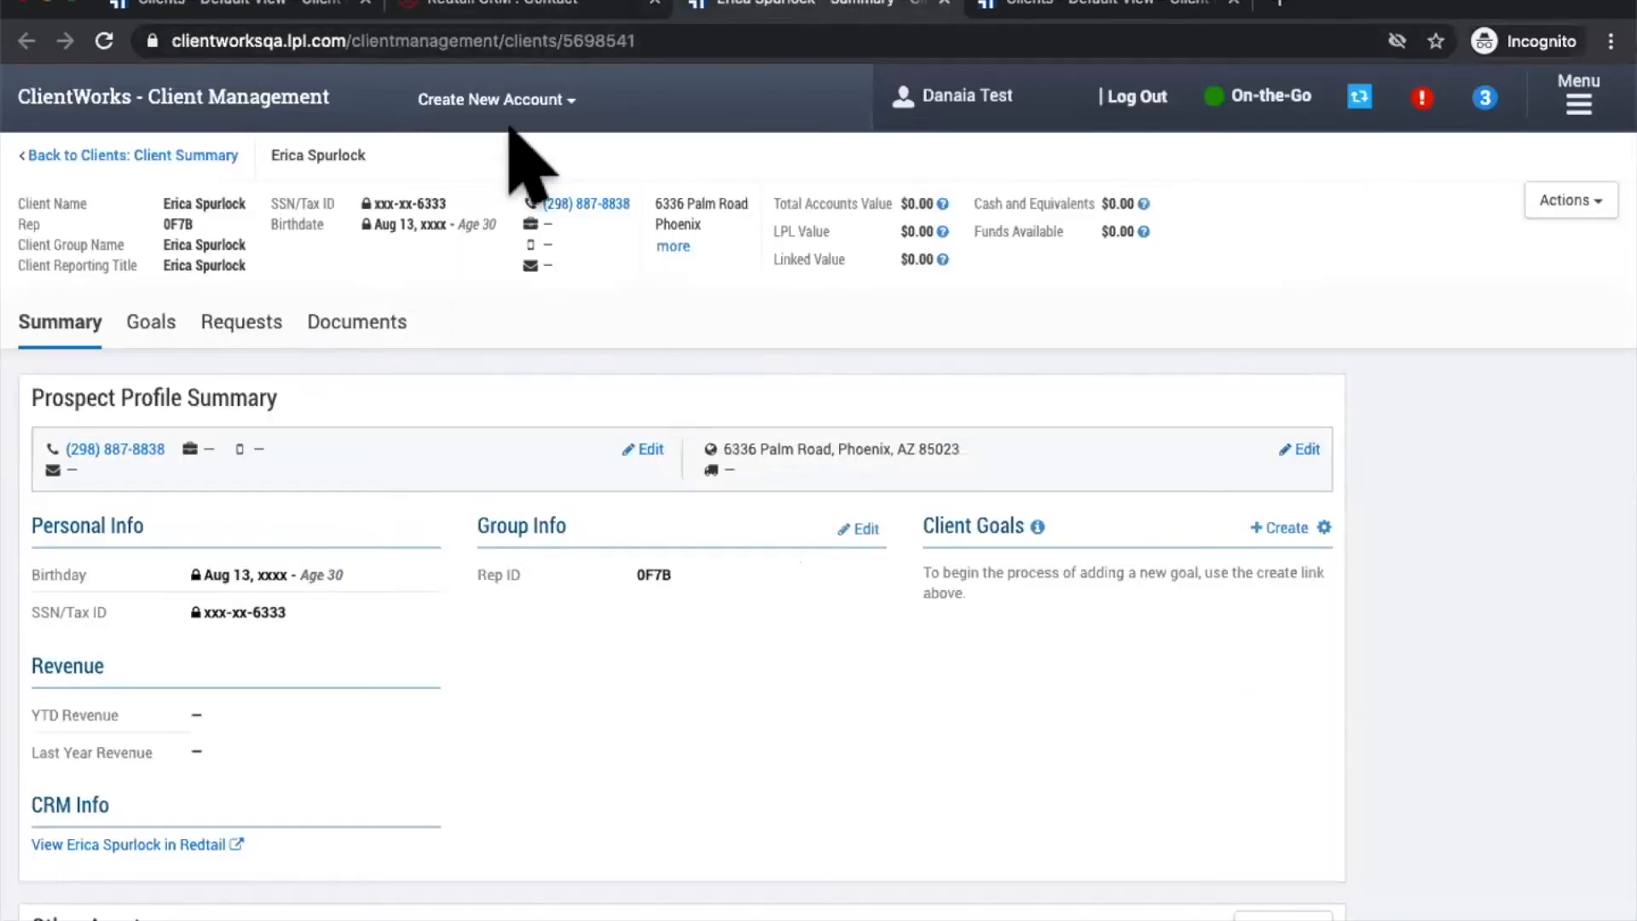
Step: Search the full ClientWorks client list for the new client by name, correcting a misspelling
click(188, 160)
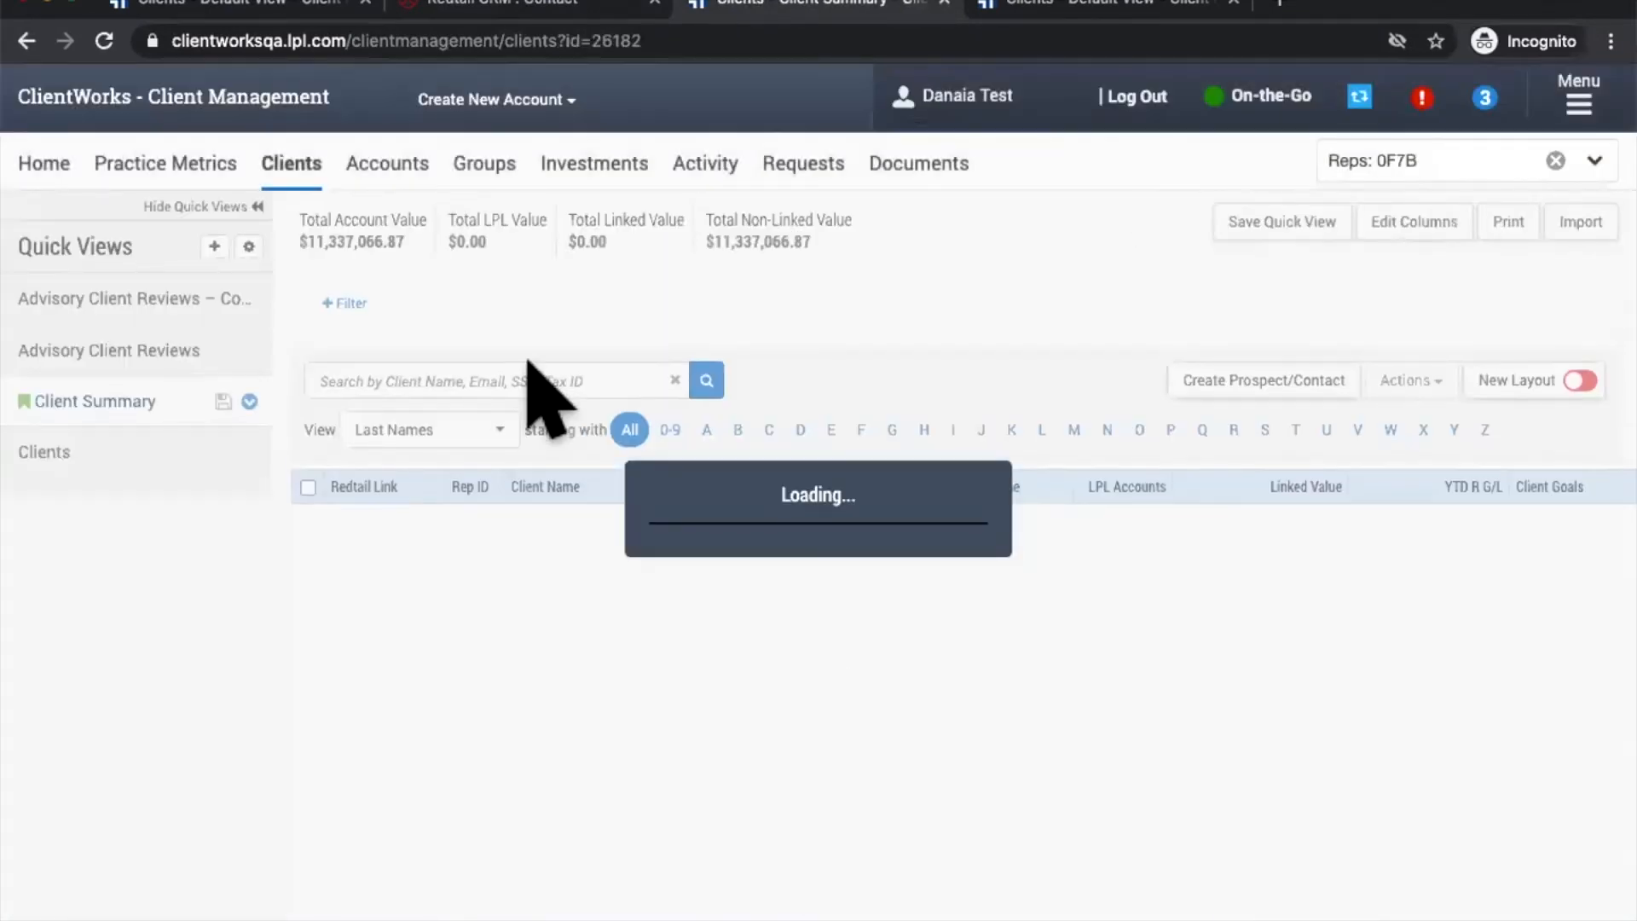
click(504, 378)
text(micheal scott)
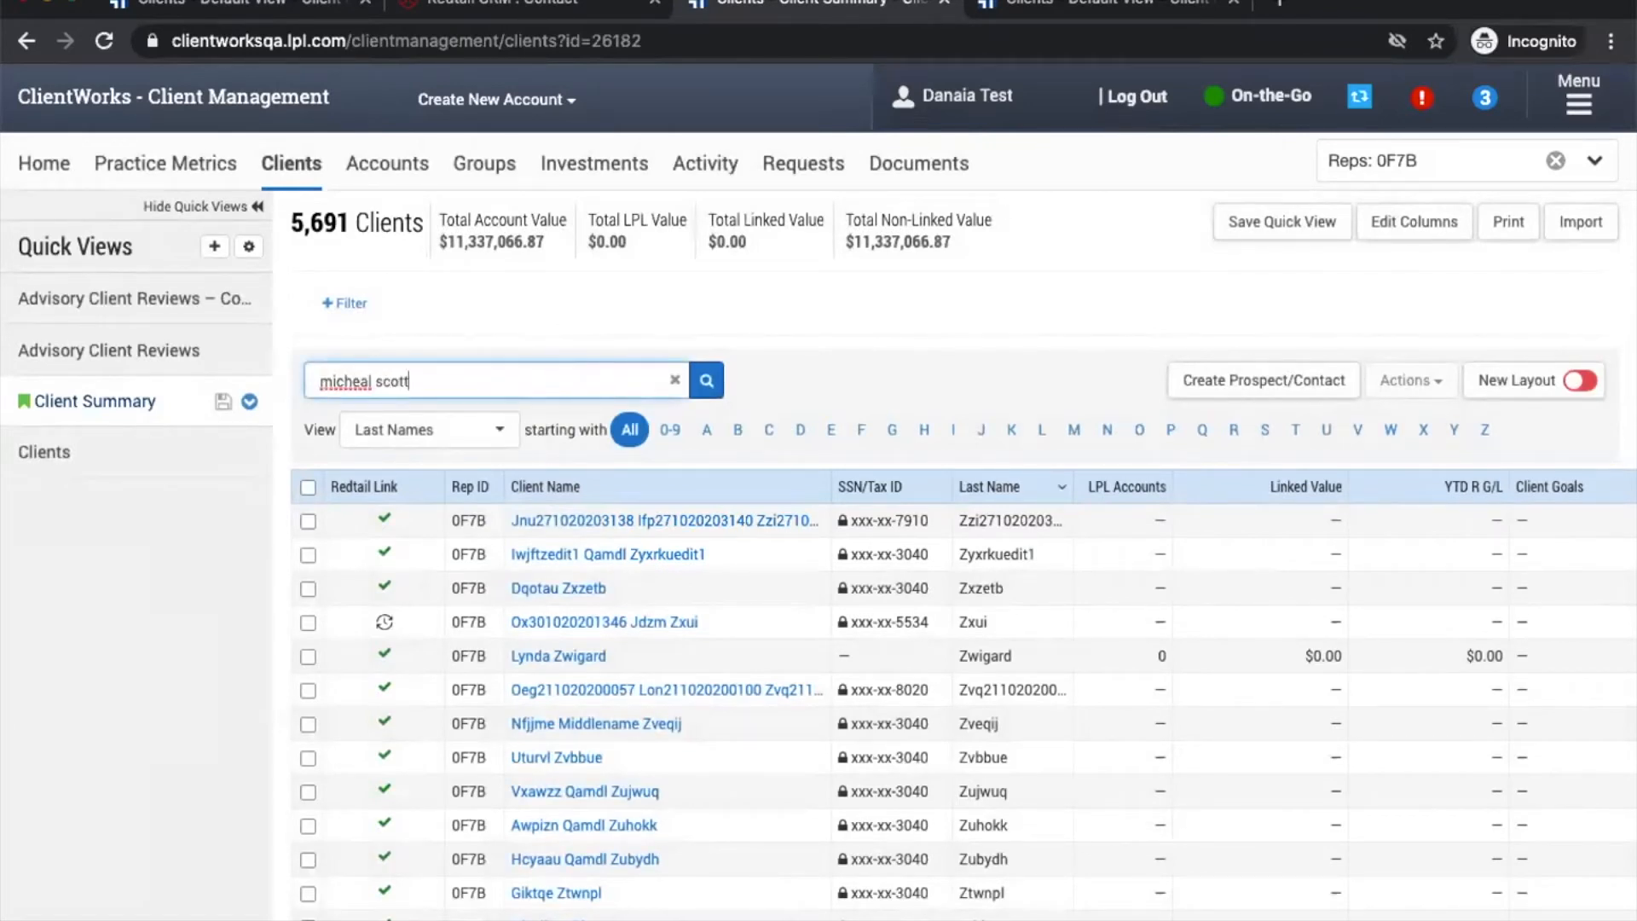
key(Left)
key(Left)
key(Left)
key(Left)
key(Left)
key(Left)
key(Left)
key(BackSpace)
key(BackSpace)
text(ae)
key(Return)
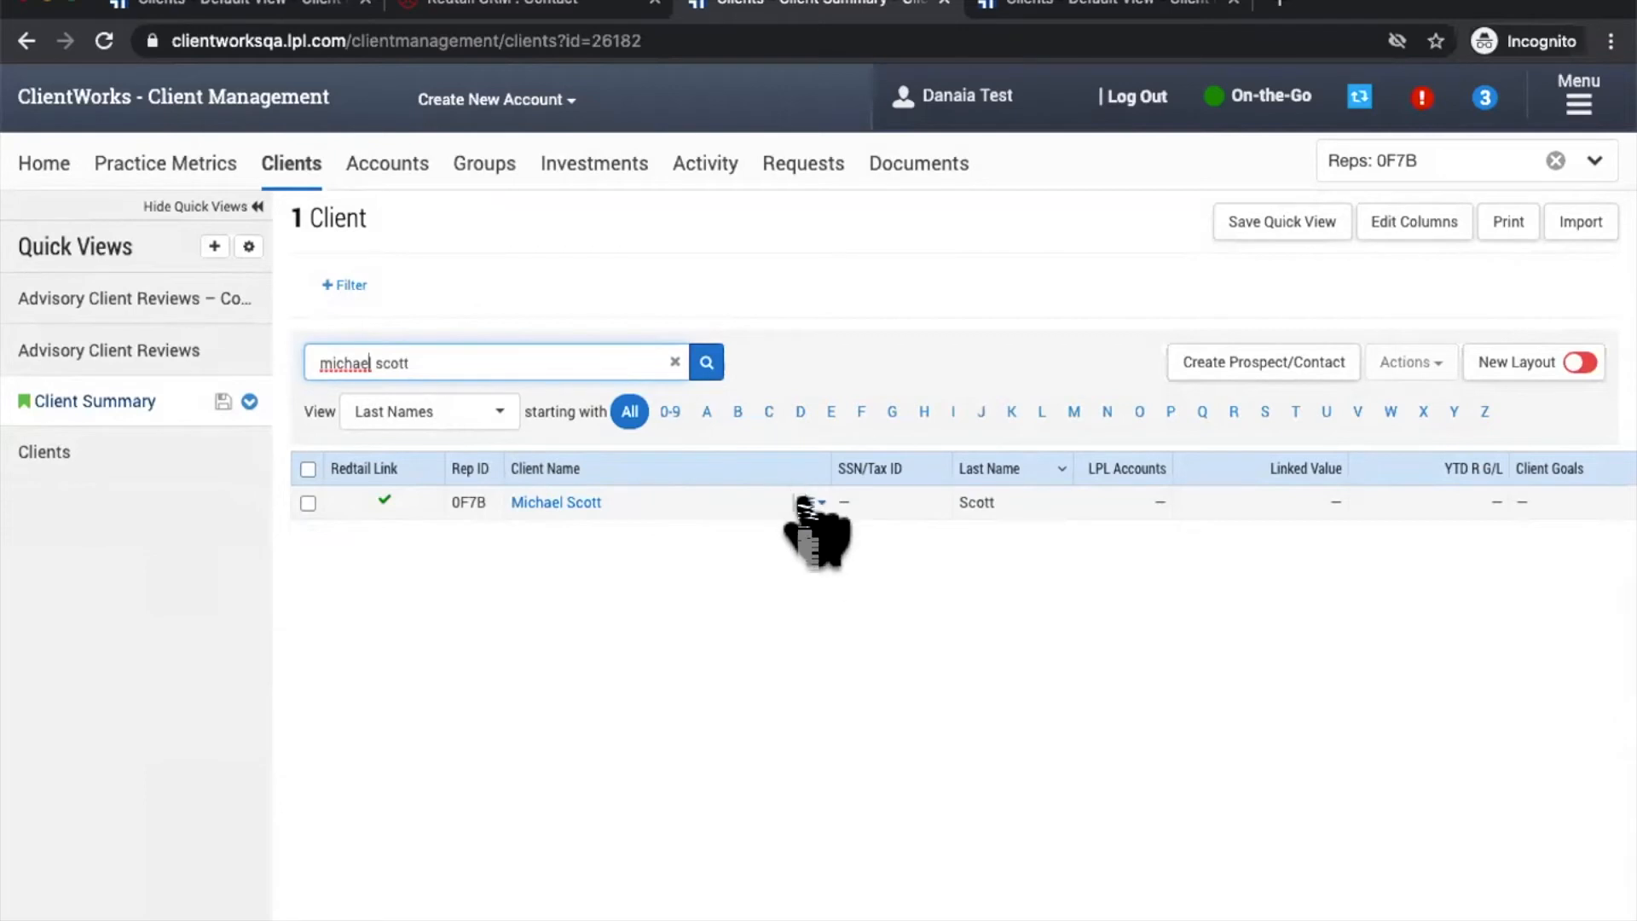
Step: Open the found client's record in Redtail CRM through the row's Redtail > View in Redtail action
click(805, 502)
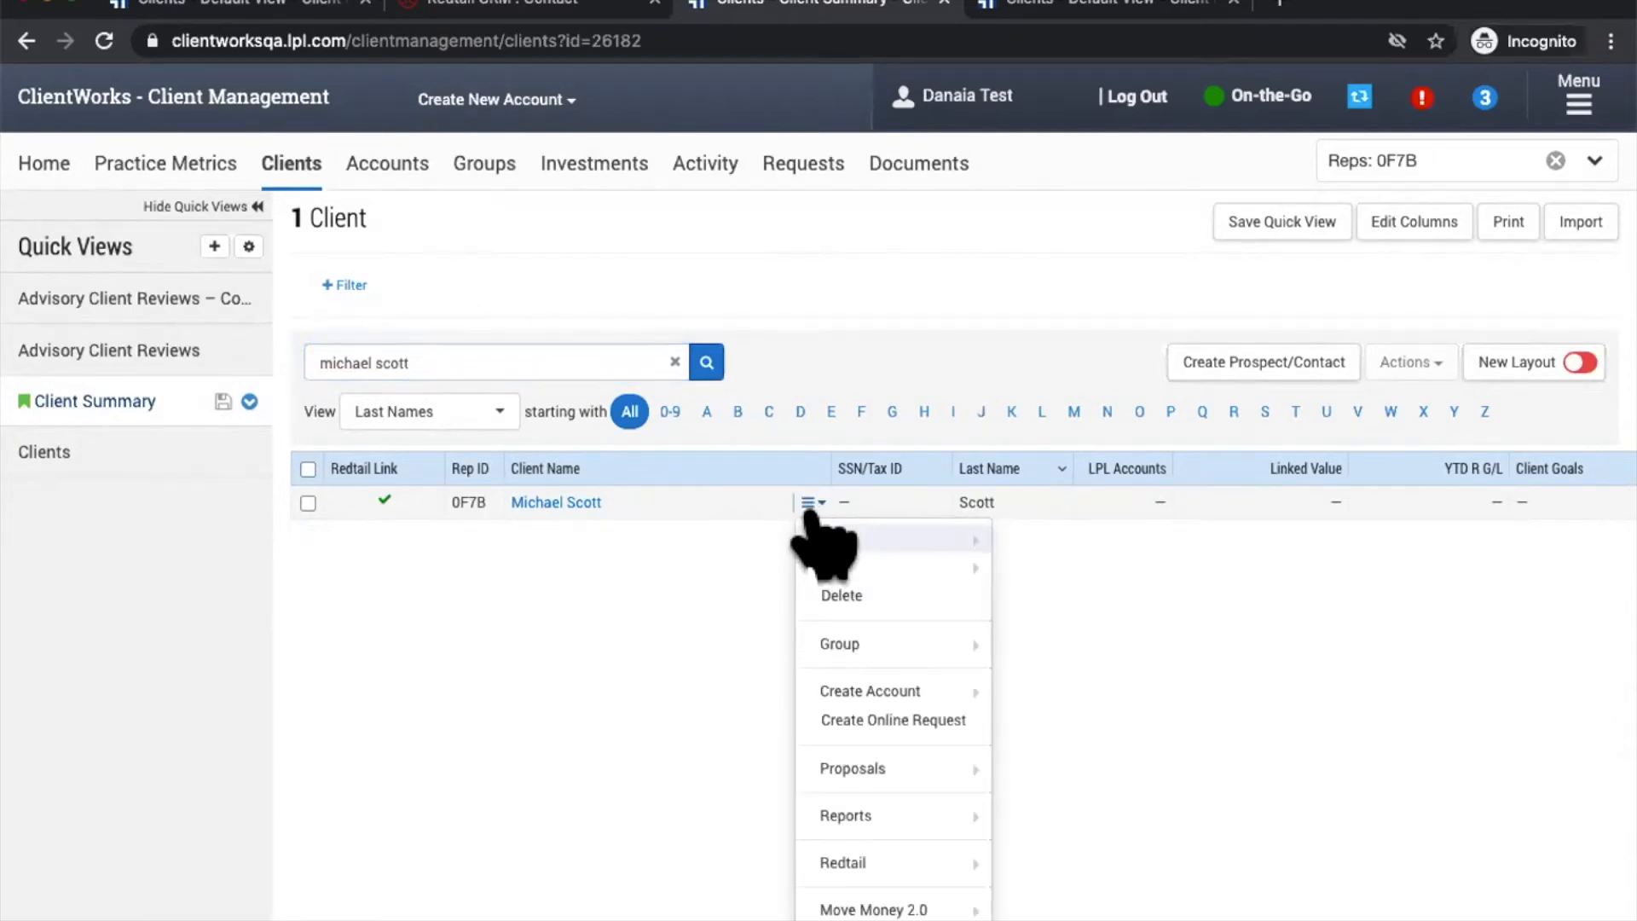
mouse_move(853, 863)
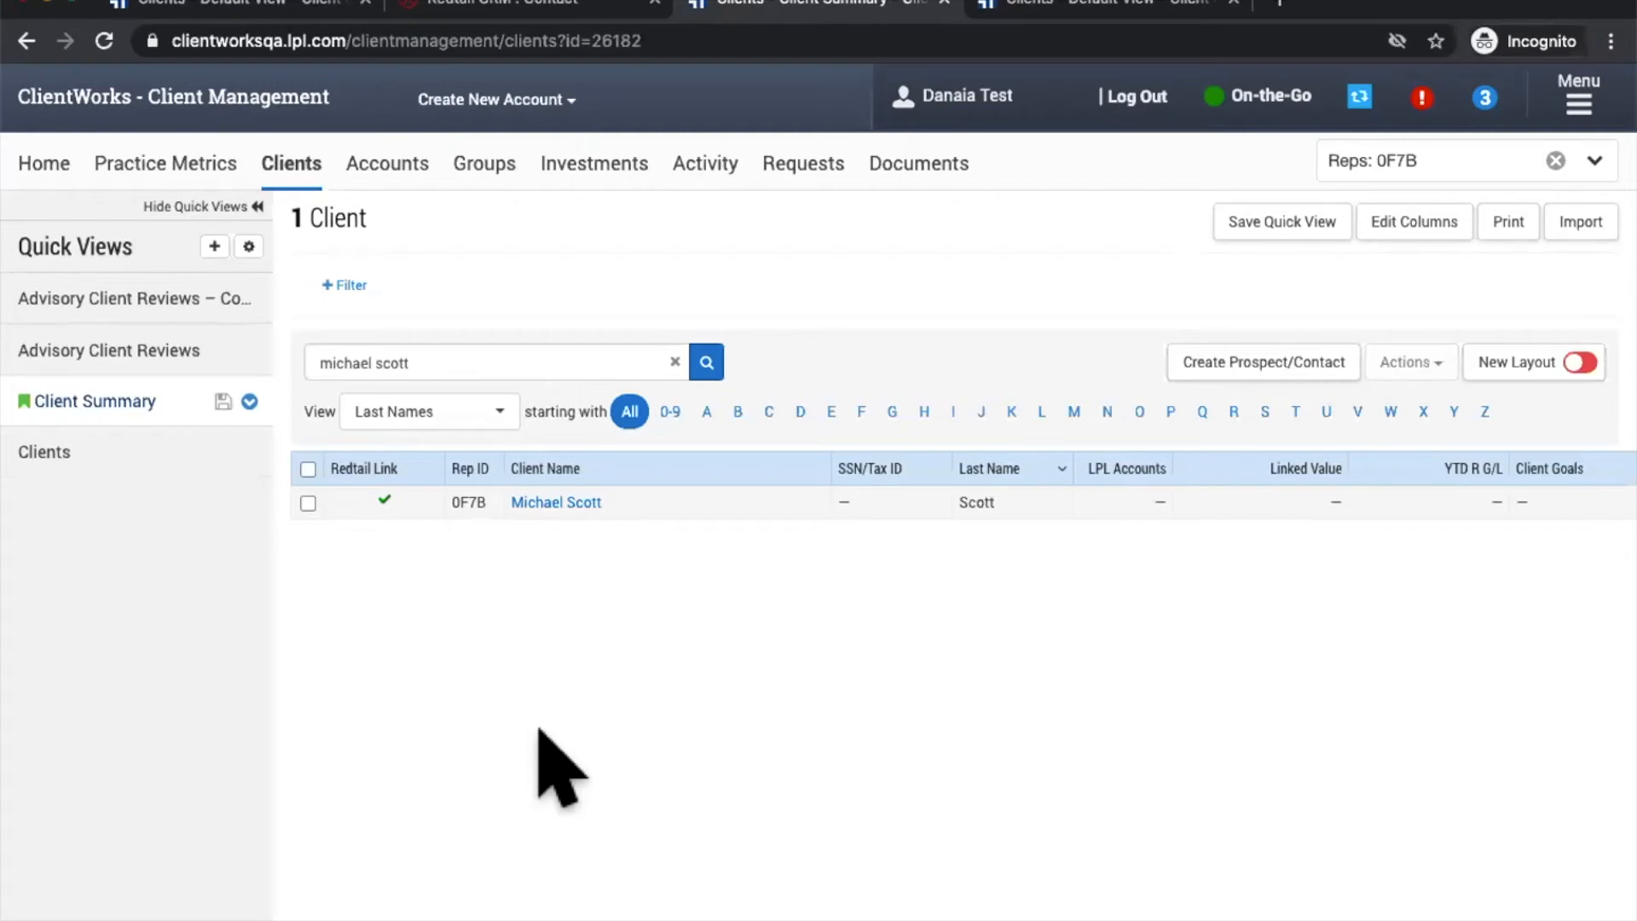
click(567, 501)
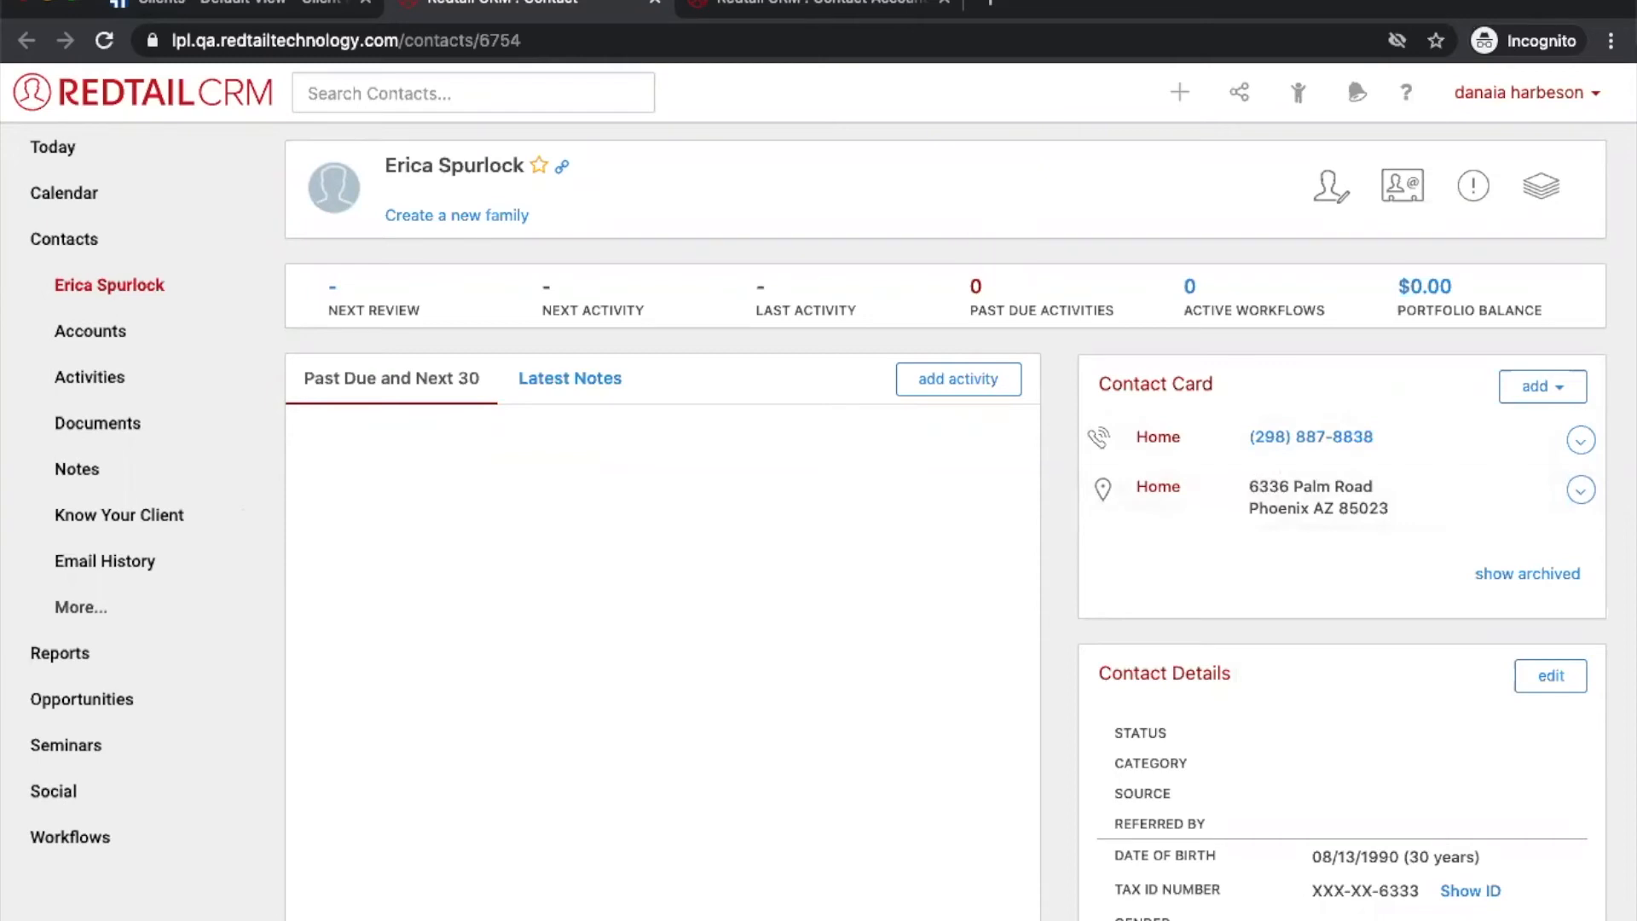
Step: Compare the client's ClientWorks summary with the Redtail contact's home phone and Phoenix address
click(271, 4)
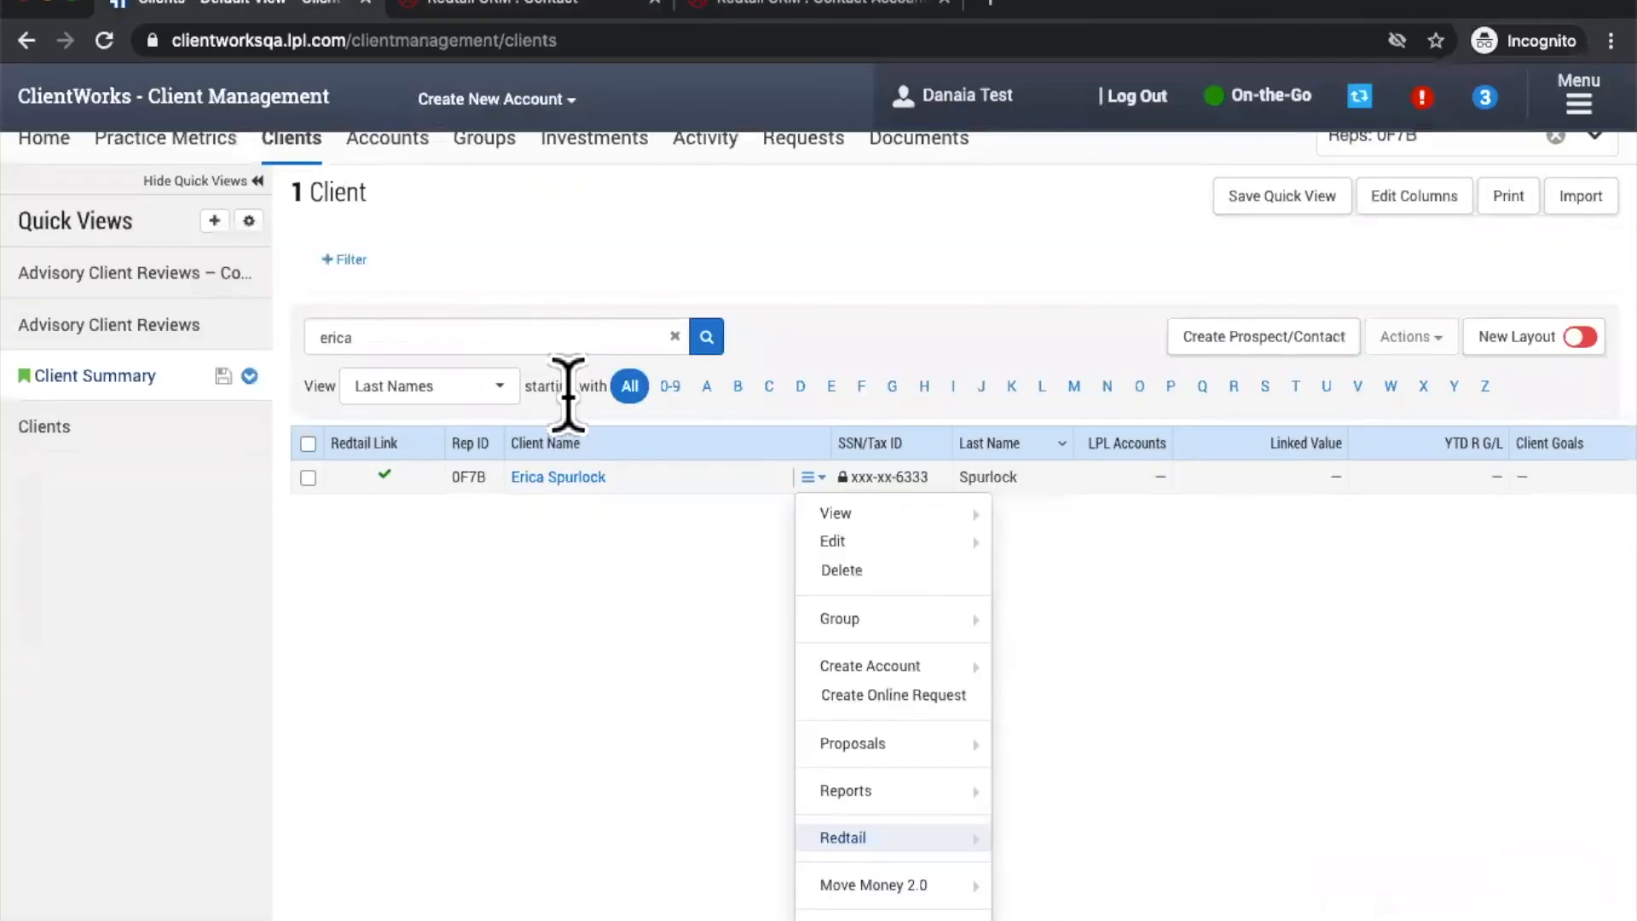
click(550, 479)
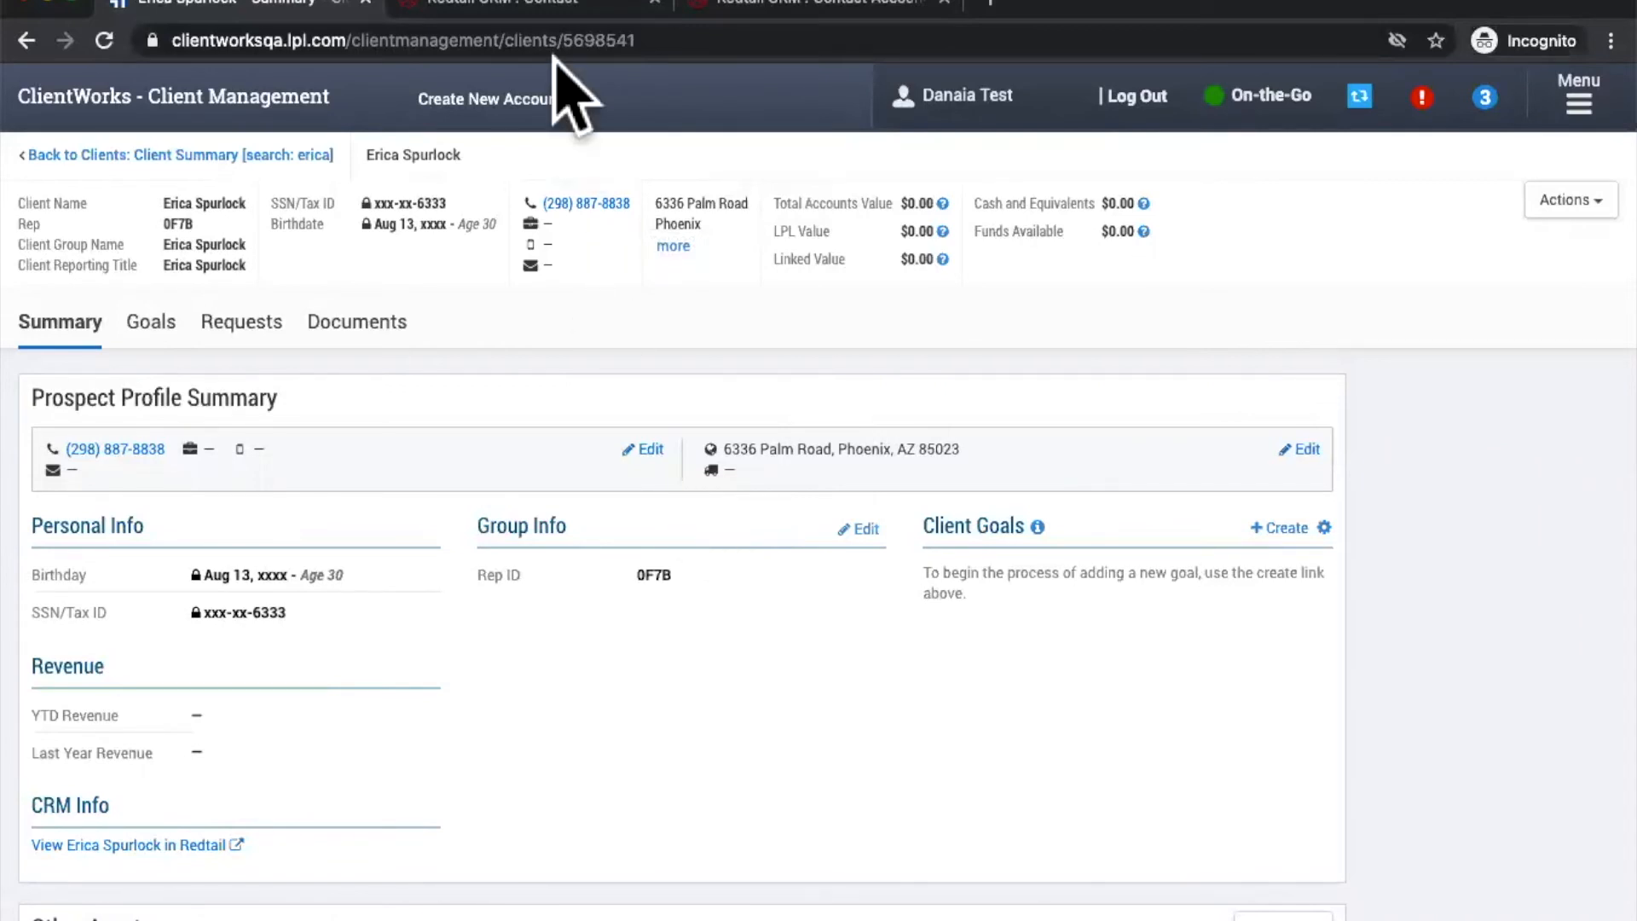
click(549, 10)
click(1580, 440)
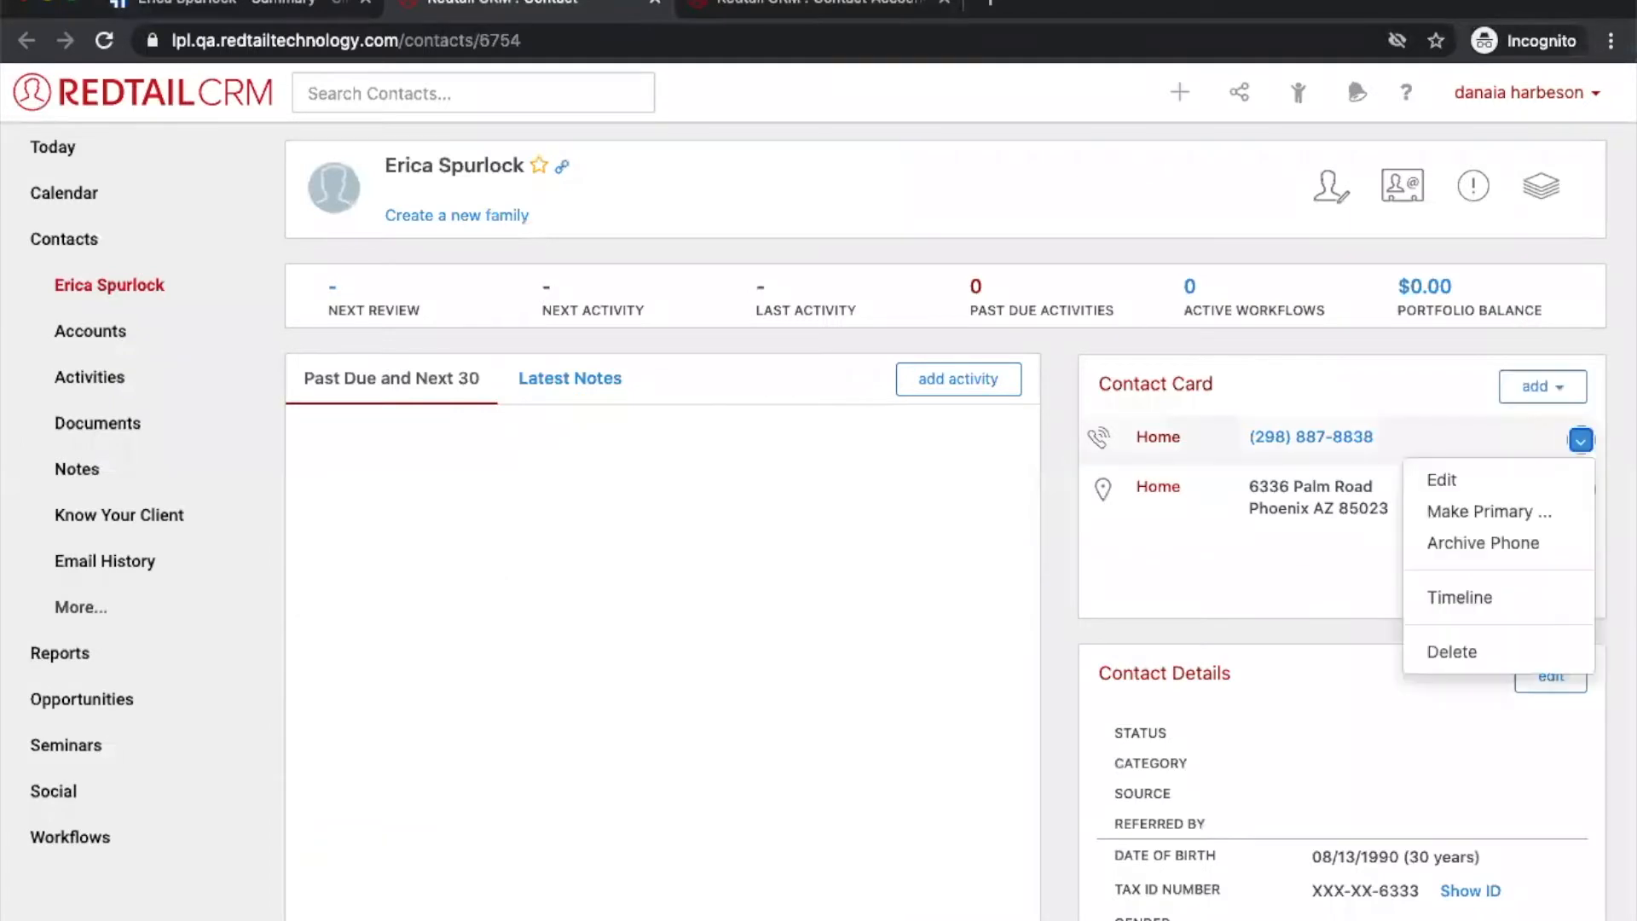
Step: Change the Redtail home address zip code from 85023 to 85093 and save it
click(1297, 622)
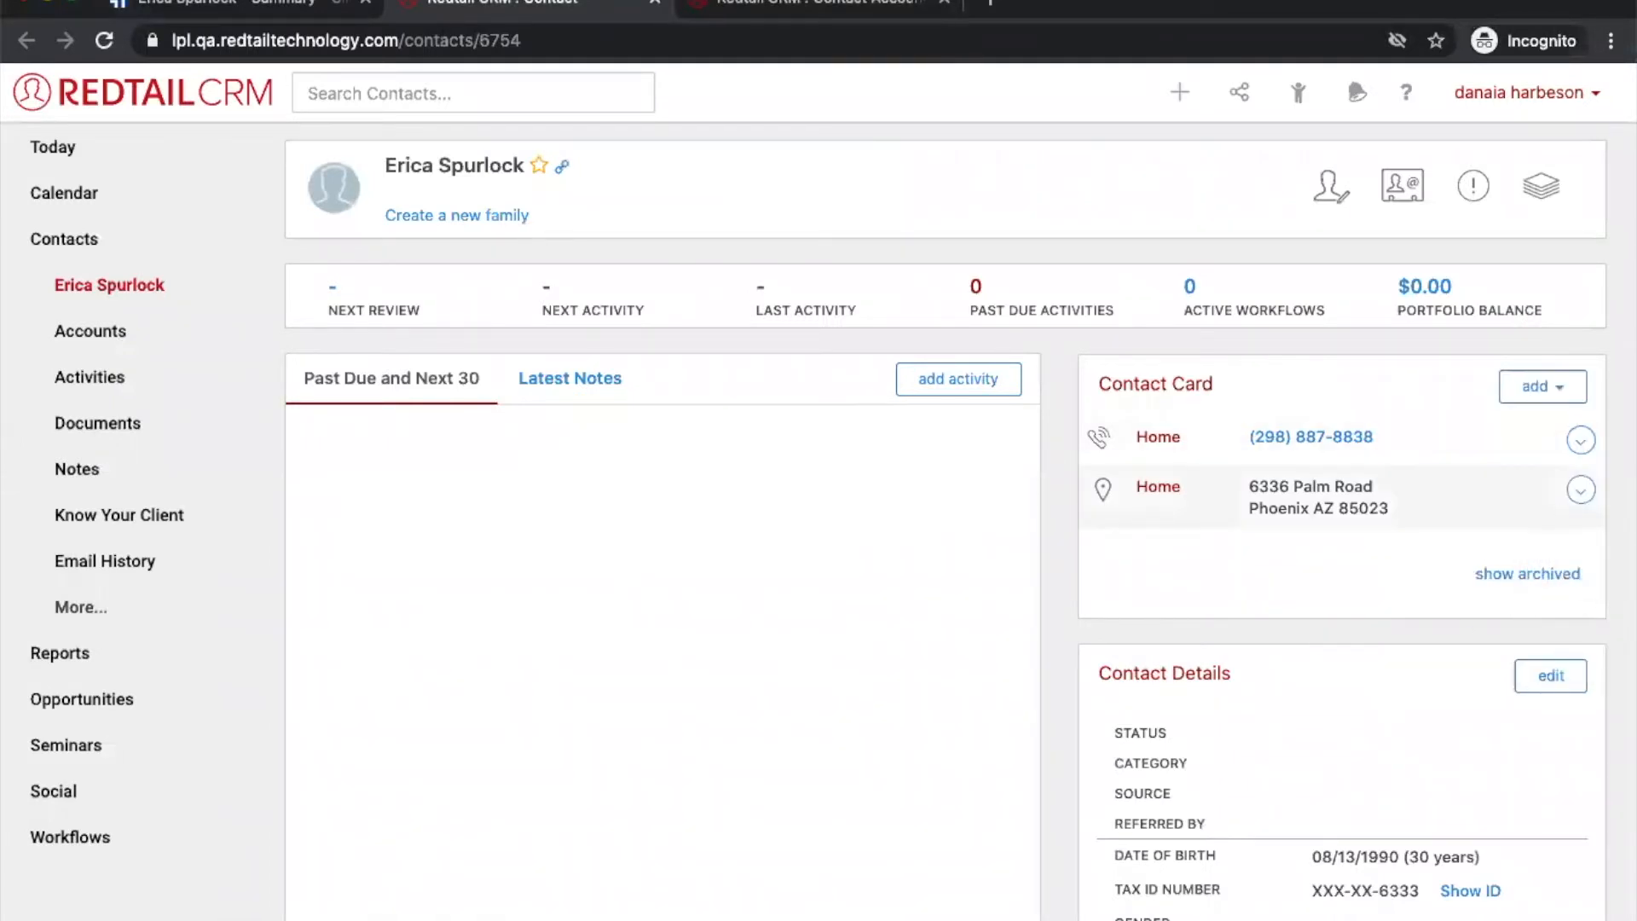
click(1581, 490)
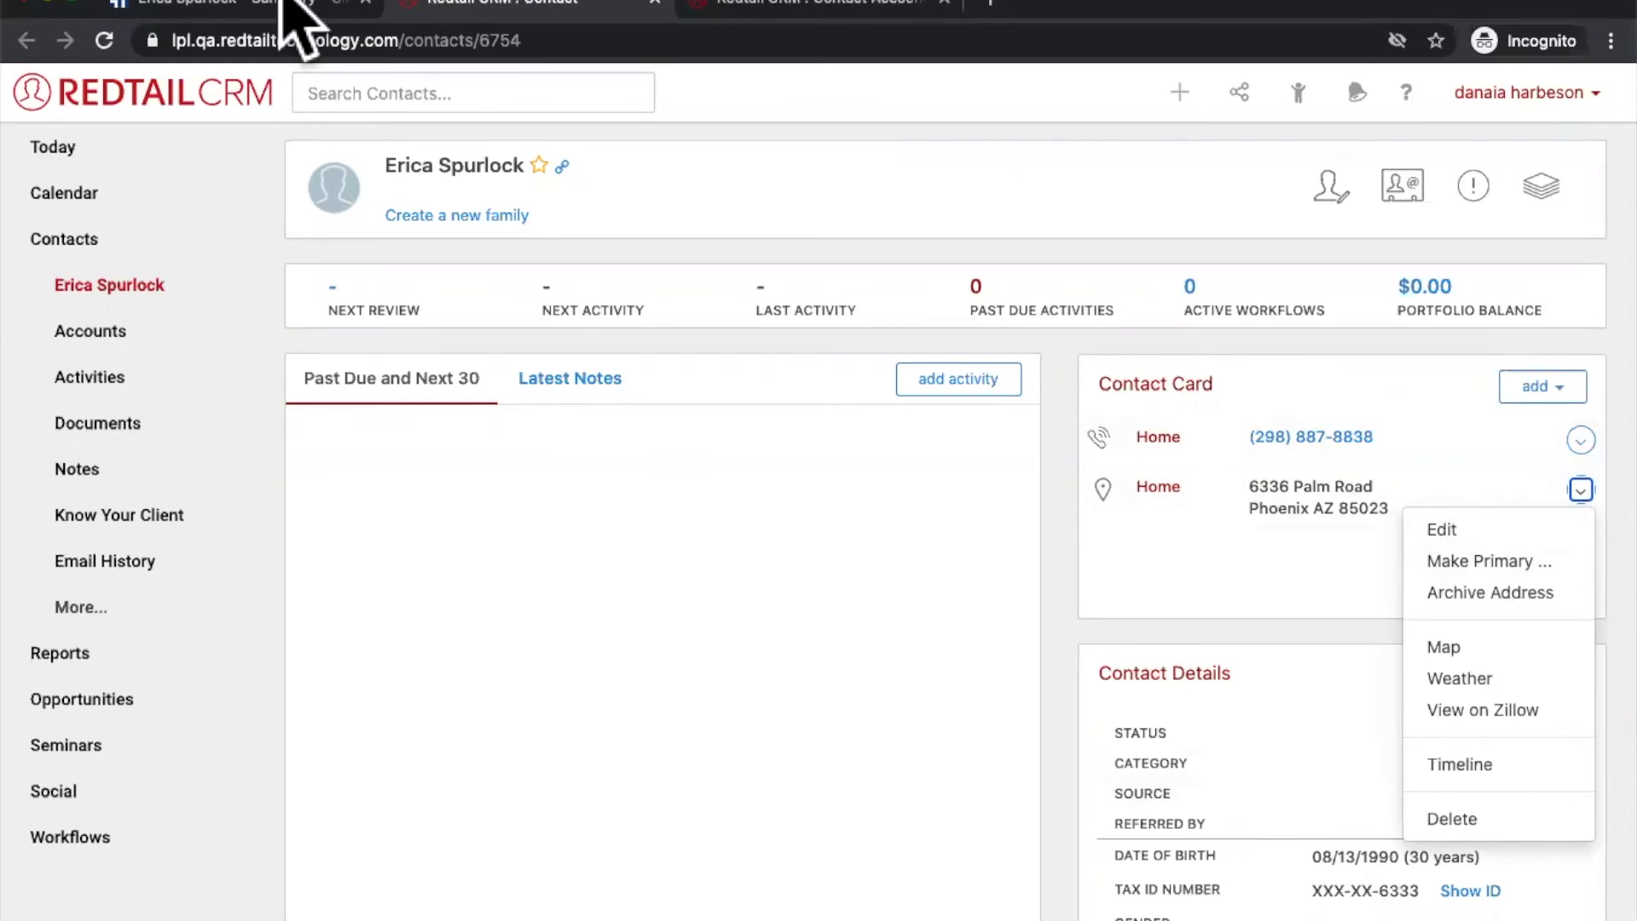
click(1449, 529)
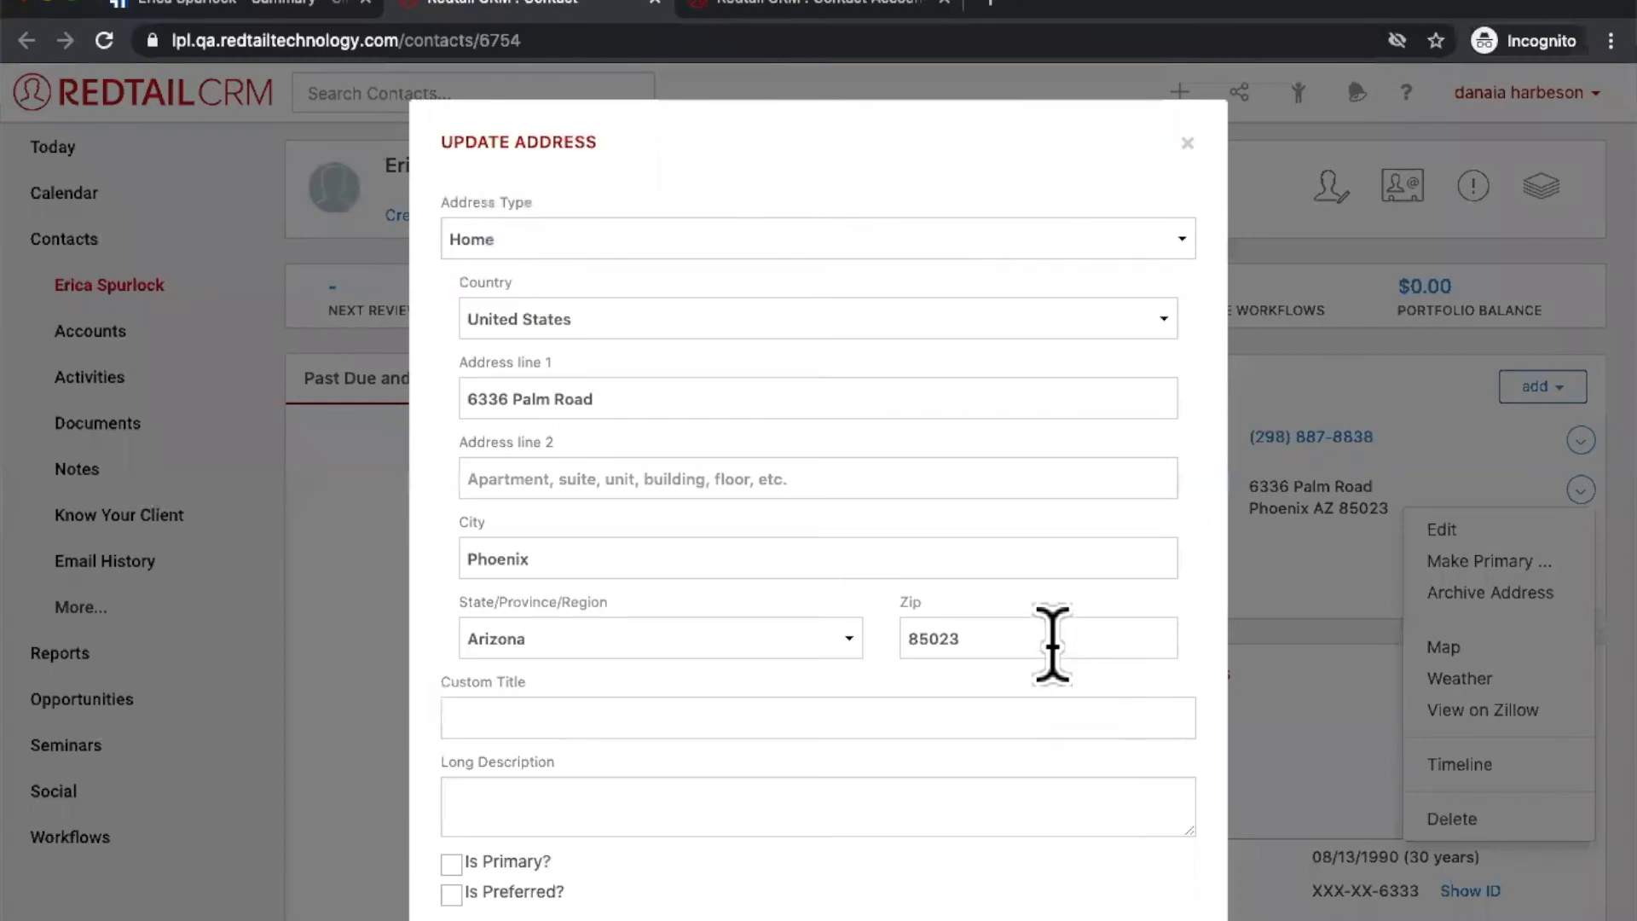
click(1054, 641)
key(BackSpace)
key(BackSpace)
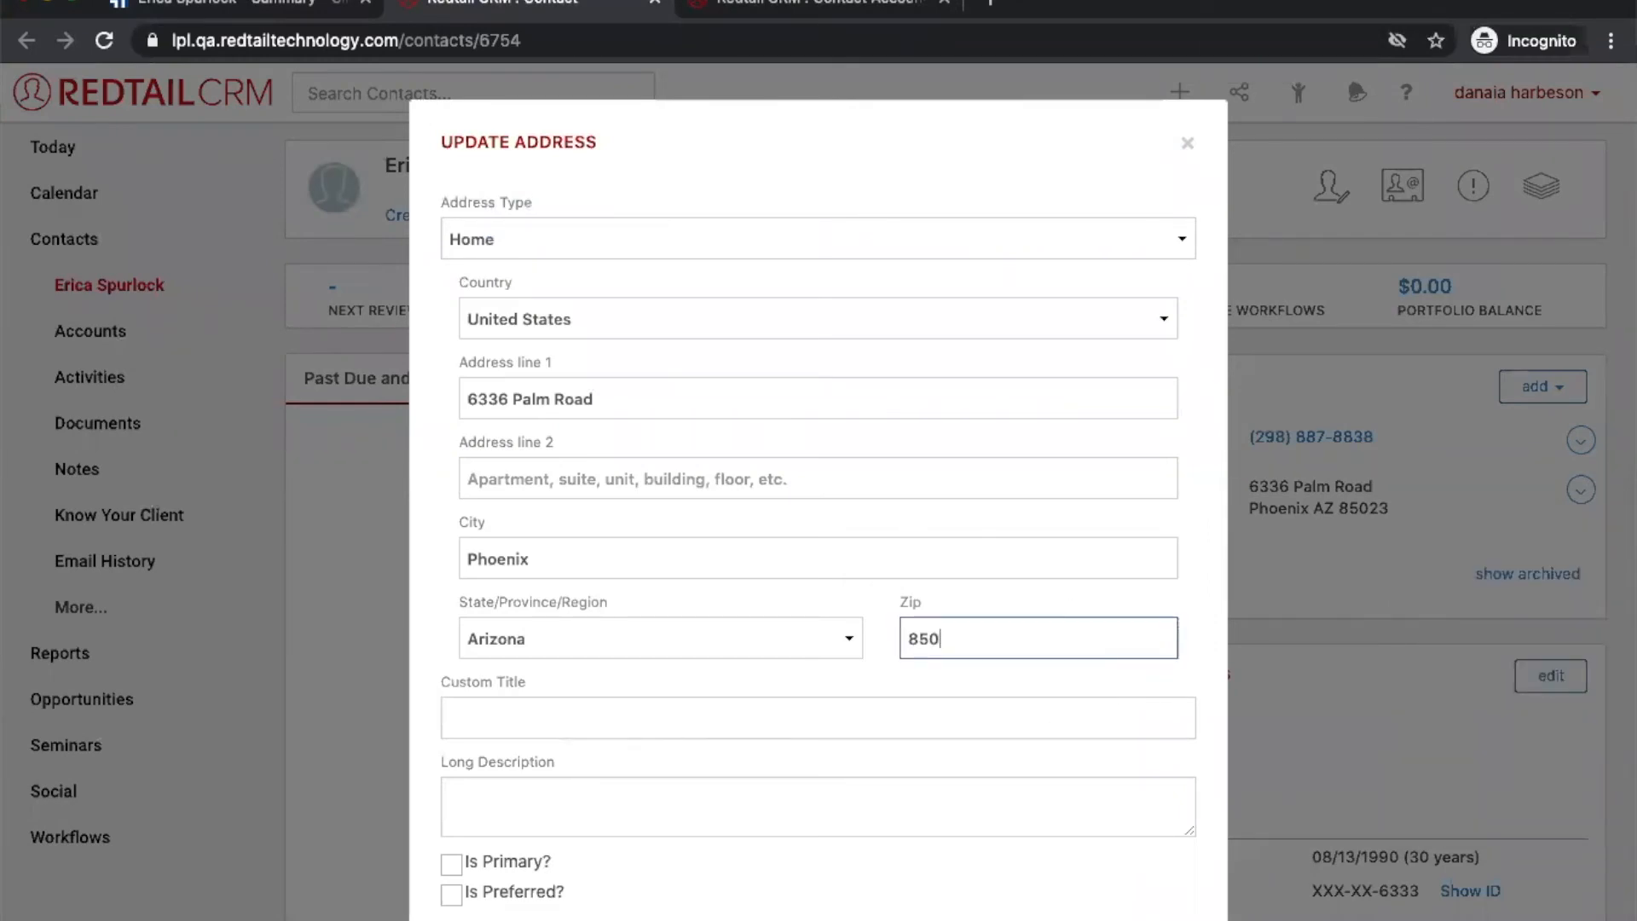
text(93)
scroll(1228, 734, down, 2)
key(Return)
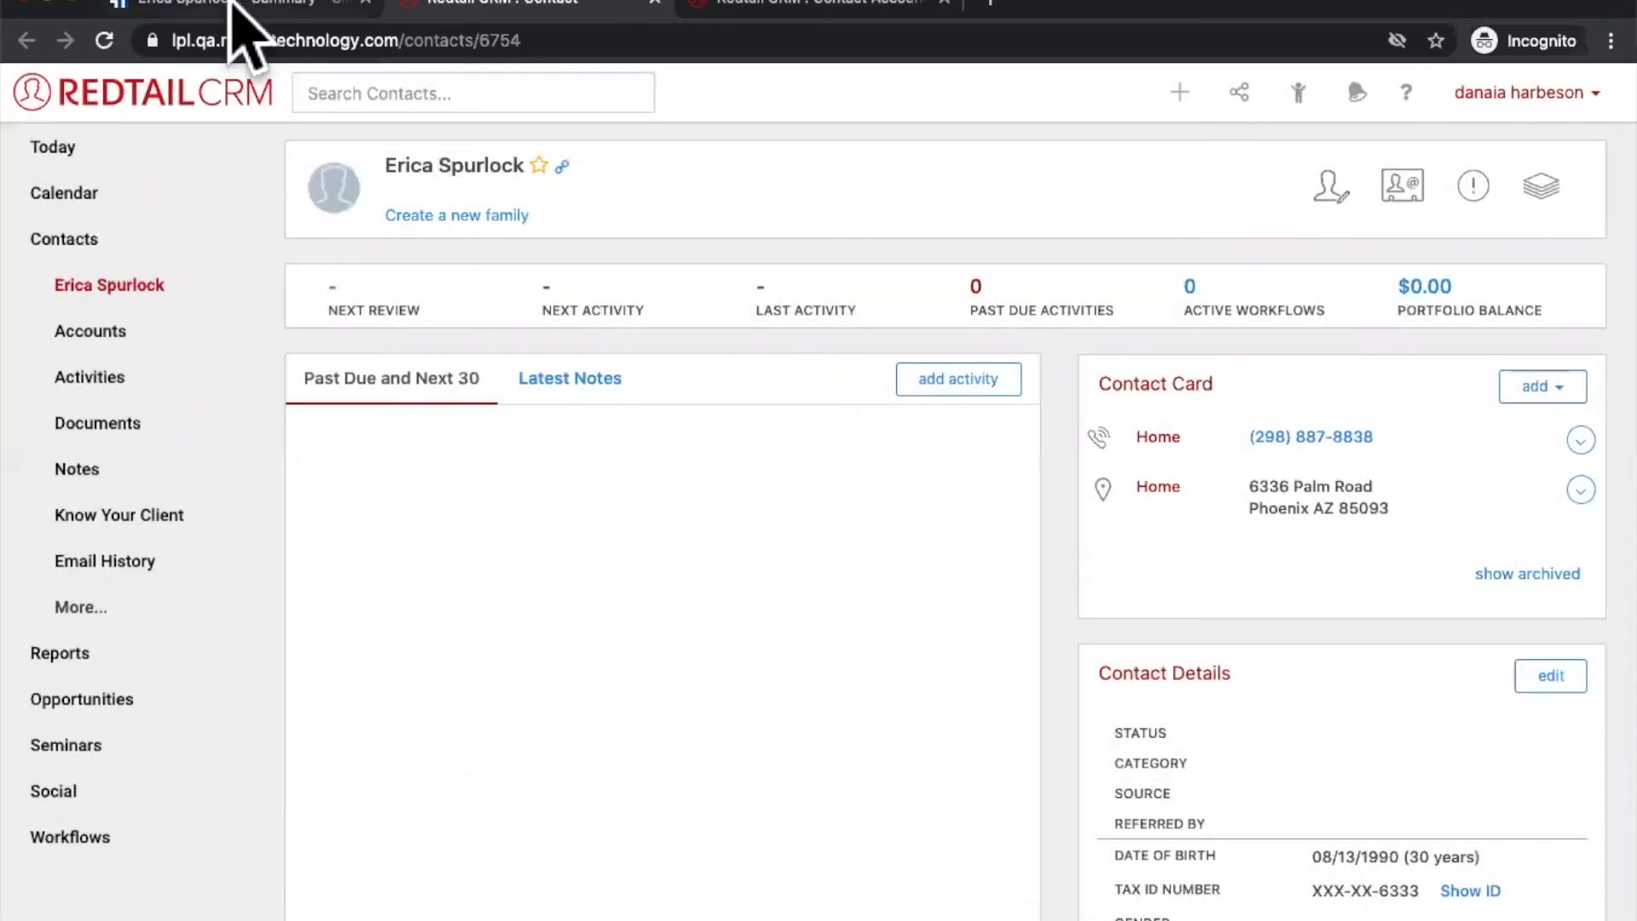
Step: Reload the ClientWorks client summary and highlight the synced Phoenix home address
click(232, 5)
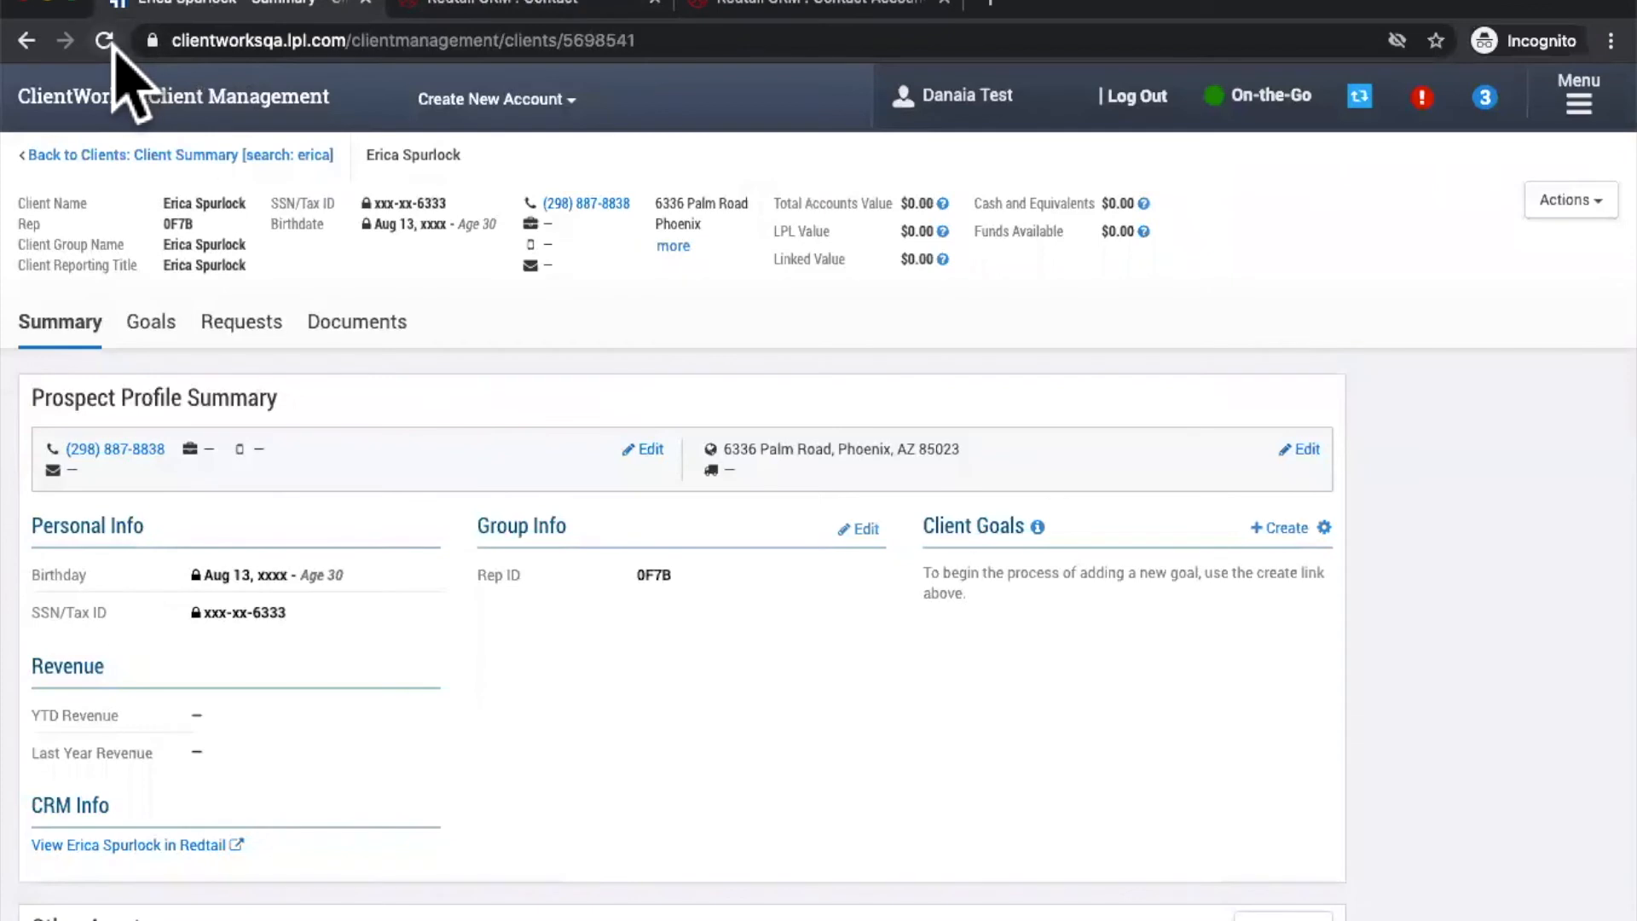
click(107, 43)
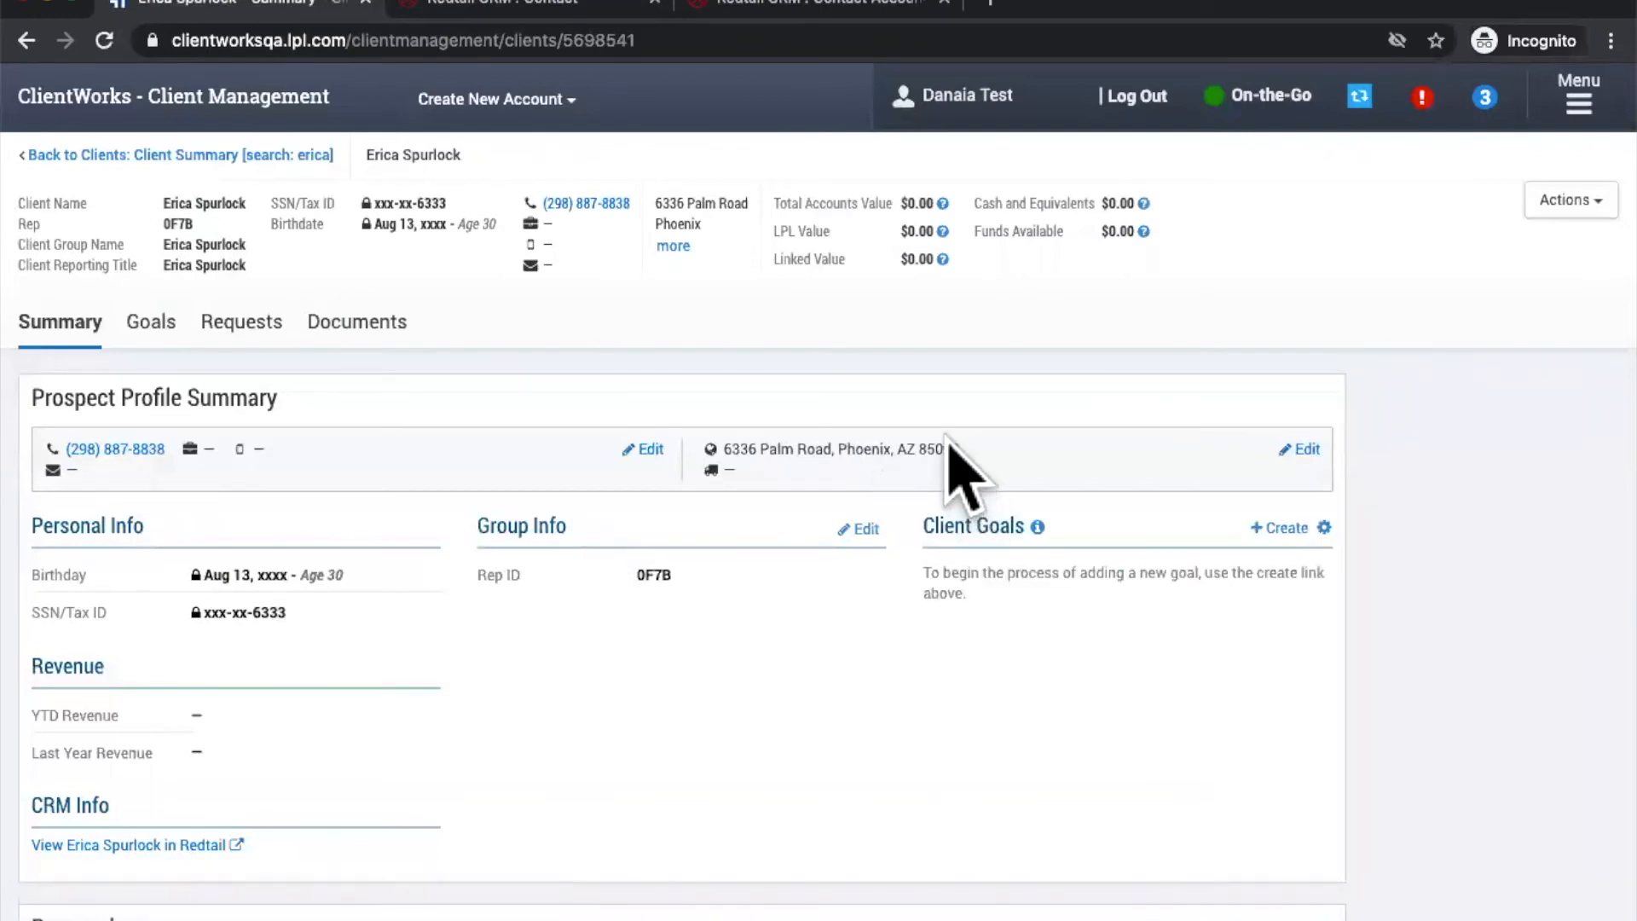
triple_click(946, 447)
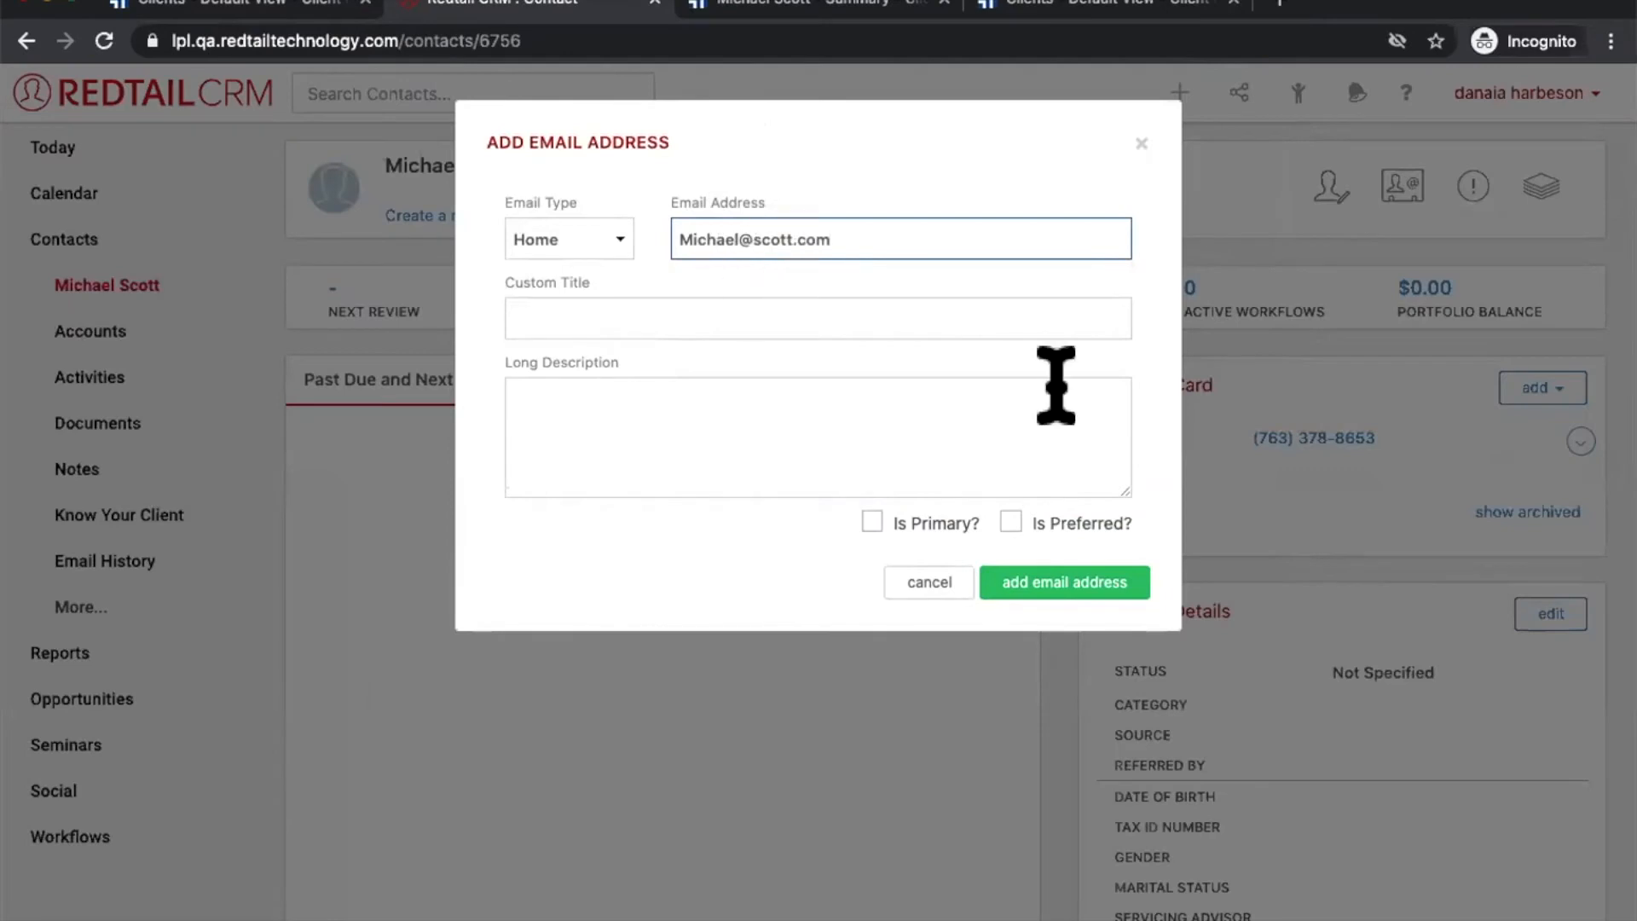
Step: Save the new Home email in Redtail and reload ClientWorks to check it synced
click(1061, 583)
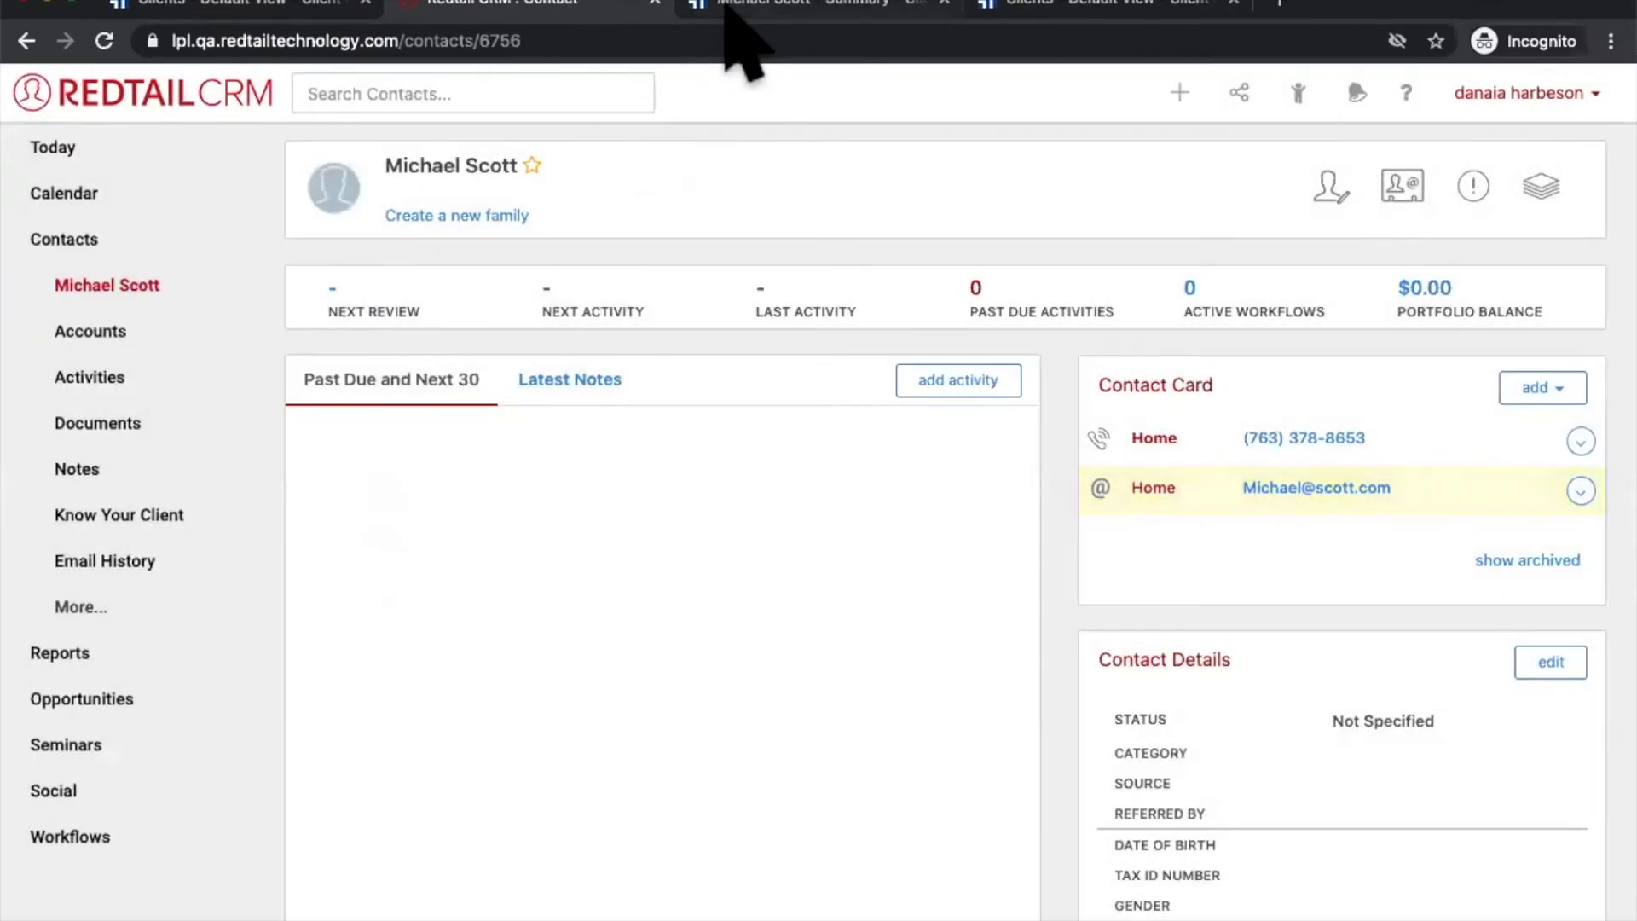
click(750, 6)
click(104, 41)
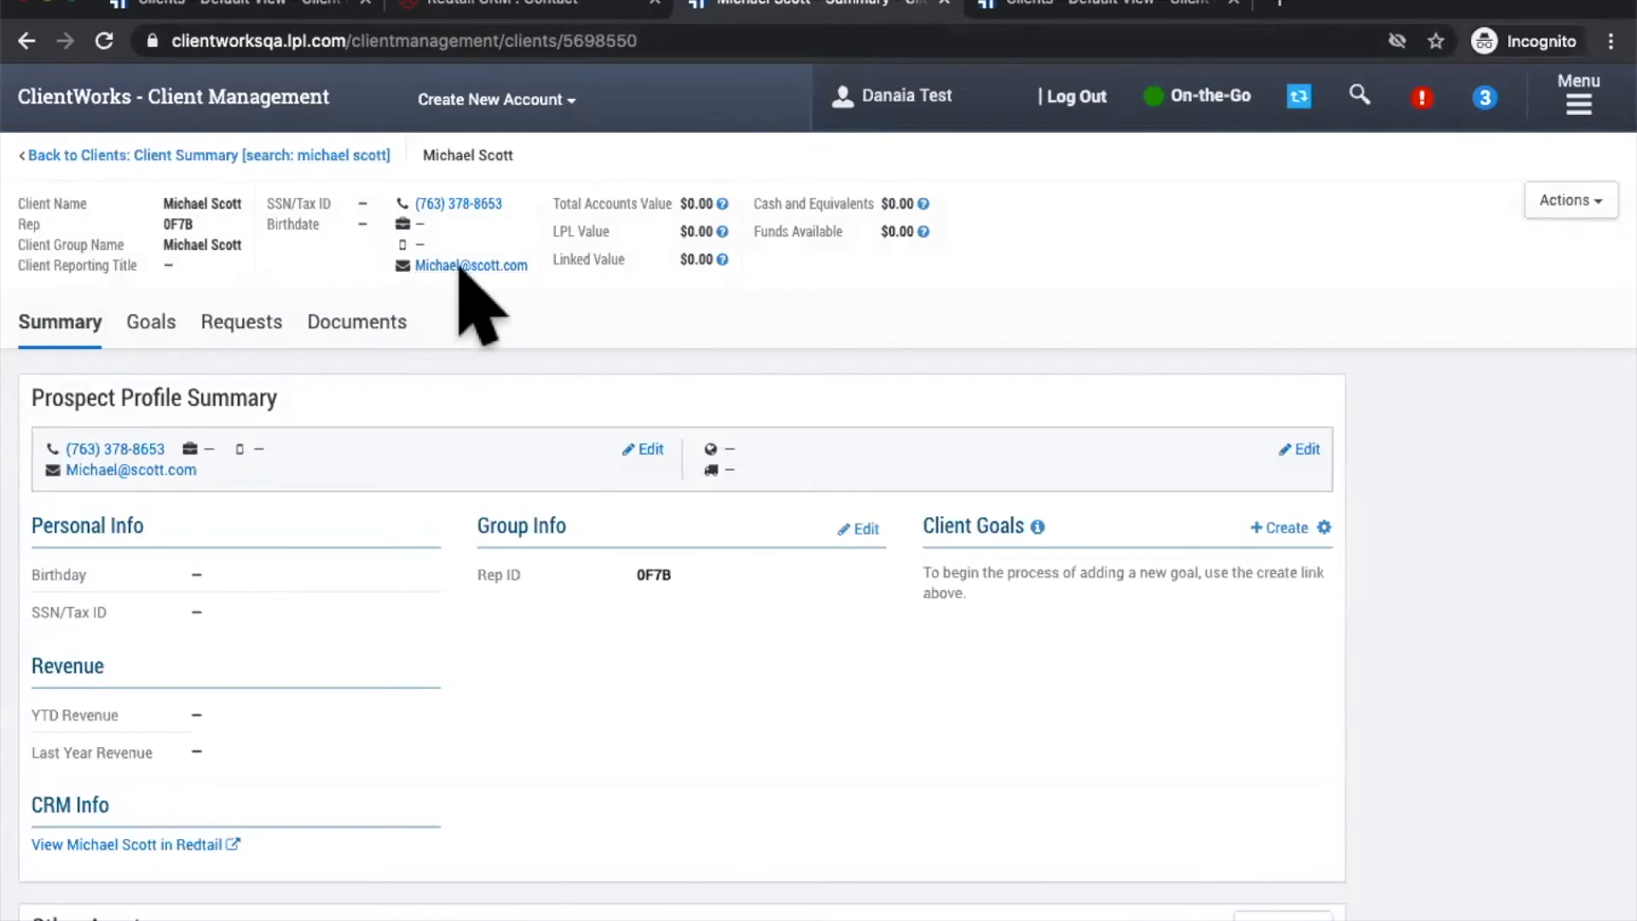
Step: Add a second Home email address to the Redtail contact card
click(490, 6)
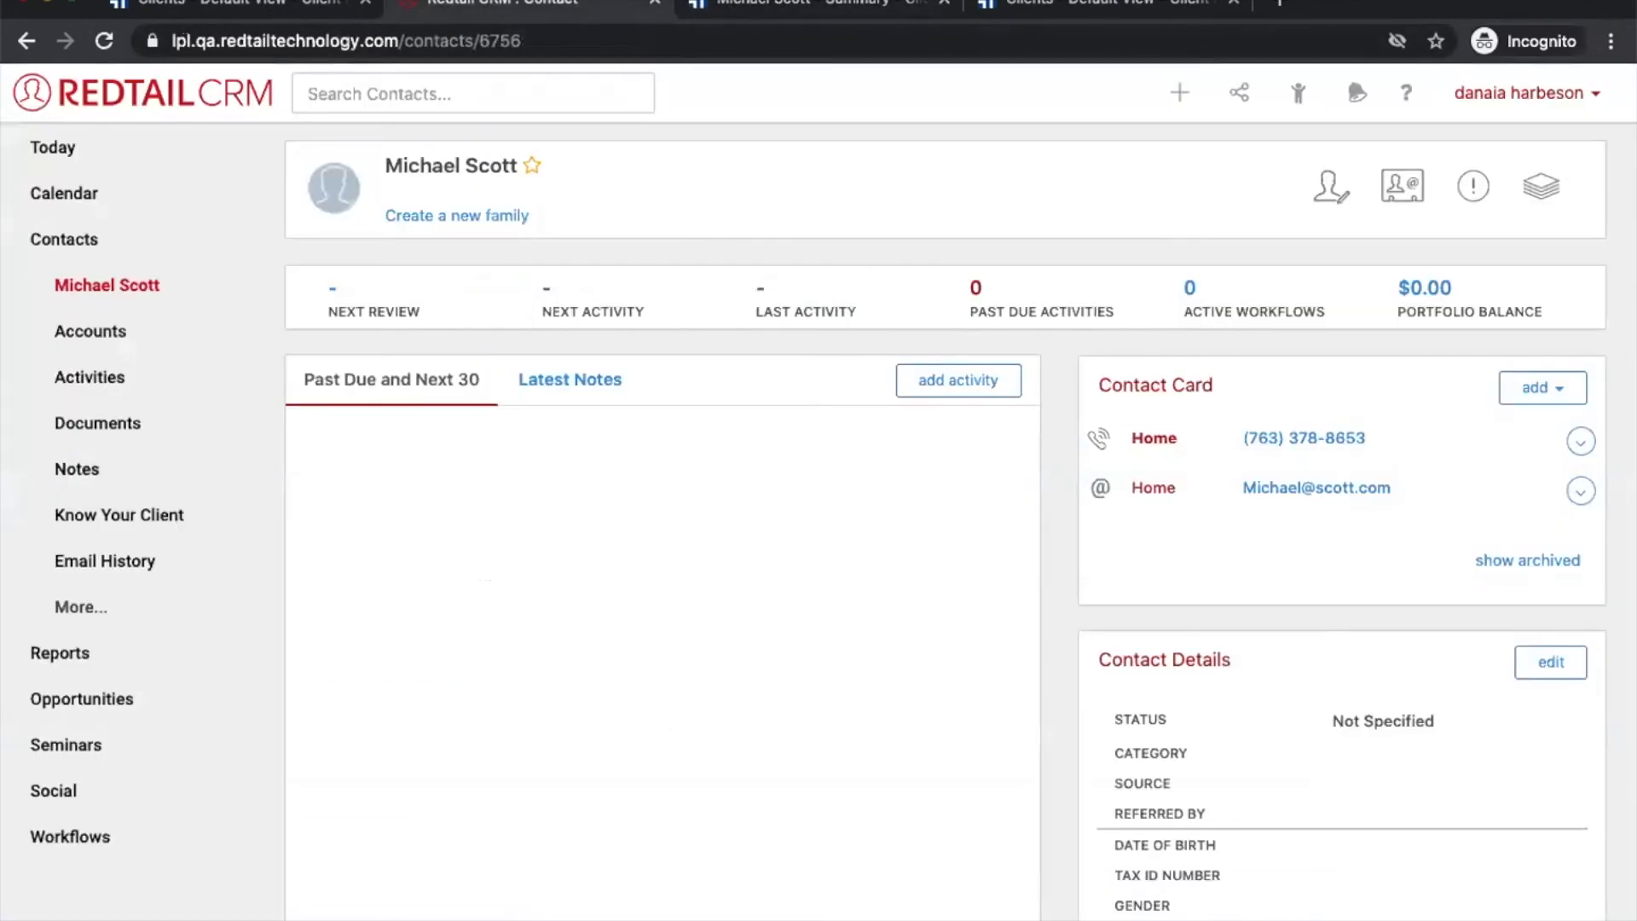
click(1542, 388)
click(1500, 466)
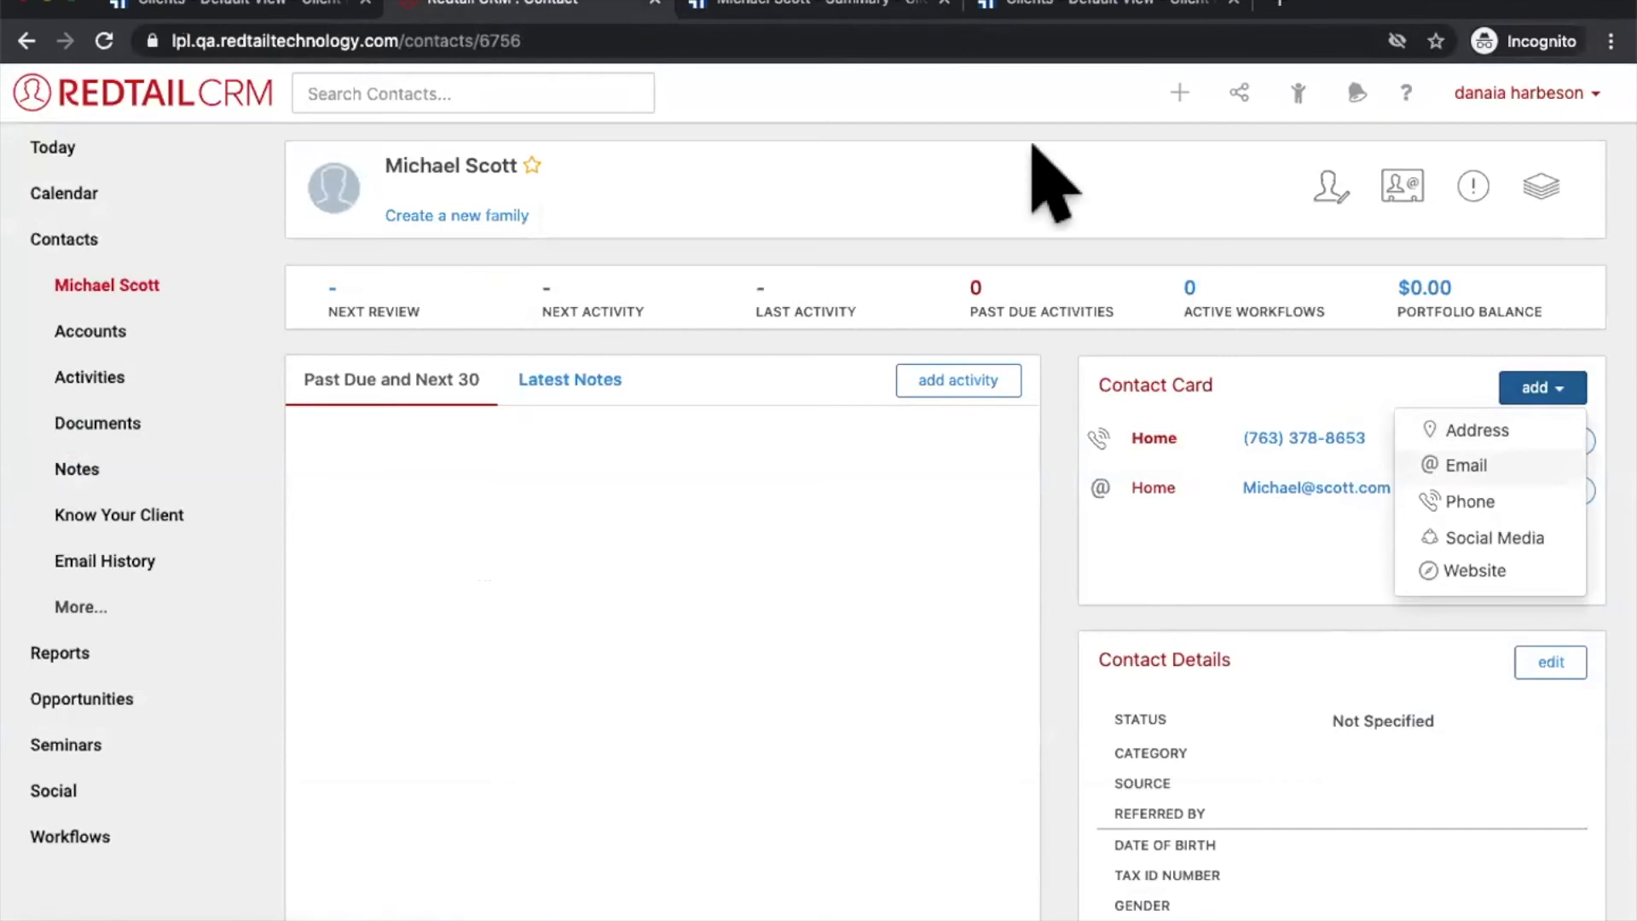
click(745, 236)
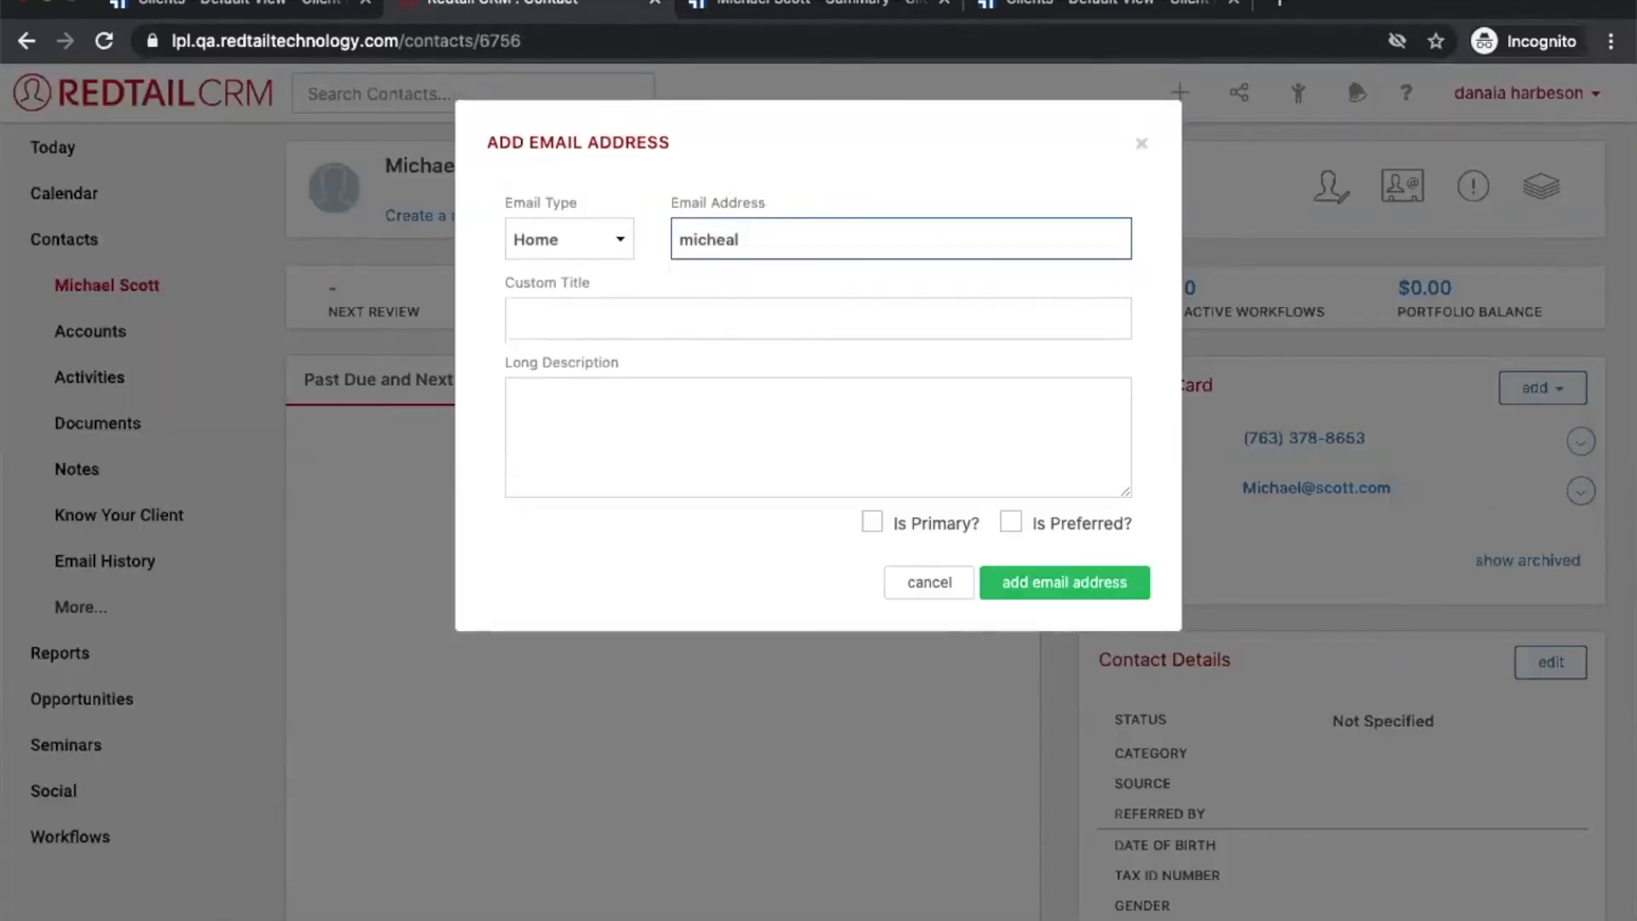
click(1011, 585)
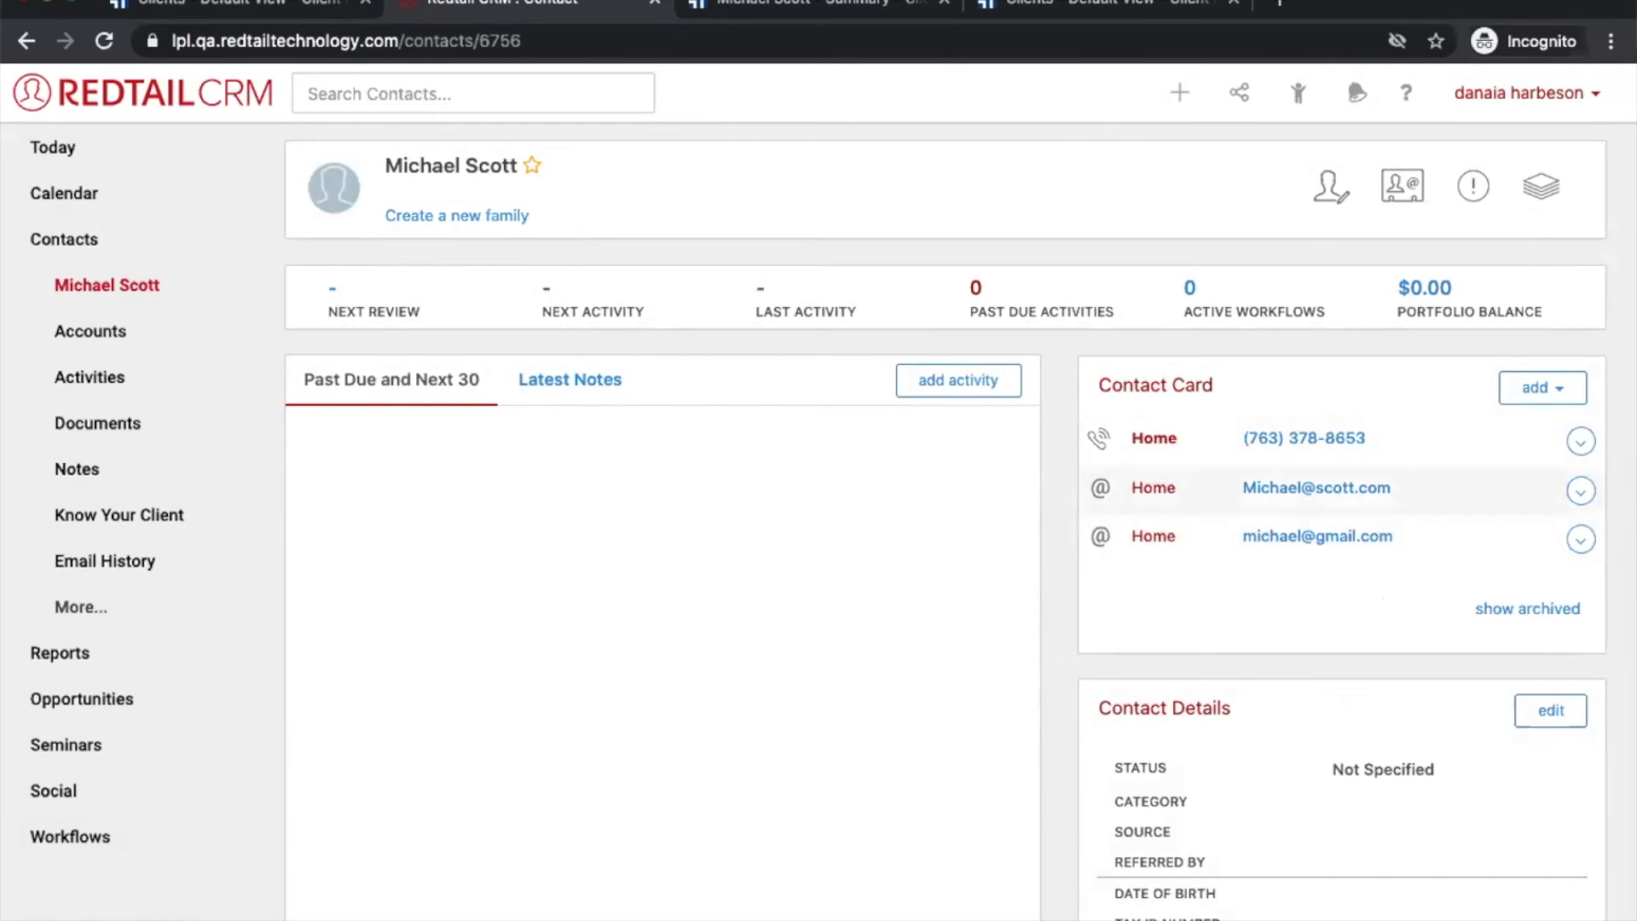
Step: Reload the ClientWorks summary to check for the second email, then return to Redtail
click(857, 13)
click(103, 40)
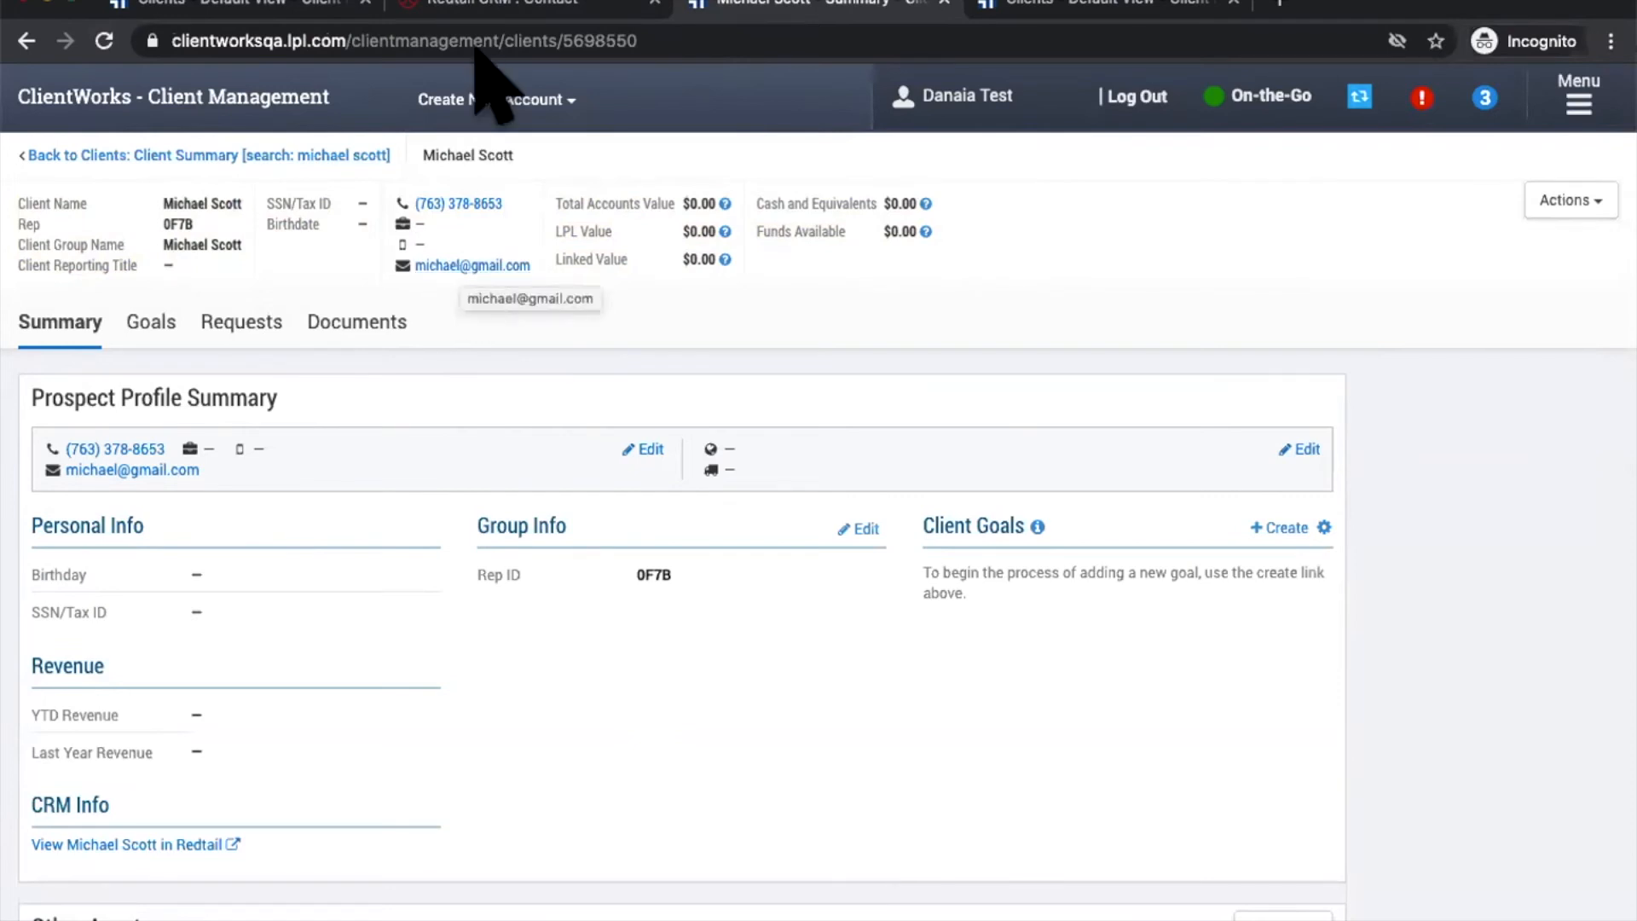
click(471, 7)
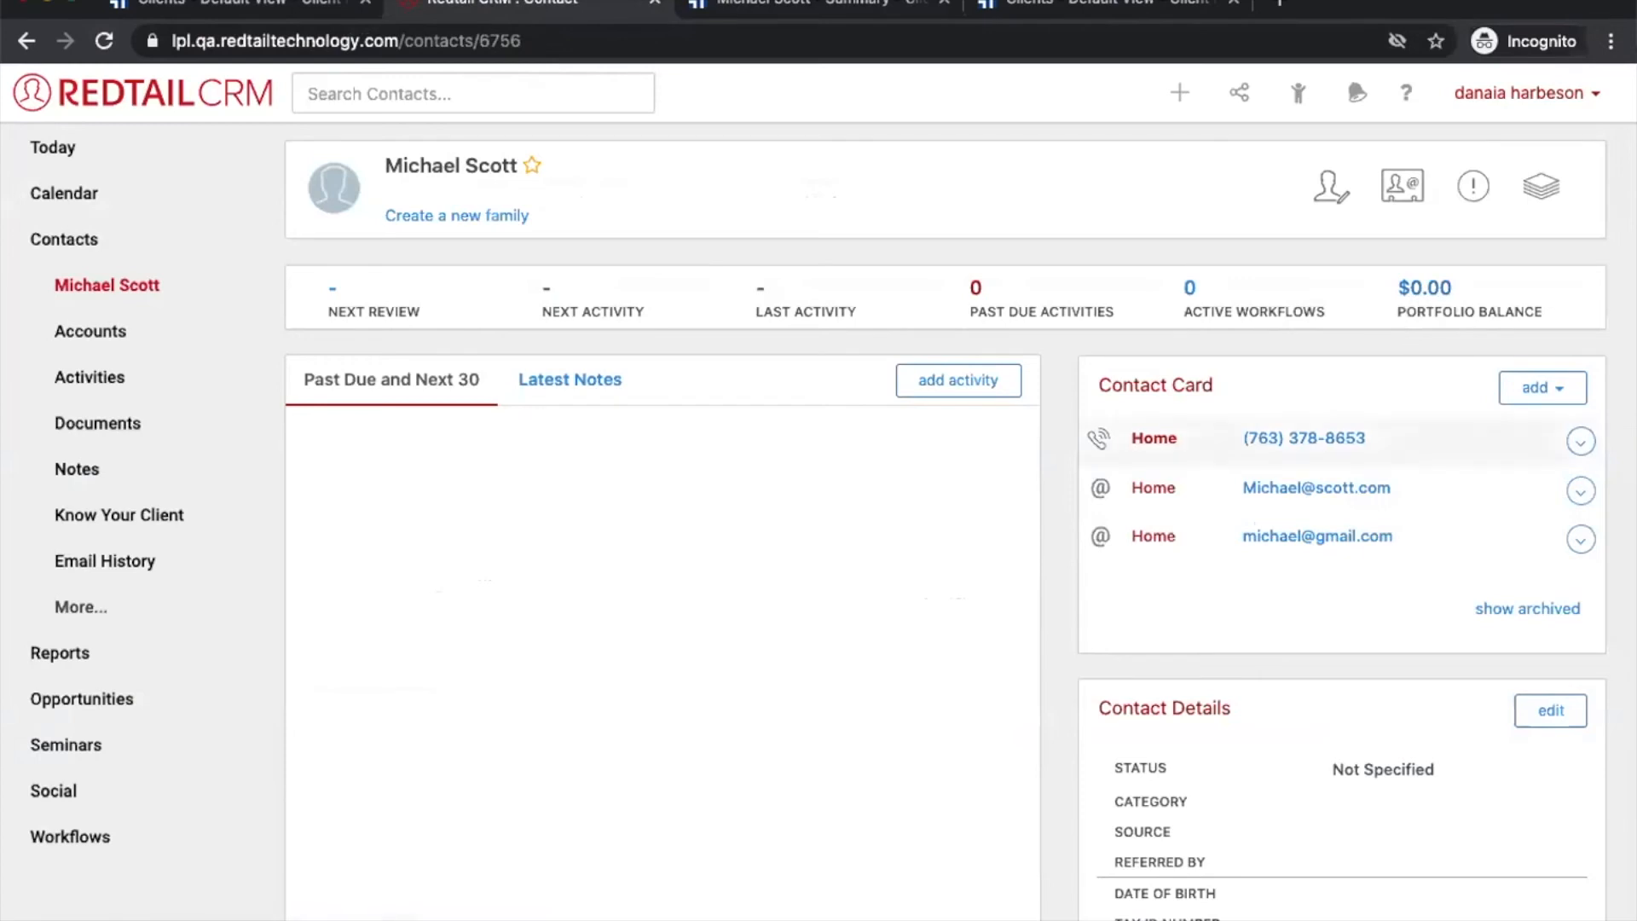
Step: Make the first email primary in Redtail and reload ClientWorks to confirm the sync
click(1580, 491)
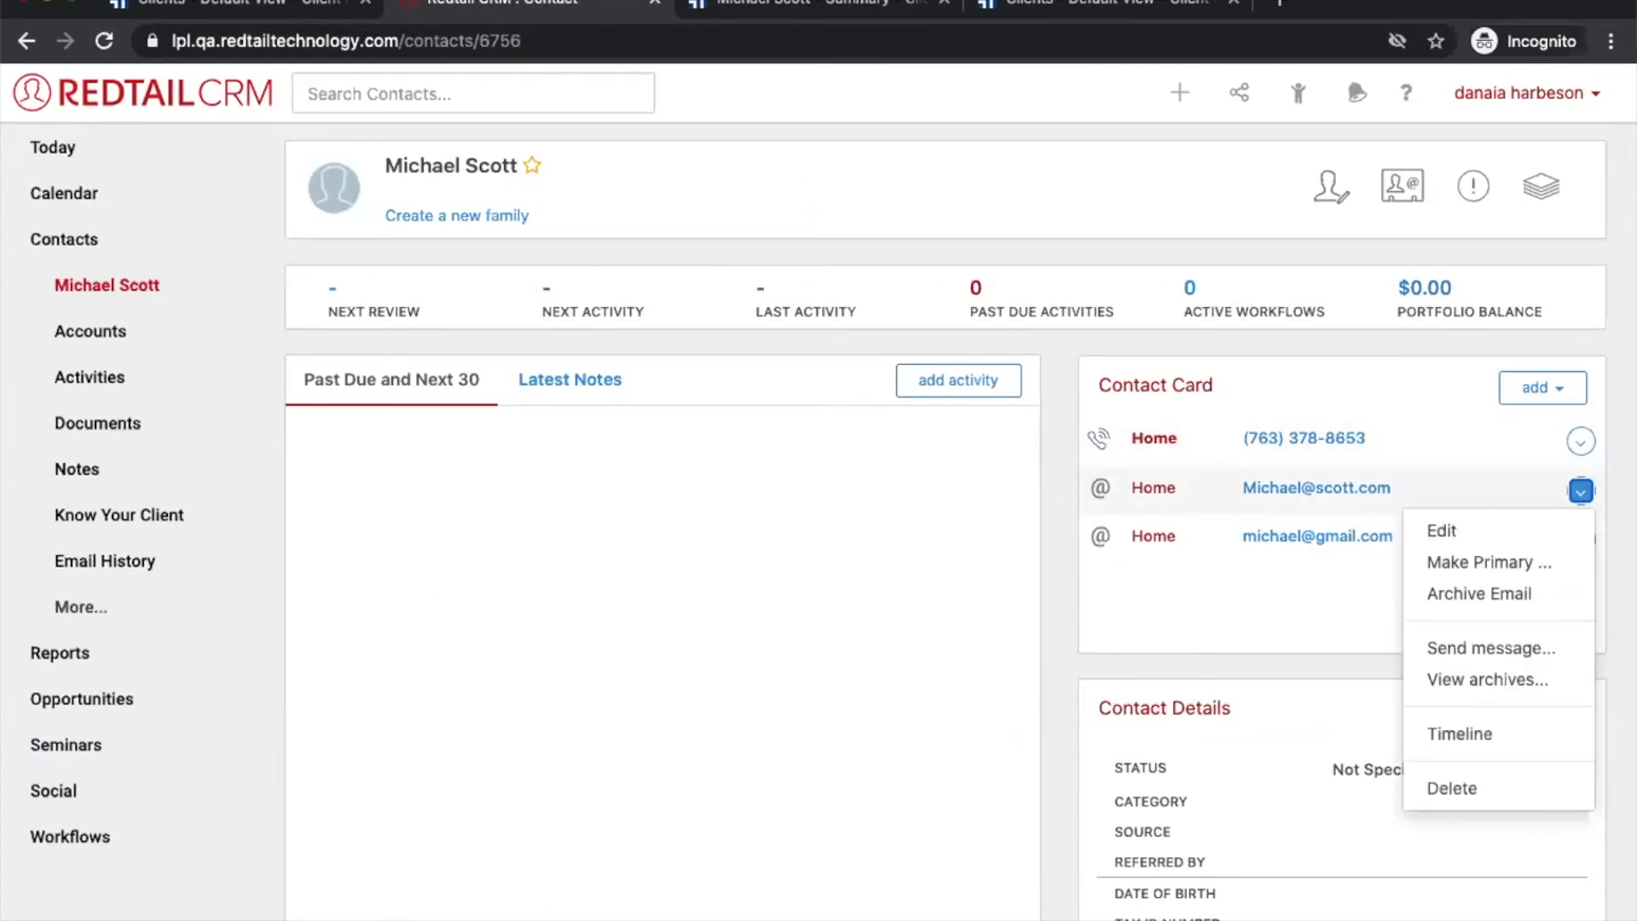
click(1488, 561)
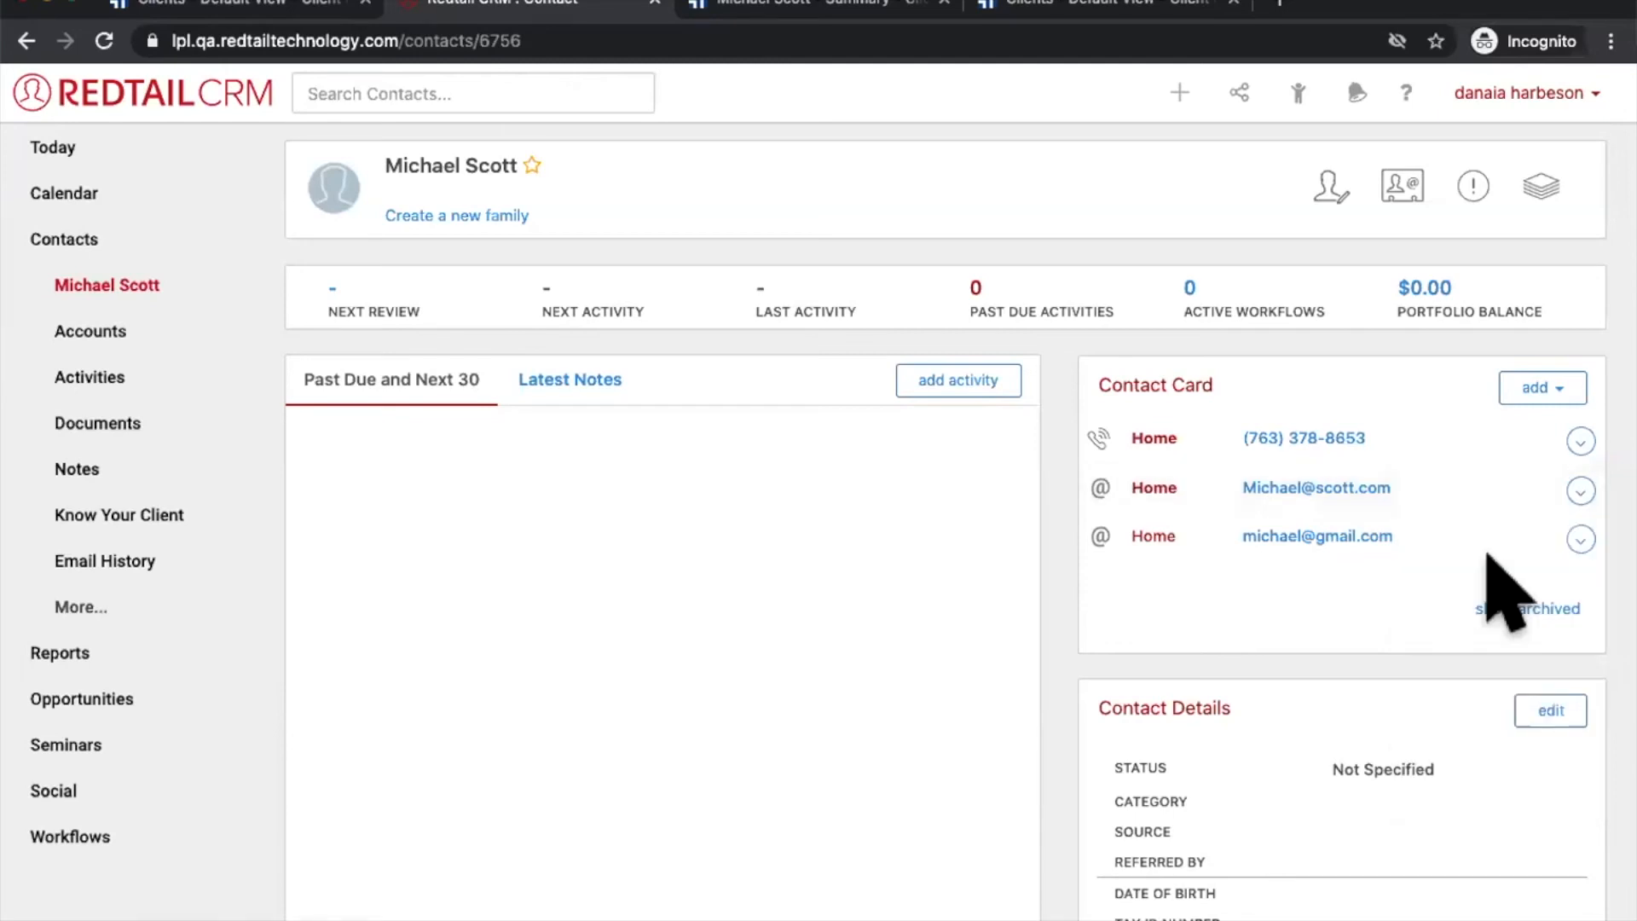
click(806, 7)
click(104, 38)
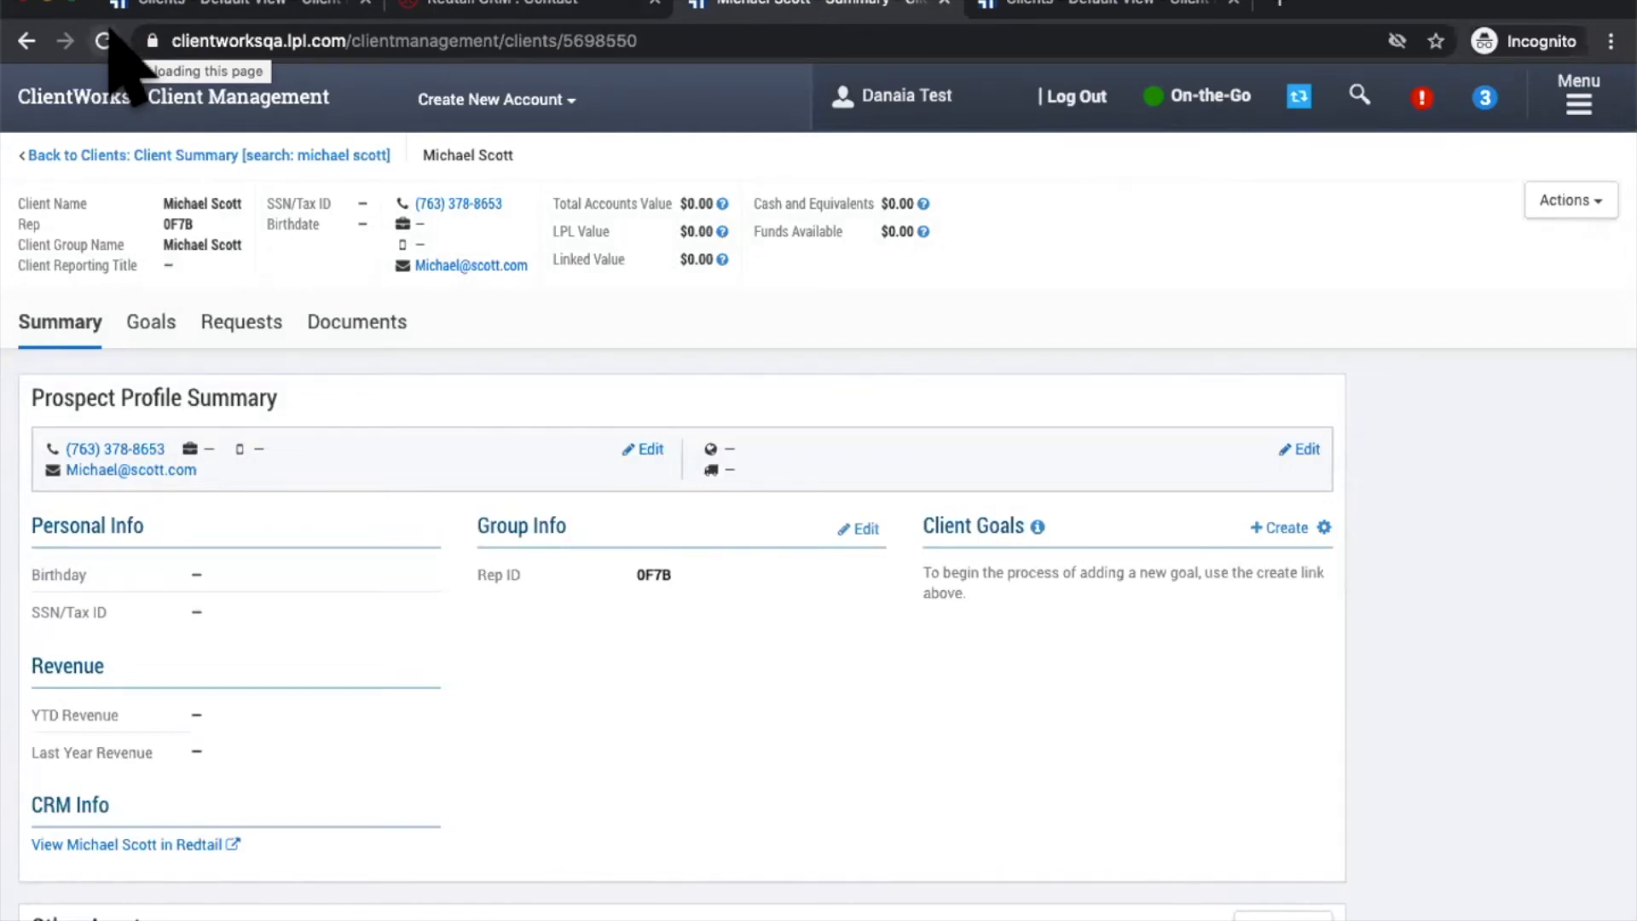
Step: Check the empty Redtail-linked ClientWorks client list for rep 0F7B, then return to Redtail CRM
click(200, 3)
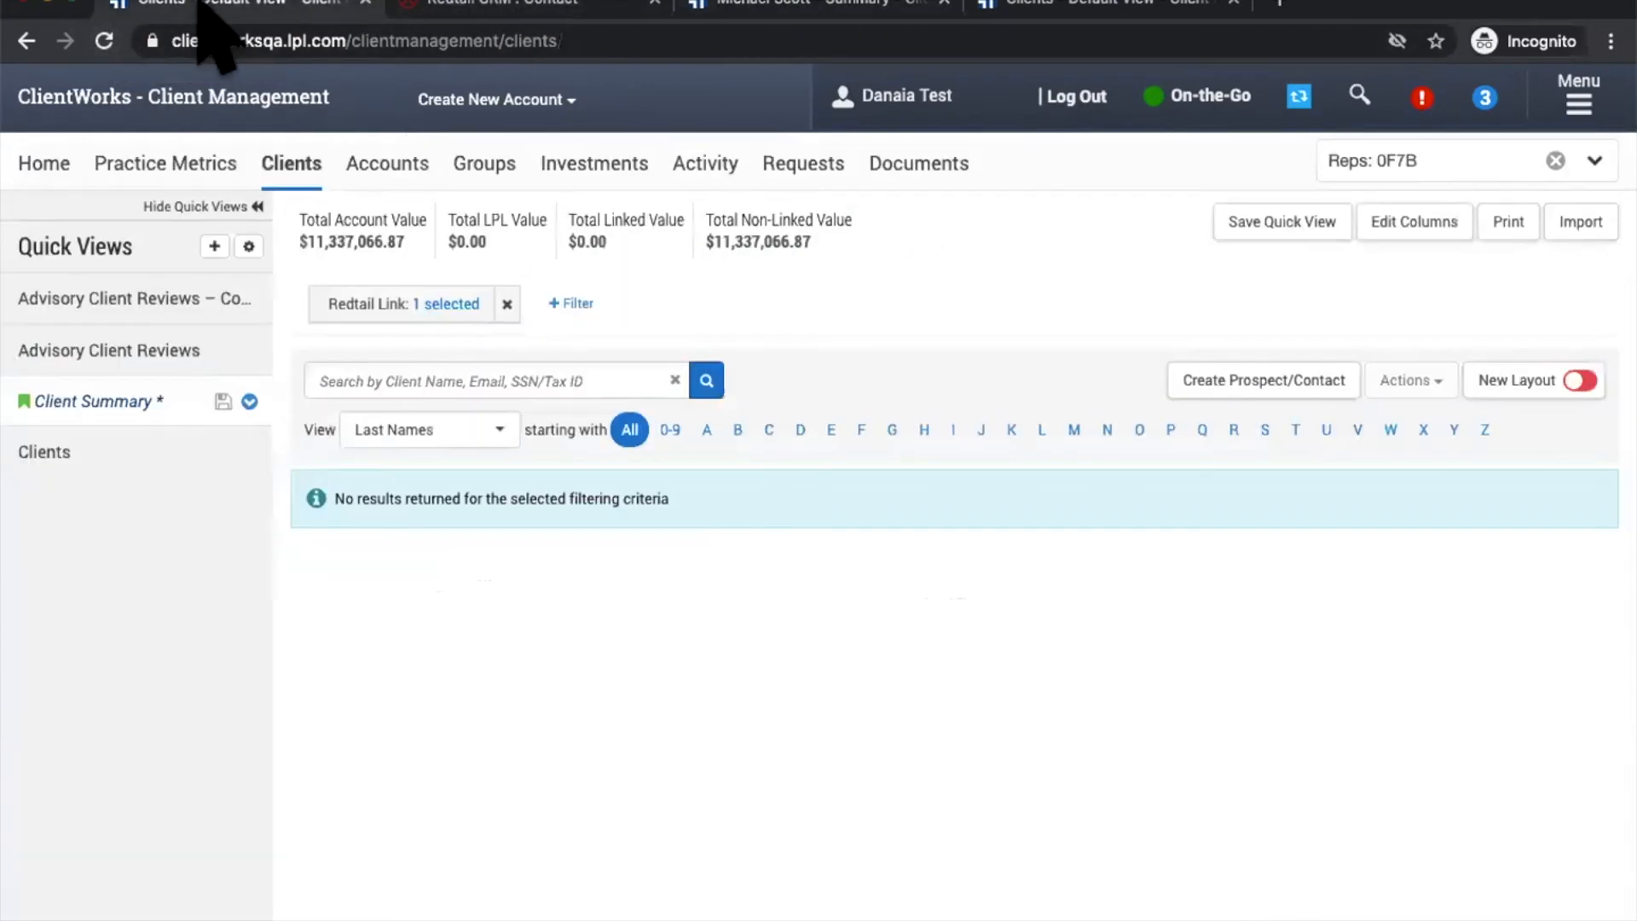
click(516, 5)
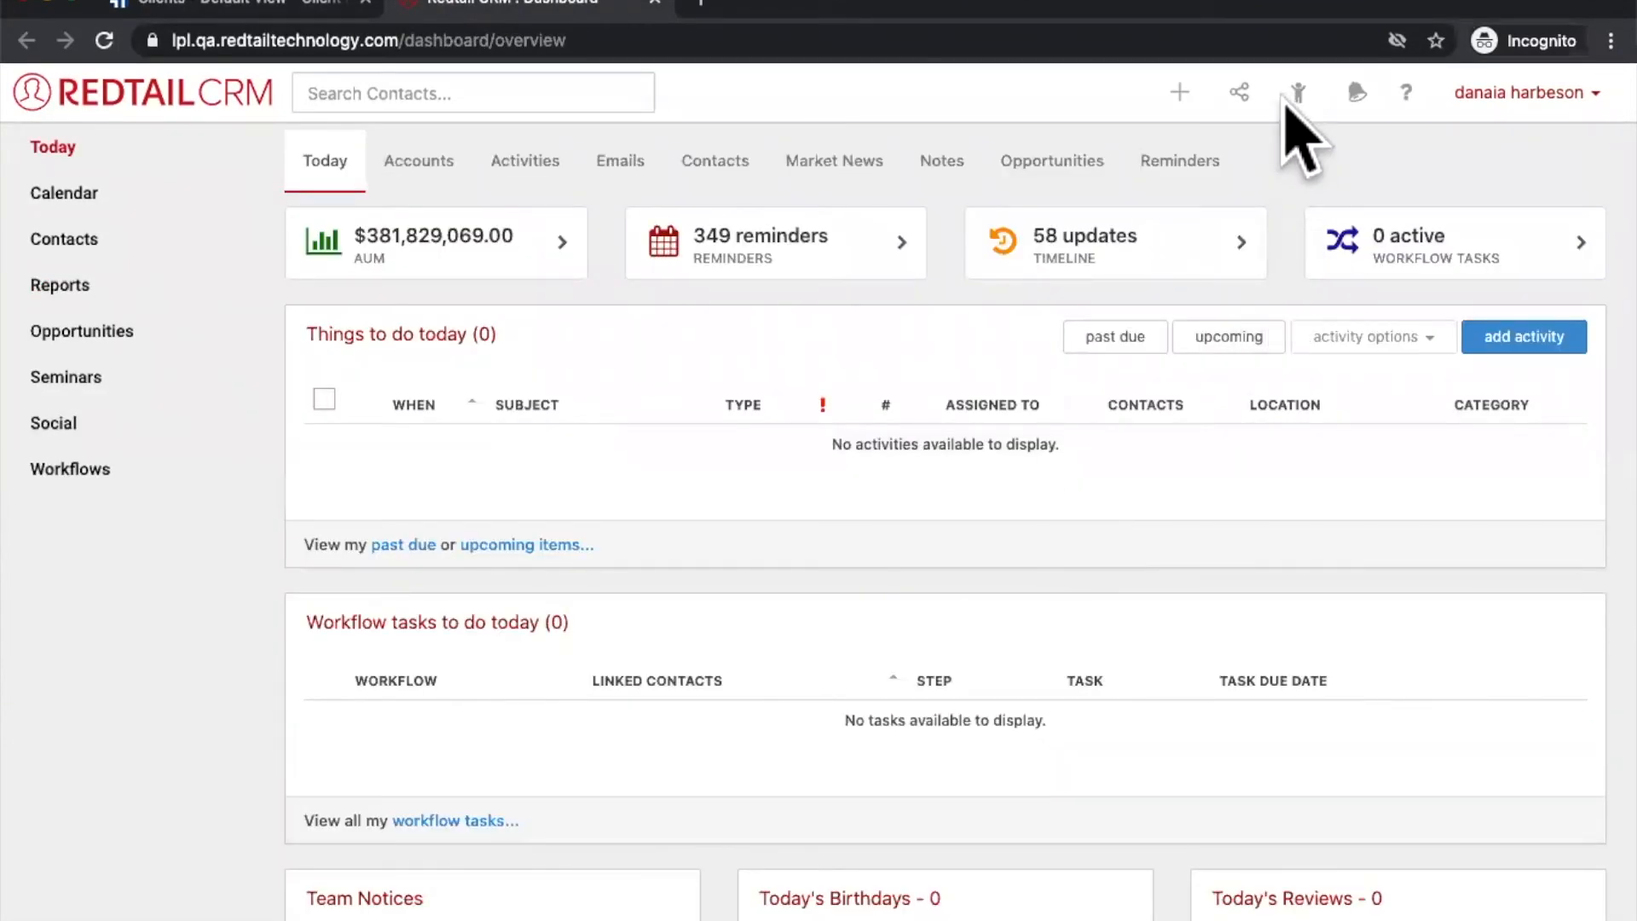
Step: Open the first recently viewed contact, whose record shows a $6,585.69 portfolio balance
click(1296, 92)
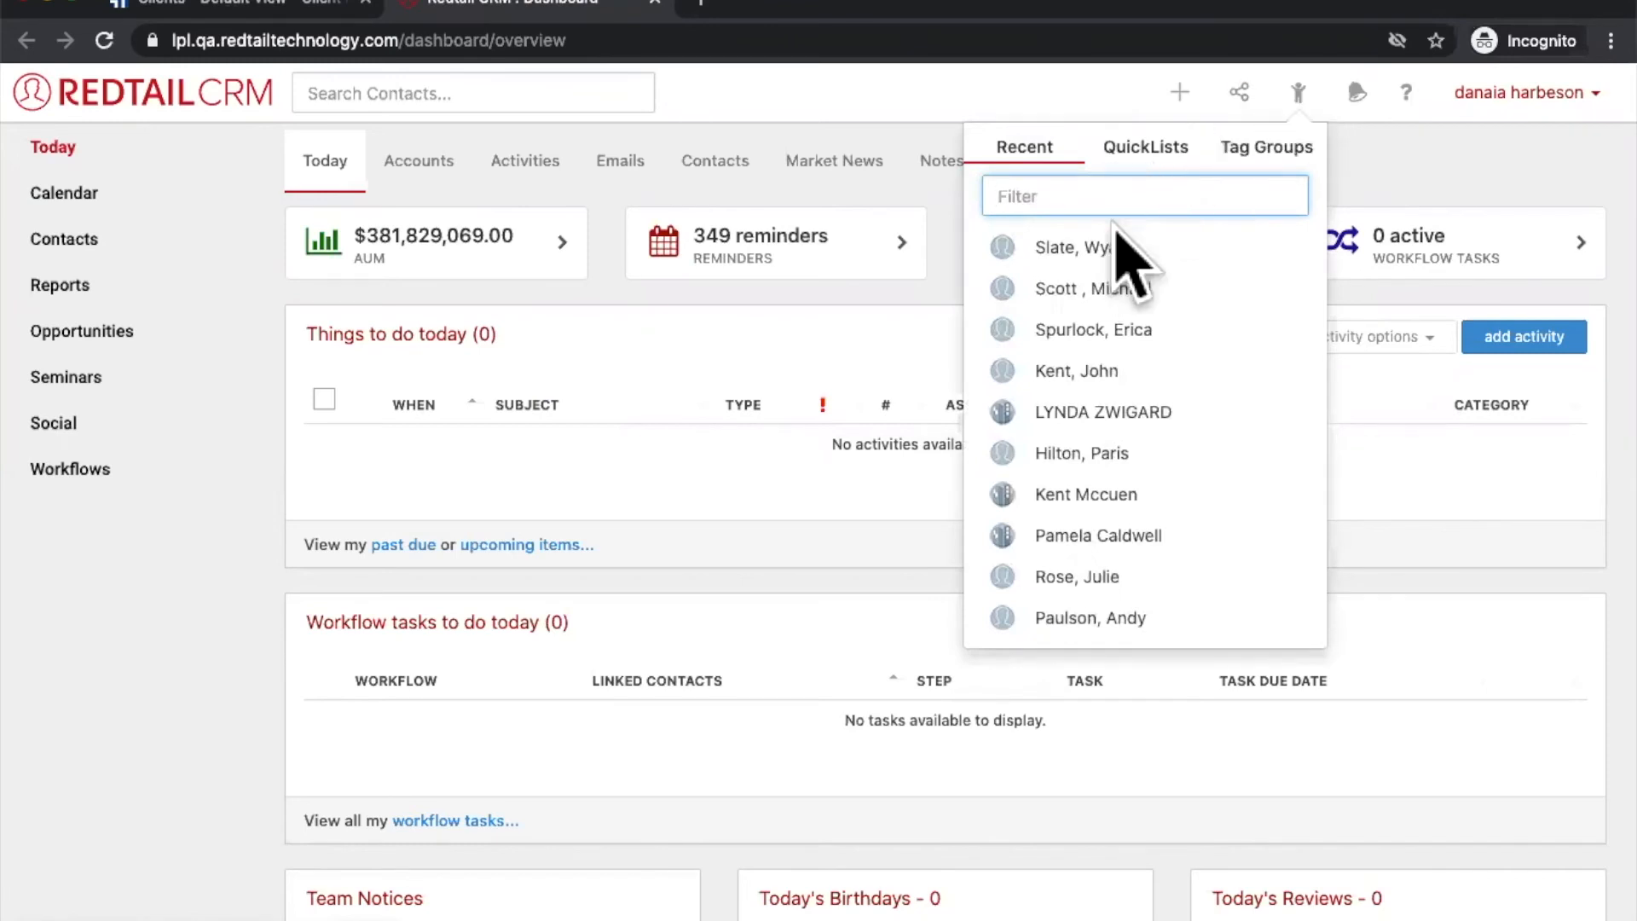
click(1103, 249)
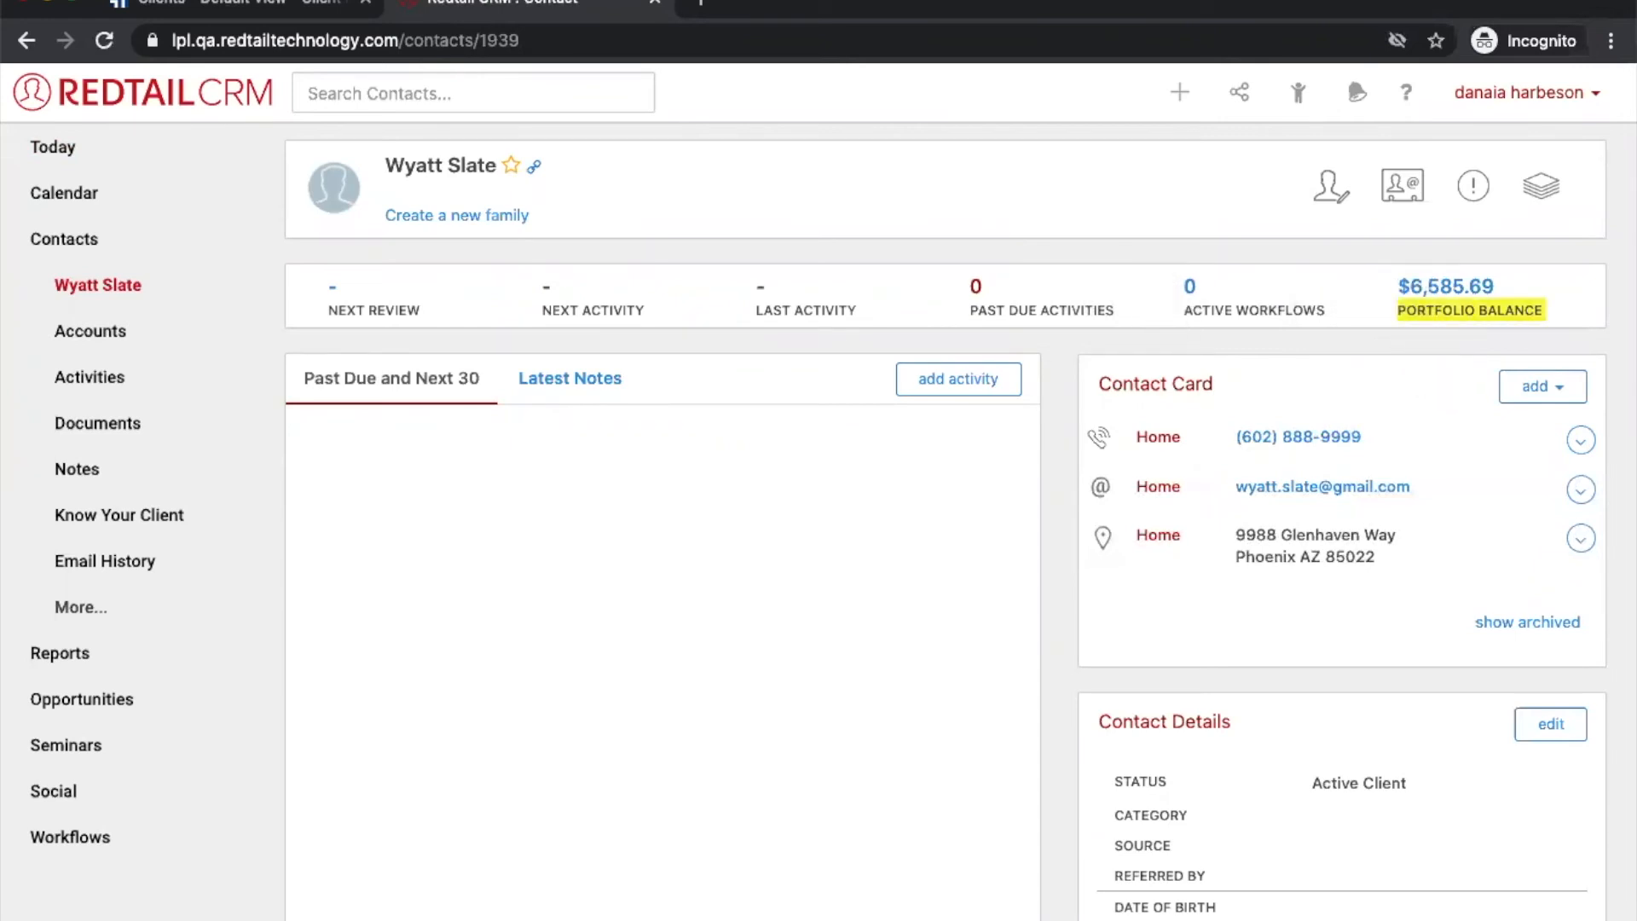
Step: Inspect the contact's LPL-linked account and its LPL Consolidated Asset, then return to Accounts
click(120, 324)
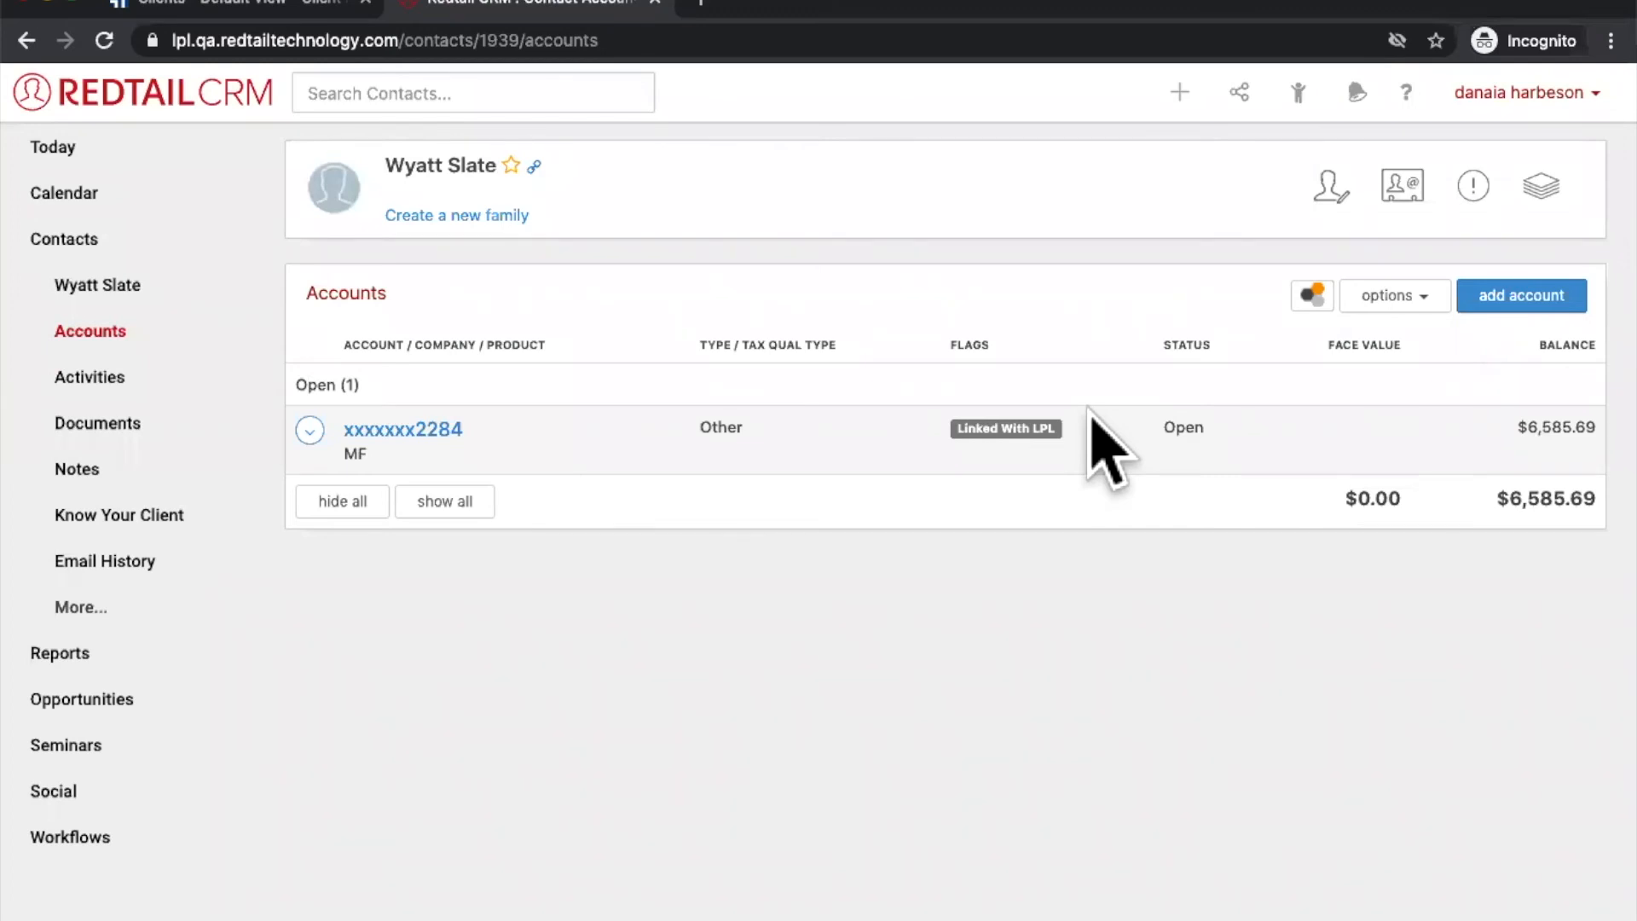
click(383, 429)
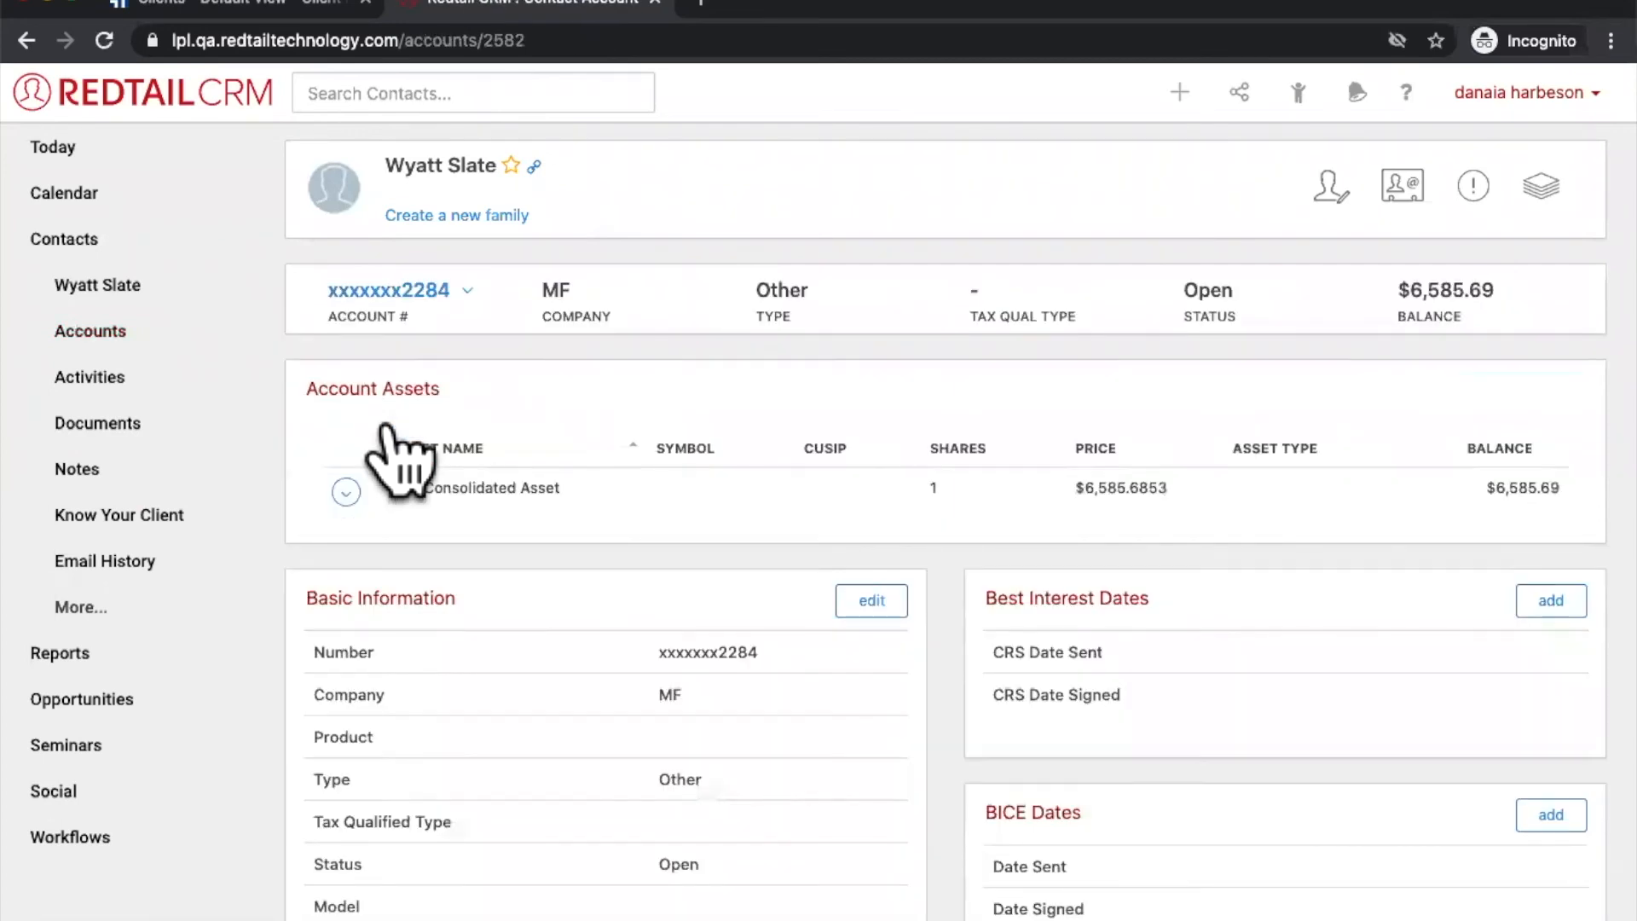
drag(560, 488, 392, 481)
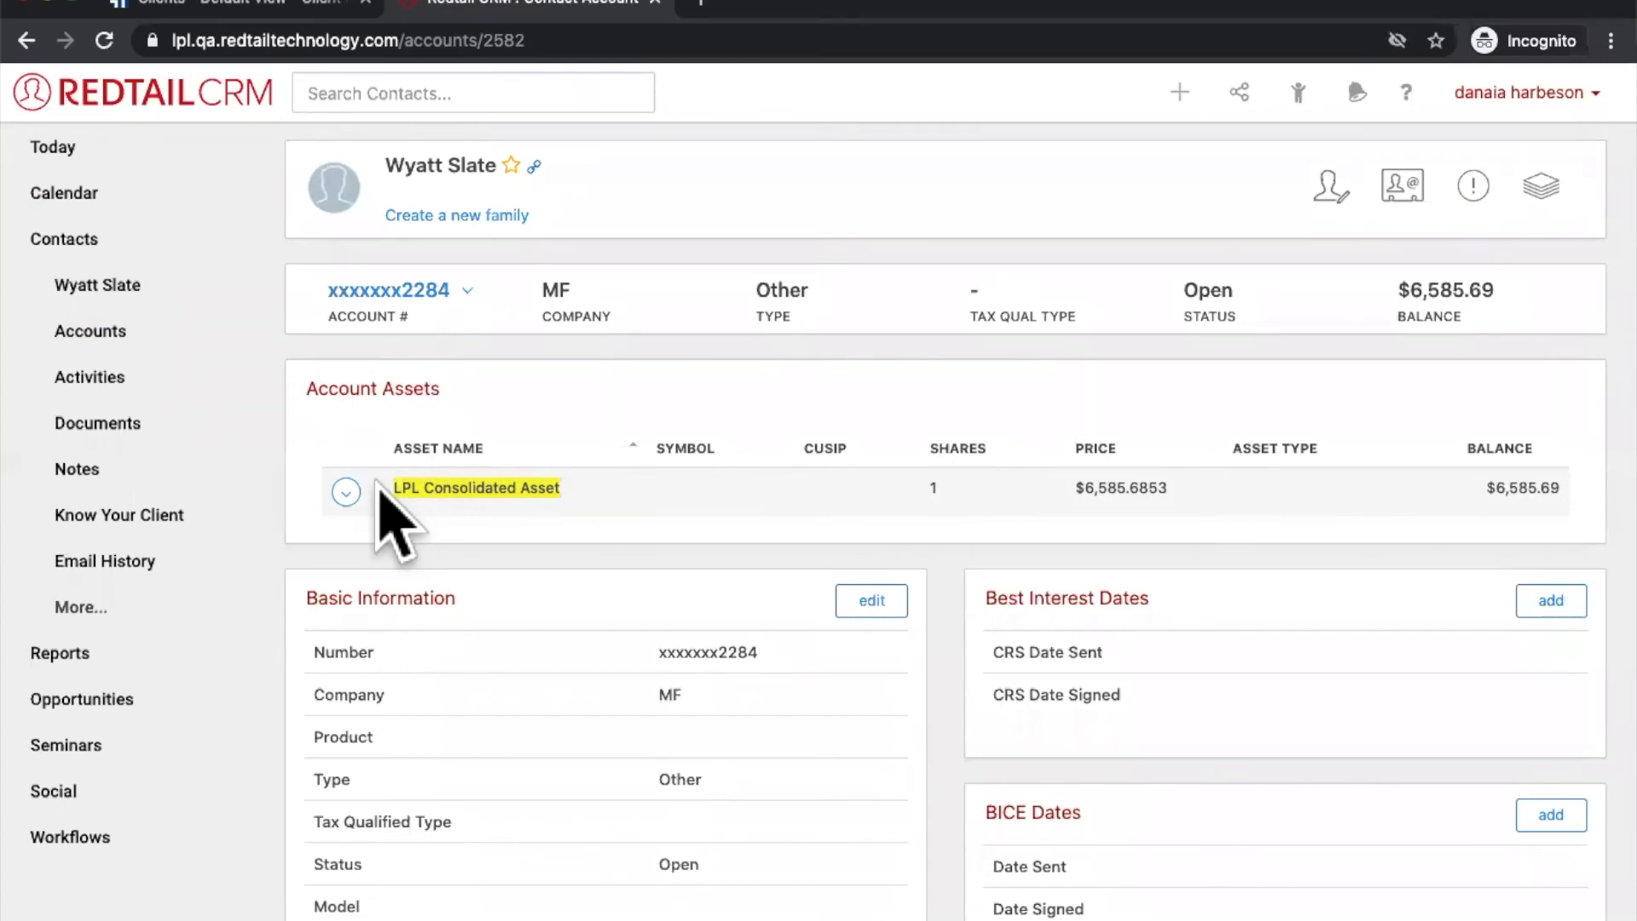
key(super+bracketleft)
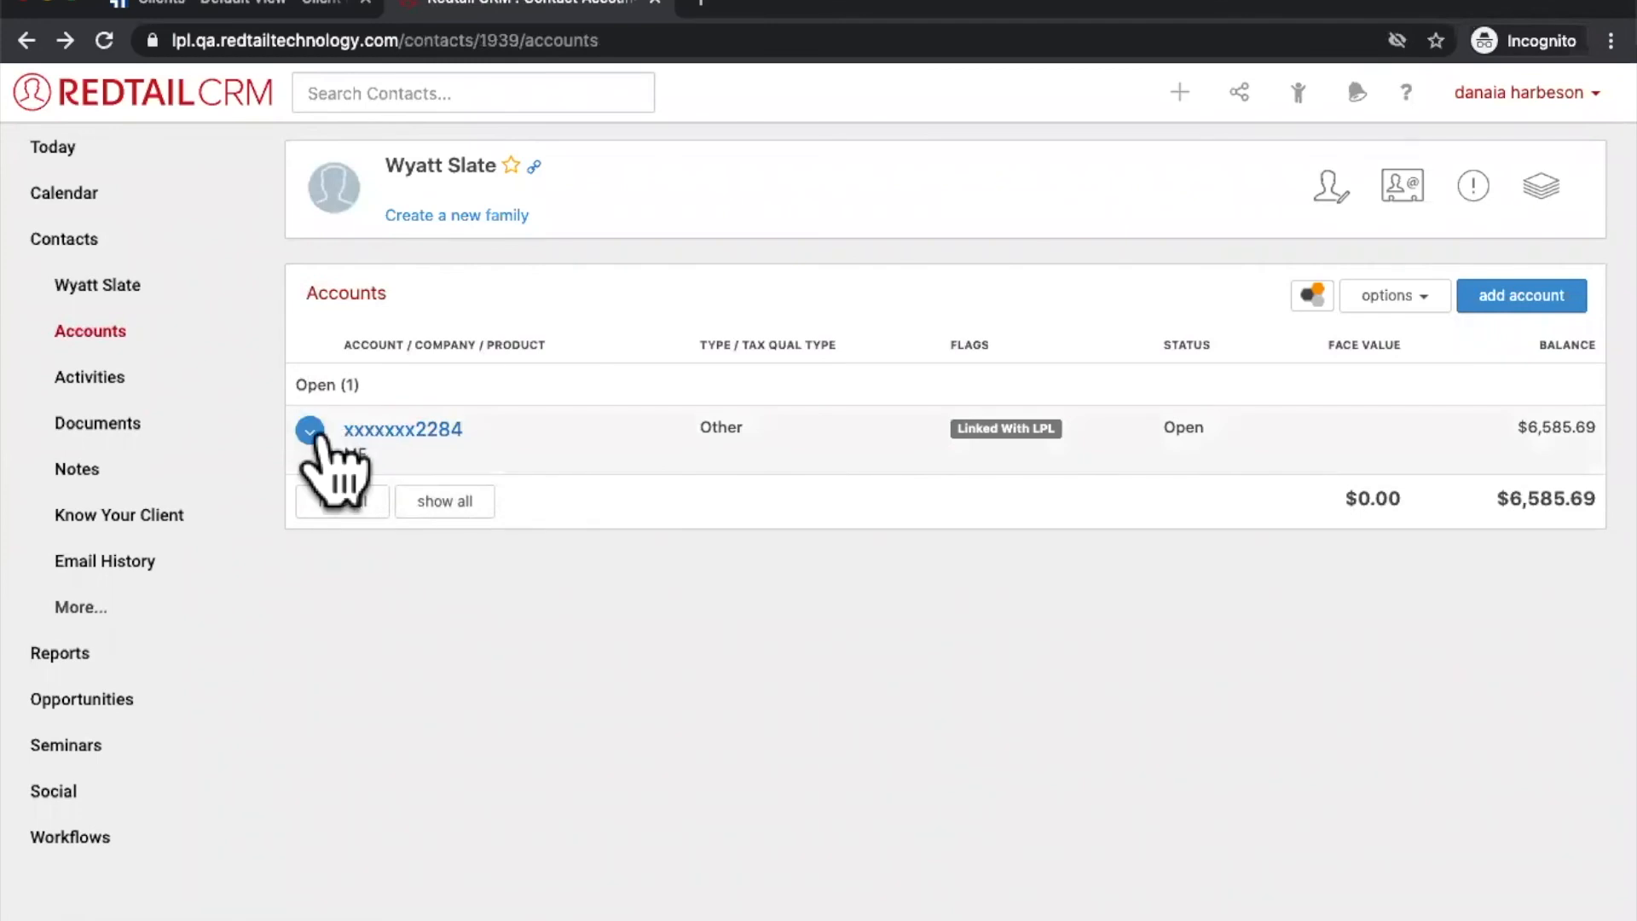
Step: Review the linked account's LPL Account Data, scrolling through its details
click(310, 431)
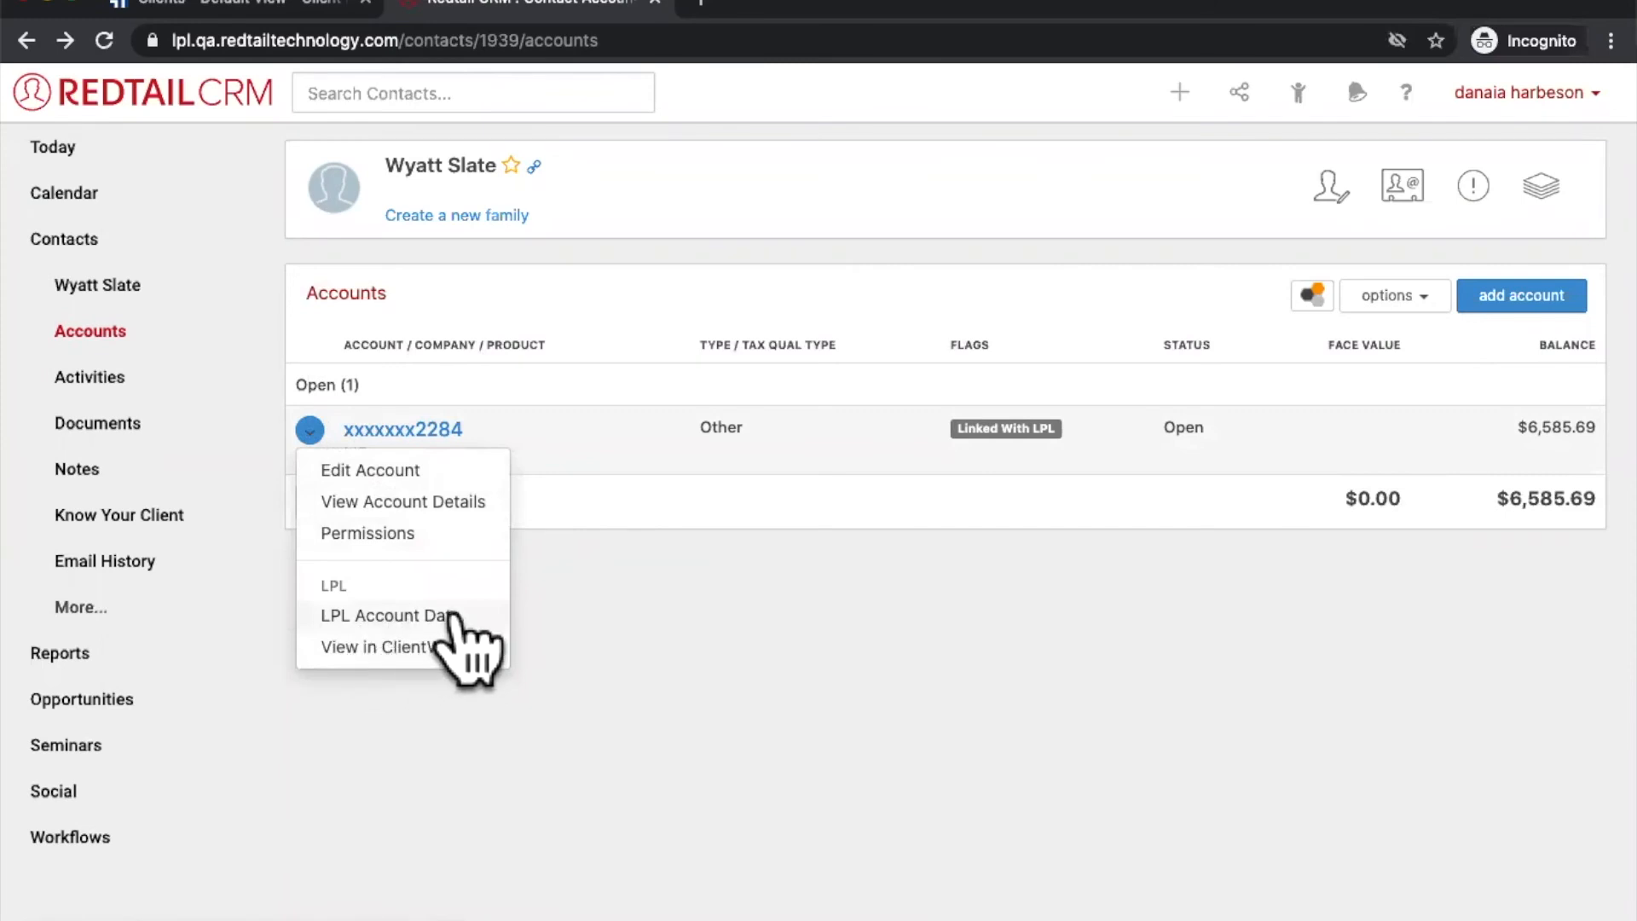
click(459, 617)
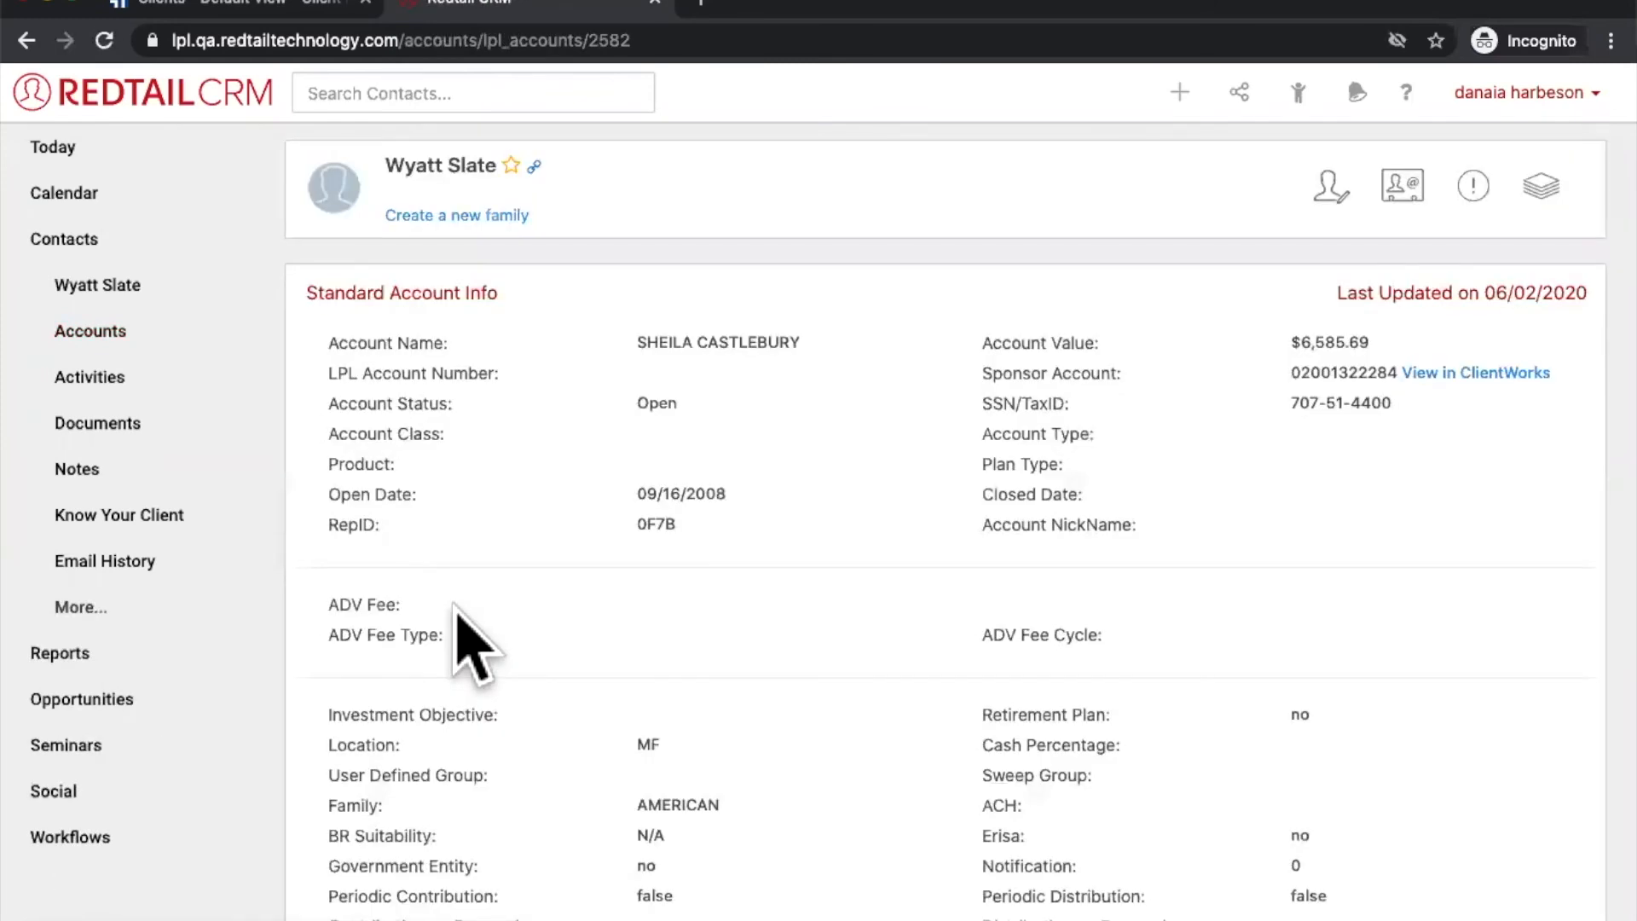
scroll(471, 641, down, 2)
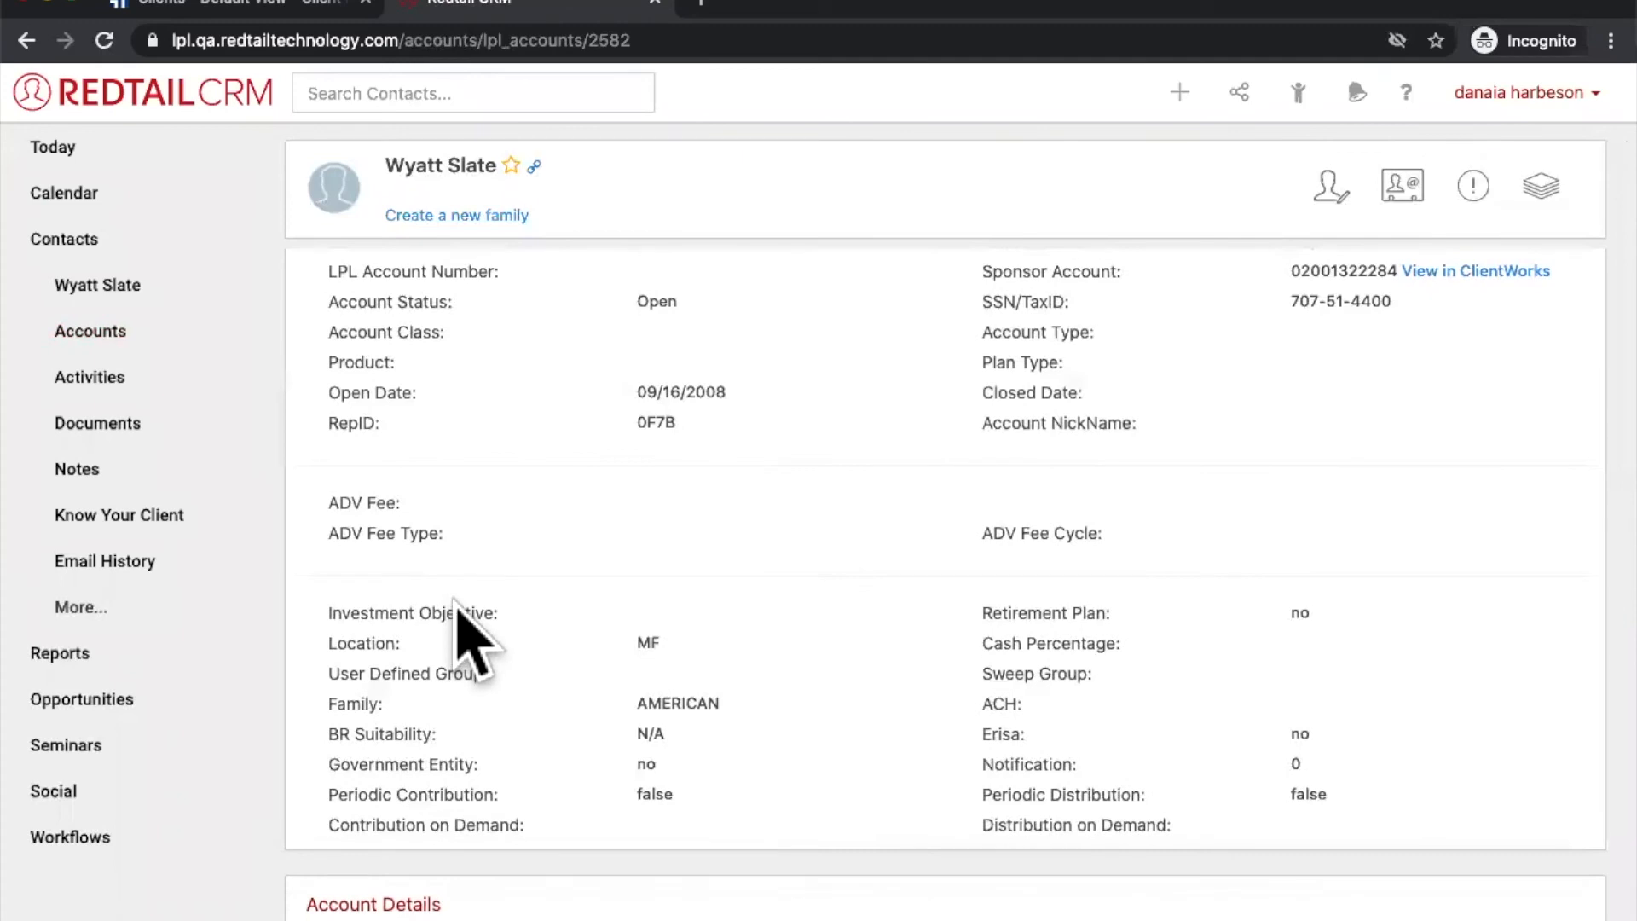
scroll(471, 641, down, 3)
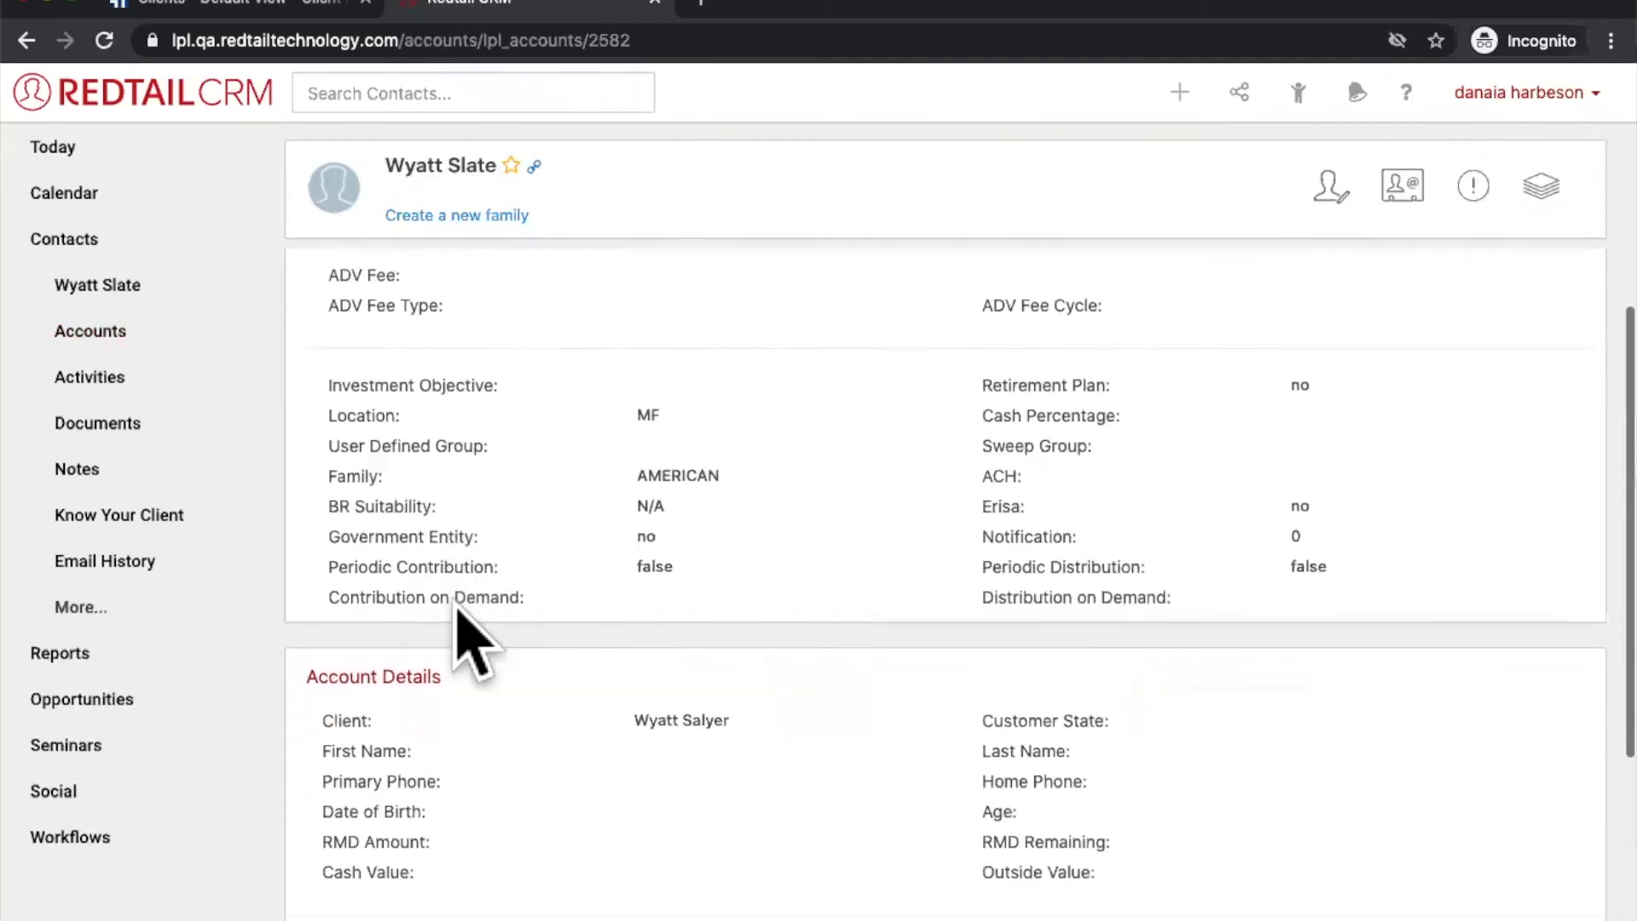
scroll(456, 601, up, 4)
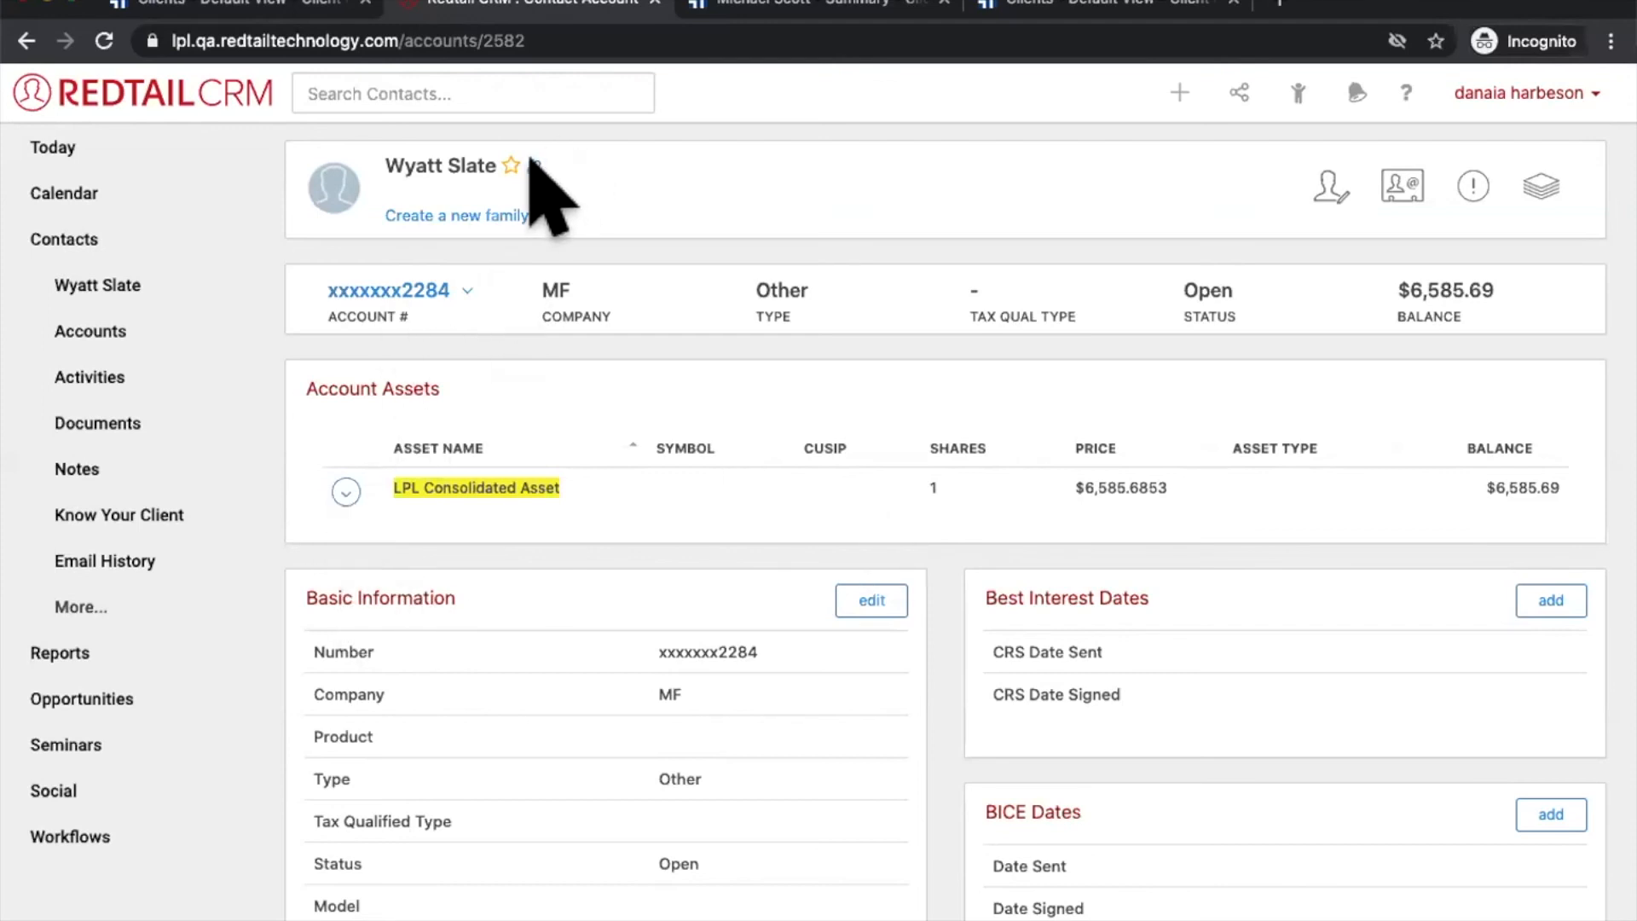
Step: Reopen the linked account's LPL Account Data from Accounts: status Open, opened 09/16/2008
click(345, 491)
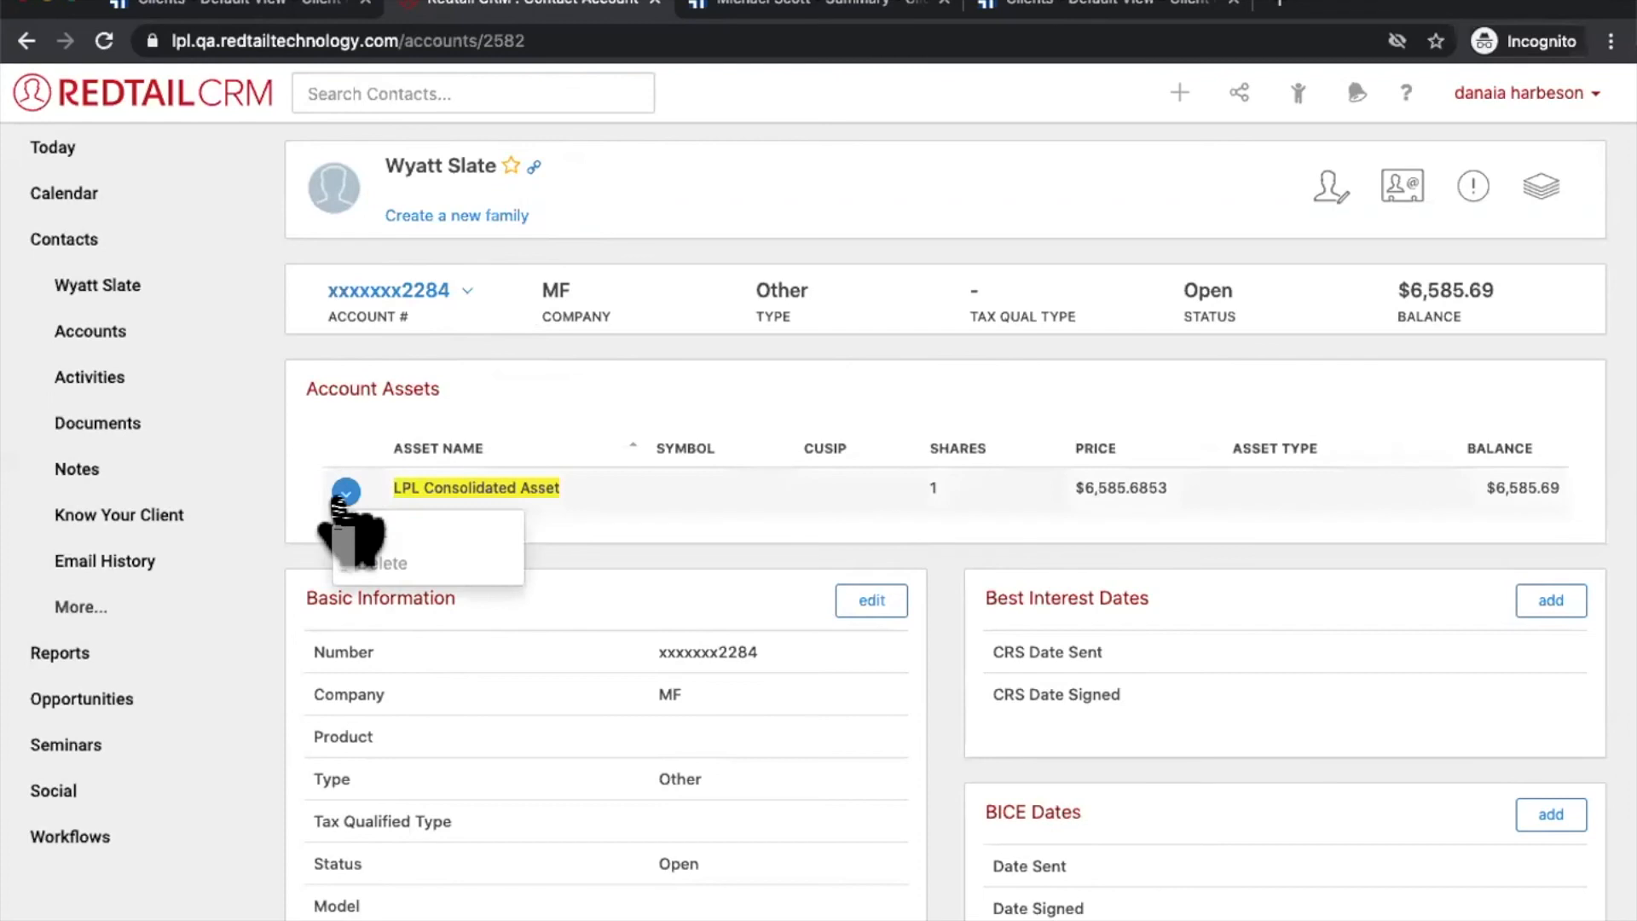
click(138, 327)
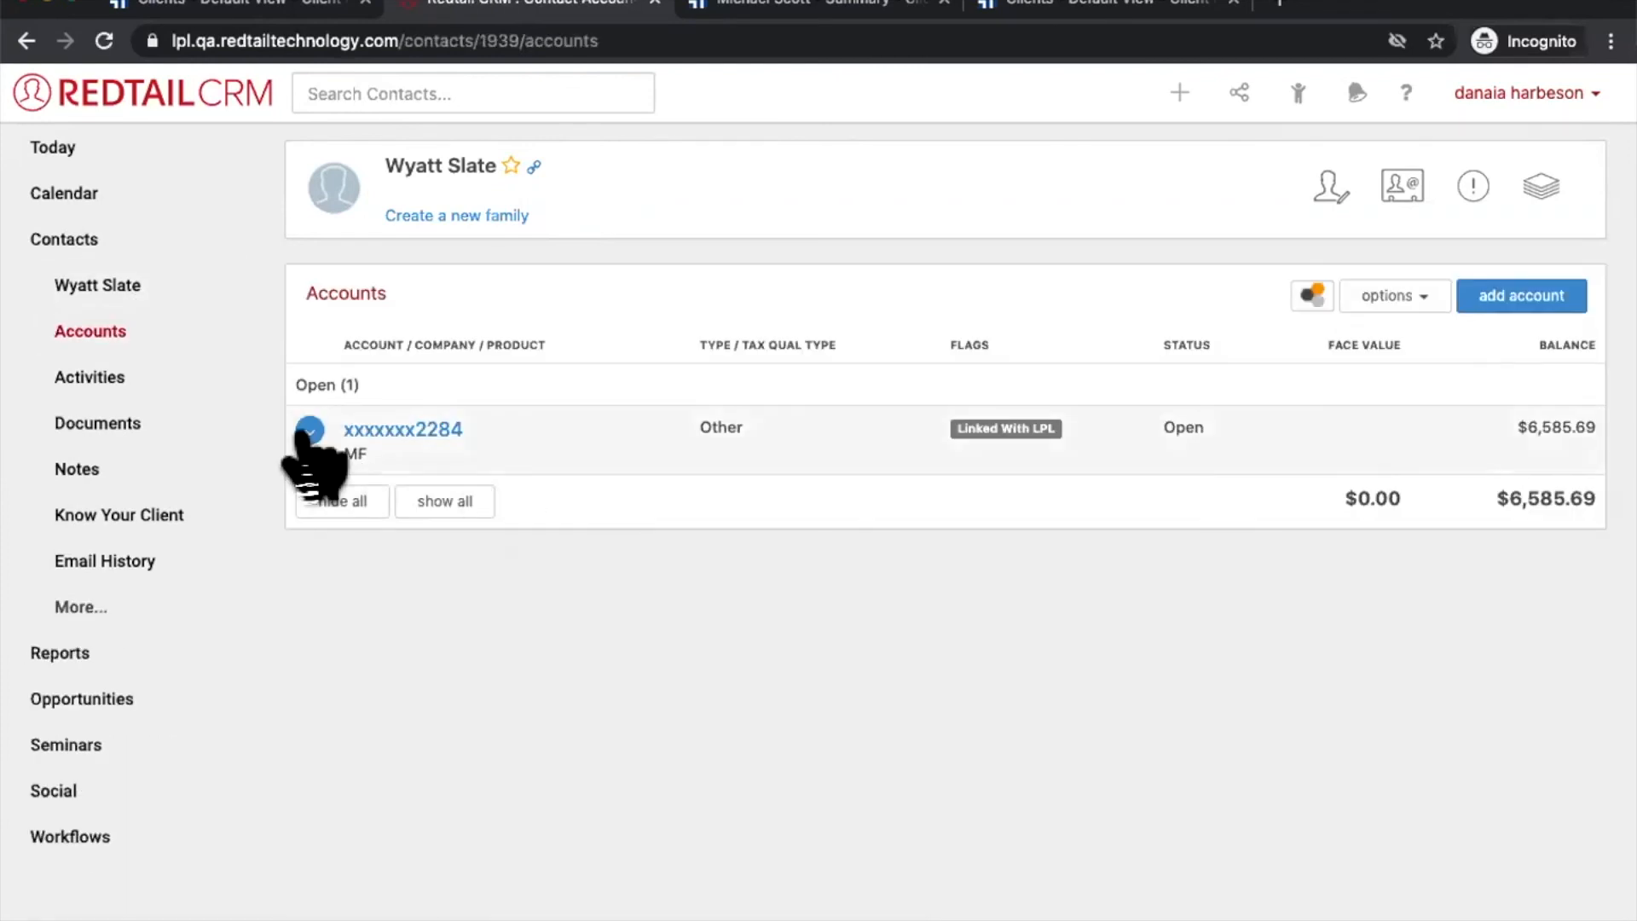
click(309, 431)
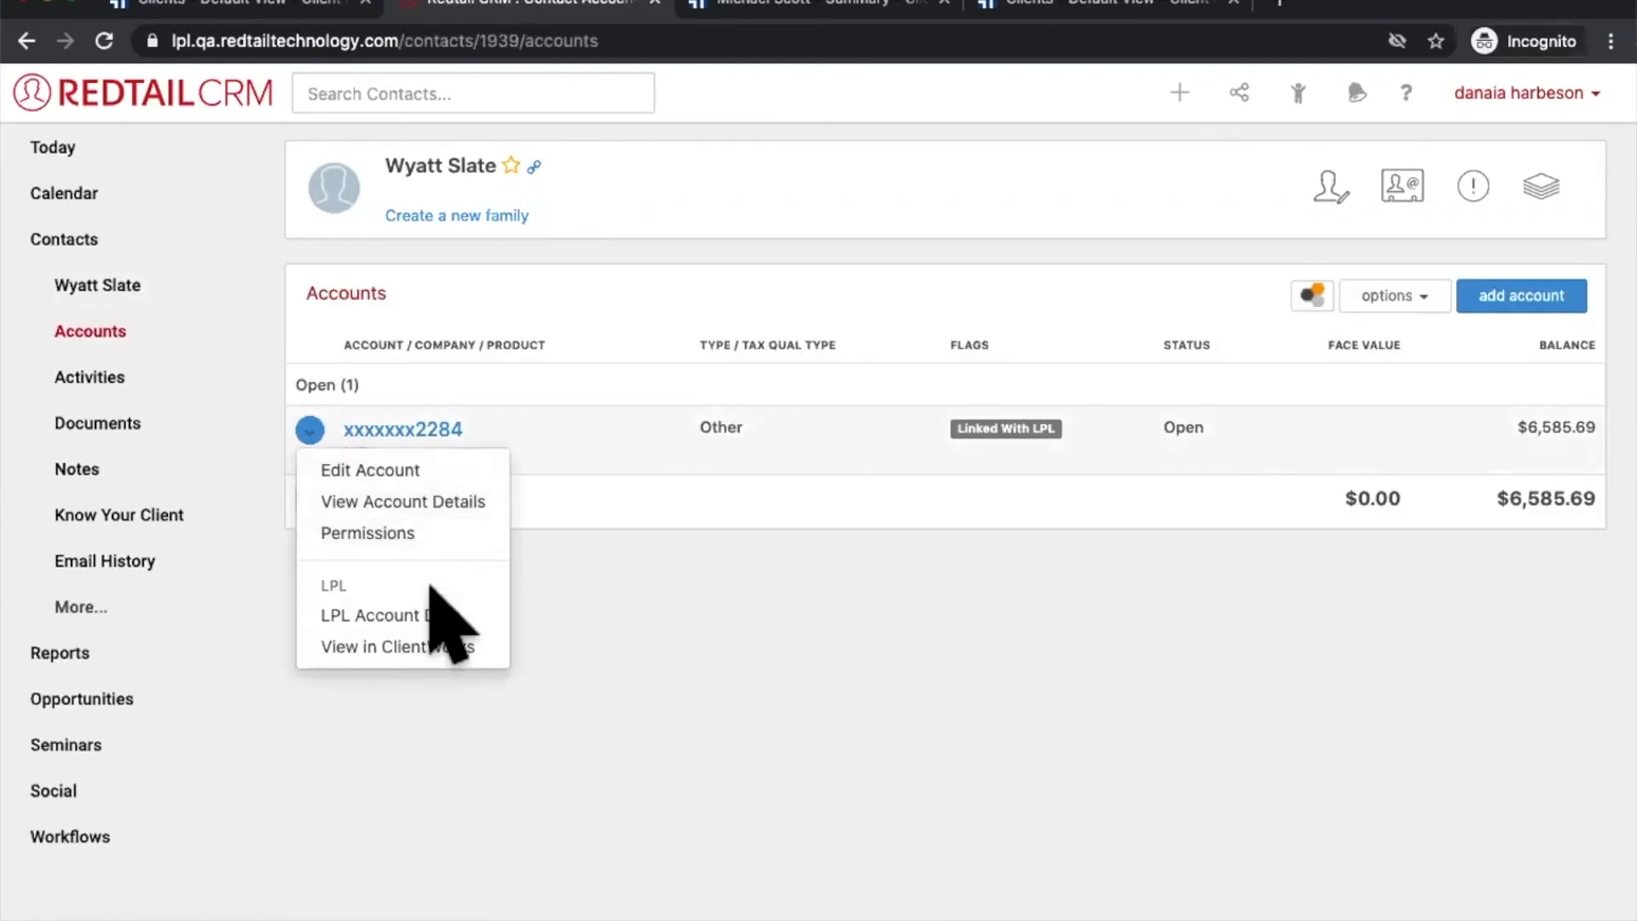
click(397, 619)
scroll(797, 802, down, 3)
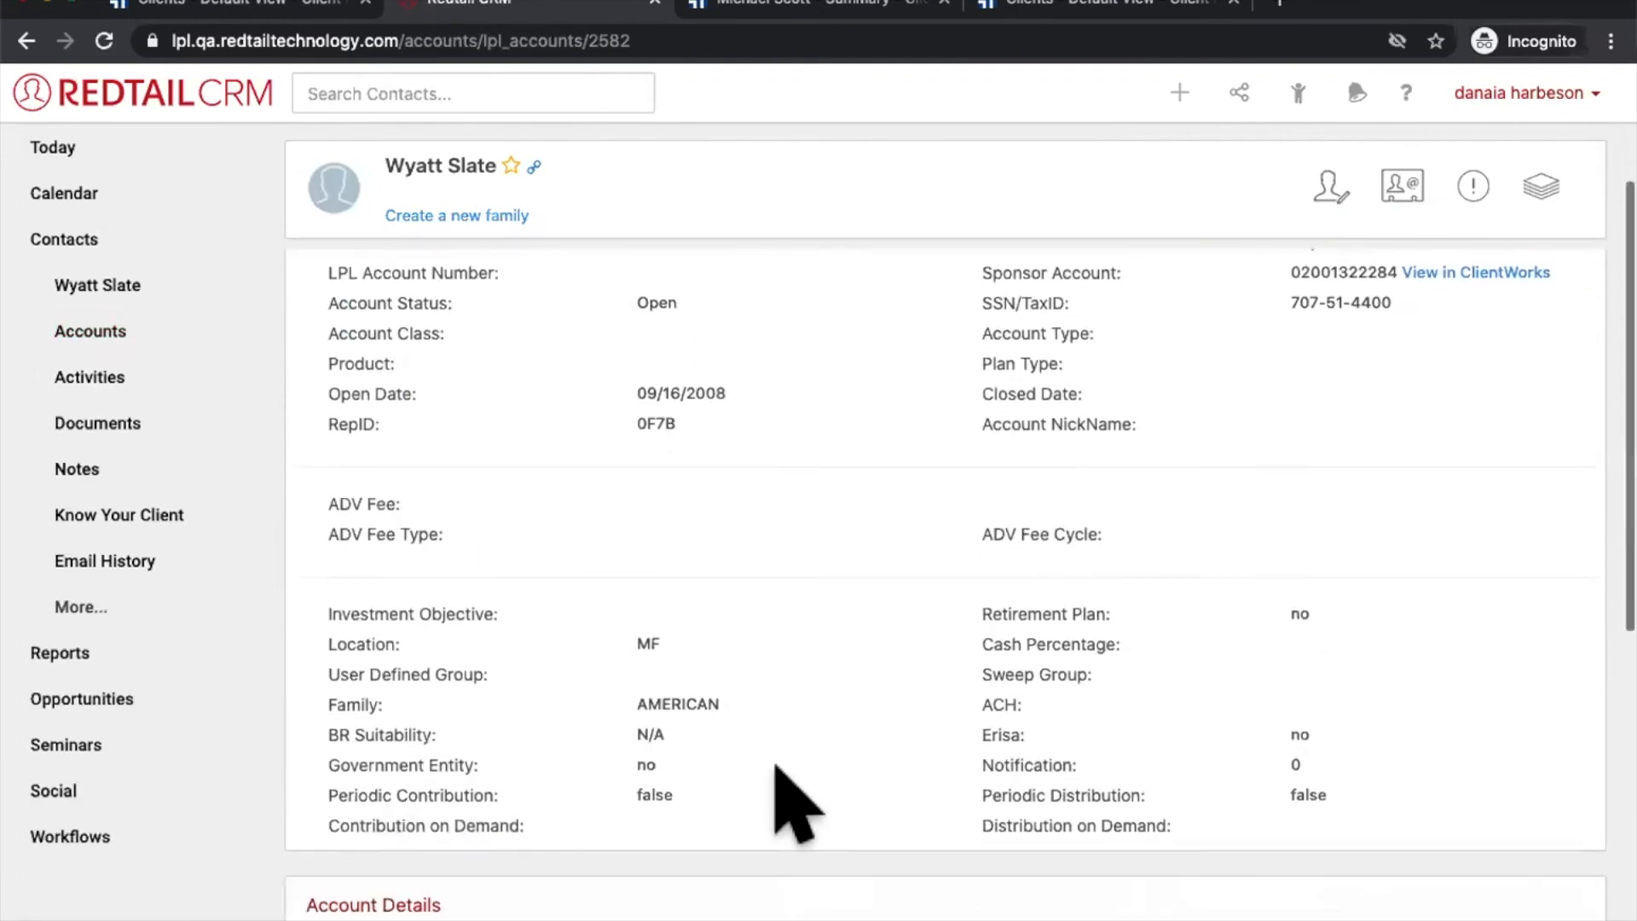
scroll(797, 802, down, 5)
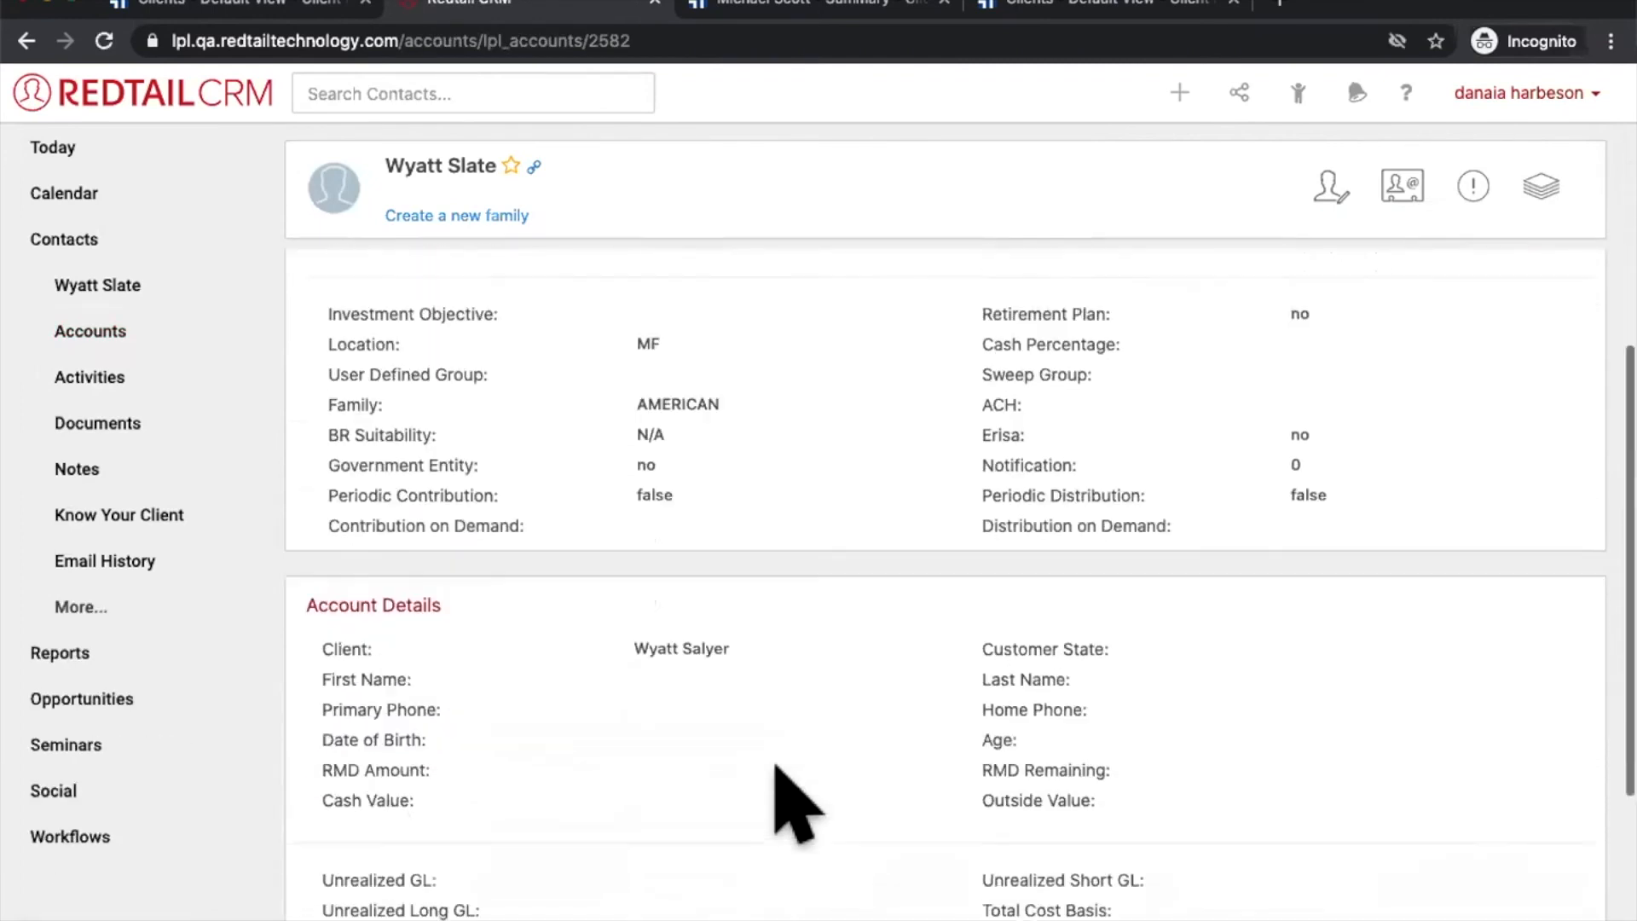
scroll(798, 801, up, 8)
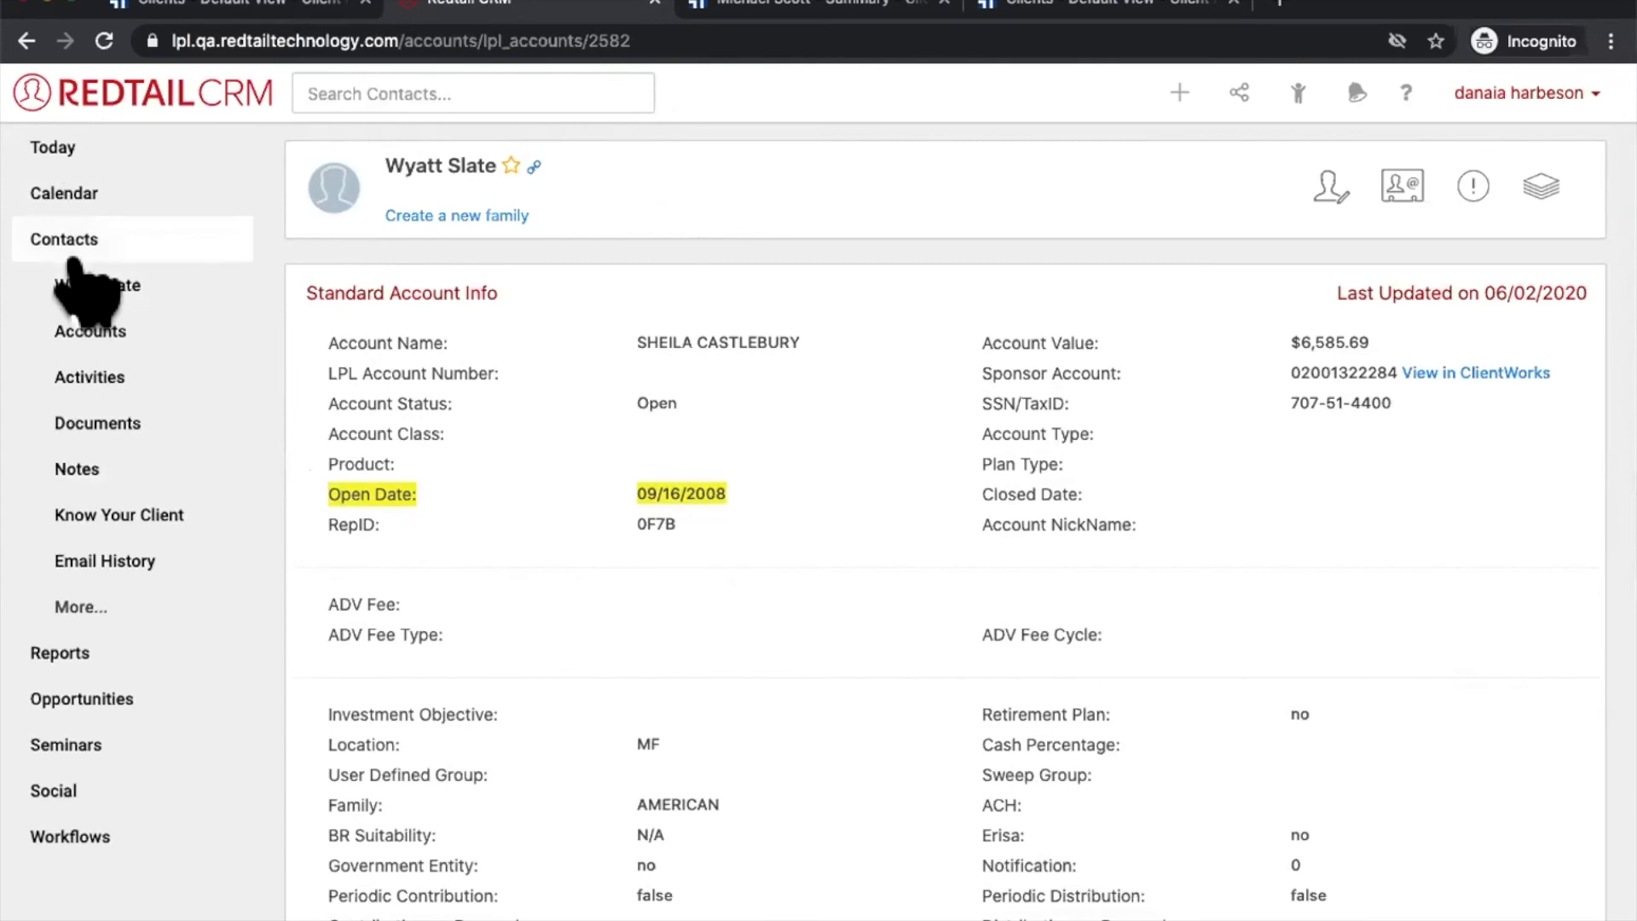
Step: Open the Advanced Search page from the Contacts area
click(75, 256)
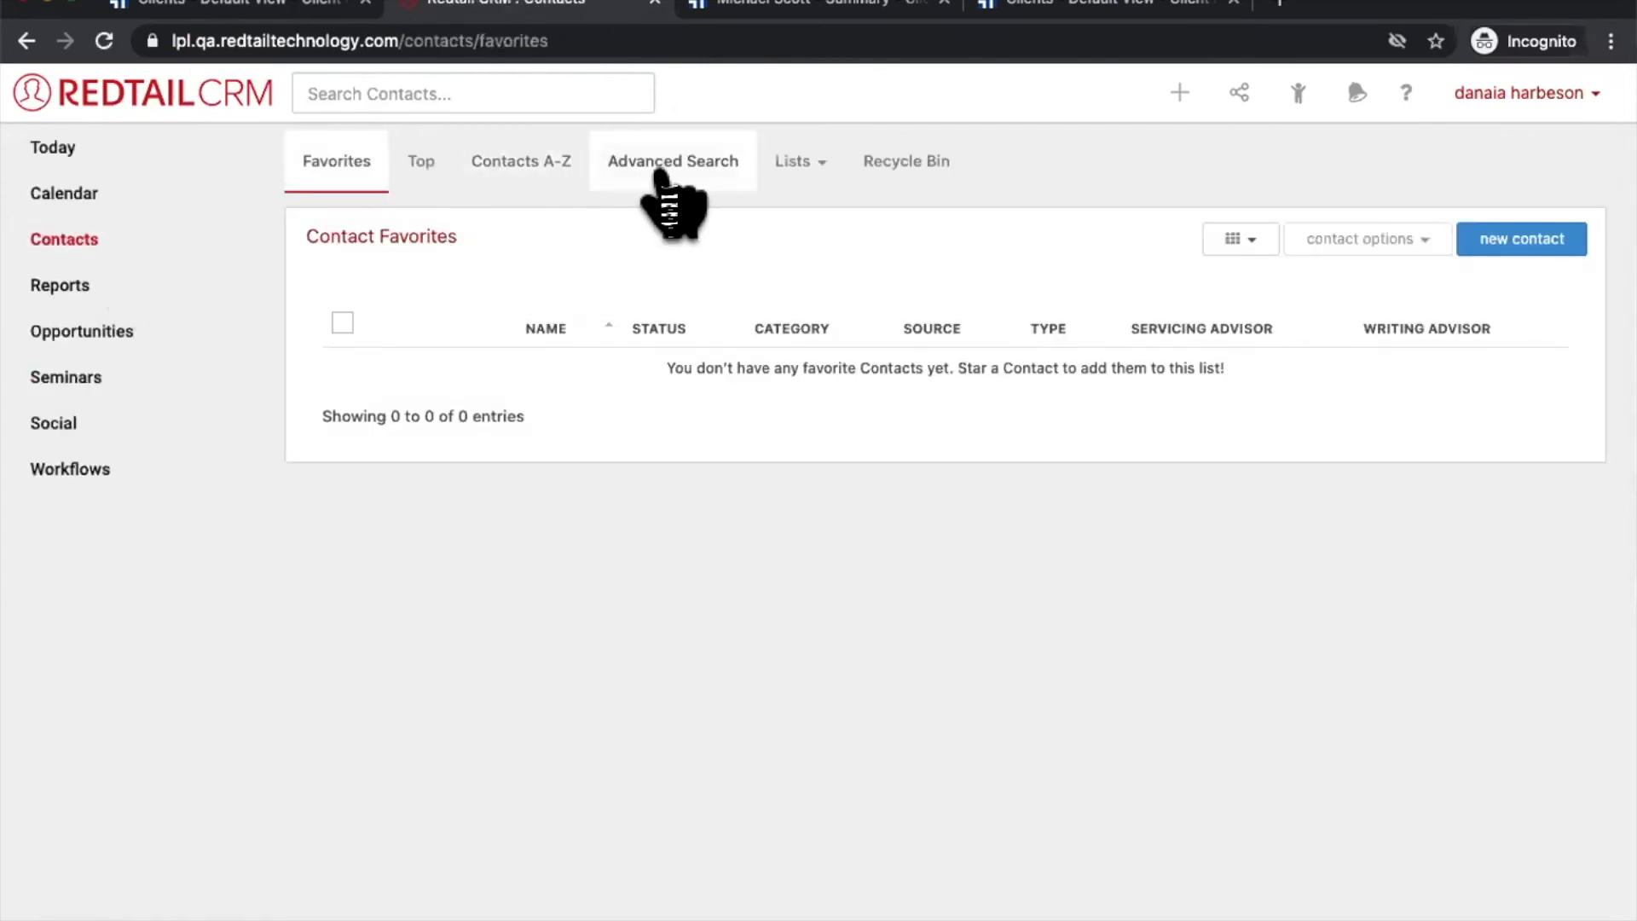
click(662, 170)
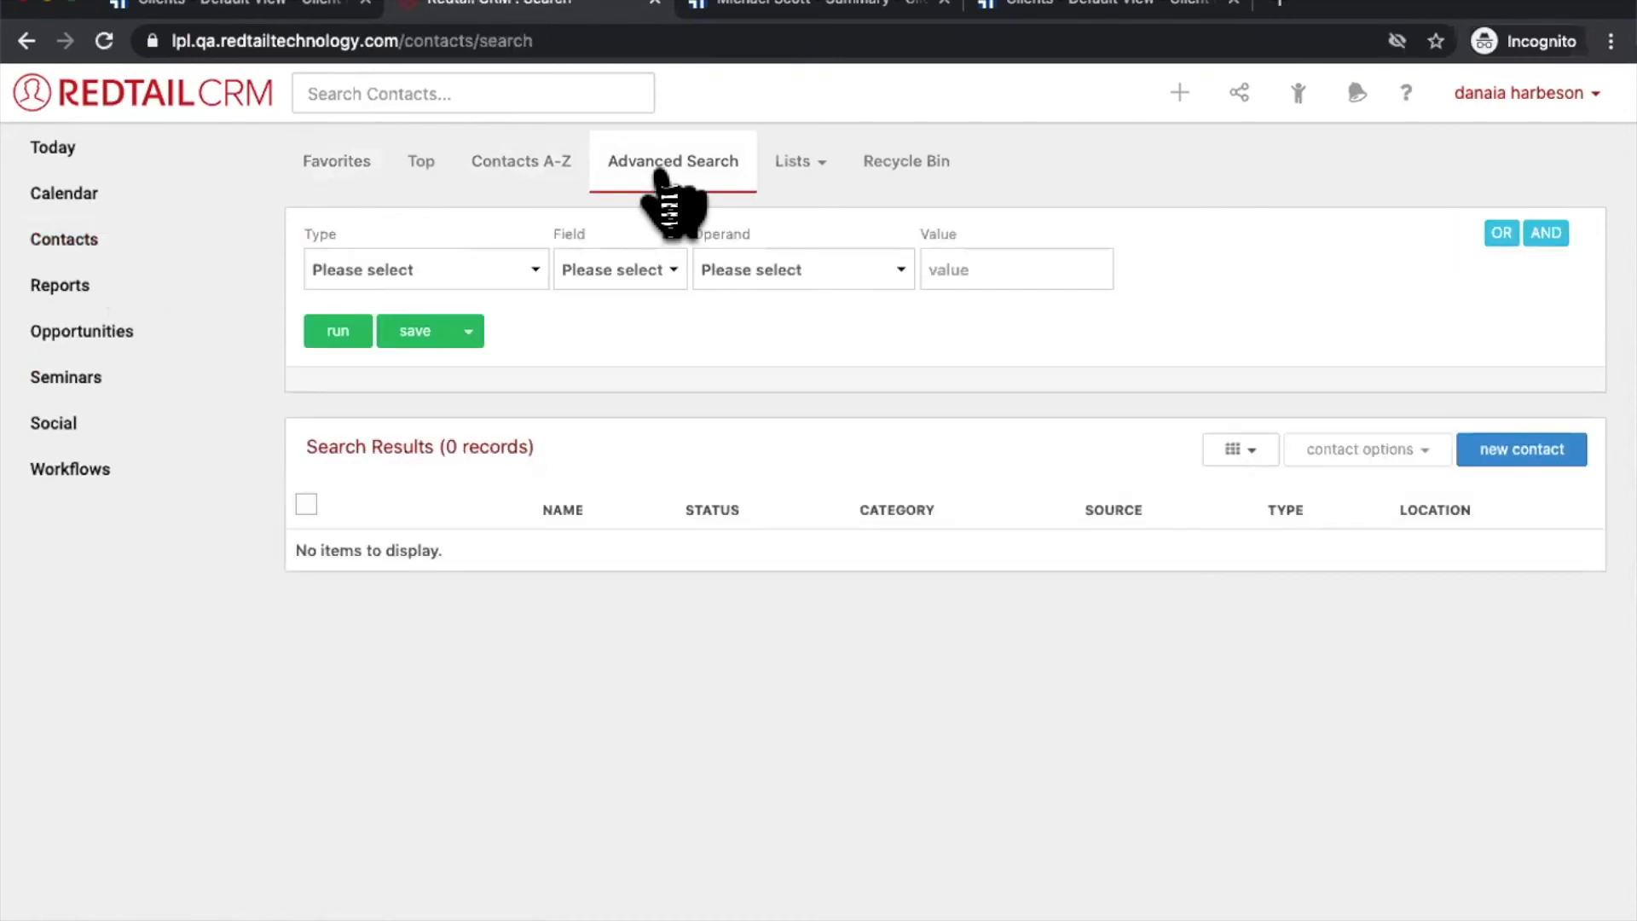
click(109, 234)
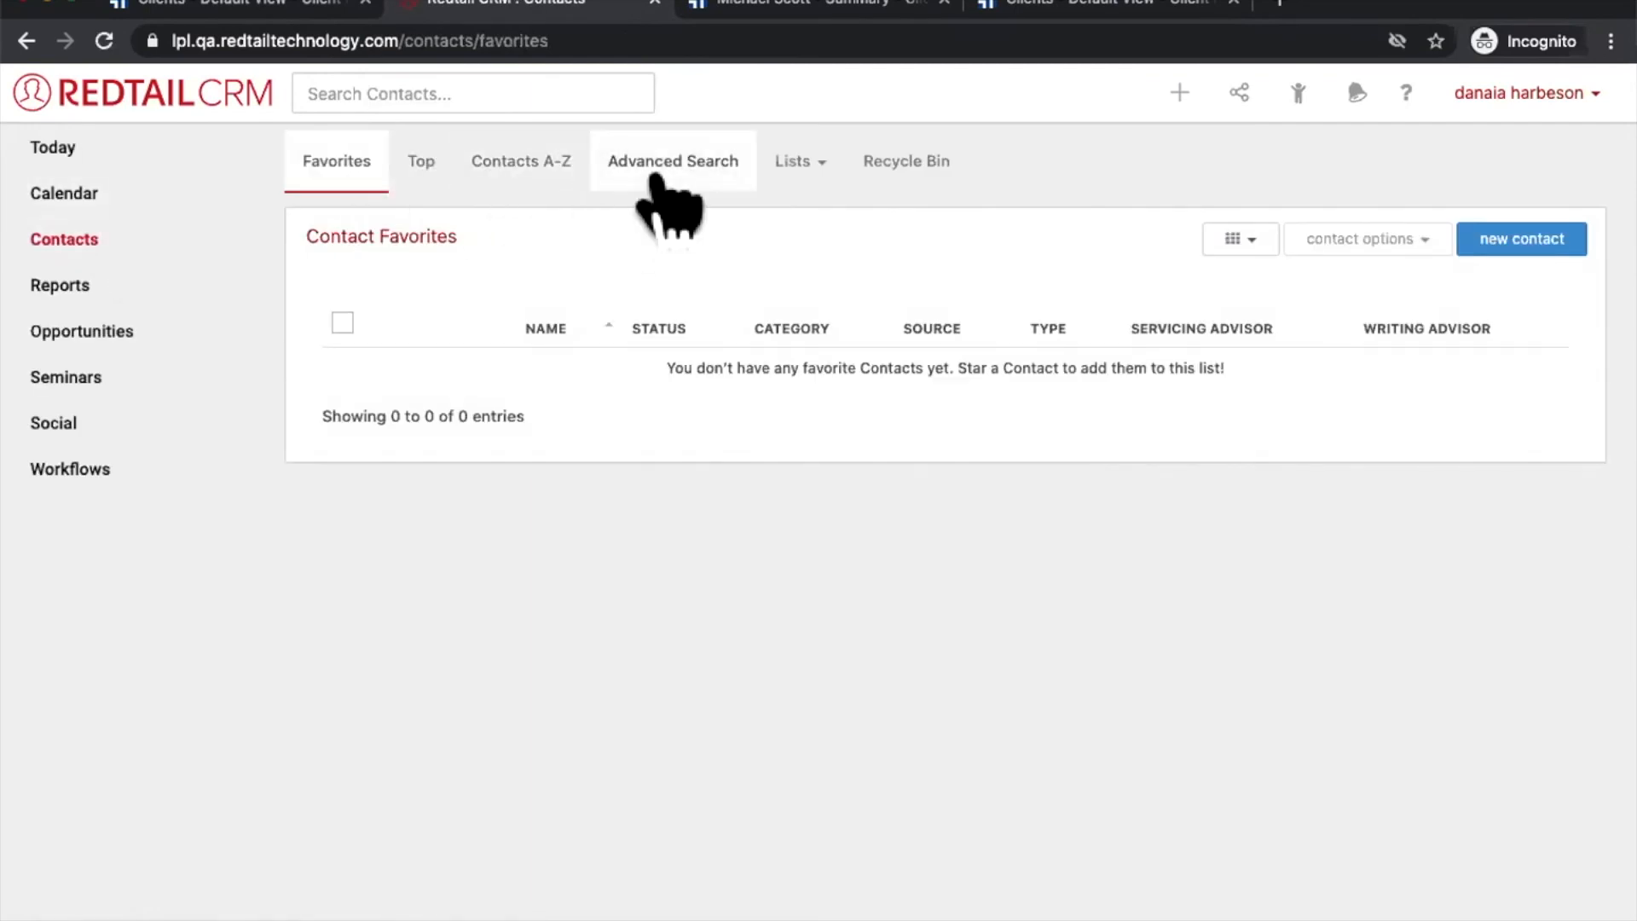
click(659, 175)
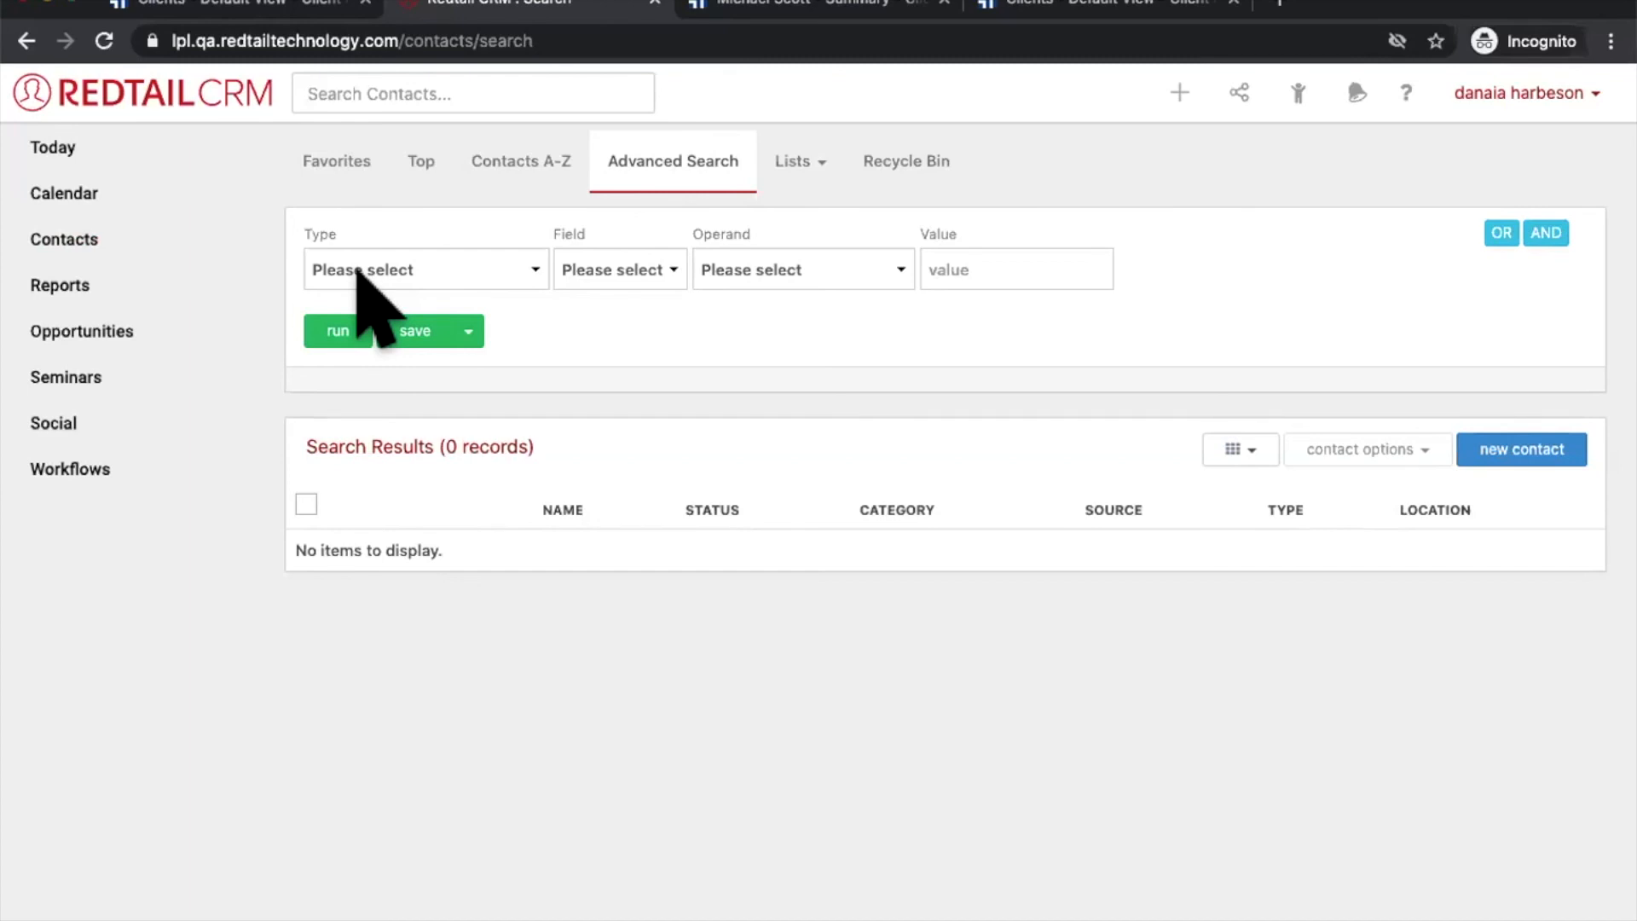
Step: Set the search criterion to Type Lpl account, Field Opened Date, Operand Equal To
click(358, 270)
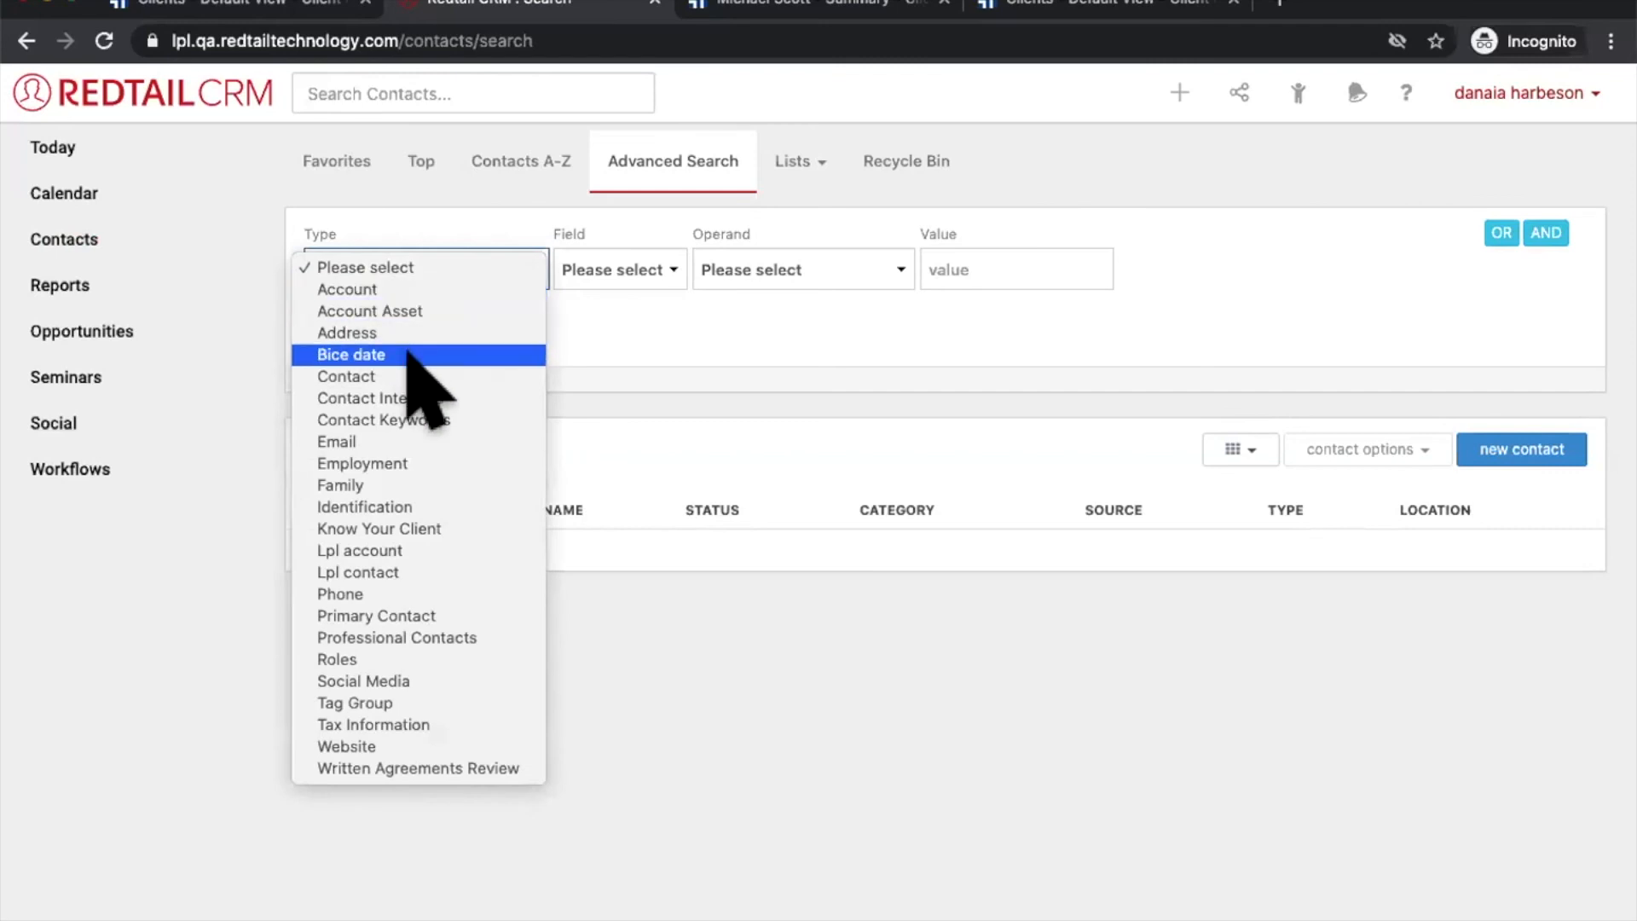
click(345, 551)
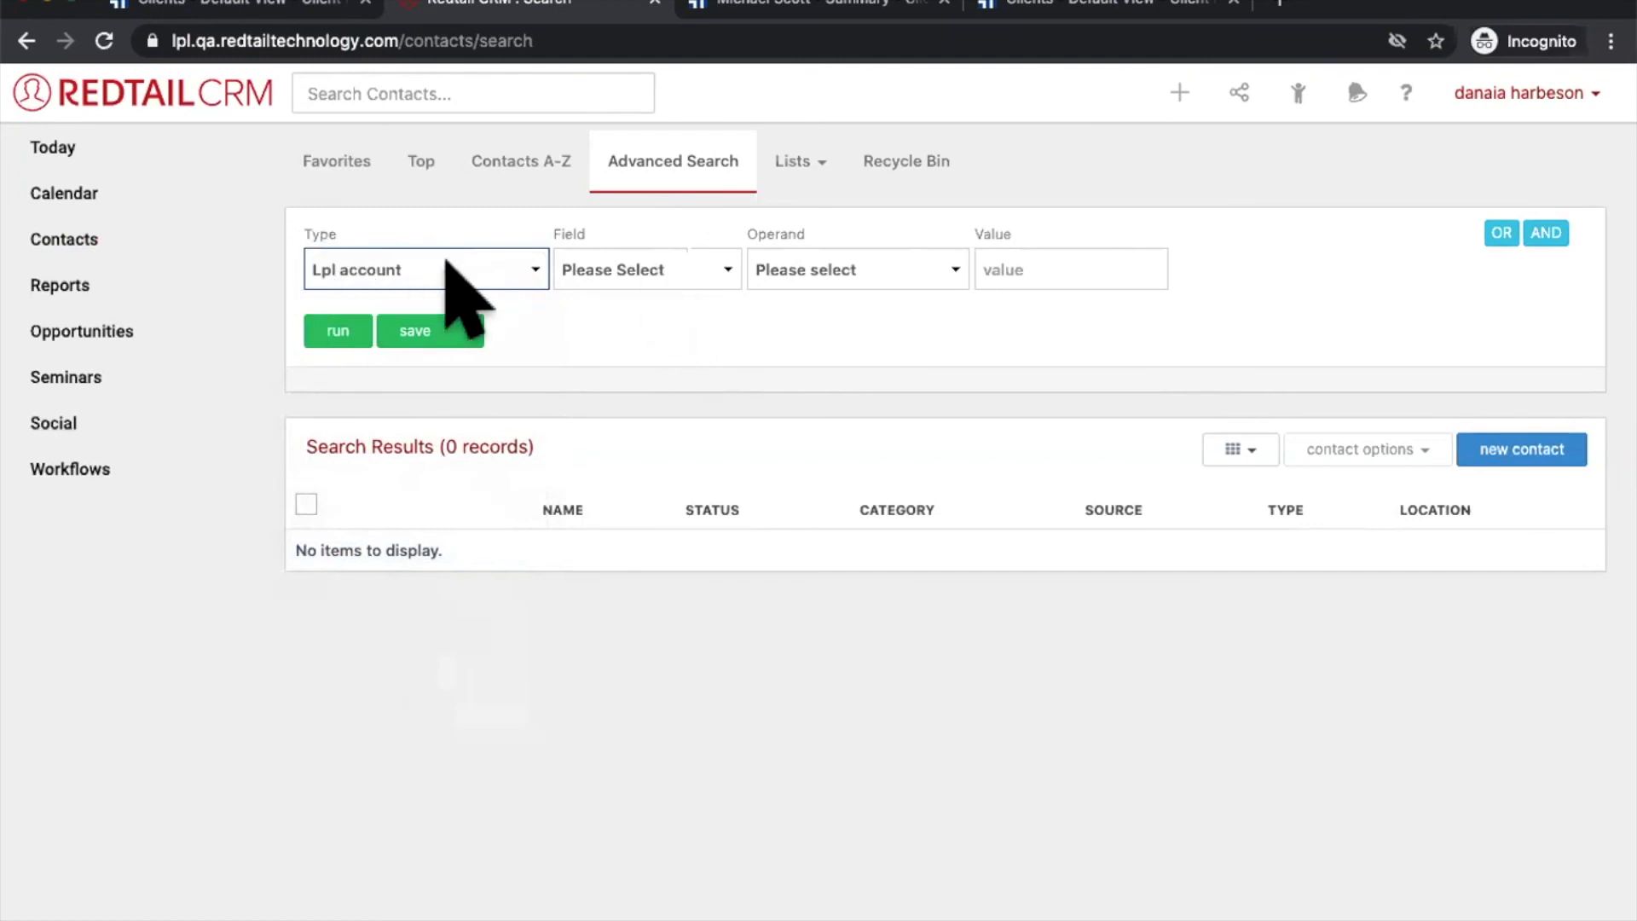
click(658, 270)
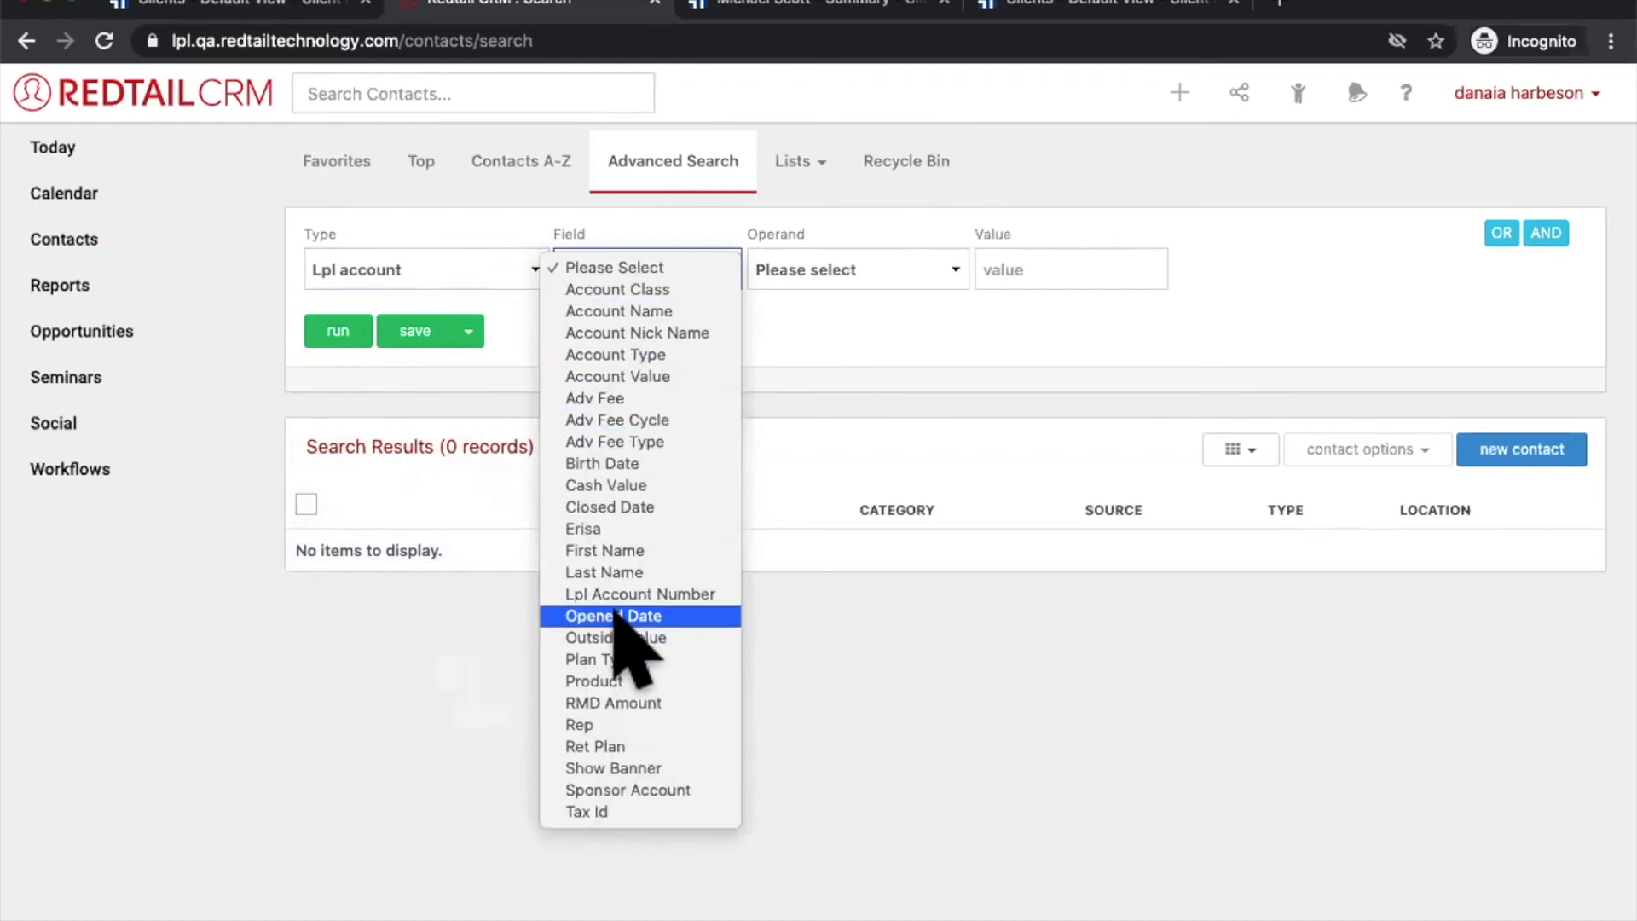
click(615, 614)
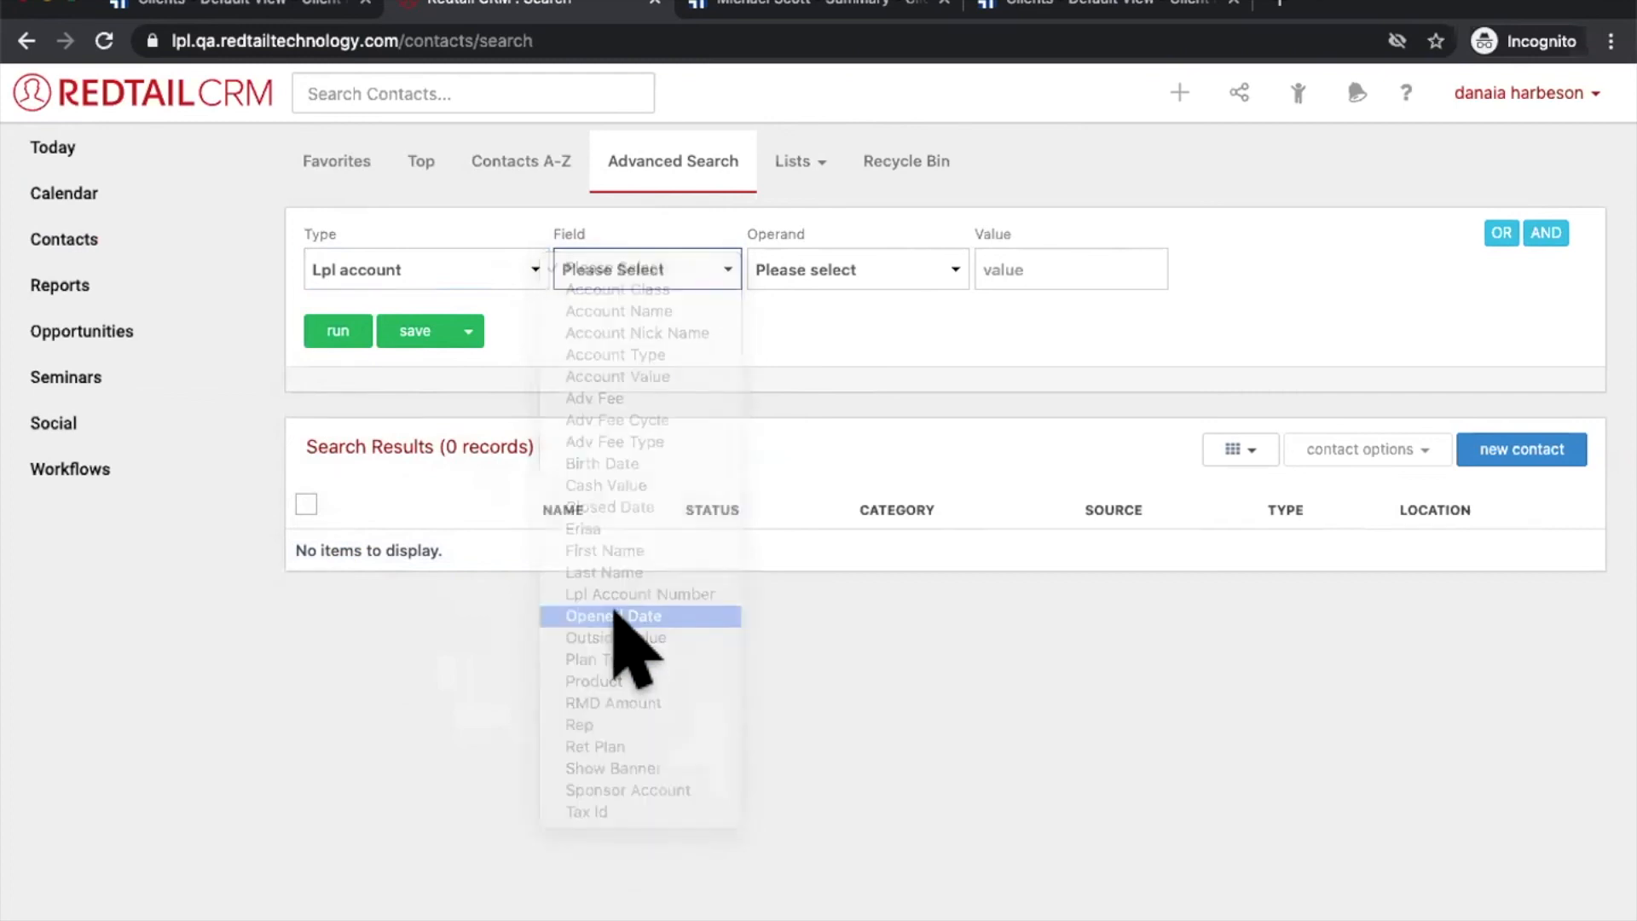
click(801, 257)
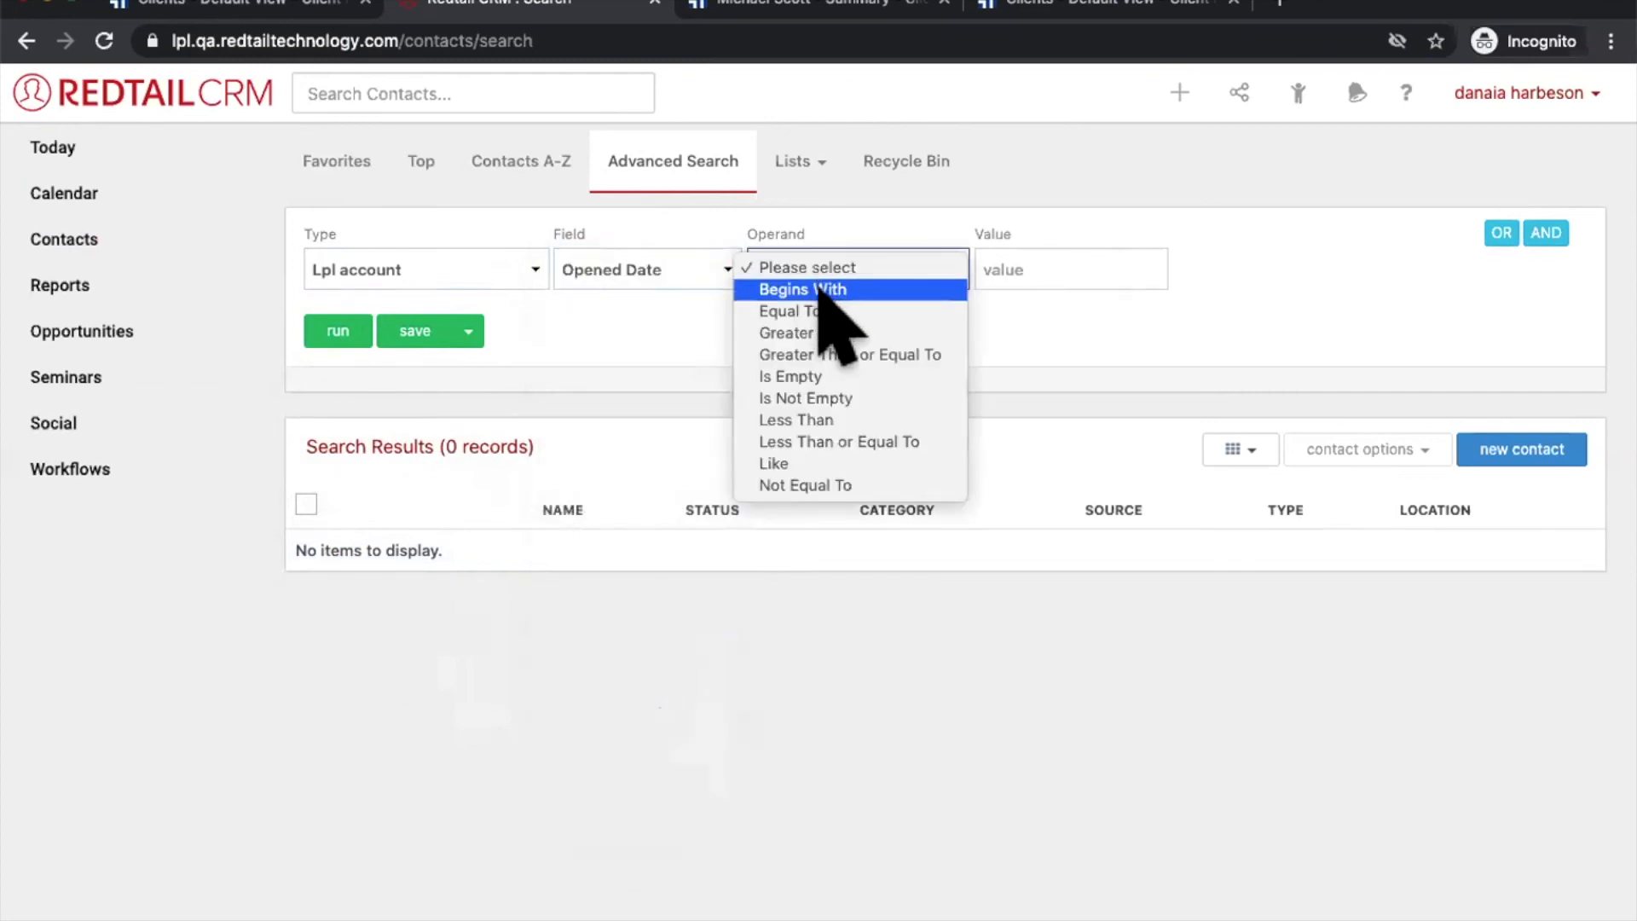
click(831, 313)
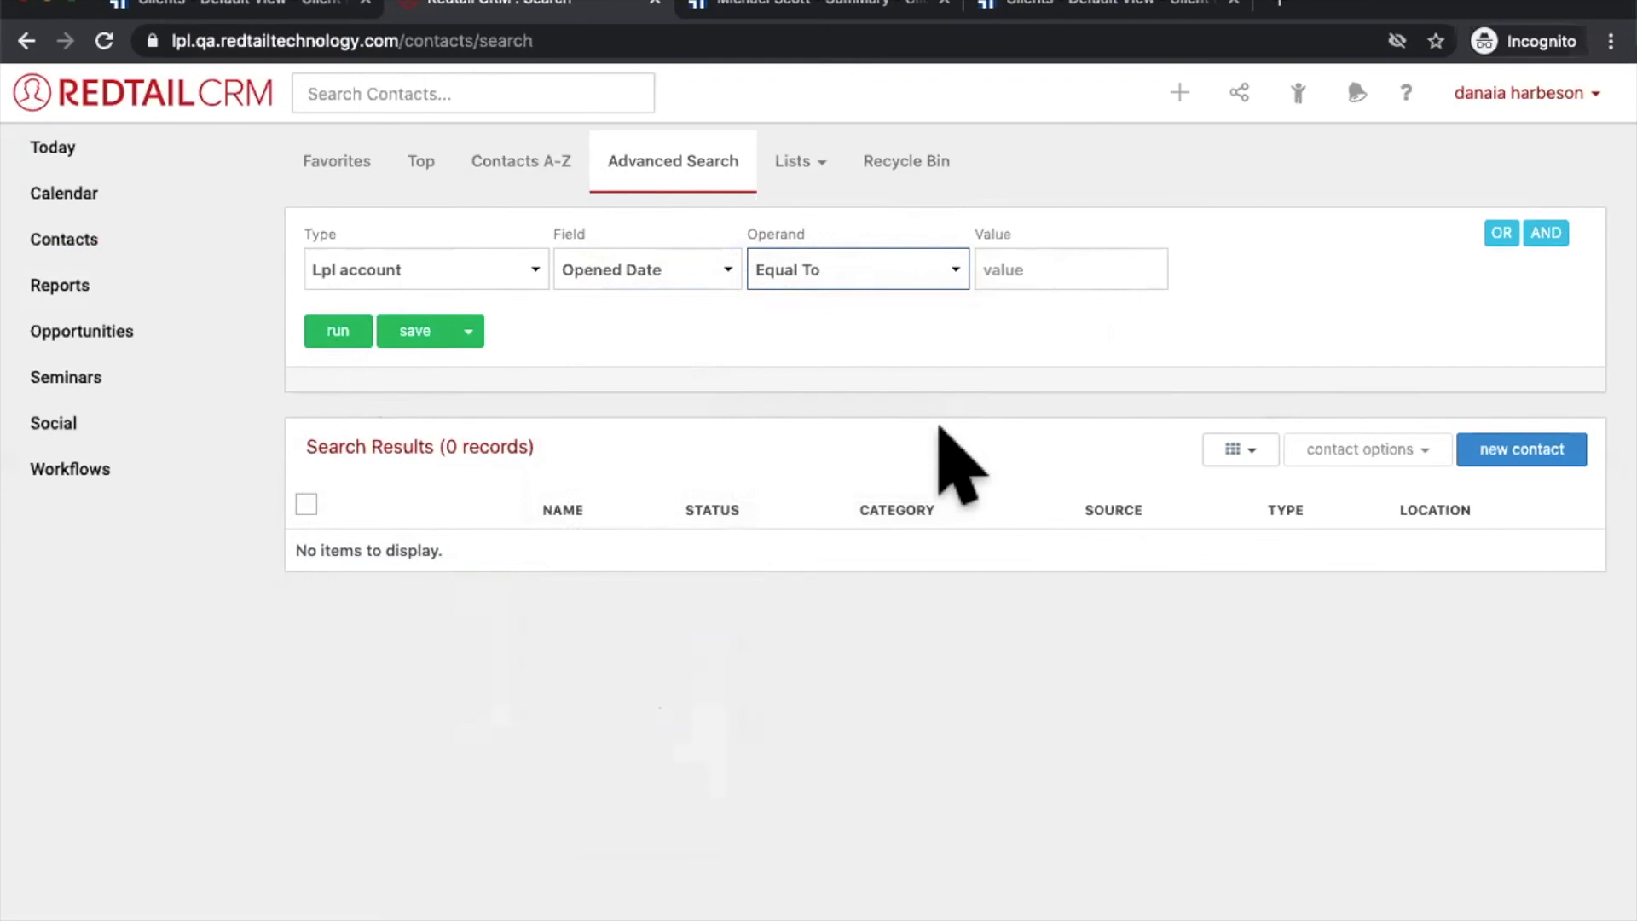
click(510, 260)
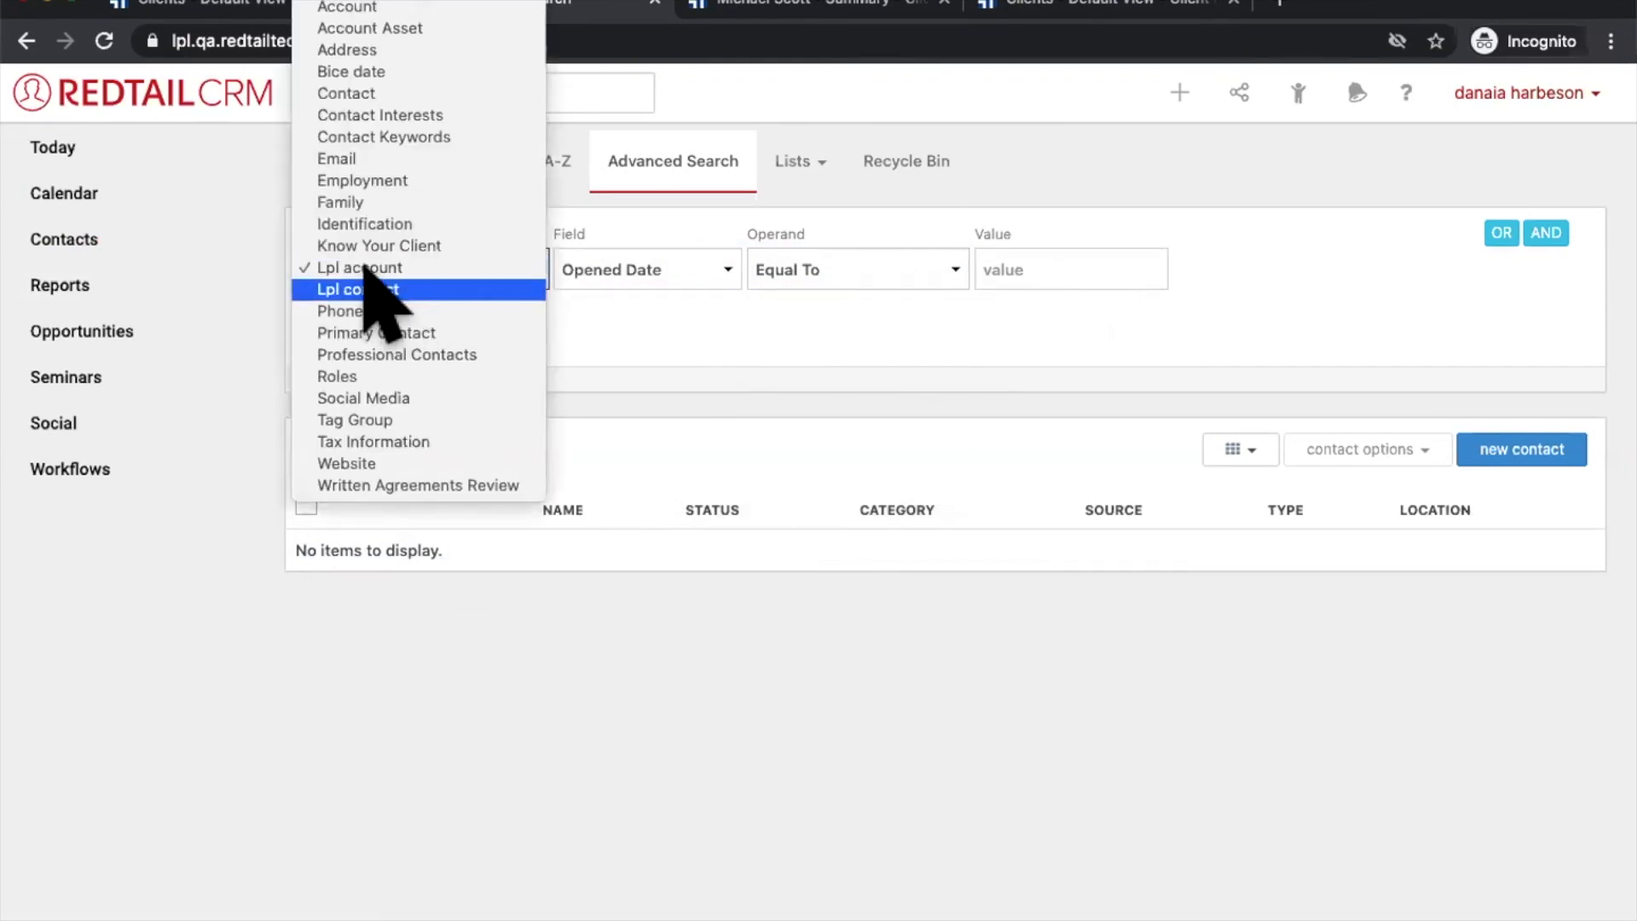
Step: Change the criterion to Lpl contact, Rep, Equal To, and put the cursor in Value
click(665, 366)
click(367, 265)
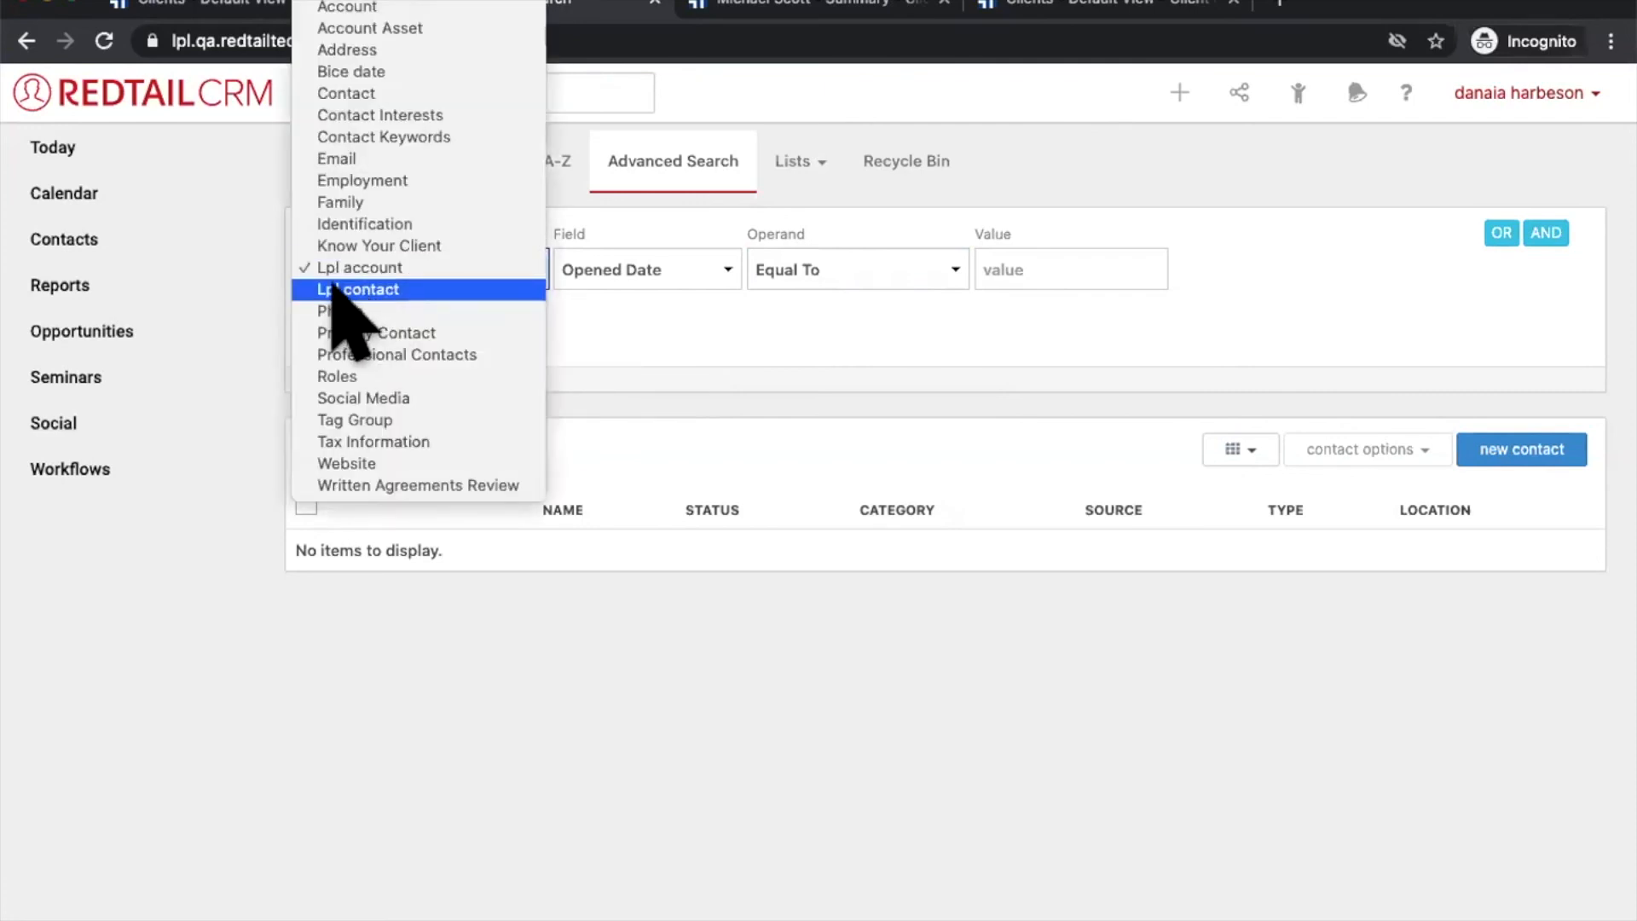
click(341, 290)
click(686, 268)
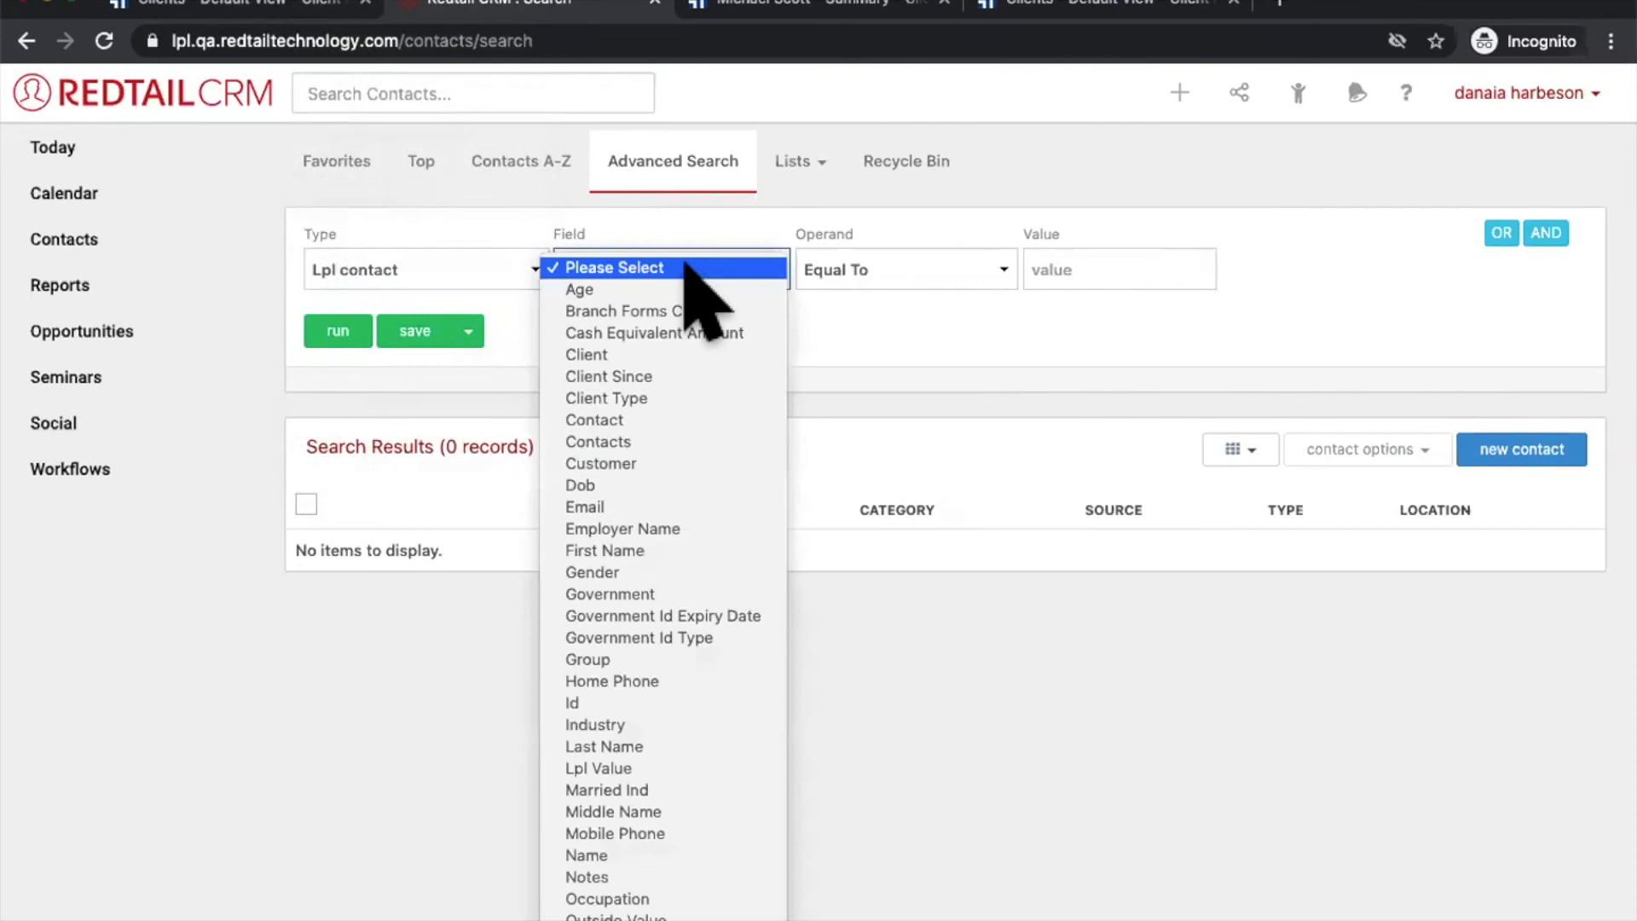
scroll(712, 421, down, 2)
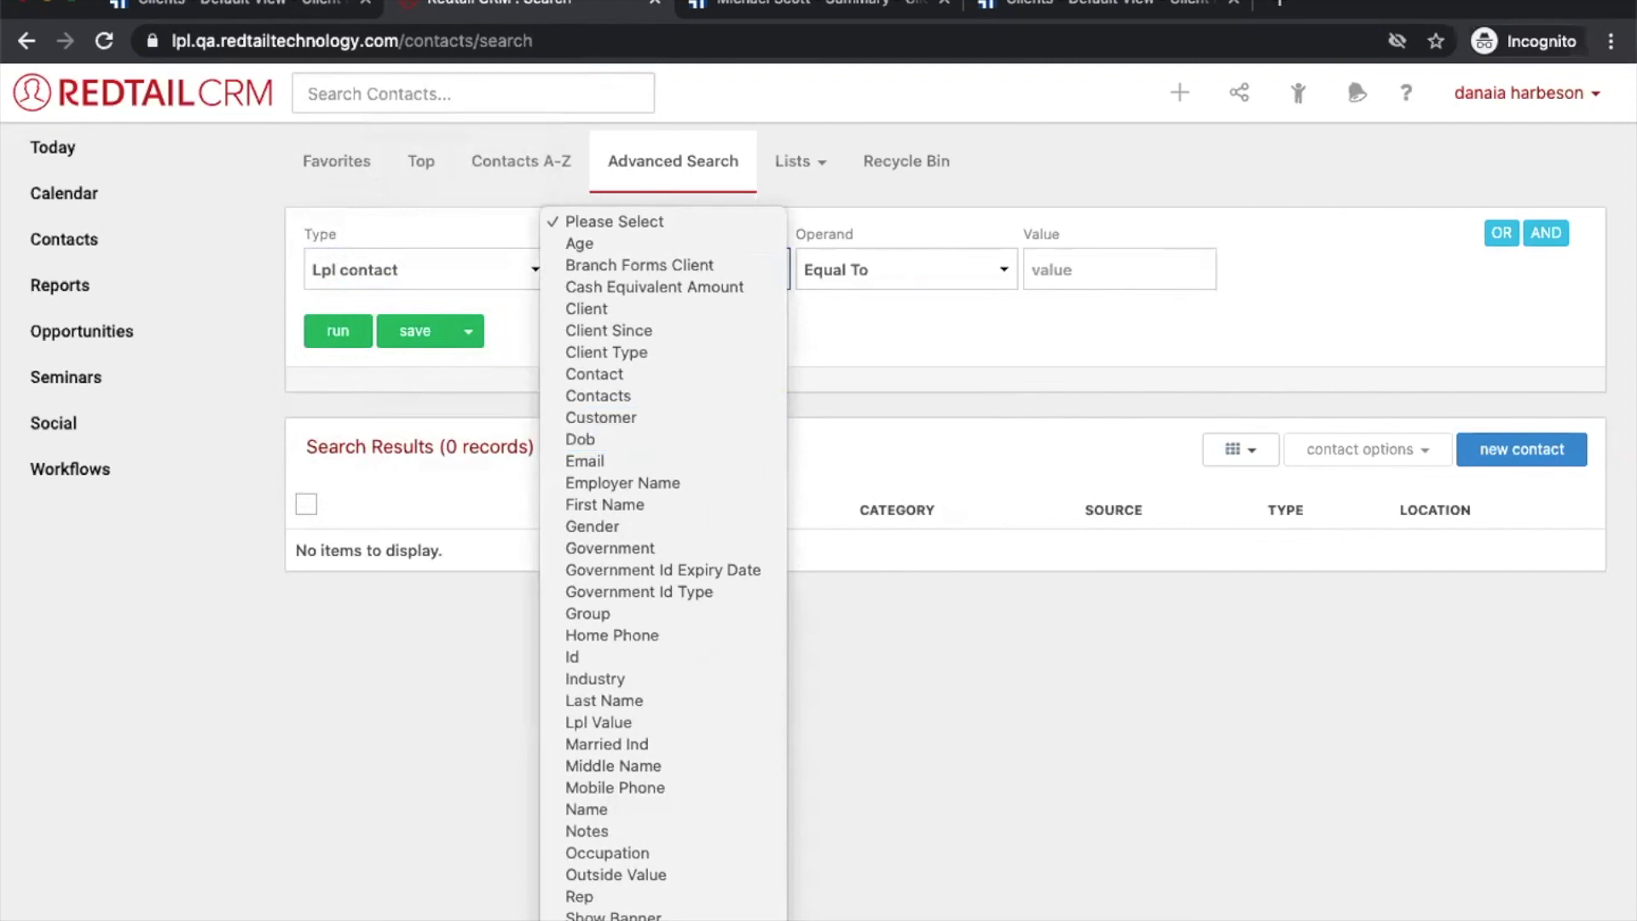
click(713, 896)
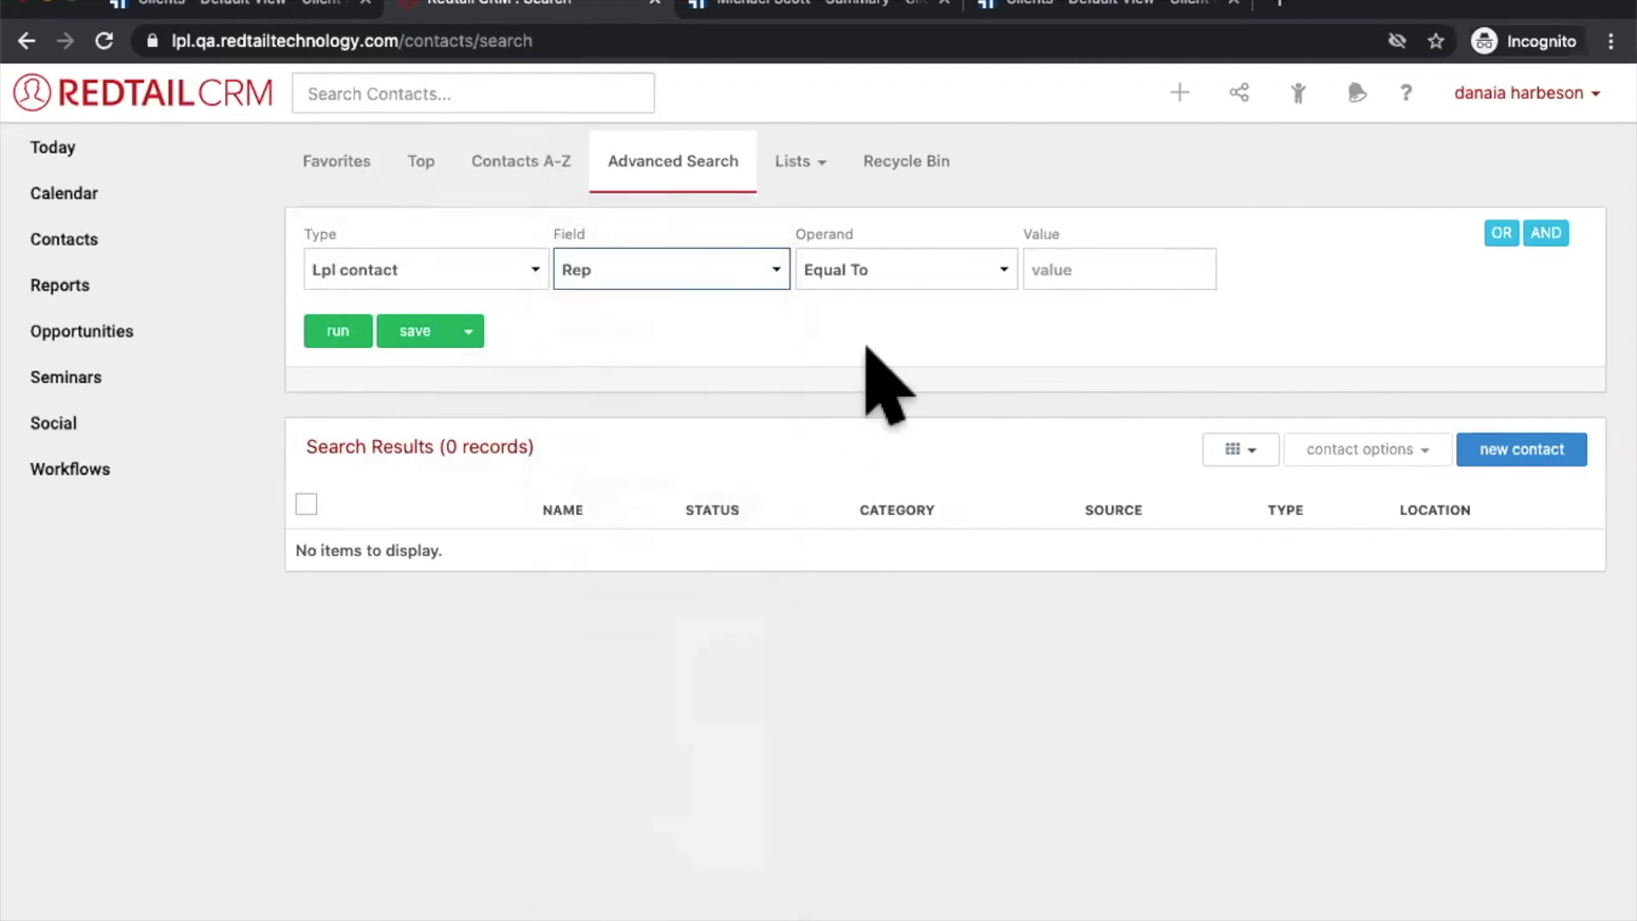
click(887, 281)
click(1067, 270)
click(1066, 270)
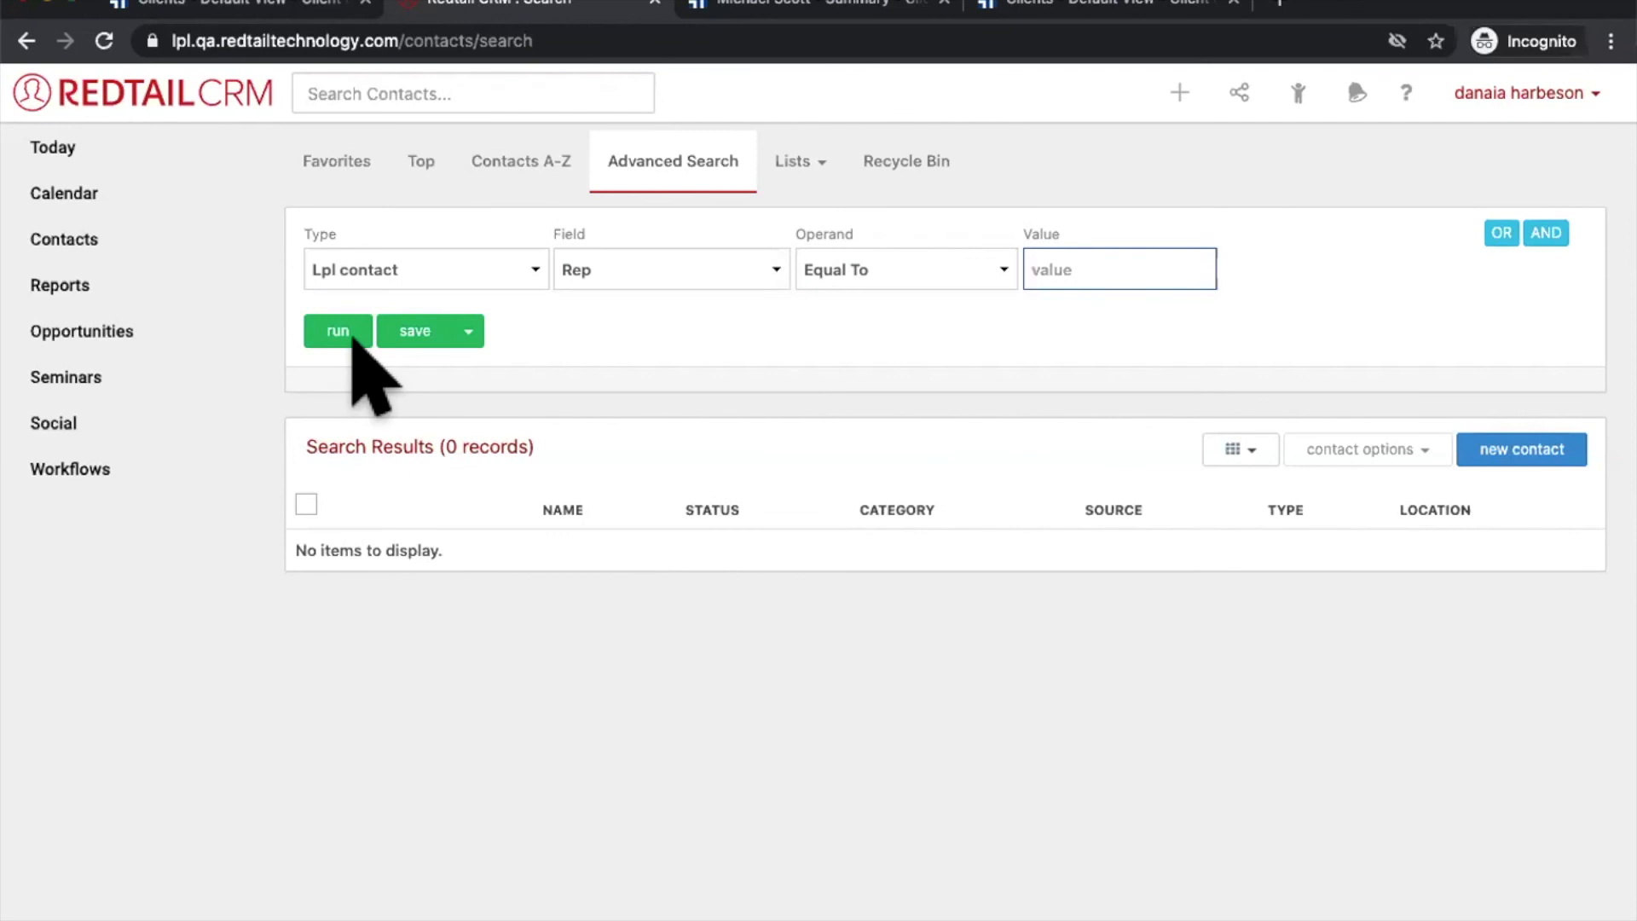
Step: View the LPL ClientWorks reports (Duplicate Contacts, Linked Contacts, Linked Accounts), then go to Today
click(1297, 93)
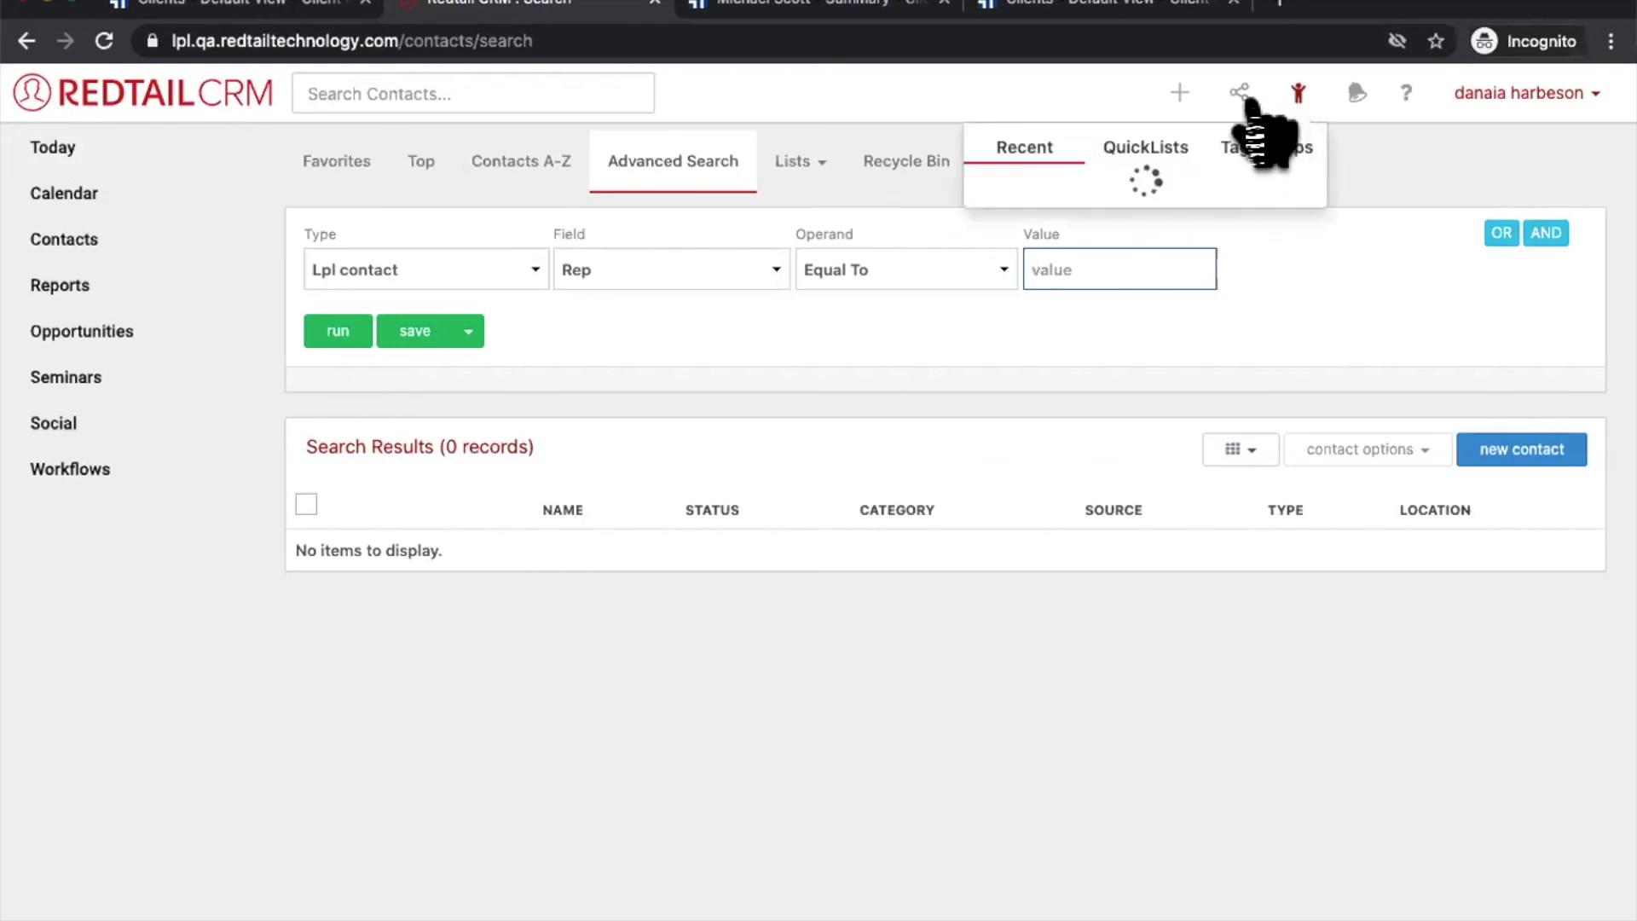
click(1241, 93)
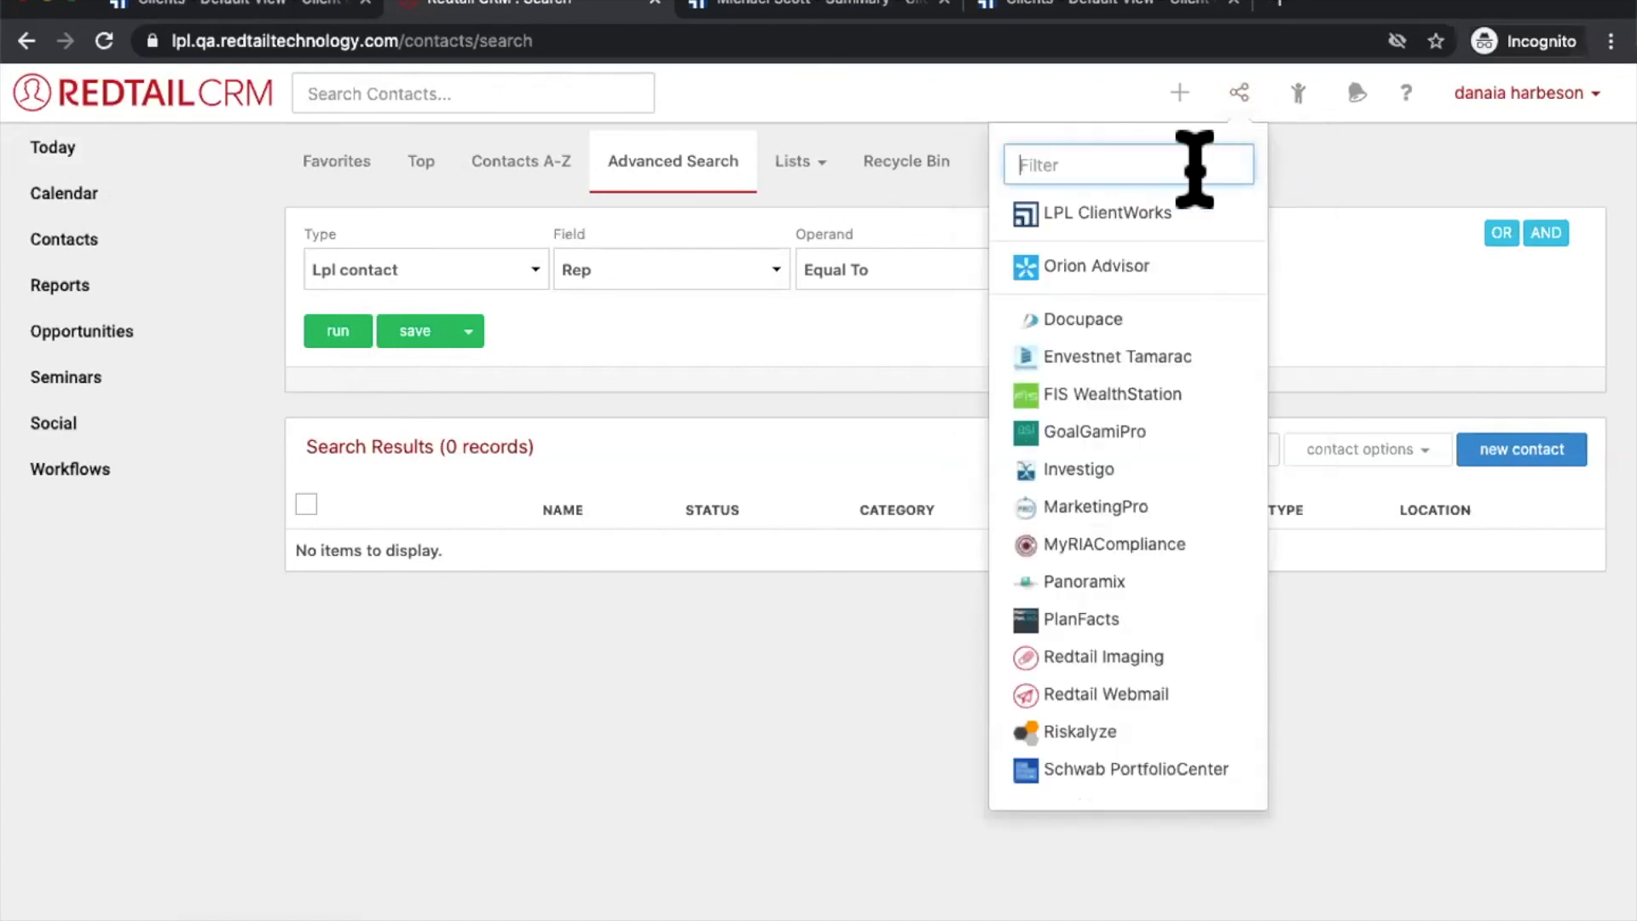
click(1155, 224)
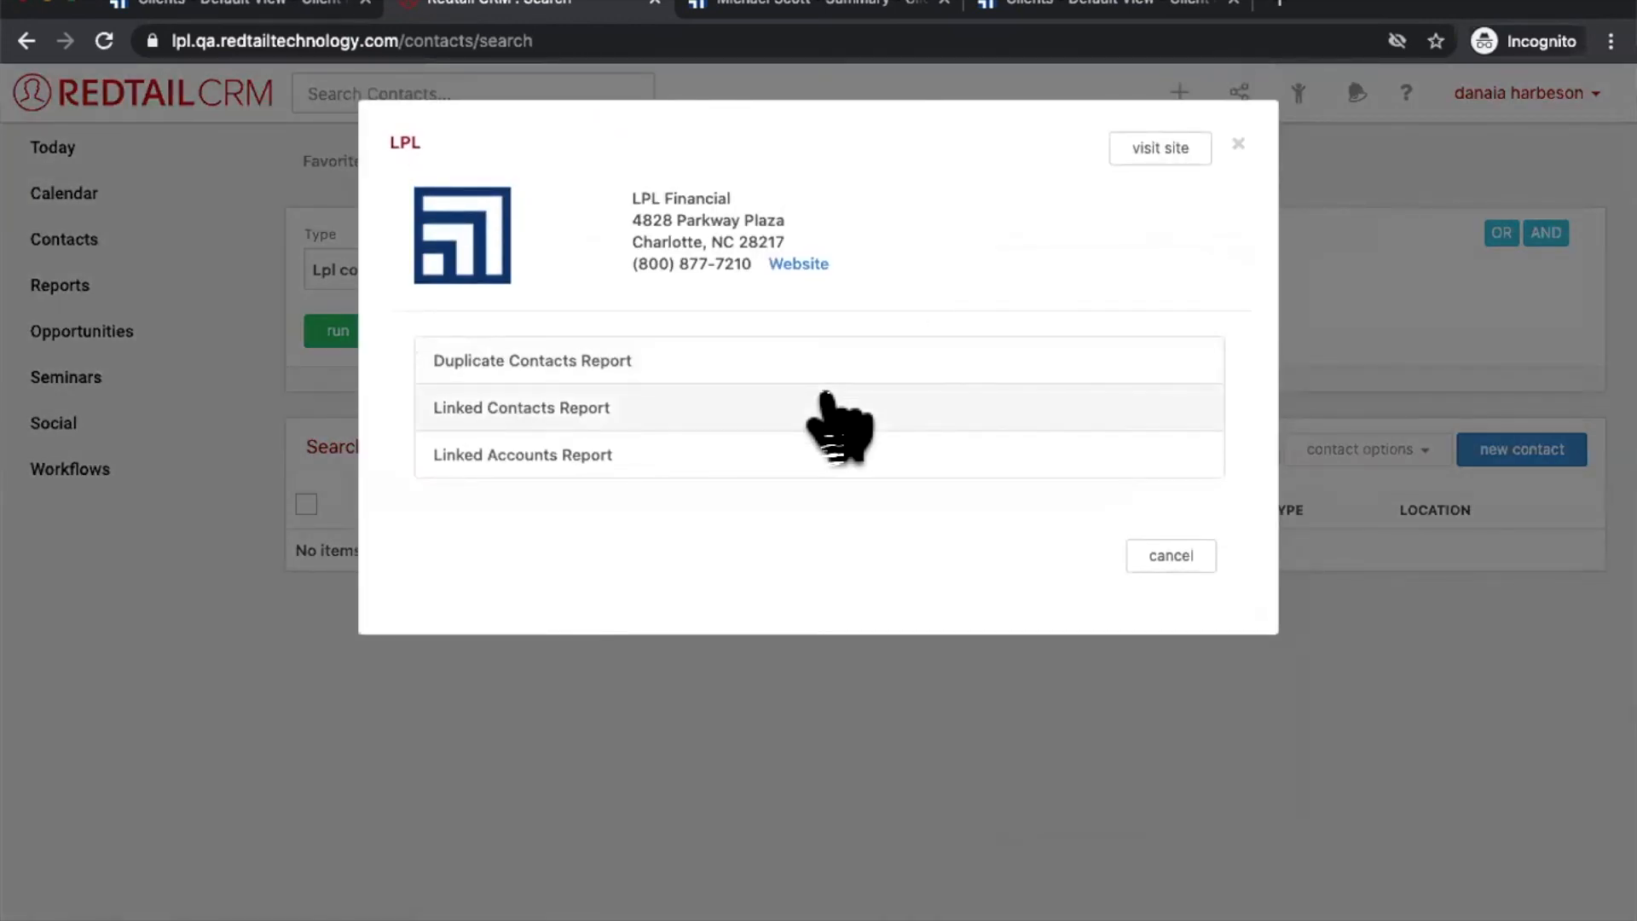
click(1165, 558)
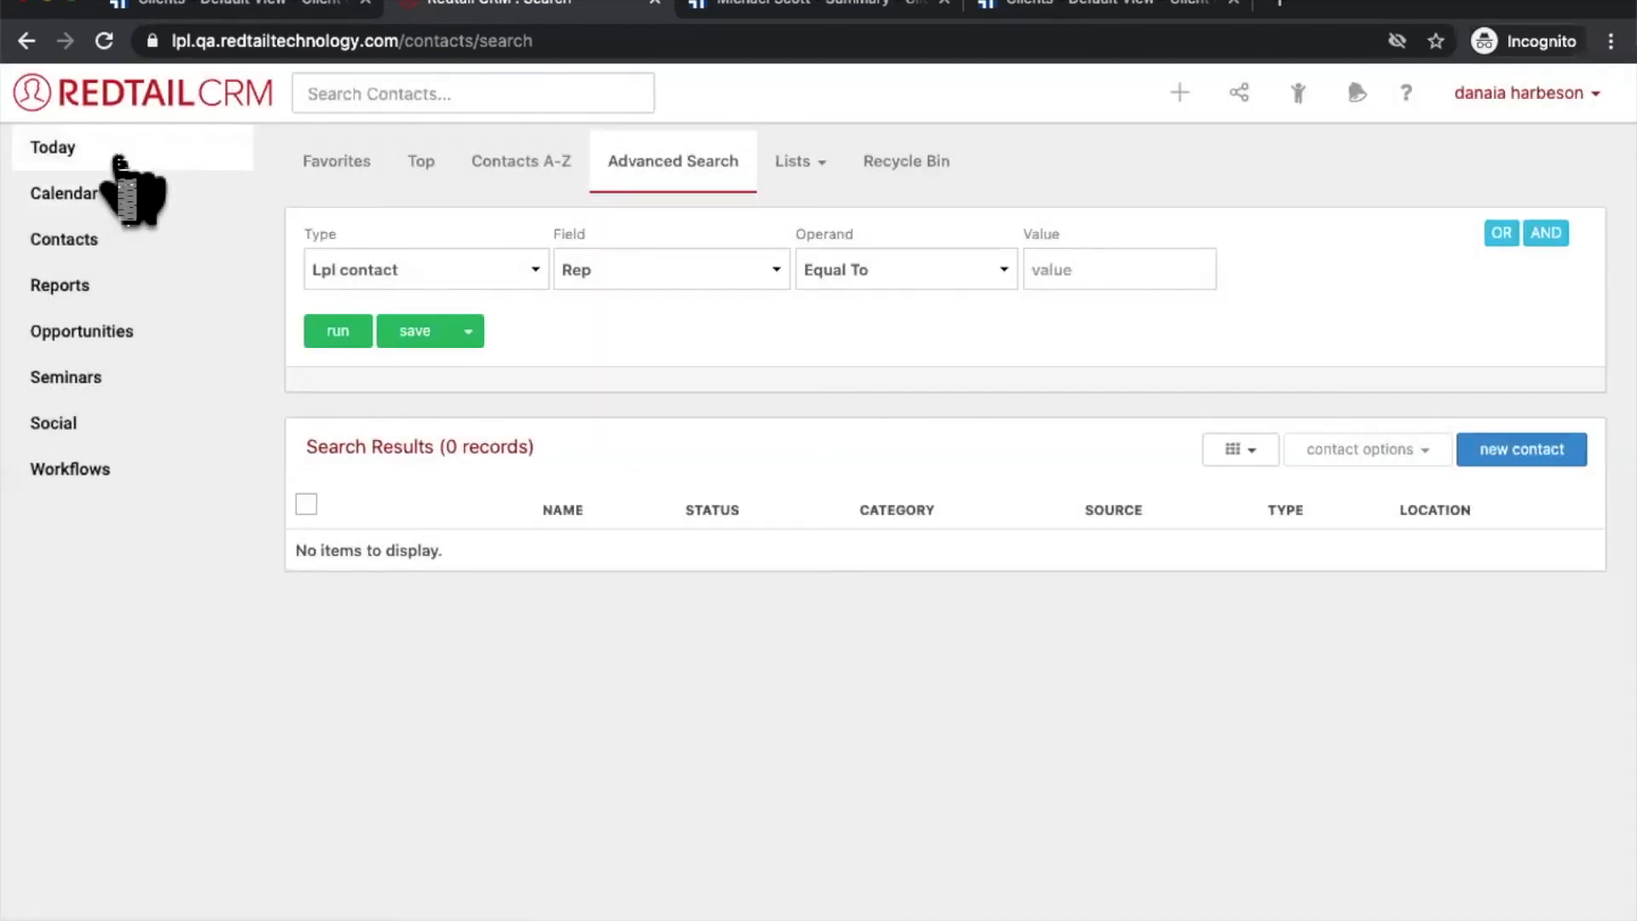
click(119, 162)
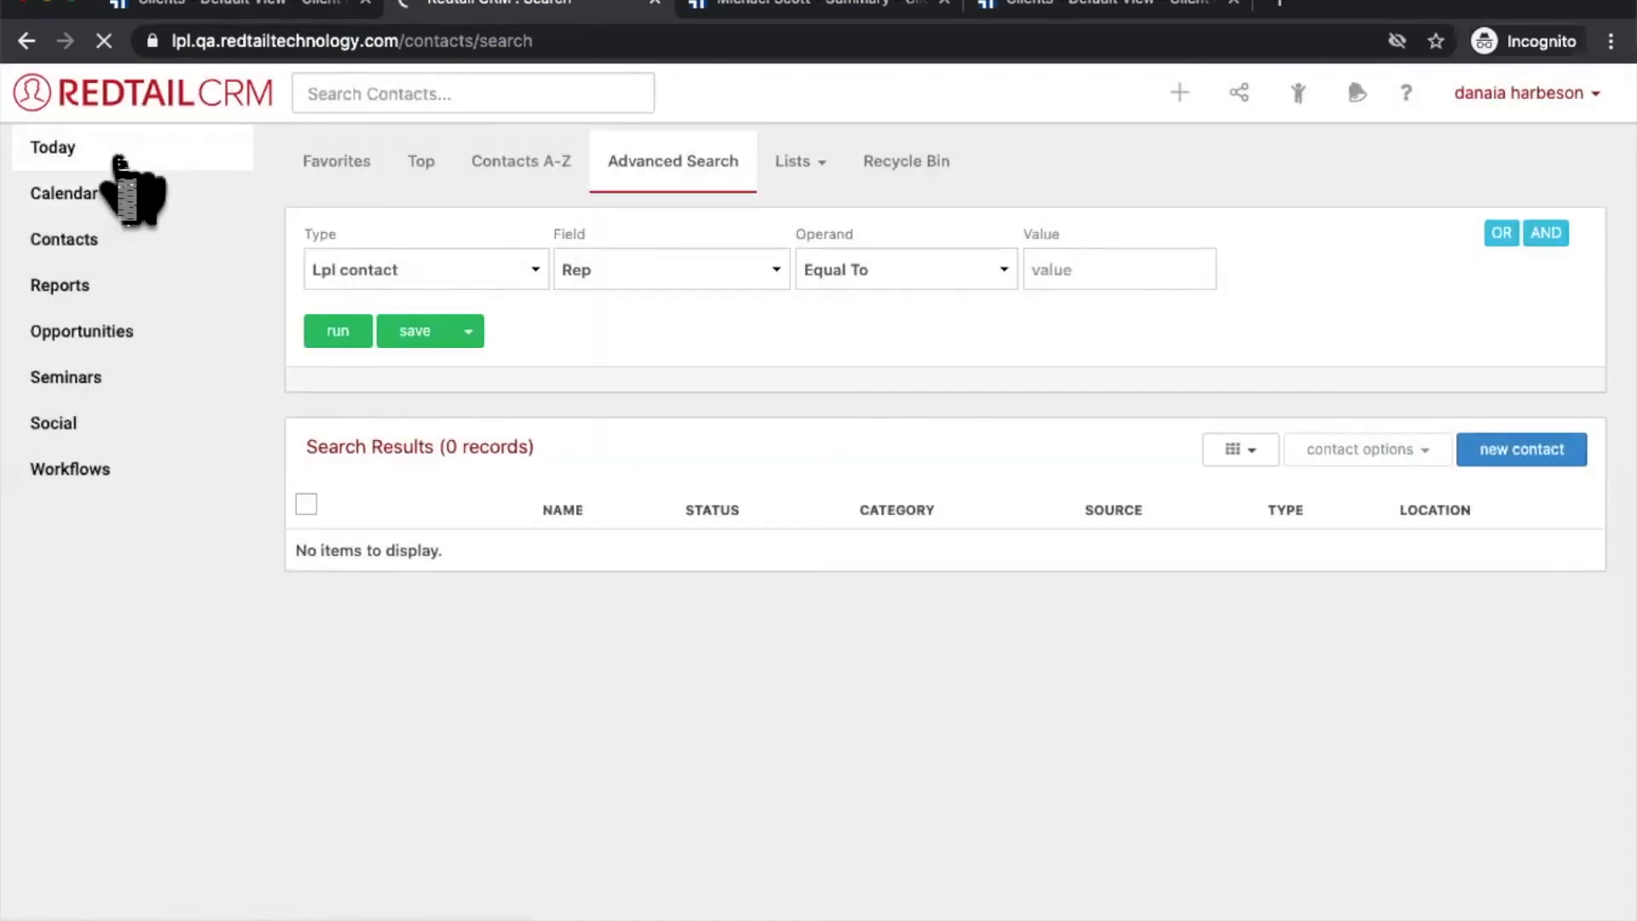